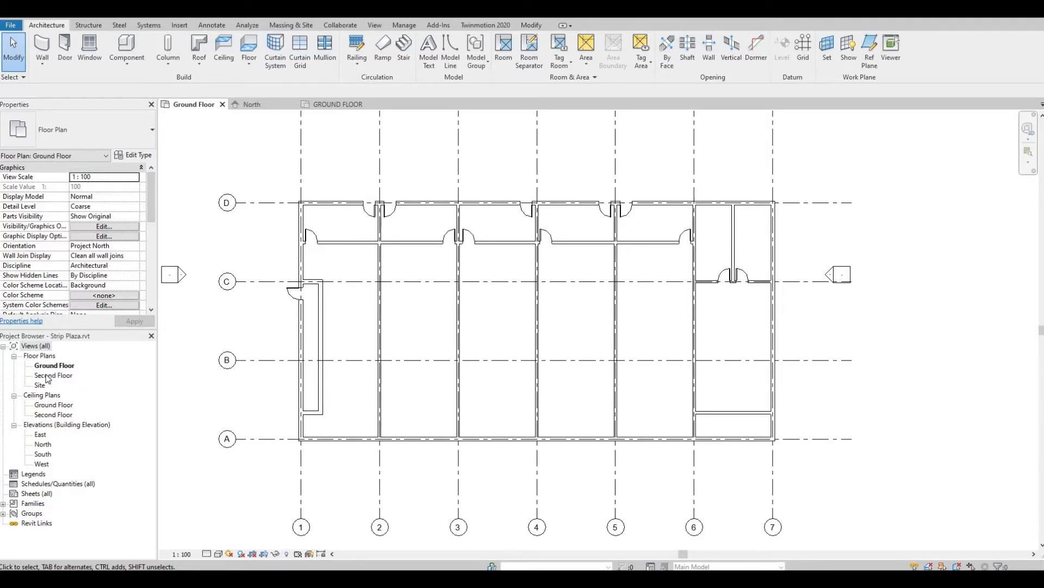
- Open the Second Floor plan view
{"action": "double_click", "coordinate": [48, 376]}
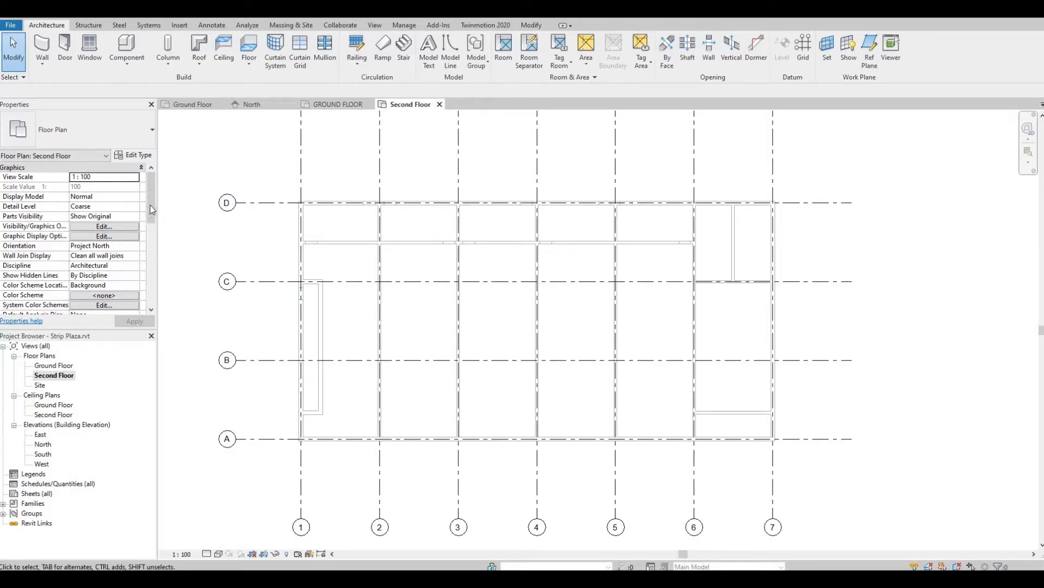
- Set the Second Floor plan's underlay base level to None and back to Ground Floor
{"action": "scroll", "coordinate": [153, 214], "scroll_direction": "down", "scroll_amount": 1}
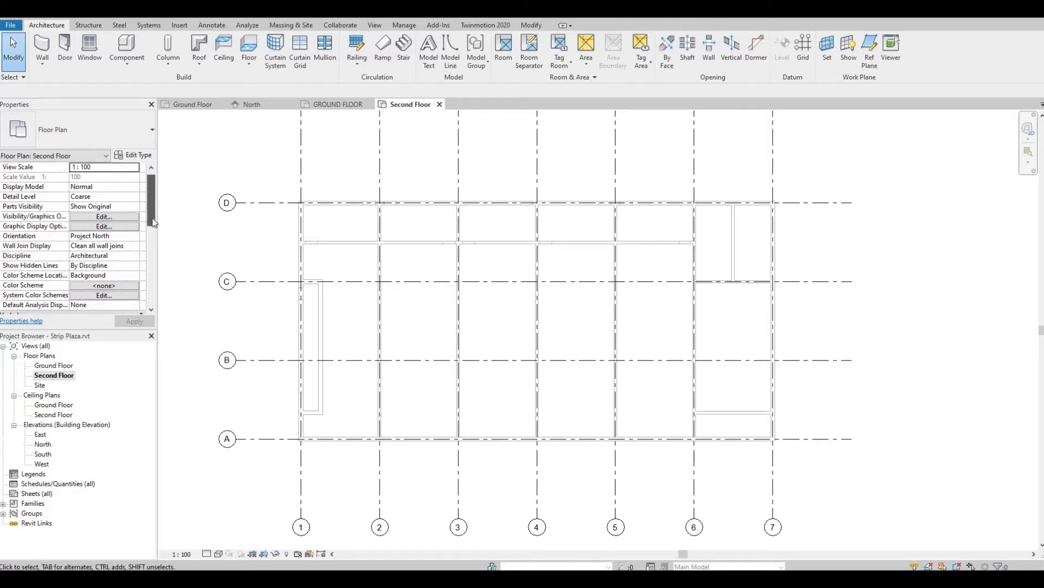
{"action": "scroll", "coordinate": [153, 223], "scroll_direction": "down", "scroll_amount": 3}
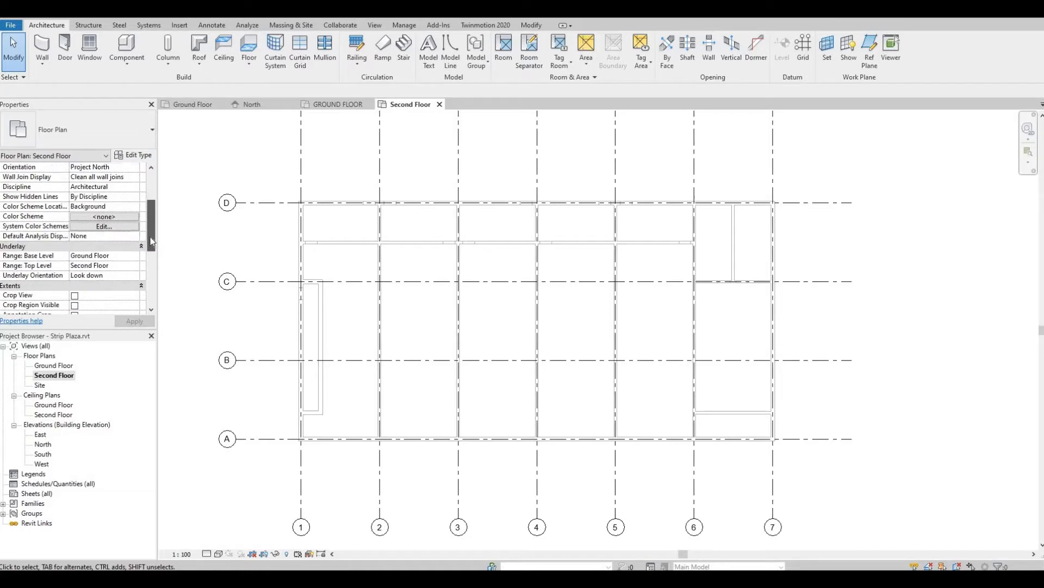
{"action": "scroll", "coordinate": [152, 242], "scroll_direction": "down", "scroll_amount": 1}
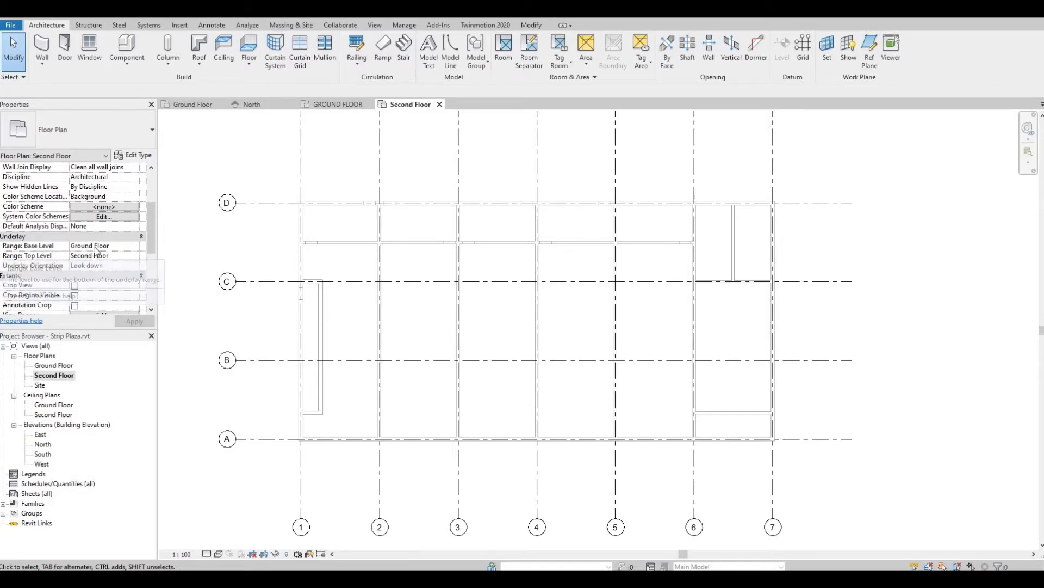
{"action": "left_click", "coordinate": [135, 247]}
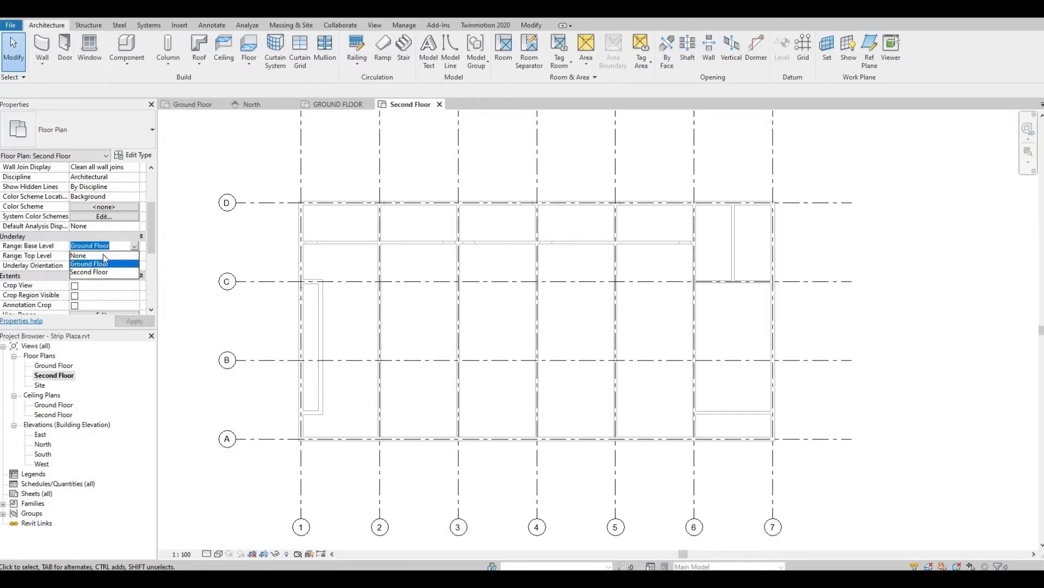
{"action": "left_click", "coordinate": [102, 253]}
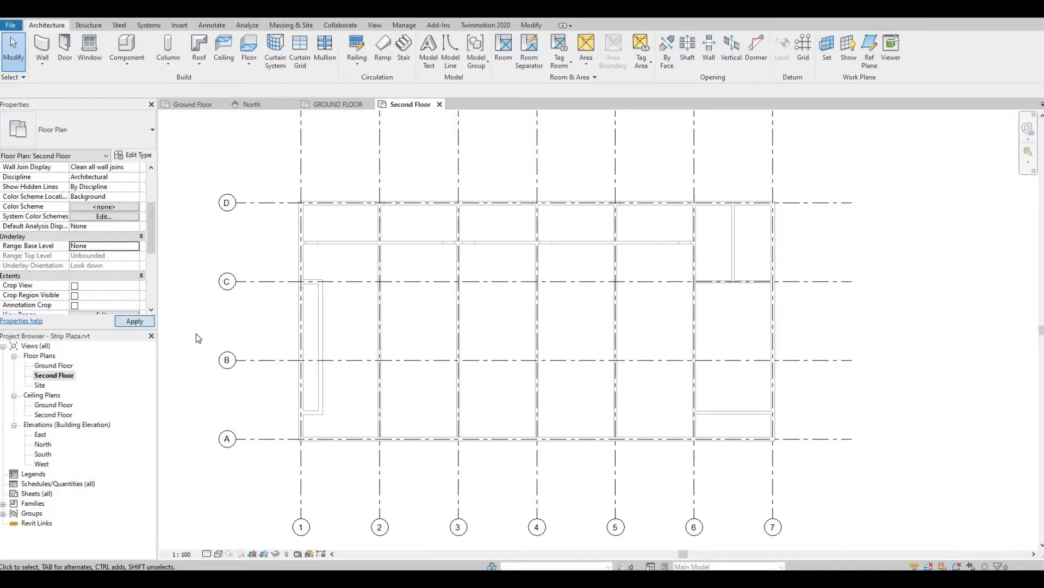
{"action": "left_click", "coordinate": [134, 249]}
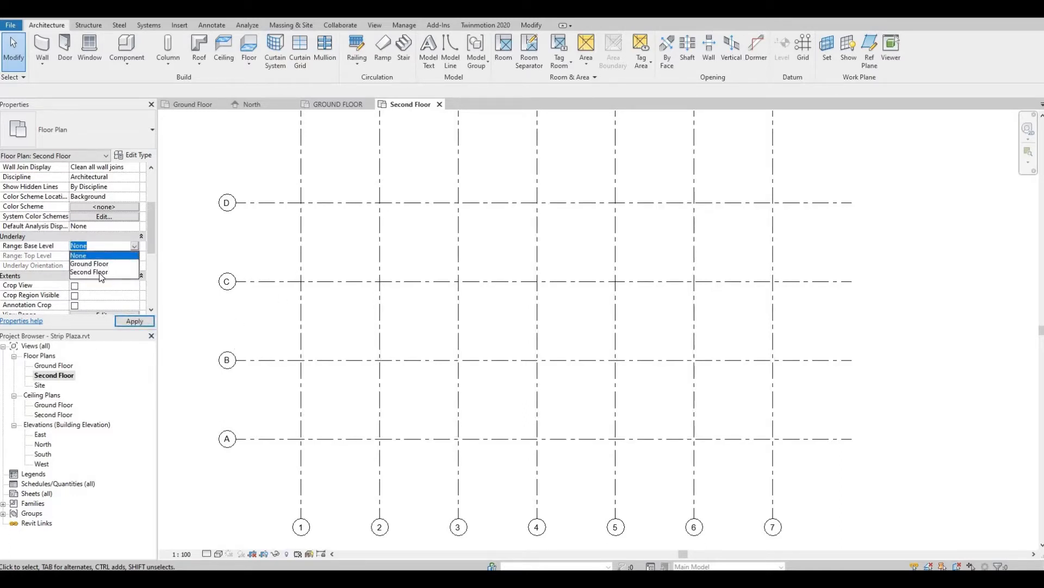
{"action": "left_click", "coordinate": [87, 263]}
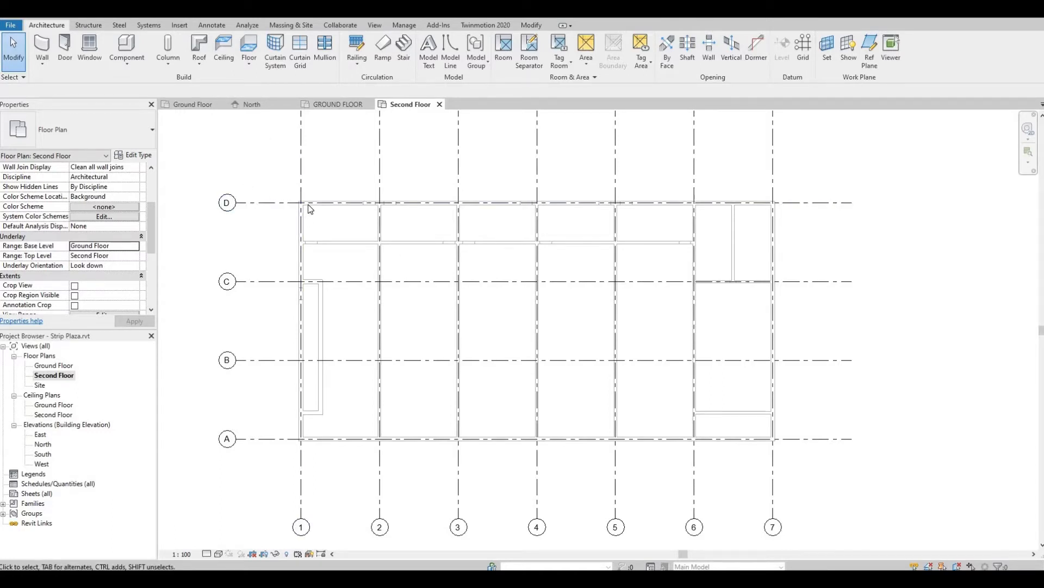
- Start the Wall tool with the Exterior Wall 1 type
{"action": "left_click", "coordinate": [42, 46]}
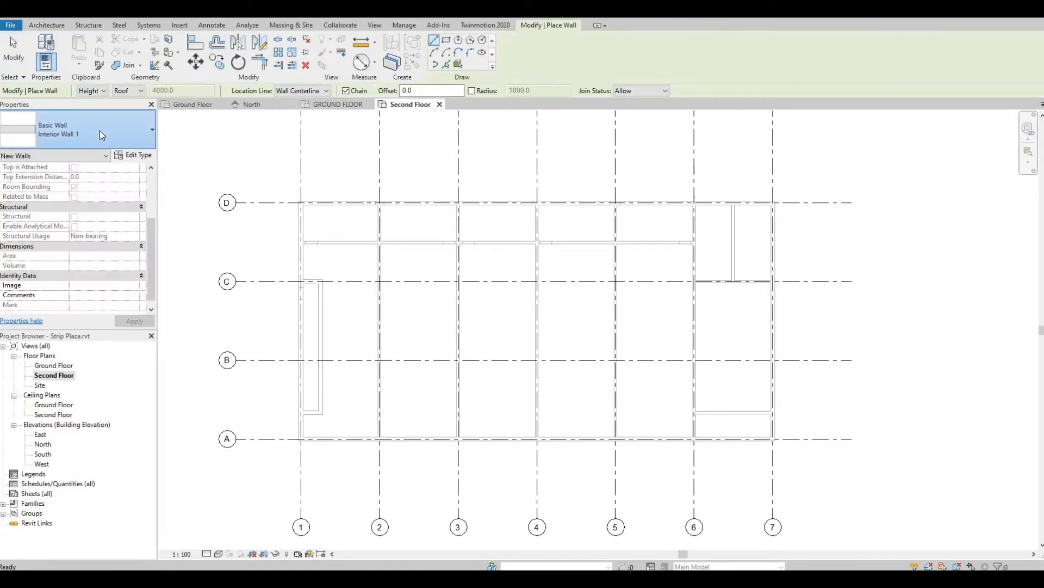
{"action": "left_click", "coordinate": [99, 131]}
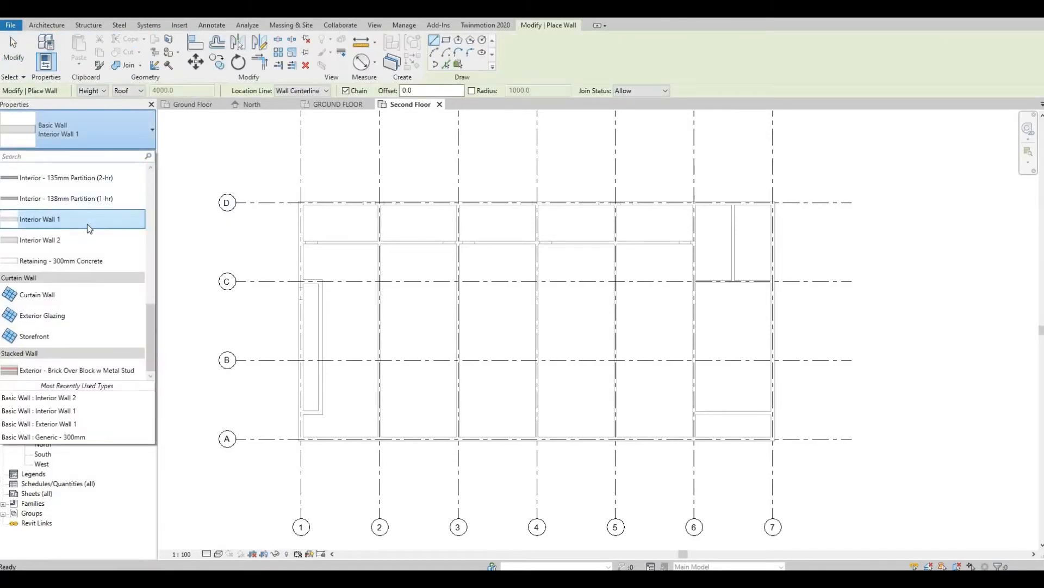
{"action": "scroll", "coordinate": [88, 227], "scroll_direction": "up", "scroll_amount": 3}
{"action": "scroll", "coordinate": [89, 230], "scroll_direction": "up", "scroll_amount": 4}
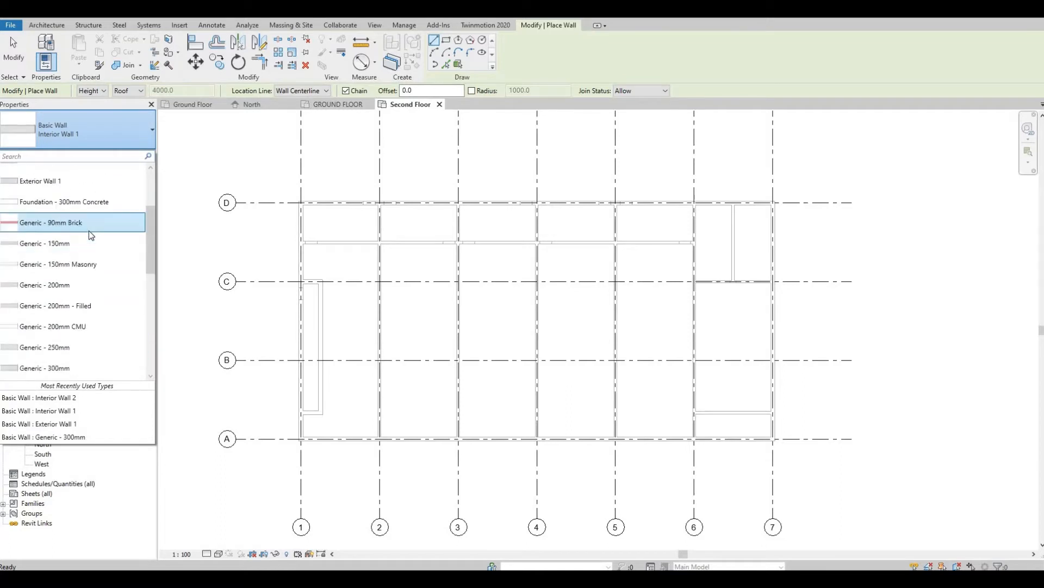
{"action": "left_click", "coordinate": [48, 181]}
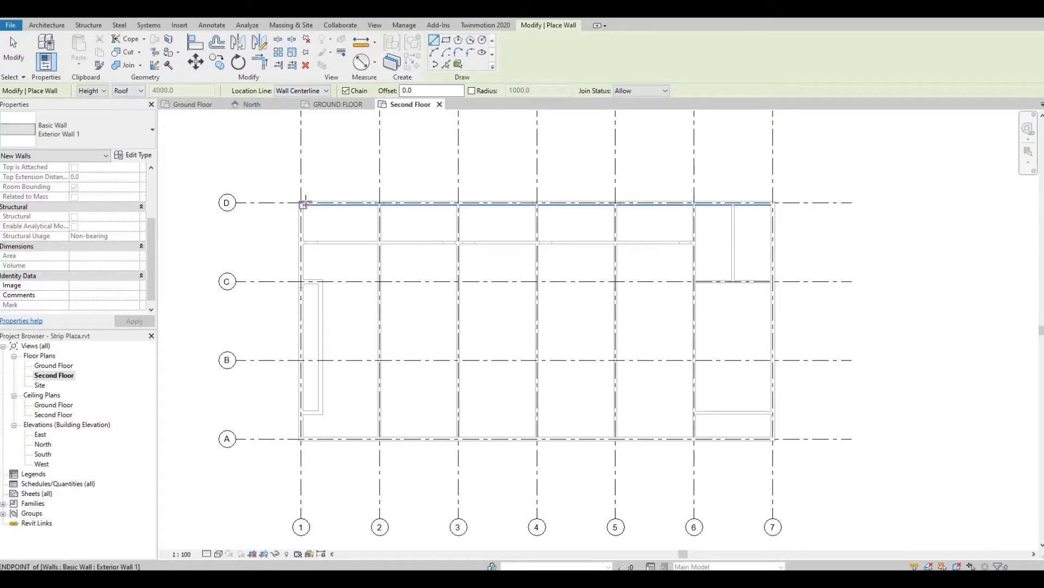
- Draw the building perimeter as a rectangle of Exterior Wall 1 from grid intersection D-1 to grid intersection A-7
{"action": "scroll", "coordinate": [302, 201], "scroll_direction": "up", "scroll_amount": 3}
{"action": "scroll", "coordinate": [294, 205], "scroll_direction": "up", "scroll_amount": 1}
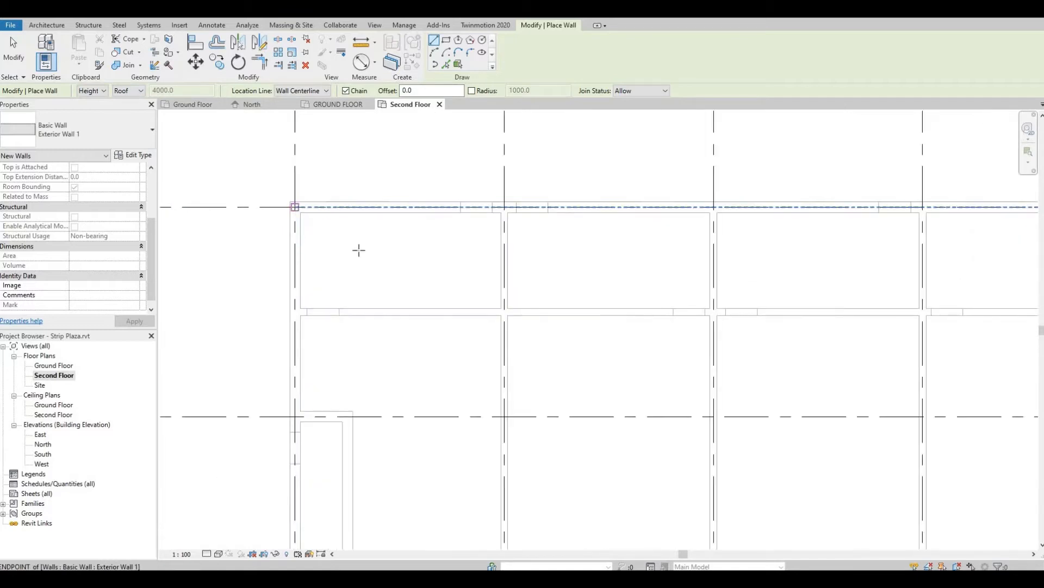
{"action": "left_click", "coordinate": [294, 207]}
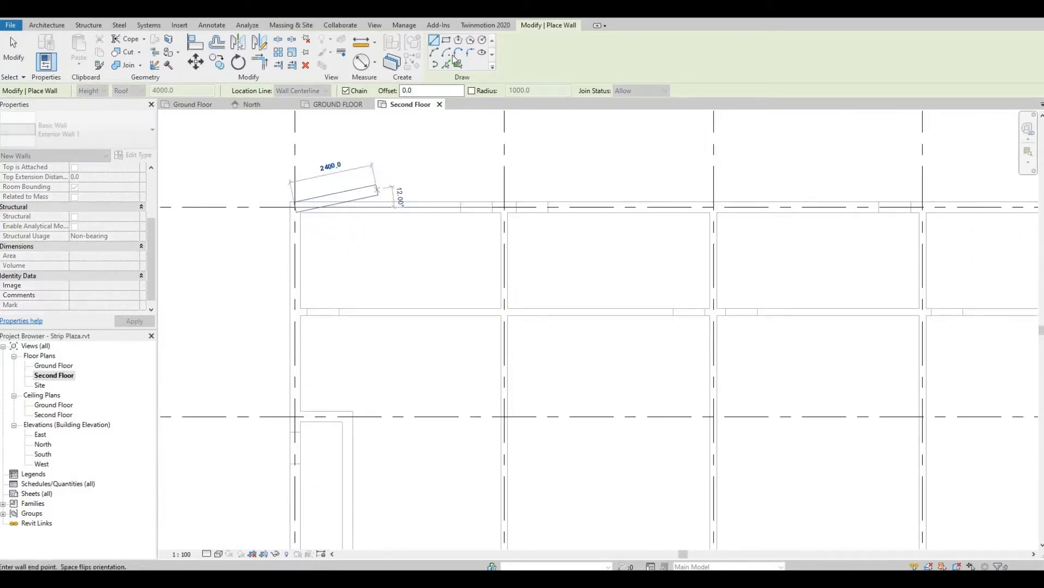
{"action": "key", "text": "Escape"}
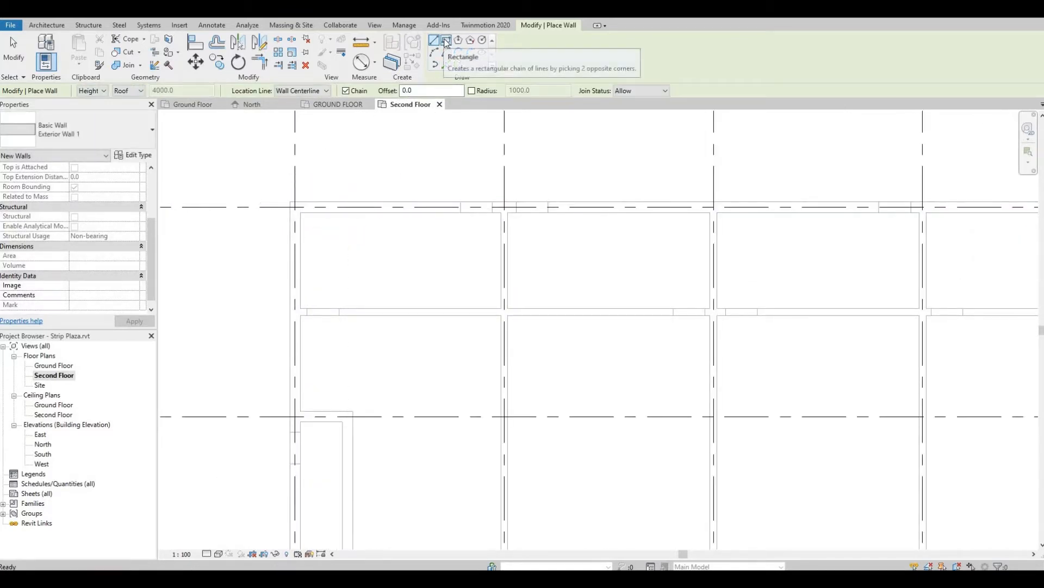
{"action": "left_click", "coordinate": [446, 41]}
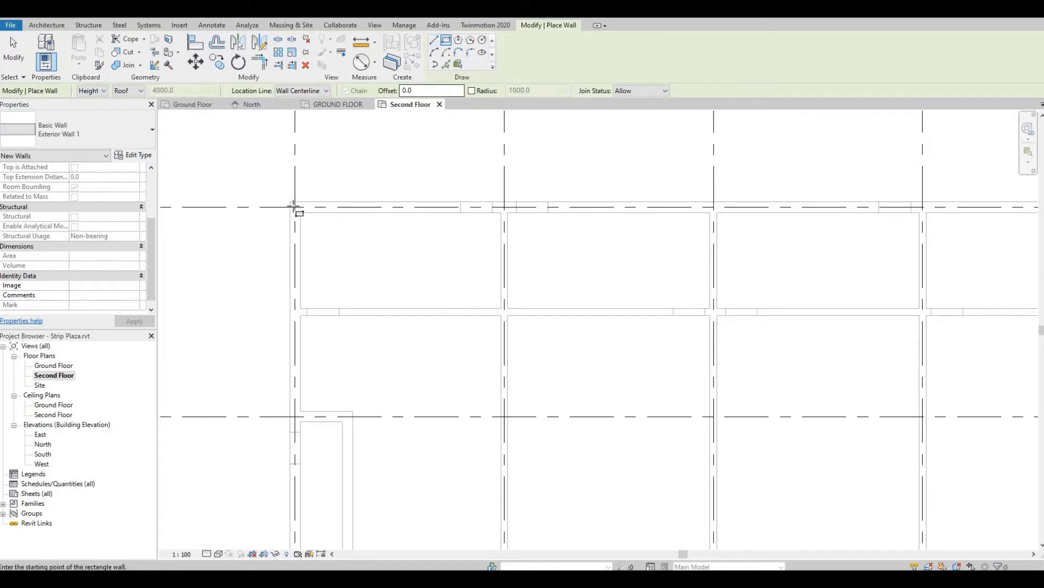
{"action": "left_click", "coordinate": [295, 207]}
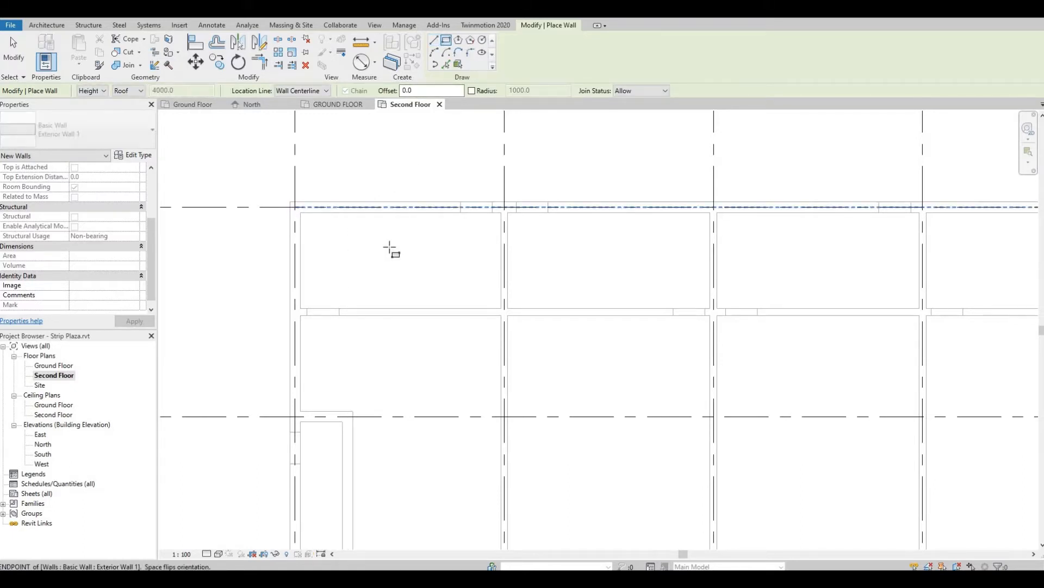
{"action": "scroll", "coordinate": [444, 284], "scroll_direction": "down", "scroll_amount": 3}
{"action": "scroll", "coordinate": [476, 296], "scroll_direction": "down", "scroll_amount": 3}
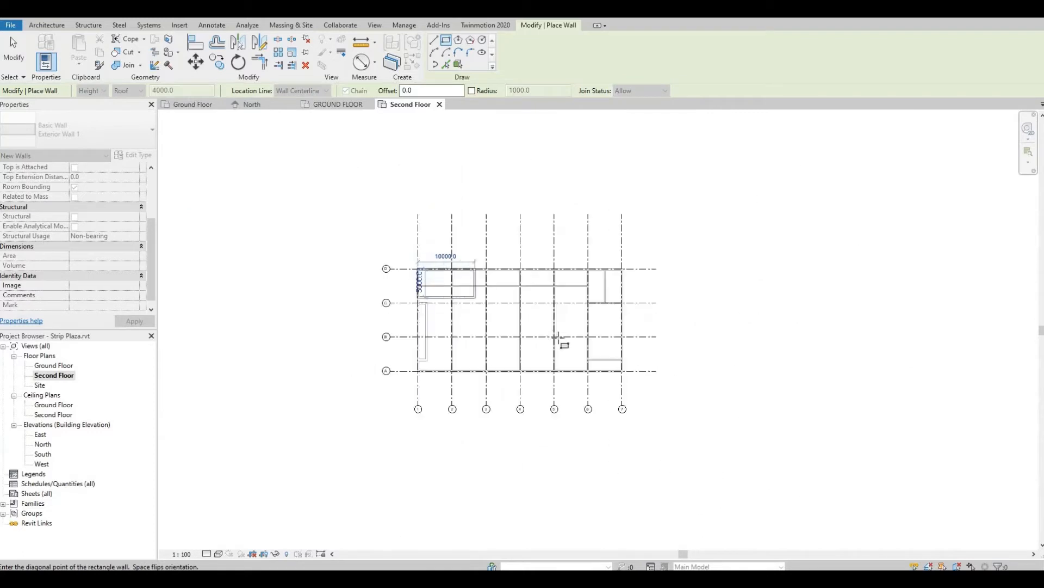
{"action": "scroll", "coordinate": [575, 355], "scroll_direction": "up", "scroll_amount": 5}
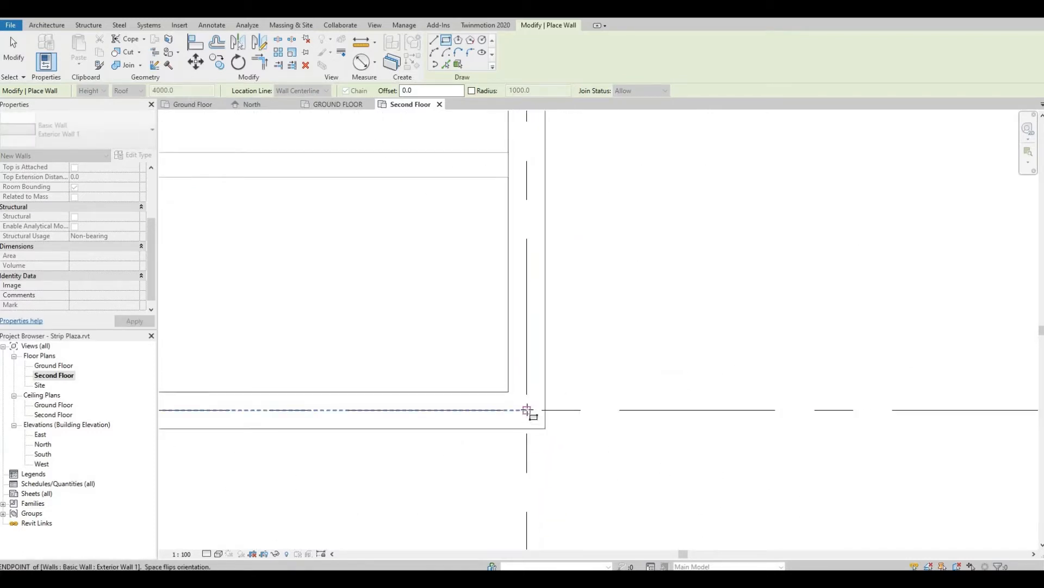
{"action": "left_click", "coordinate": [532, 401]}
{"action": "scroll", "coordinate": [552, 327], "scroll_direction": "down", "scroll_amount": 5}
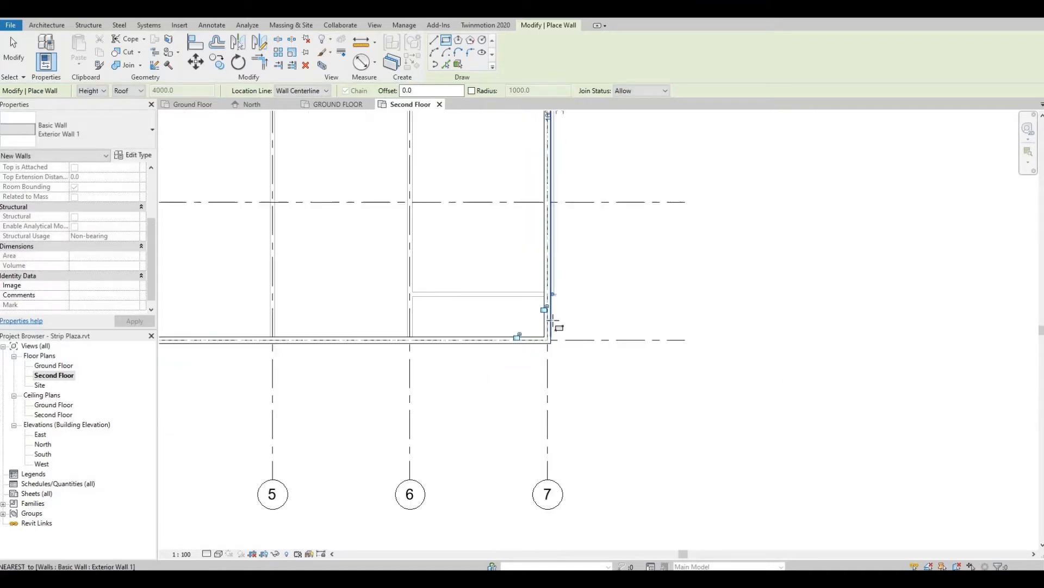
{"action": "middle_click_drag", "start_coordinate": [475, 304], "coordinate": [611, 325]}
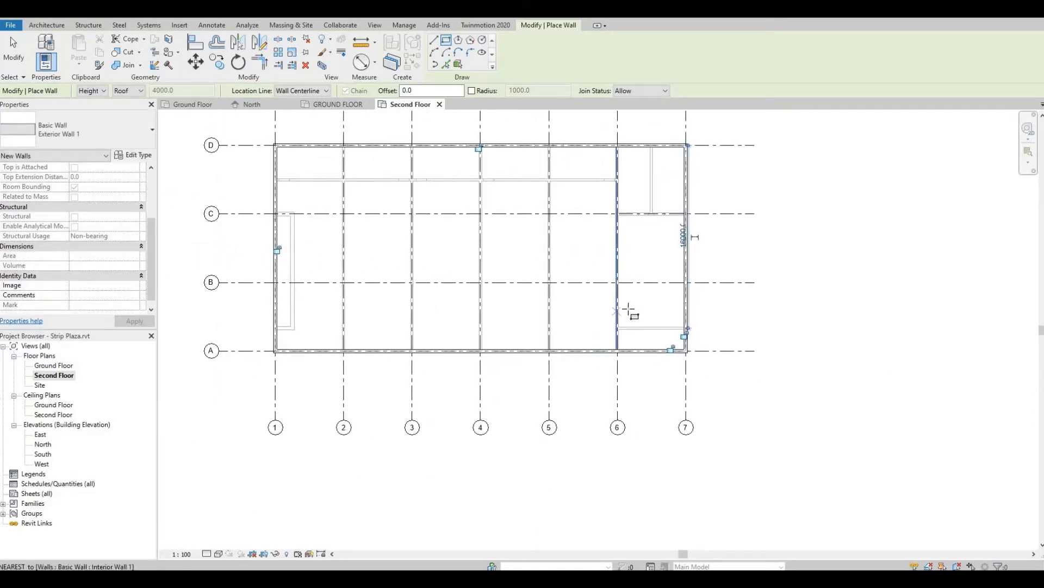
{"action": "key", "text": "Escape"}
{"action": "key", "text": "Escape"}
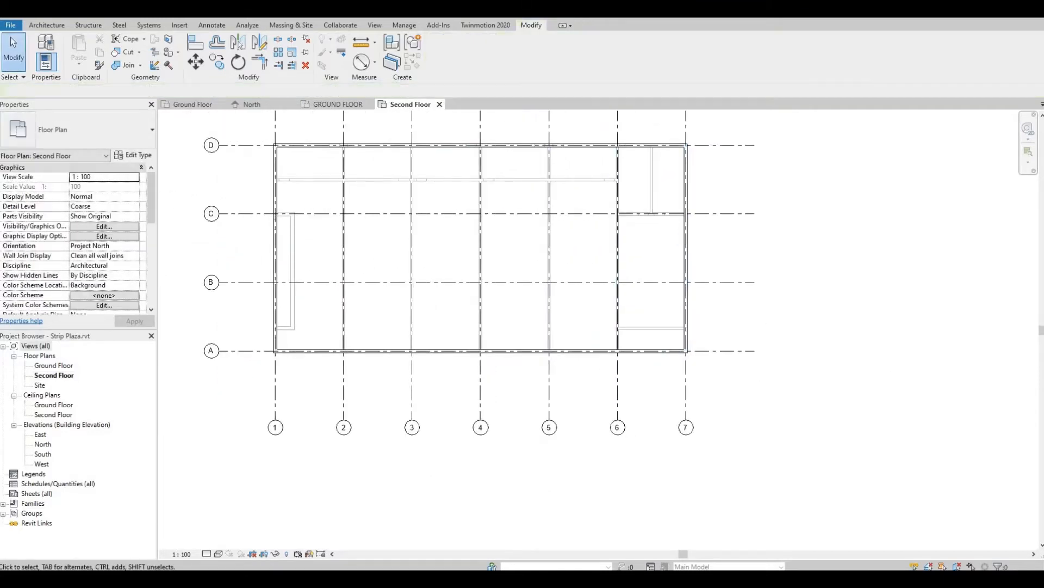
- Restart the Wall tool with the Interior Wall 1 type
{"action": "left_click", "coordinate": [48, 26]}
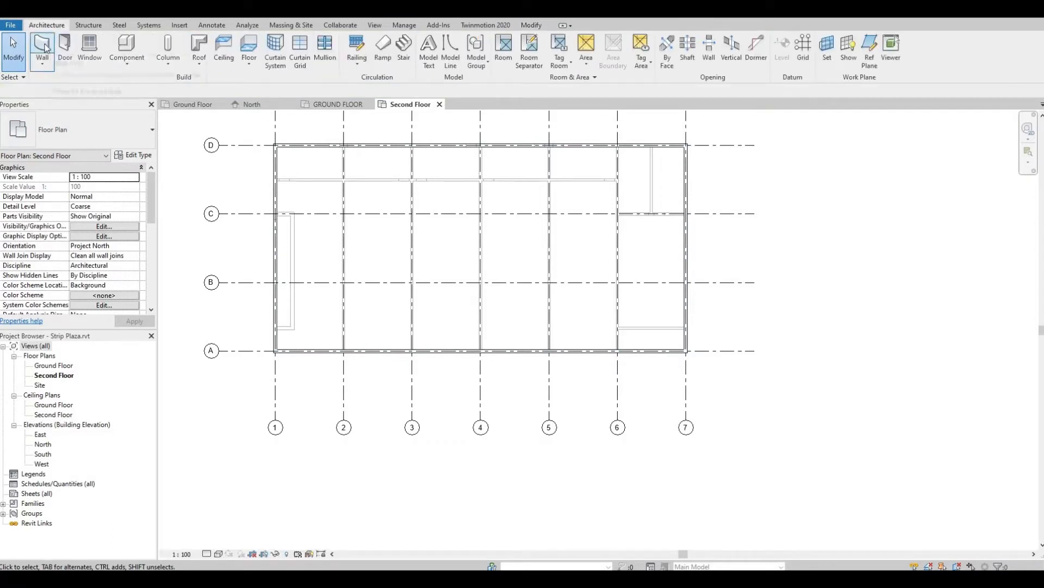
{"action": "left_click", "coordinate": [43, 49]}
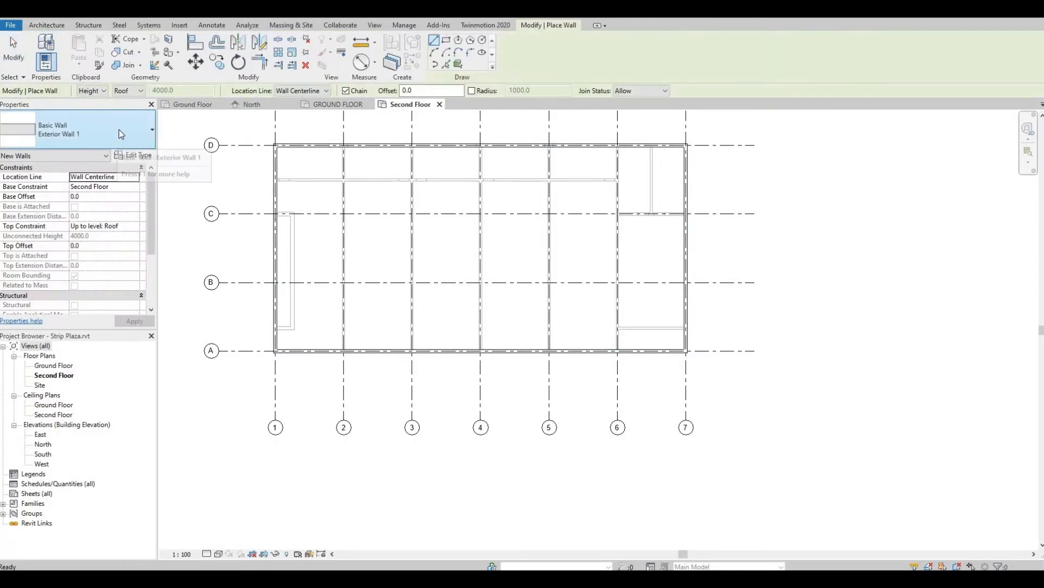
{"action": "left_click", "coordinate": [118, 129]}
{"action": "scroll", "coordinate": [96, 296], "scroll_direction": "down", "scroll_amount": 3}
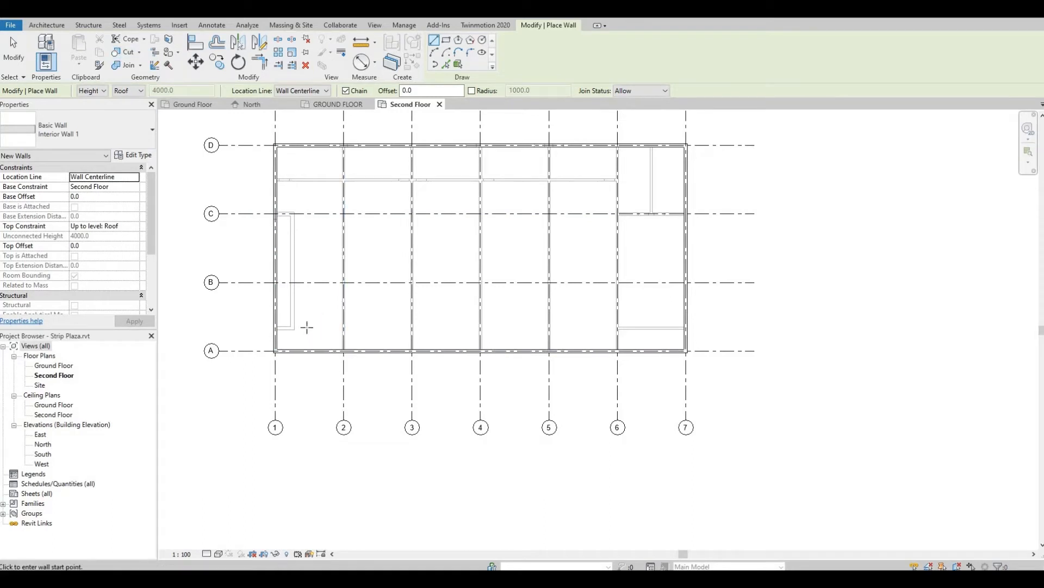
- Draw a straight interior wall parallel to grid A, from the exterior wall on grid 1 to grid 6, in line with the short underlay walls
{"action": "scroll", "coordinate": [273, 292], "scroll_direction": "up", "scroll_amount": 2}
{"action": "scroll", "coordinate": [273, 292], "scroll_direction": "up", "scroll_amount": 4}
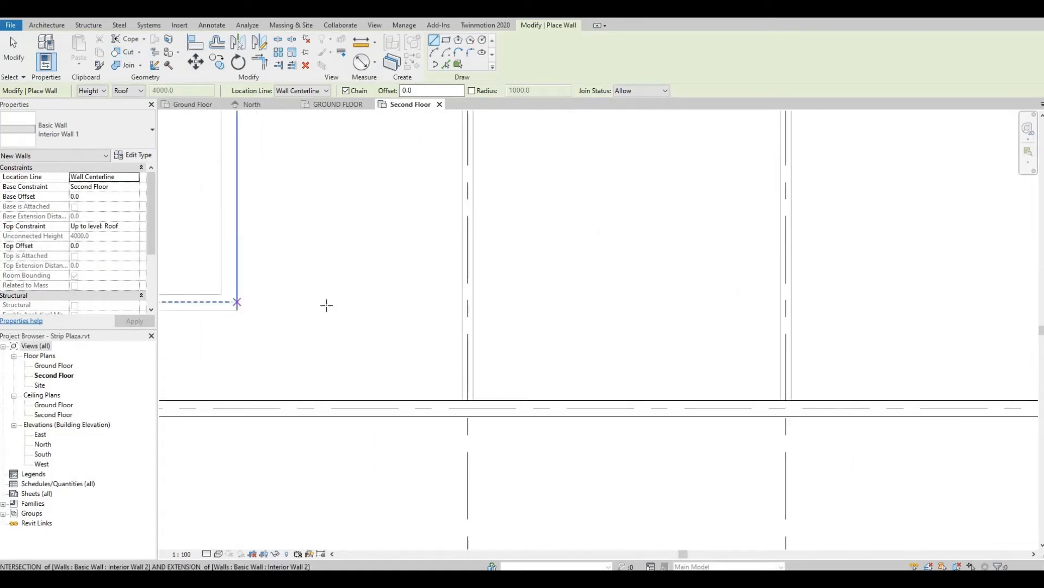
{"action": "left_click", "coordinate": [237, 301]}
{"action": "scroll", "coordinate": [321, 304], "scroll_direction": "down", "scroll_amount": 1}
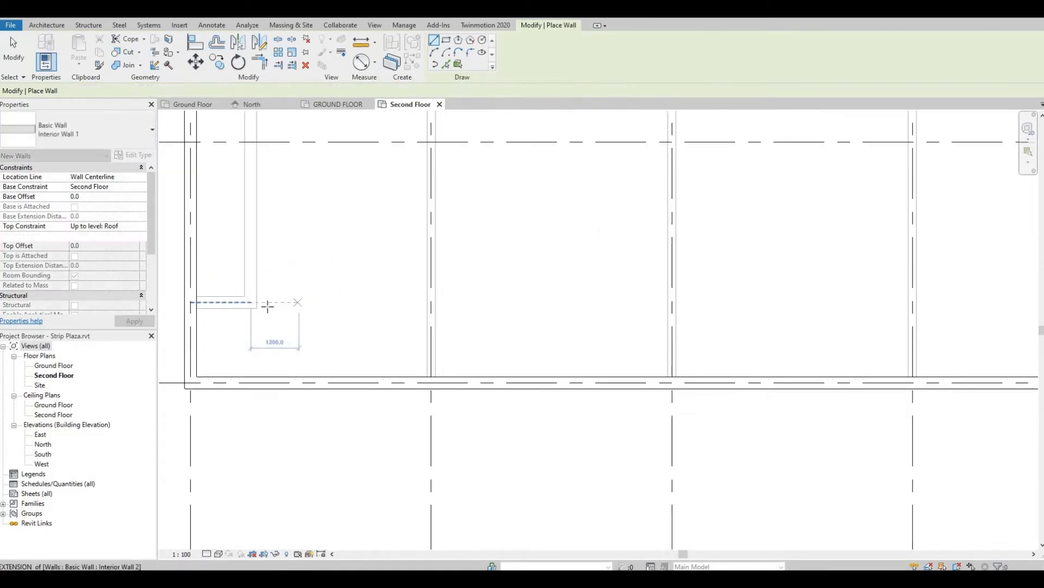
{"action": "middle_click_drag", "start_coordinate": [267, 306], "coordinate": [352, 308]}
{"action": "left_click", "coordinate": [283, 304]}
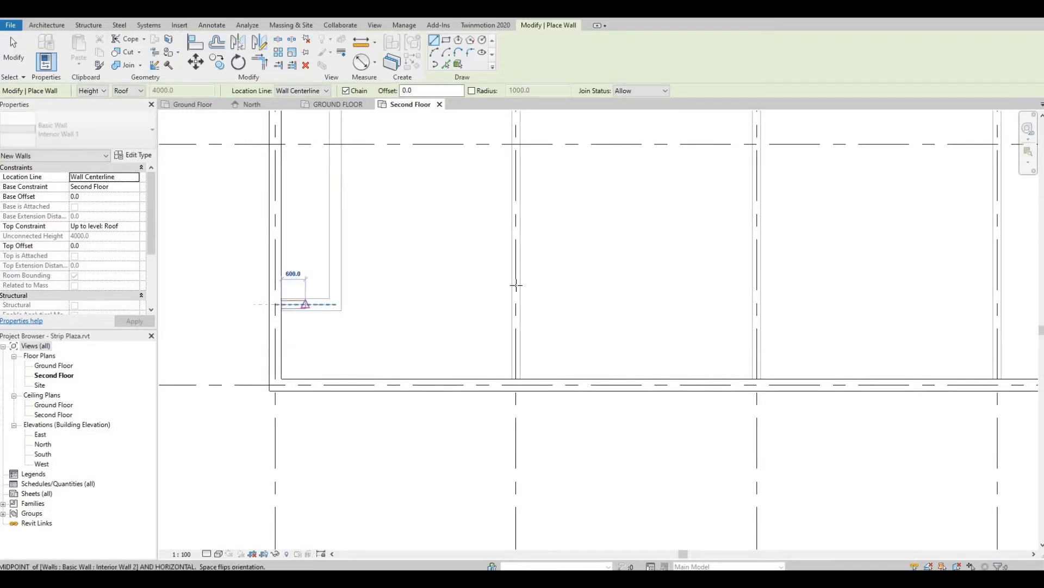
{"action": "scroll", "coordinate": [571, 294], "scroll_direction": "down", "scroll_amount": 3}
{"action": "scroll", "coordinate": [674, 296], "scroll_direction": "up", "scroll_amount": 1}
{"action": "middle_click_drag", "start_coordinate": [672, 298], "coordinate": [547, 313]}
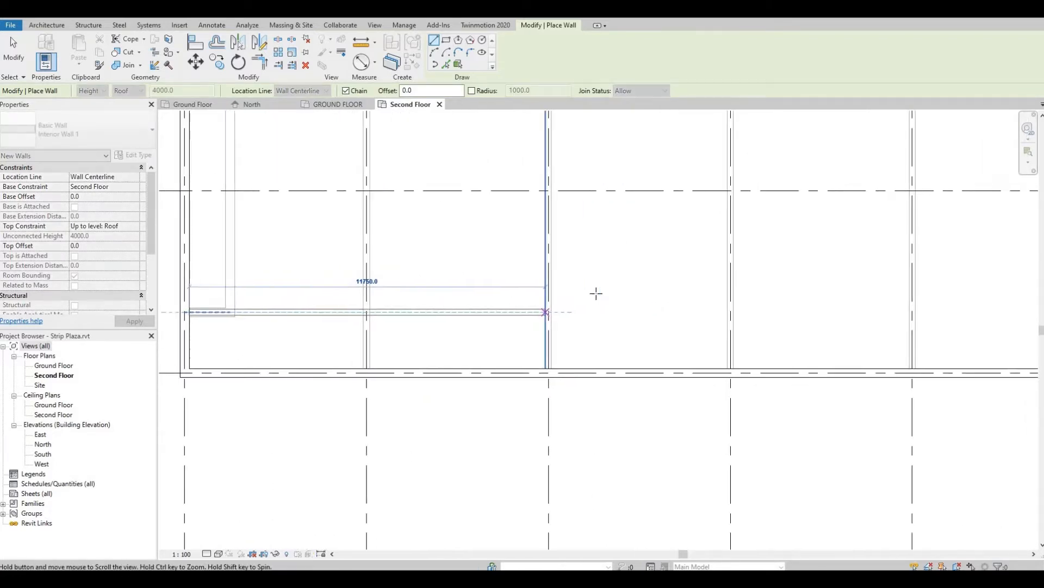
{"action": "scroll", "coordinate": [596, 294], "scroll_direction": "down", "scroll_amount": 1}
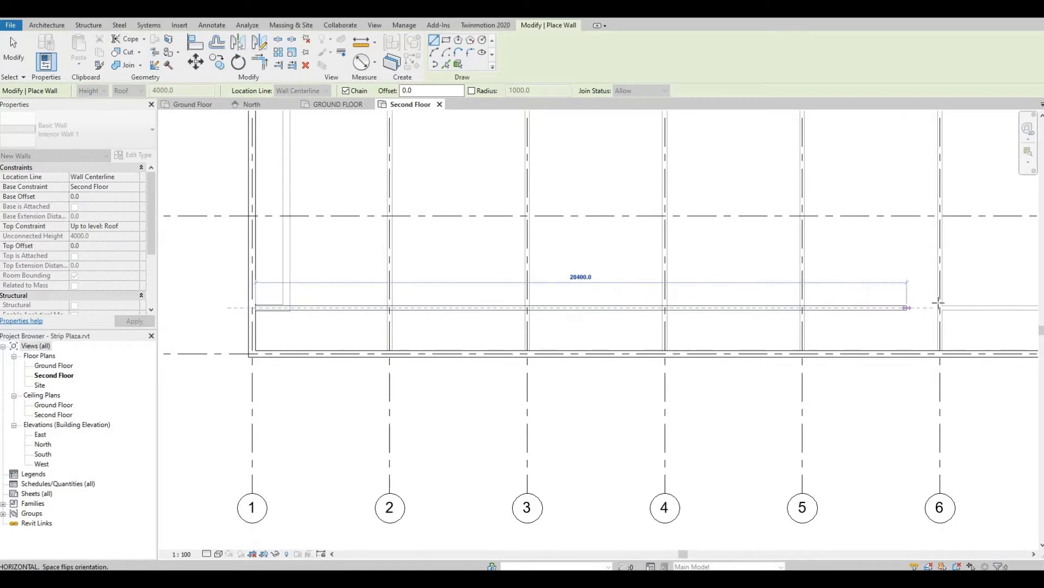
{"action": "scroll", "coordinate": [940, 308], "scroll_direction": "up", "scroll_amount": 4}
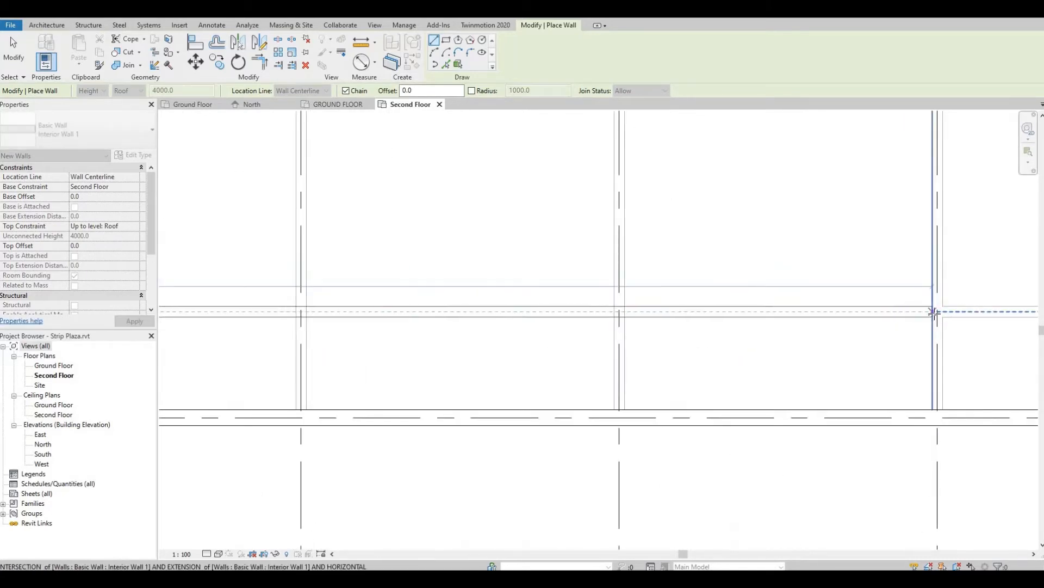
{"action": "left_click", "coordinate": [934, 313]}
{"action": "scroll", "coordinate": [887, 308], "scroll_direction": "down", "scroll_amount": 3}
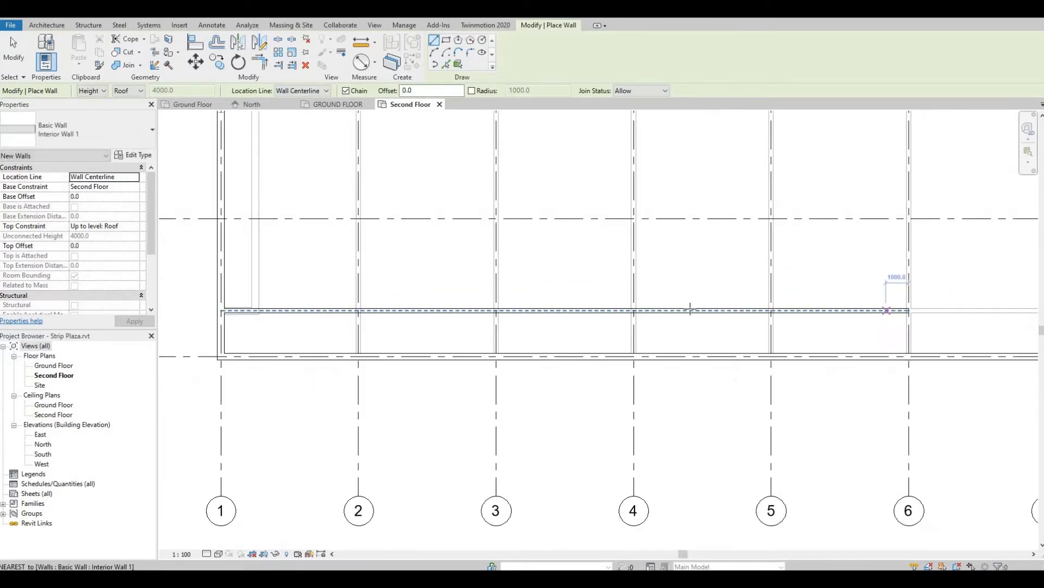
{"action": "key", "text": "Escape"}
- Draw an Interior Wall 1 along grid 2 from the horizontal interior wall near grid A to the exterior wall on grid D
{"action": "scroll", "coordinate": [684, 299], "scroll_direction": "down", "scroll_amount": 1}
{"action": "middle_click_drag", "start_coordinate": [529, 296], "coordinate": [533, 323]}
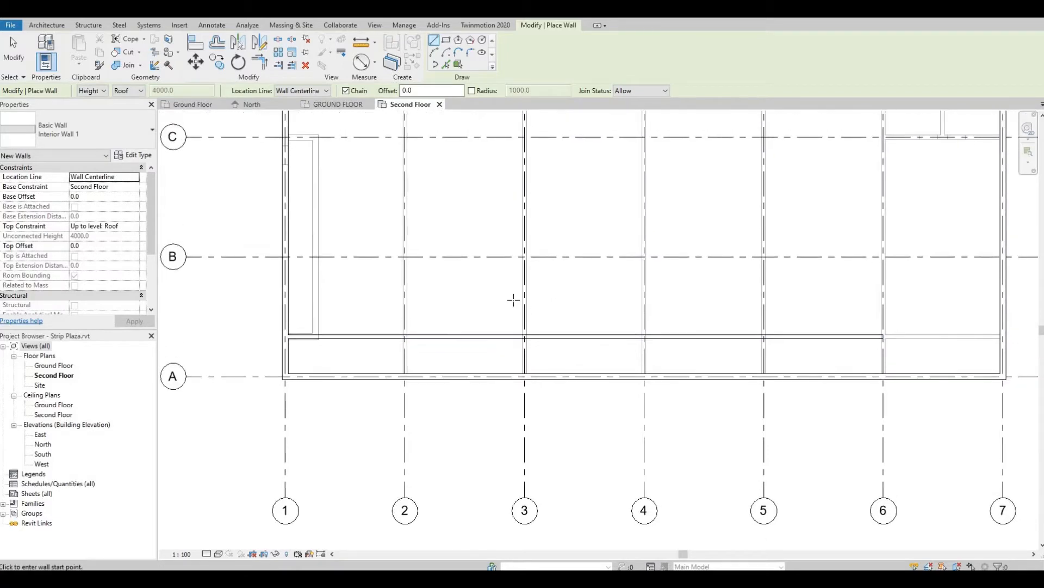
{"action": "middle_click_drag", "start_coordinate": [420, 345], "coordinate": [404, 398]}
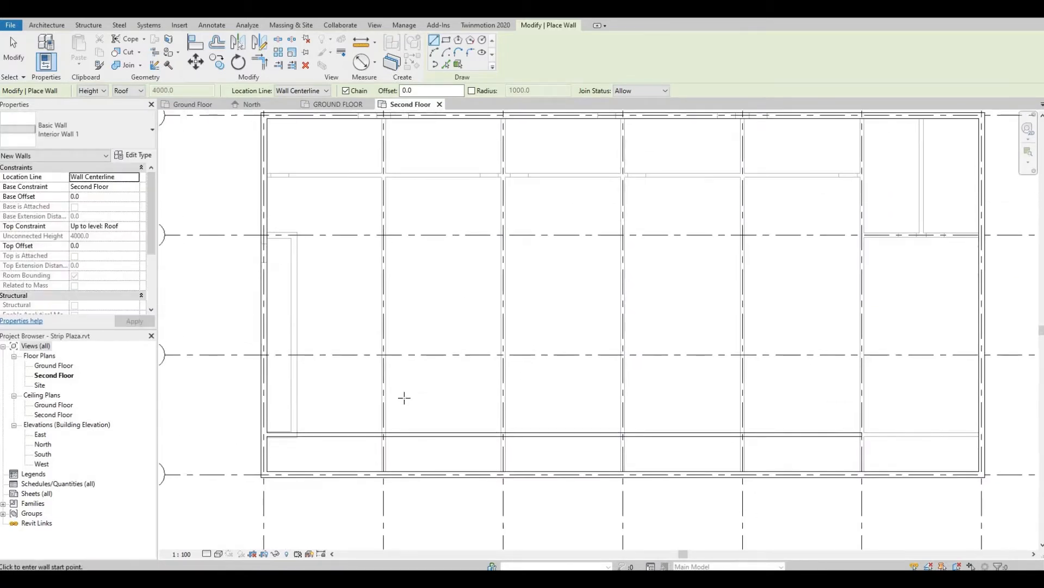
{"action": "scroll", "coordinate": [386, 437], "scroll_direction": "down", "scroll_amount": 1}
{"action": "scroll", "coordinate": [394, 433], "scroll_direction": "up", "scroll_amount": 3}
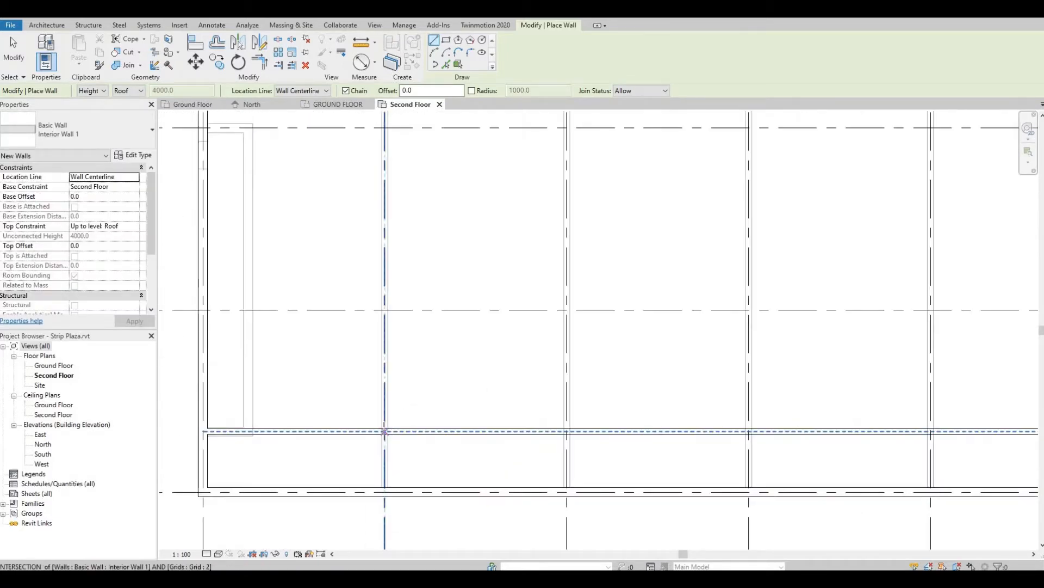
{"action": "left_click", "coordinate": [384, 431]}
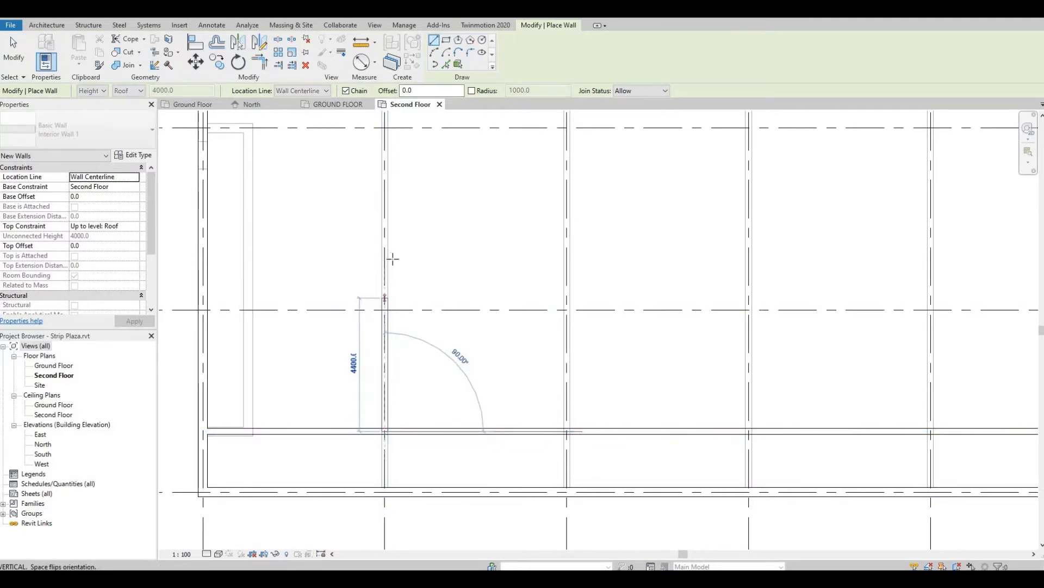
{"action": "scroll", "coordinate": [392, 261], "scroll_direction": "down", "scroll_amount": 2}
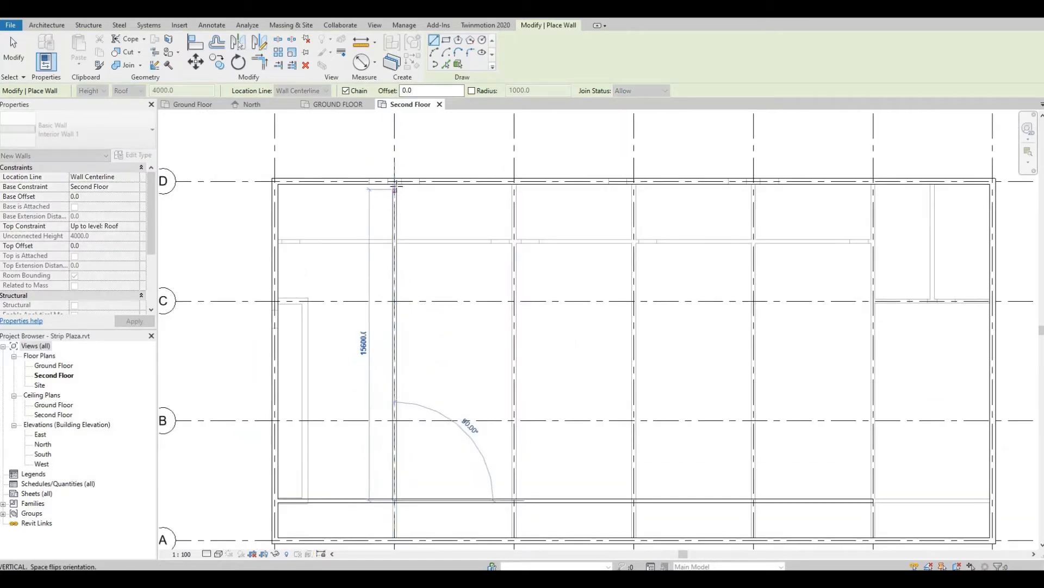
{"action": "left_click", "coordinate": [396, 185]}
{"action": "key", "text": "Escape"}
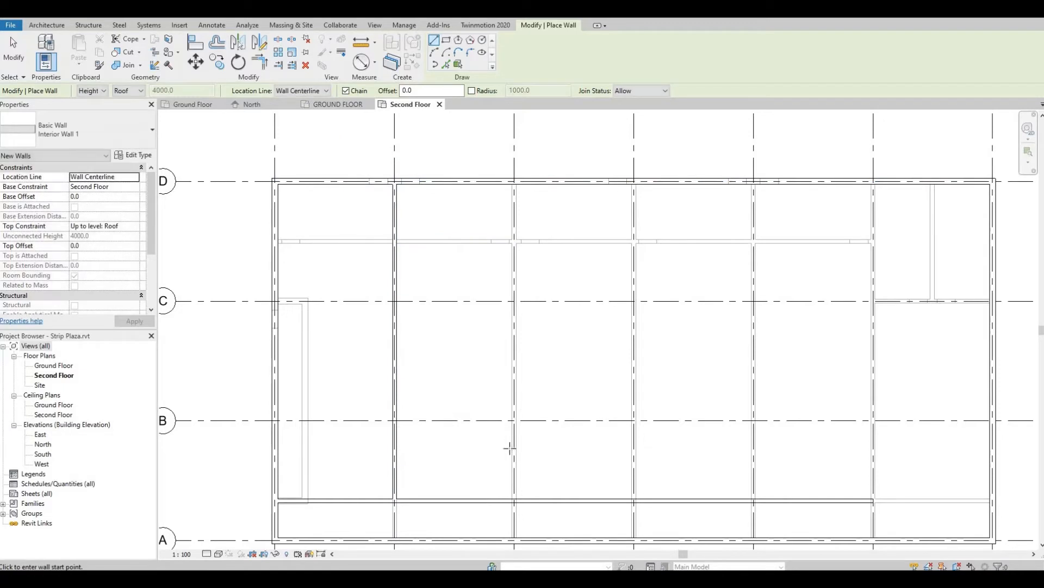
- Draw matching Interior Wall 1 partitions along grids 3 and 4, from the horizontal interior wall to the exterior wall on grid D
{"action": "middle_click_drag", "start_coordinate": [510, 448], "coordinate": [503, 427]}
{"action": "left_click", "coordinate": [506, 478]}
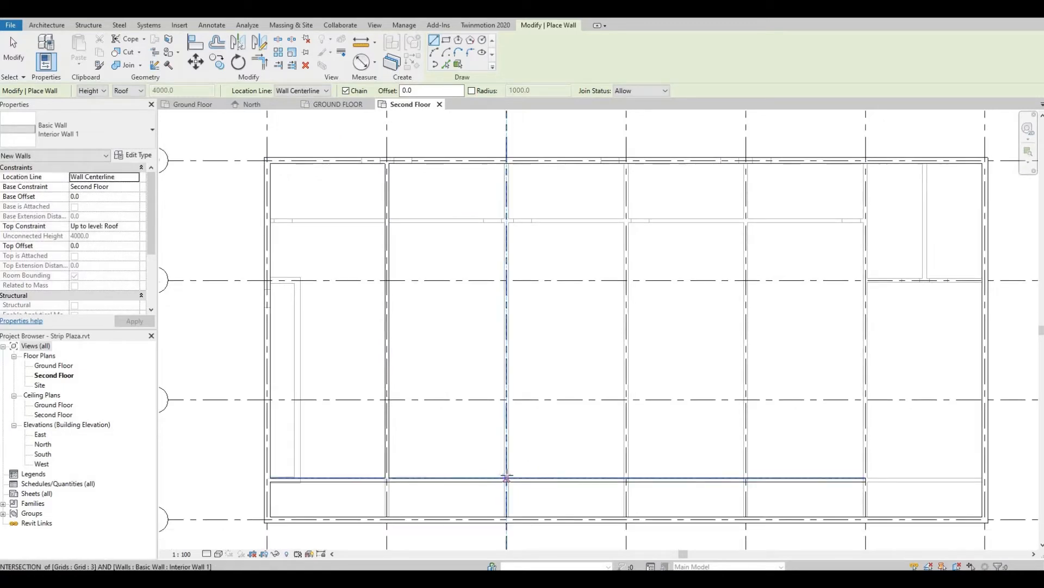
{"action": "left_click", "coordinate": [506, 161]}
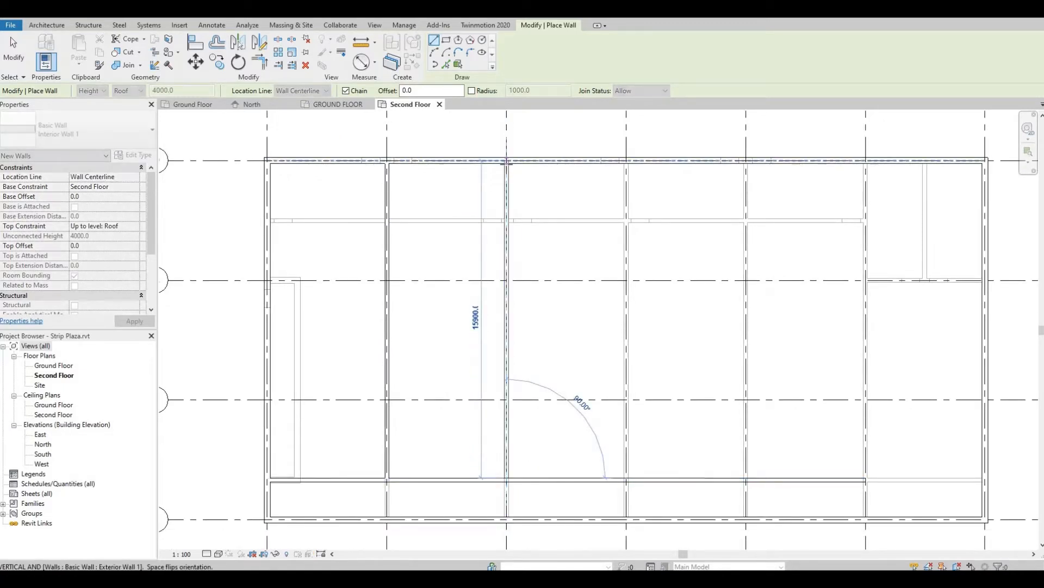
{"action": "key", "text": "Escape"}
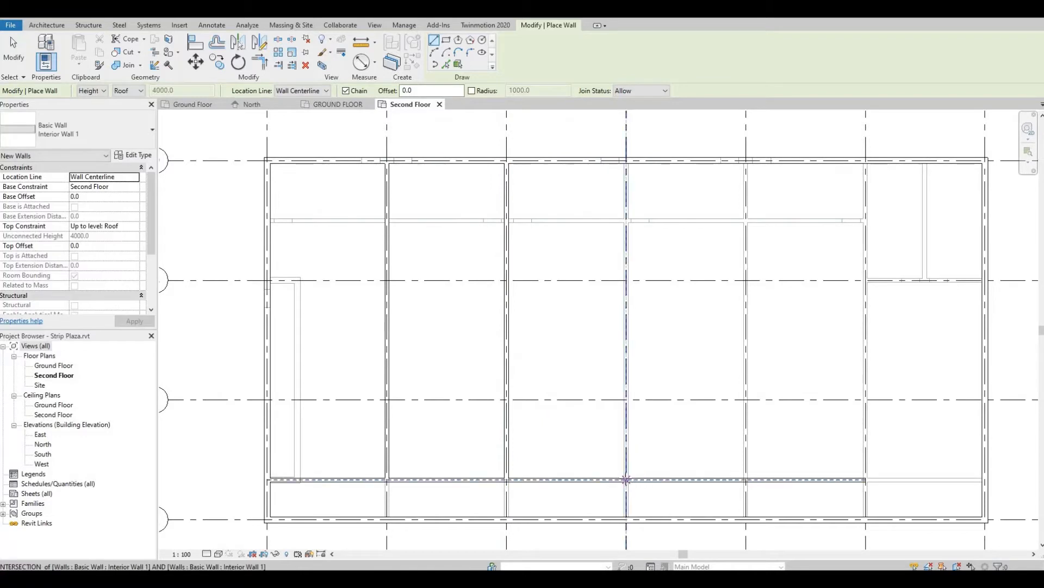
{"action": "left_click", "coordinate": [626, 479]}
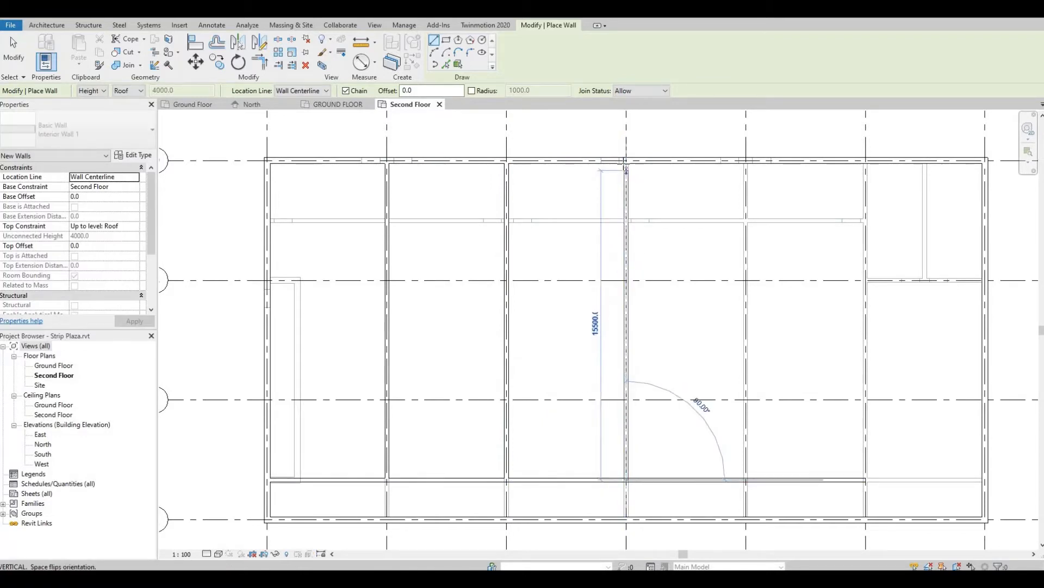
{"action": "left_click", "coordinate": [627, 161]}
{"action": "key", "text": "Escape"}
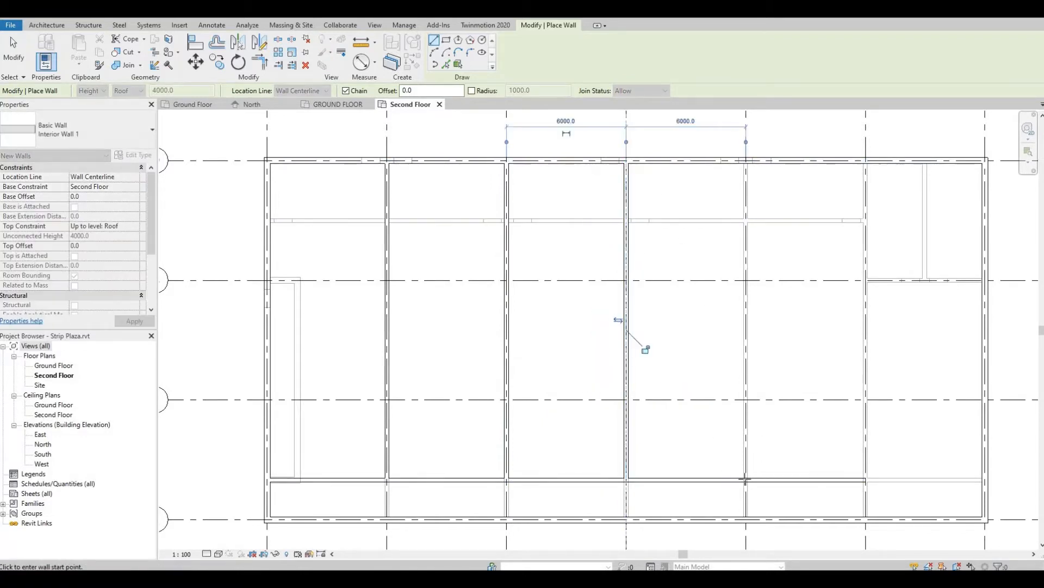
- Draw Interior Wall 1 partitions along grids 5 and 6, from the horizontal interior wall to the exterior wall on grid D
{"action": "left_click", "coordinate": [744, 479]}
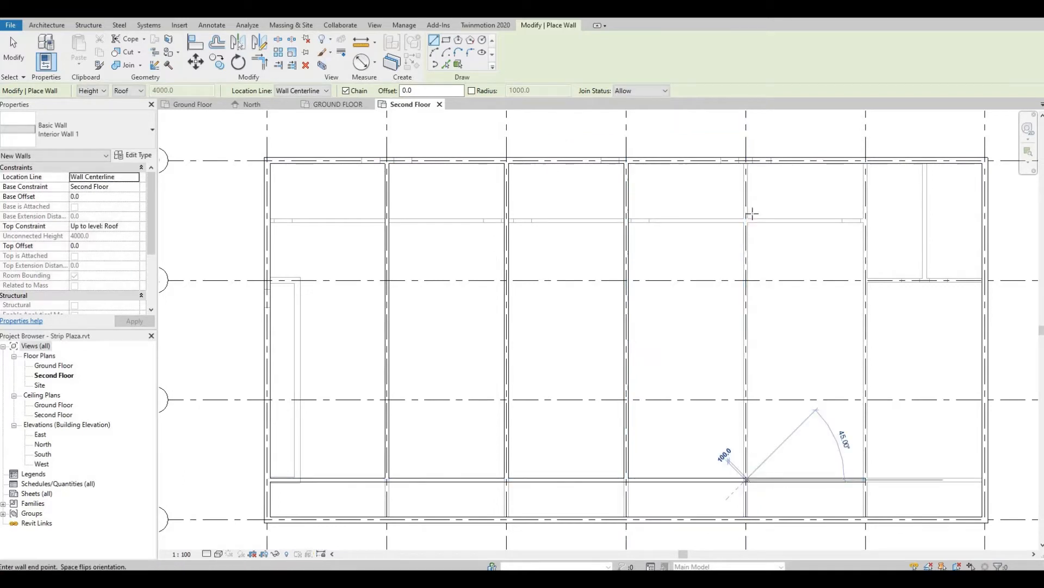
{"action": "left_click", "coordinate": [746, 161]}
{"action": "key", "text": "Escape"}
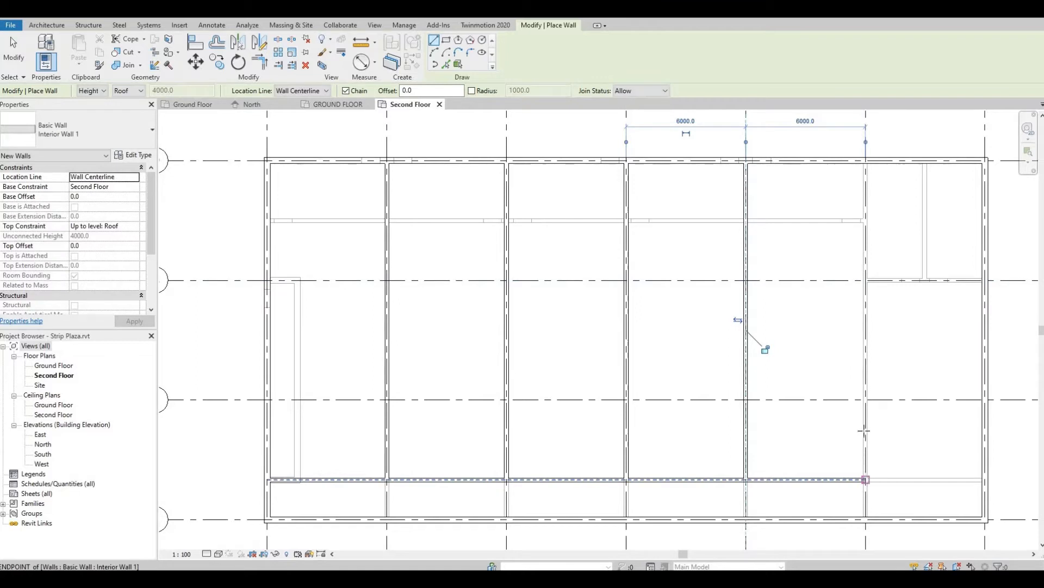
{"action": "left_click", "coordinate": [865, 430]}
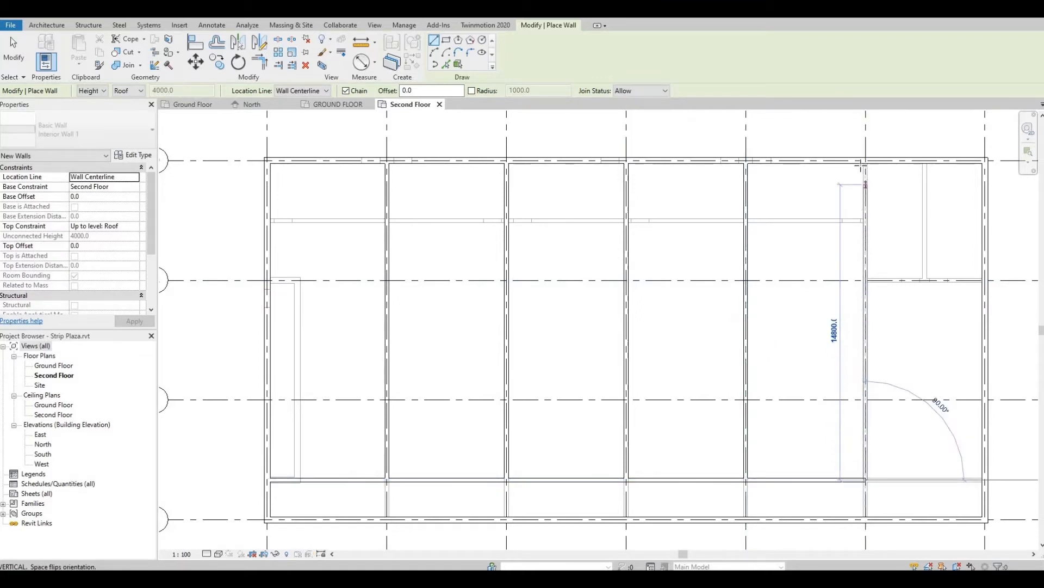
{"action": "left_click", "coordinate": [864, 163]}
{"action": "key", "text": "Escape"}
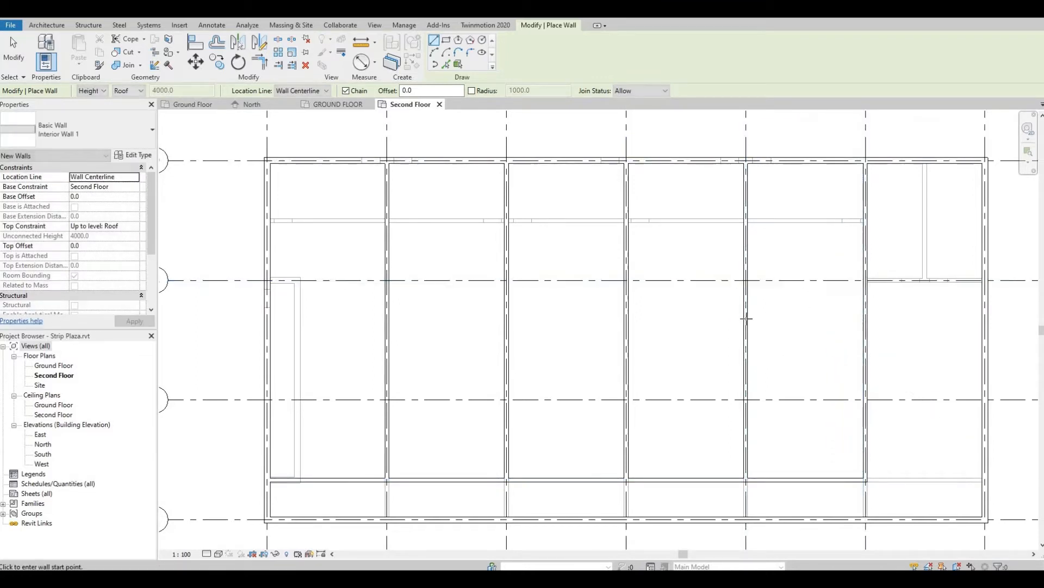
- Trace the underlay partition midway between grids 6 and 7 with Interior Wall 1, from the grid D exterior wall to the underlay wall on grid C
{"action": "scroll", "coordinate": [746, 318], "scroll_direction": "down", "scroll_amount": 2}
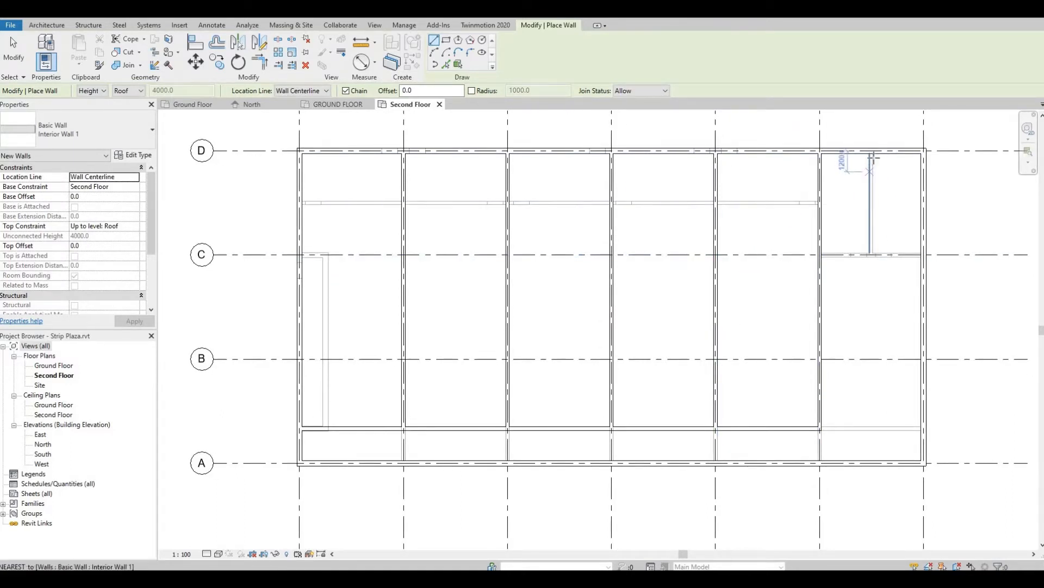
{"action": "scroll", "coordinate": [872, 157], "scroll_direction": "up", "scroll_amount": 4}
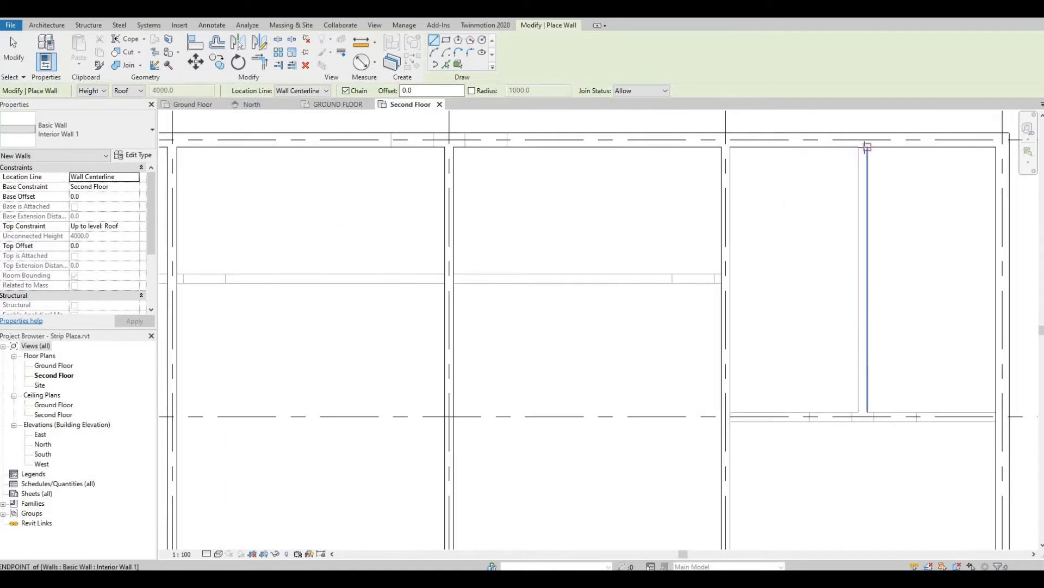
{"action": "scroll", "coordinate": [865, 146], "scroll_direction": "up", "scroll_amount": 1}
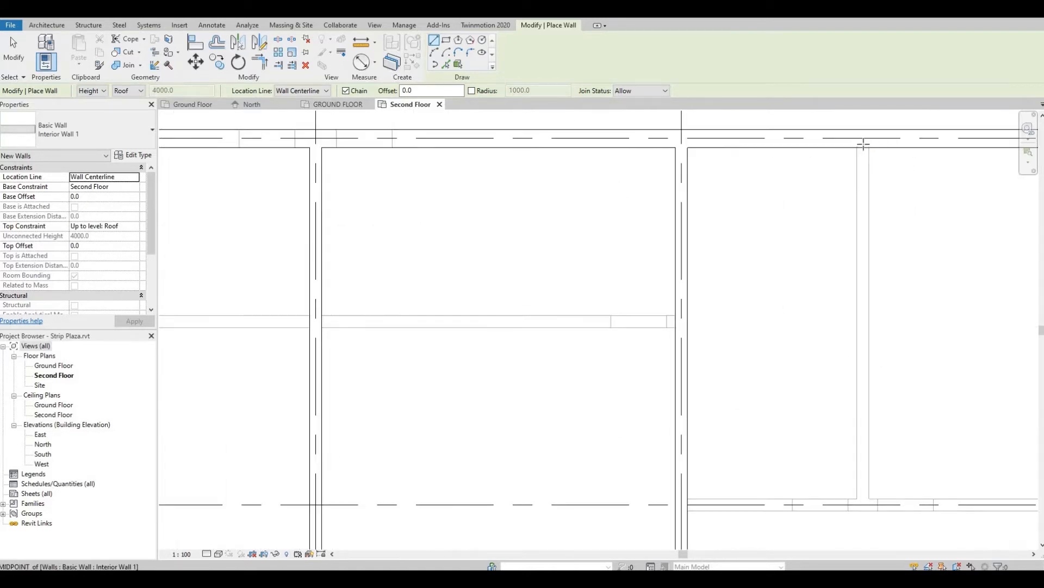
{"action": "left_click", "coordinate": [863, 145]}
{"action": "middle_click_drag", "start_coordinate": [854, 380], "coordinate": [843, 250]}
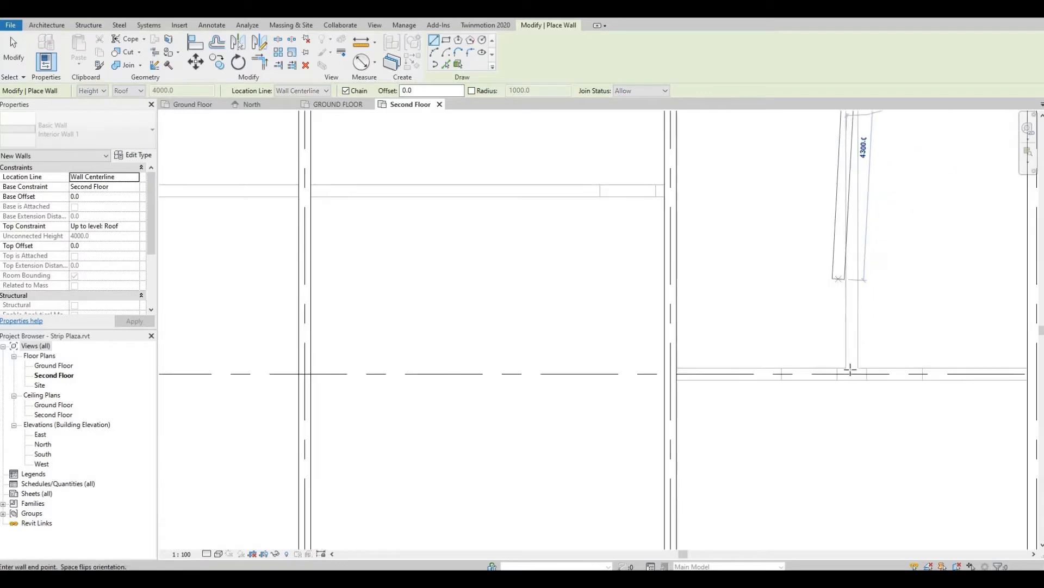
{"action": "left_click", "coordinate": [852, 368]}
{"action": "key", "text": "Escape"}
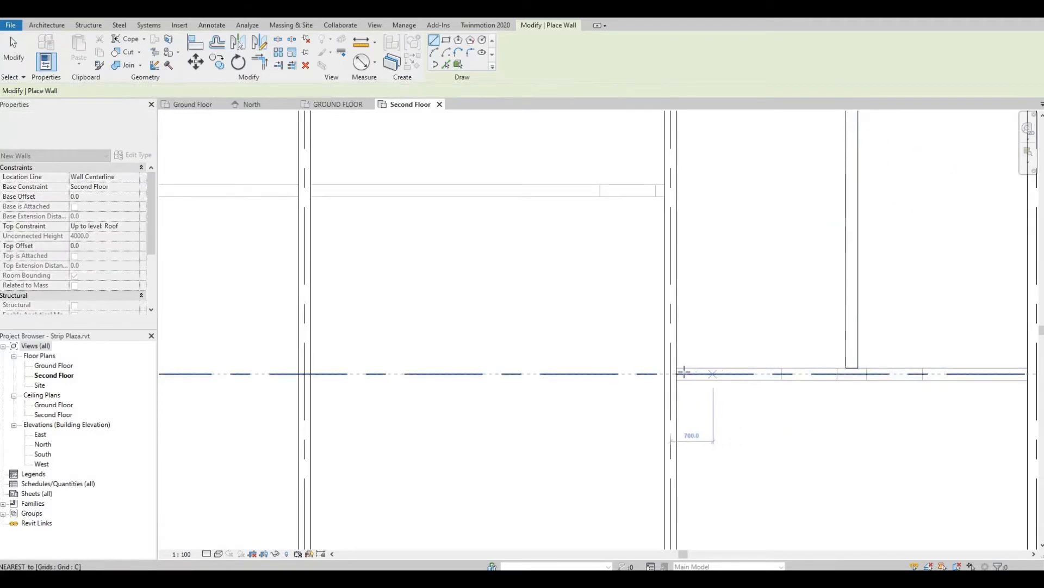
- Draw an Interior Wall 1 along grid C between the grid 6 partition and the exterior wall on grid 7
{"action": "left_click", "coordinate": [675, 374]}
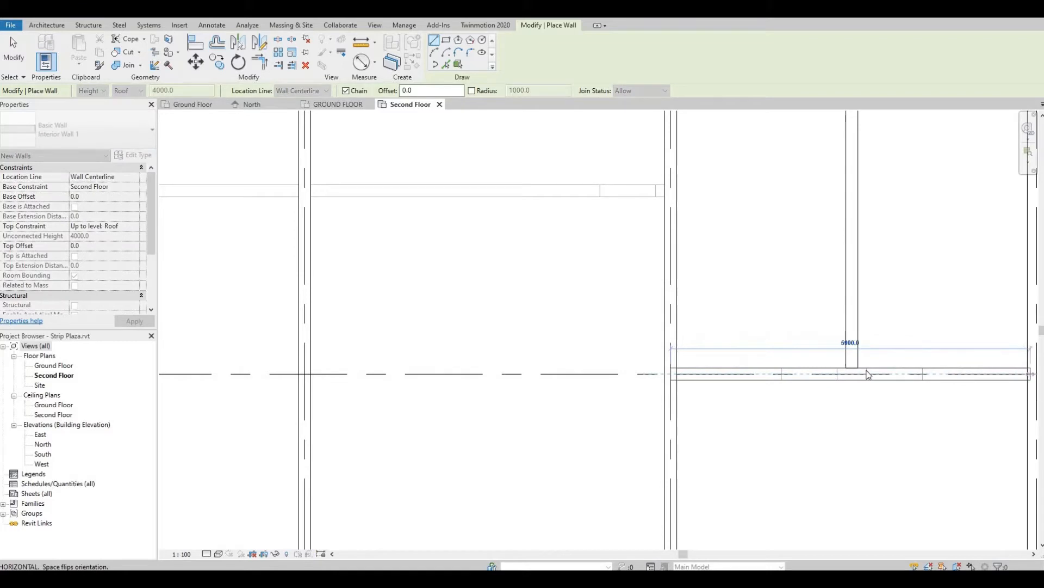
{"action": "left_click", "coordinate": [869, 374]}
{"action": "key", "text": "Escape"}
- Switch the wall type to Interior Wall 2 and draw a short wall along grid C from grid 1 to the underlay wall's corner
{"action": "scroll", "coordinate": [826, 319], "scroll_direction": "down", "scroll_amount": 4}
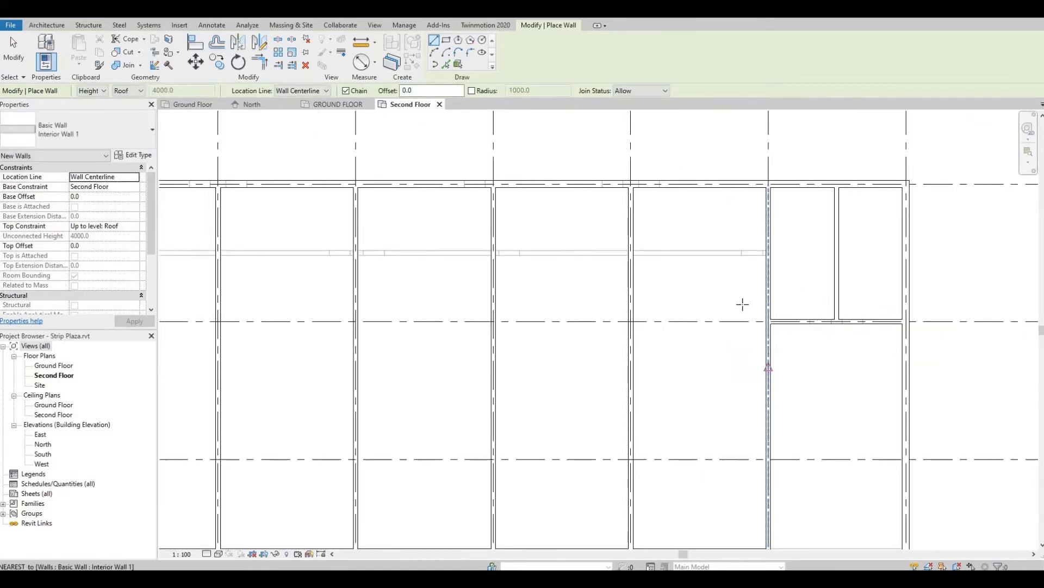
{"action": "scroll", "coordinate": [743, 304], "scroll_direction": "down", "scroll_amount": 2}
{"action": "middle_click_drag", "start_coordinate": [689, 397], "coordinate": [718, 324]}
{"action": "middle_click_drag", "start_coordinate": [460, 340], "coordinate": [485, 333]}
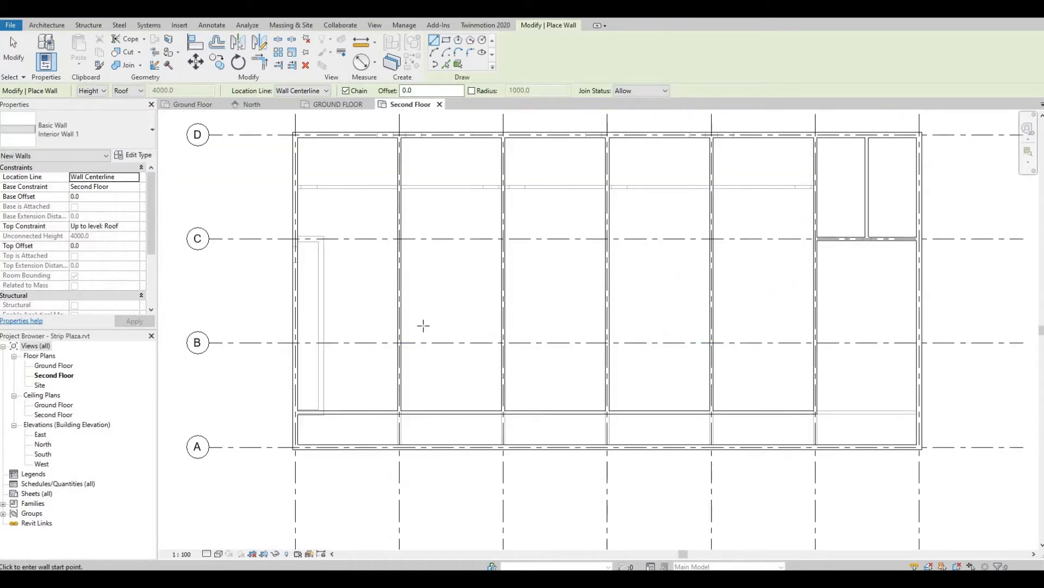
{"action": "middle_click_drag", "start_coordinate": [423, 326], "coordinate": [456, 323]}
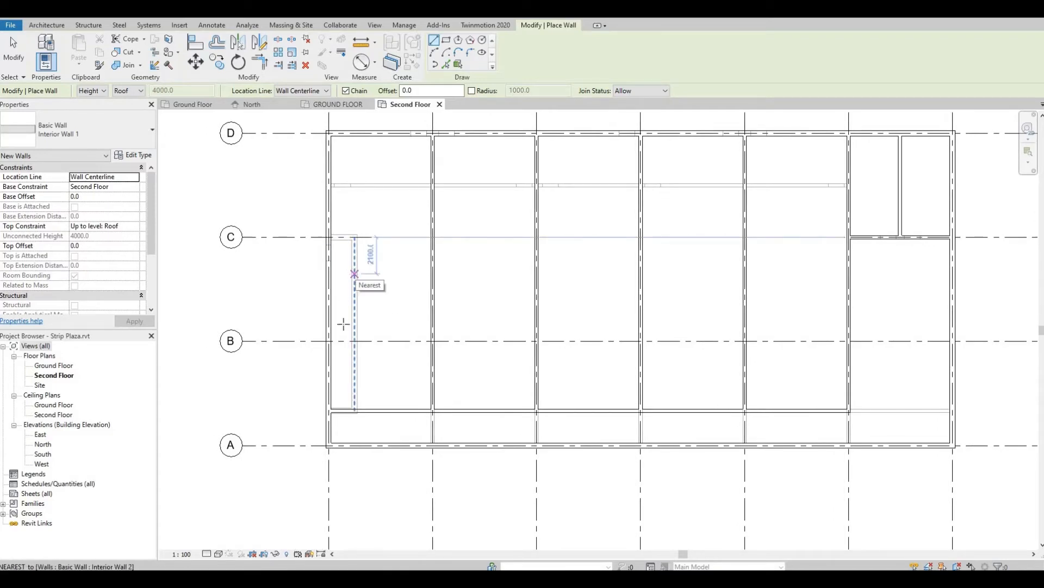
{"action": "left_click", "coordinate": [42, 136]}
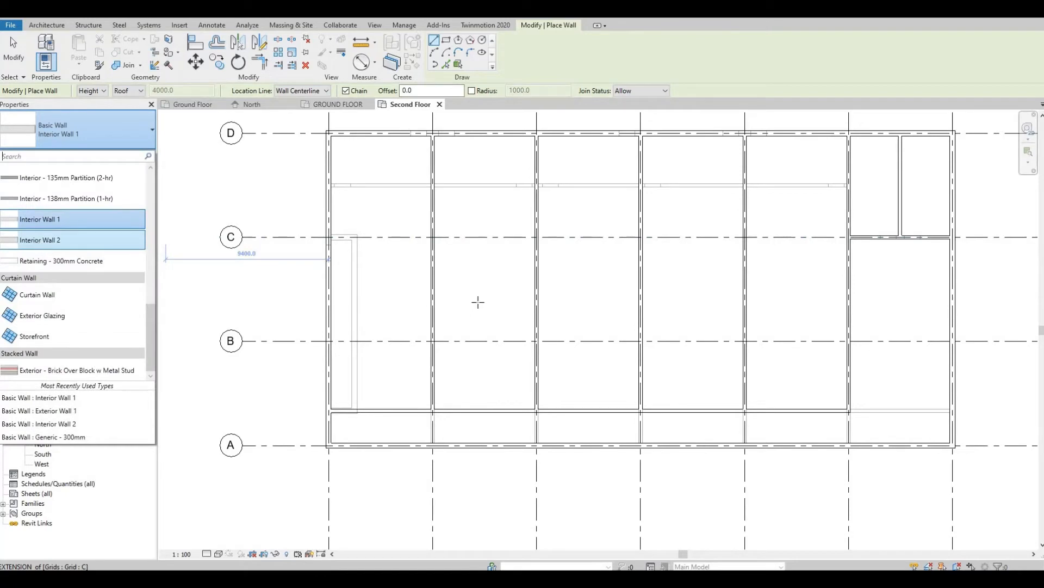
{"action": "key", "text": "Return"}
{"action": "scroll", "coordinate": [332, 235], "scroll_direction": "up", "scroll_amount": 4}
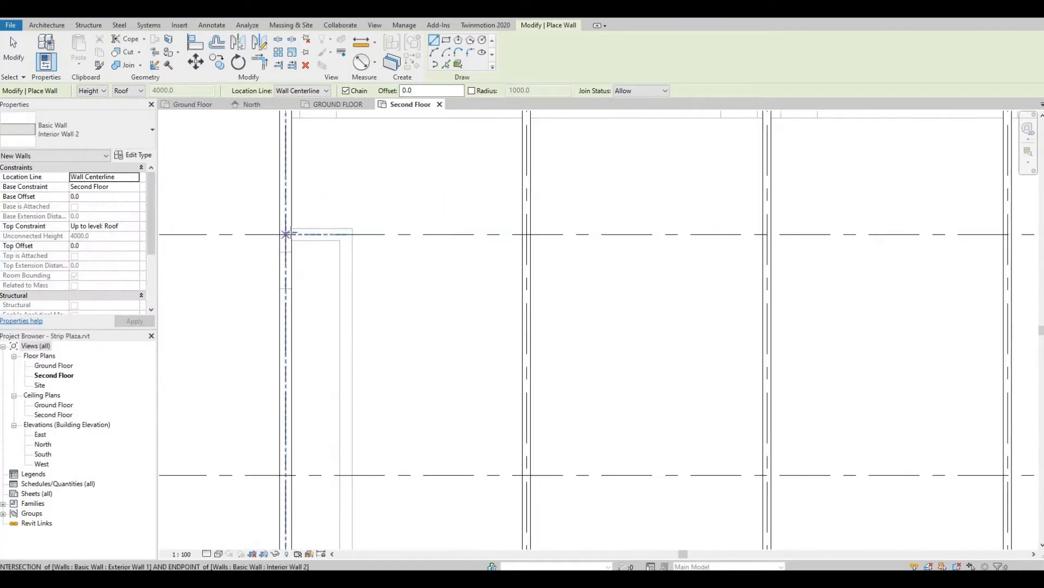
{"action": "left_click", "coordinate": [286, 234]}
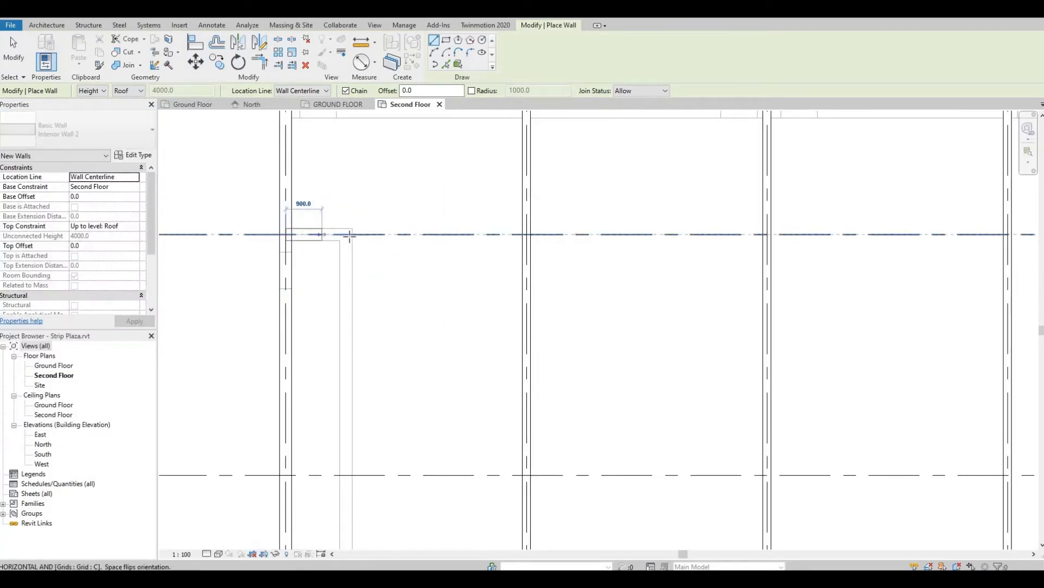
{"action": "left_click", "coordinate": [346, 234]}
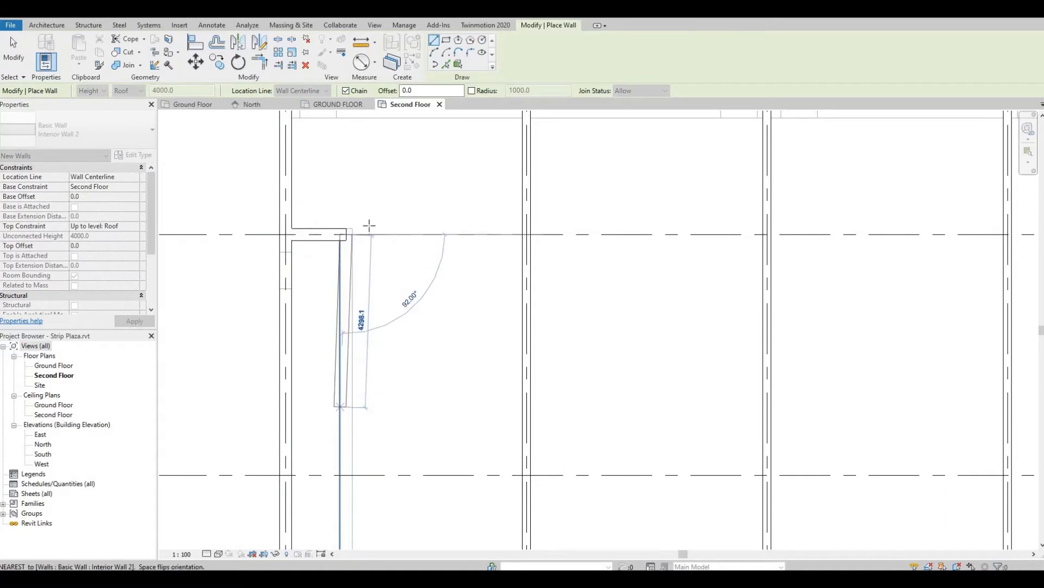
- Continue the Interior Wall 2 along the underlay wall parallel to grid 1, ending just short of the horizontal interior wall near grid A
{"action": "middle_click_drag", "start_coordinate": [359, 412], "coordinate": [369, 225]}
{"action": "scroll", "coordinate": [370, 413], "scroll_direction": "up", "scroll_amount": 1}
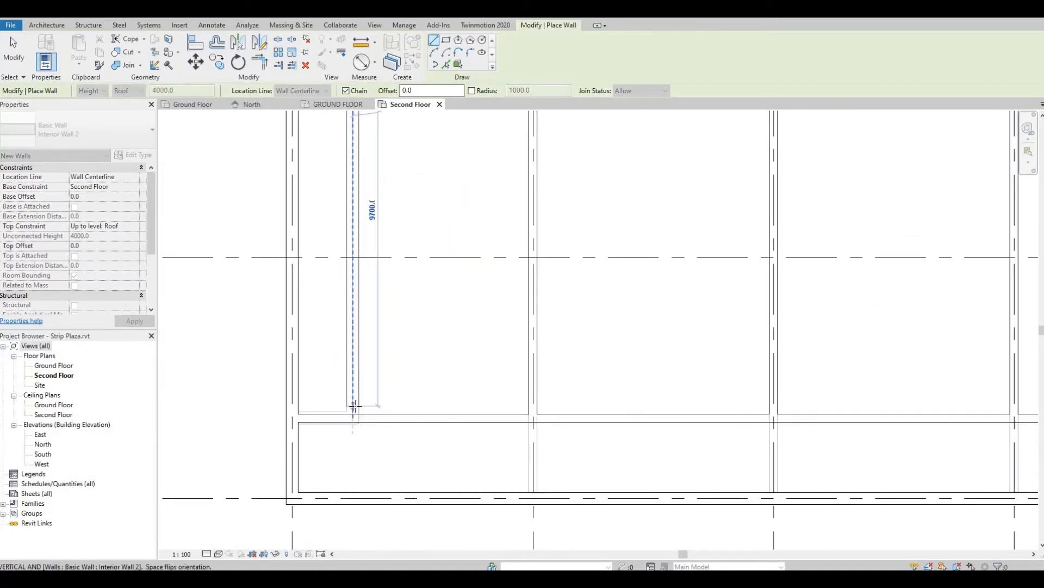
{"action": "left_click", "coordinate": [354, 406]}
{"action": "key", "text": "Escape"}
{"action": "scroll", "coordinate": [344, 424], "scroll_direction": "up", "scroll_amount": 2}
{"action": "key", "text": "Escape"}
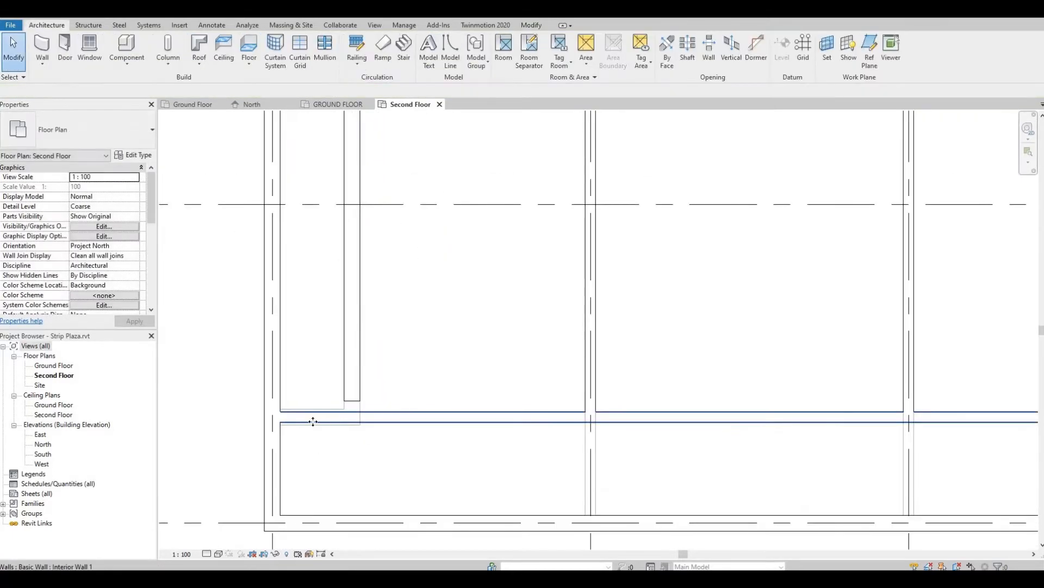
- Shorten the horizontal wall near grid A to end about 1400 from the Interior Wall 2 run and change its type to Interior Wall 2
{"action": "left_click", "coordinate": [313, 422]}
{"action": "left_click_drag", "start_coordinate": [367, 414], "coordinate": [426, 416]}
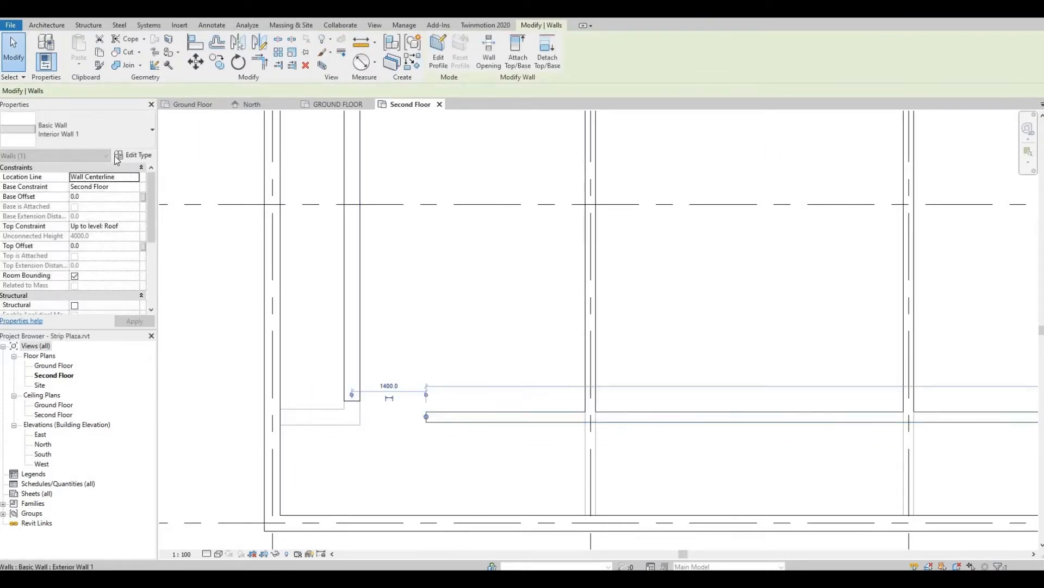
{"action": "left_click", "coordinate": [98, 133]}
{"action": "scroll", "coordinate": [108, 179], "scroll_direction": "up", "scroll_amount": 1}
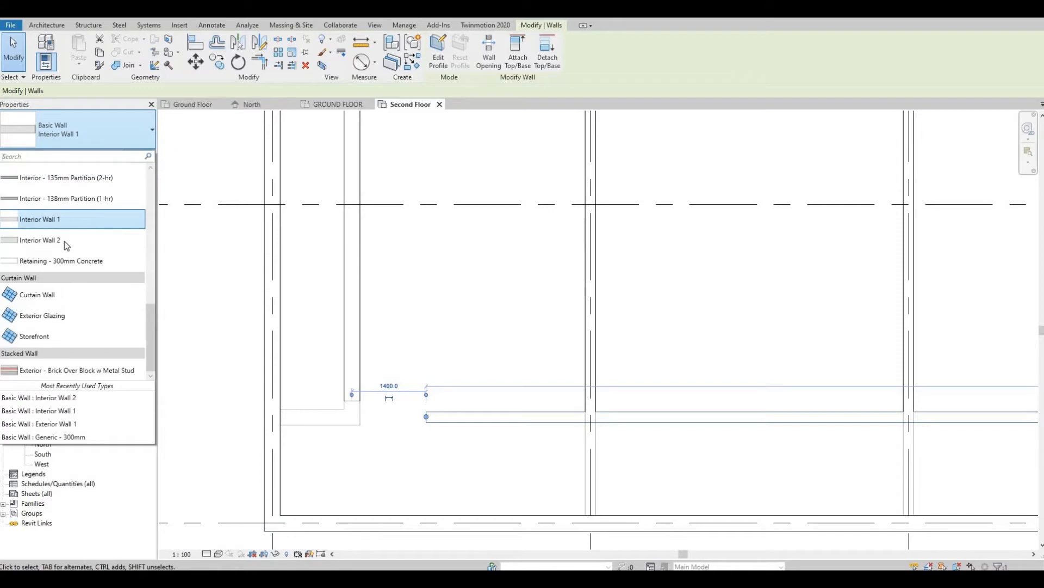
{"action": "left_click", "coordinate": [64, 238]}
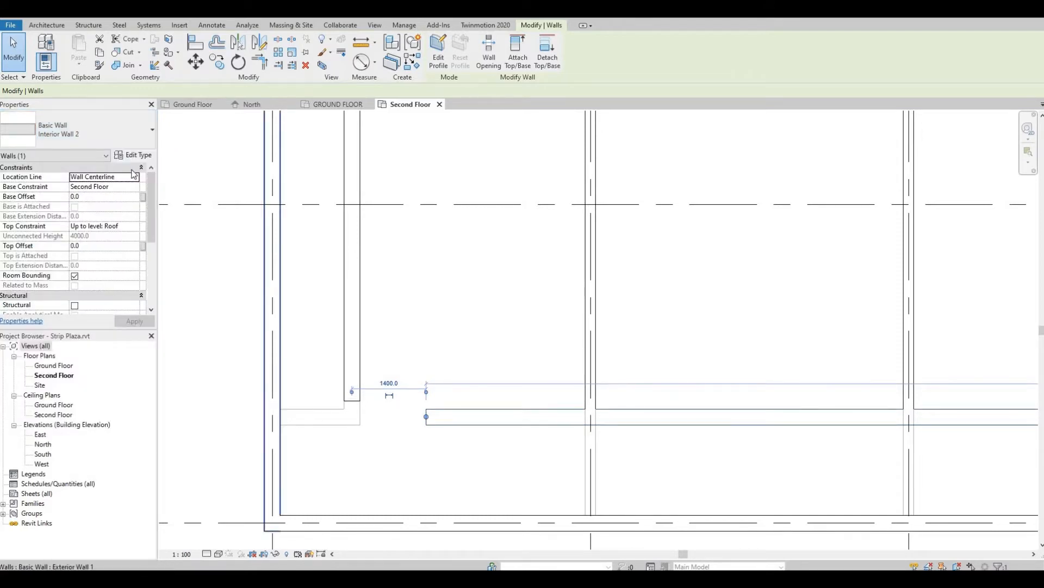
{"action": "left_click", "coordinate": [113, 137]}
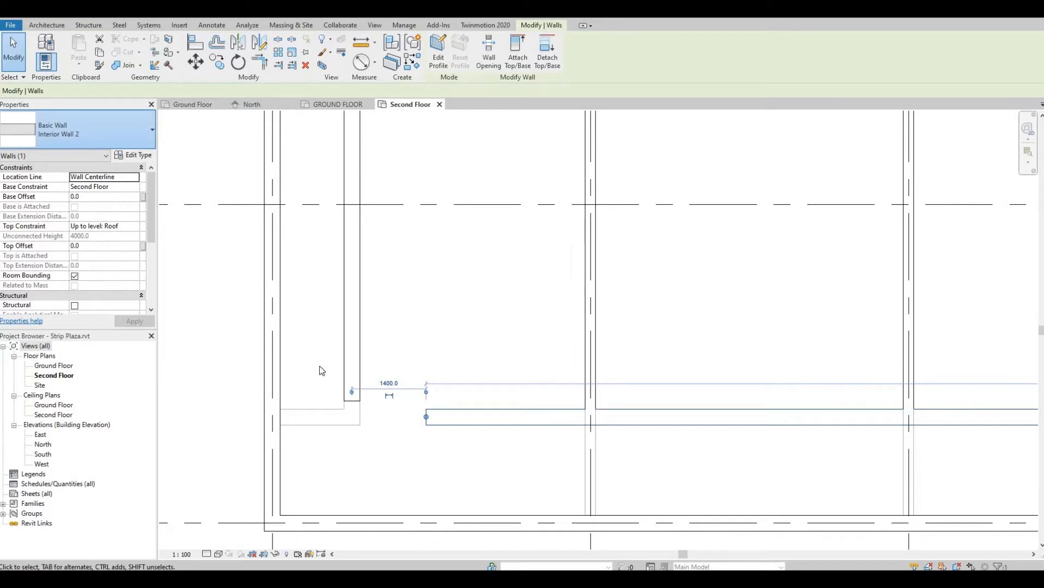
{"action": "left_click", "coordinate": [334, 417]}
{"action": "left_click", "coordinate": [112, 131]}
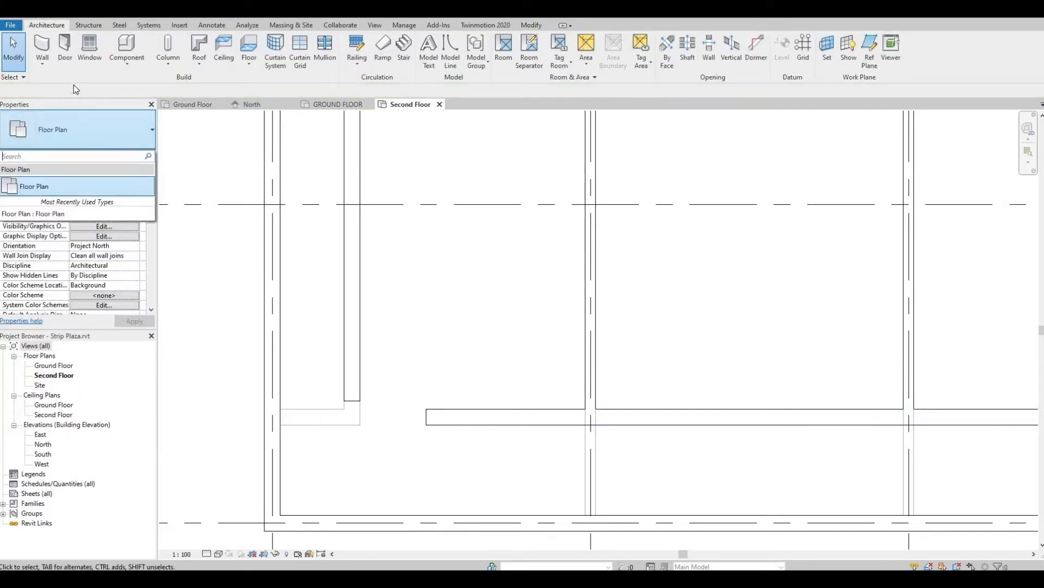
- Draw a short Interior Wall 2 near grid A from the grid 1 exterior wall to the centreline of the wall parallel to grid 1
{"action": "left_click", "coordinate": [42, 48]}
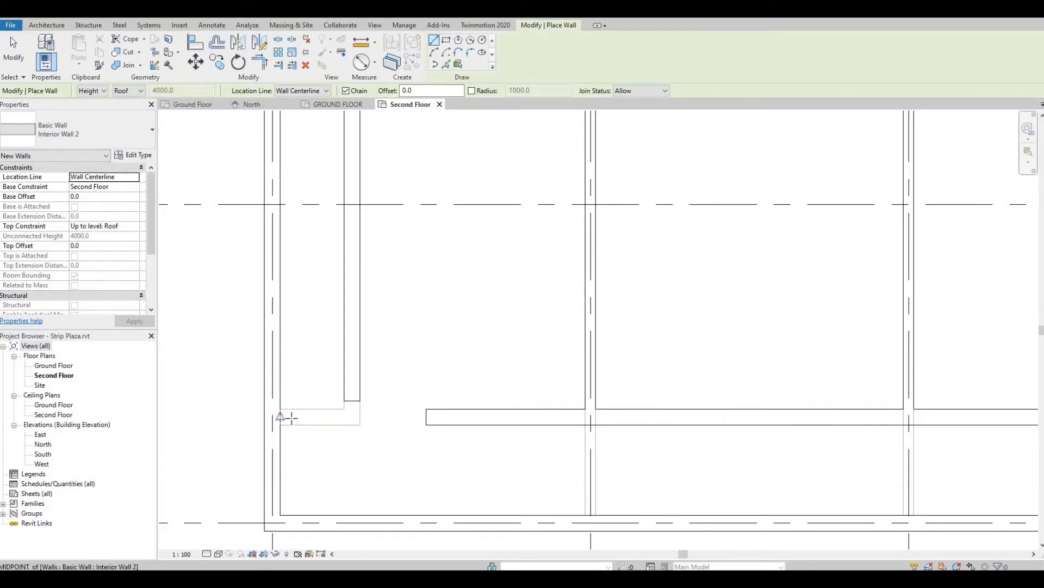
{"action": "left_click", "coordinate": [282, 416]}
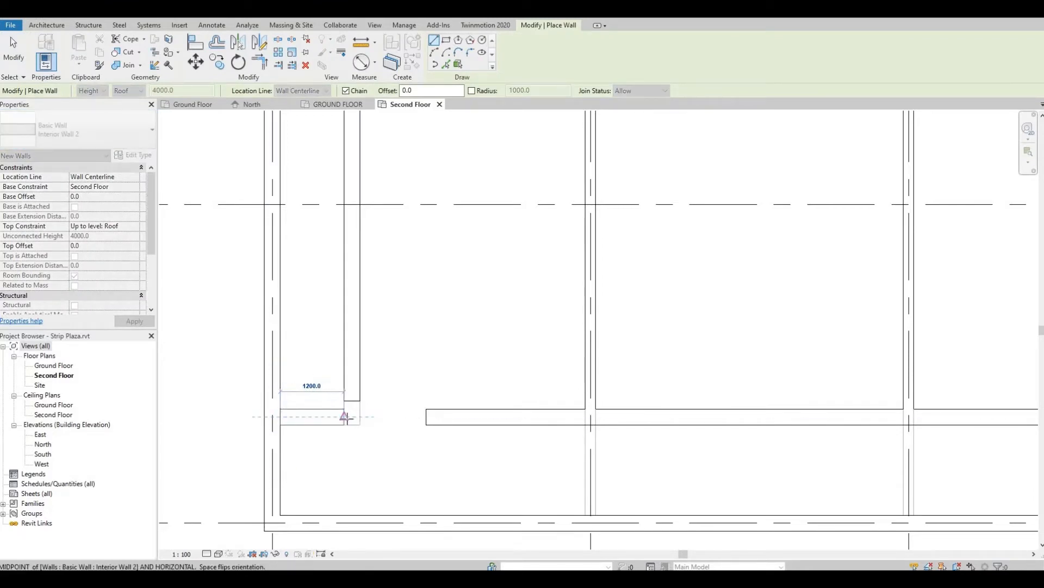
{"action": "left_click", "coordinate": [352, 417]}
{"action": "key", "text": "Escape"}
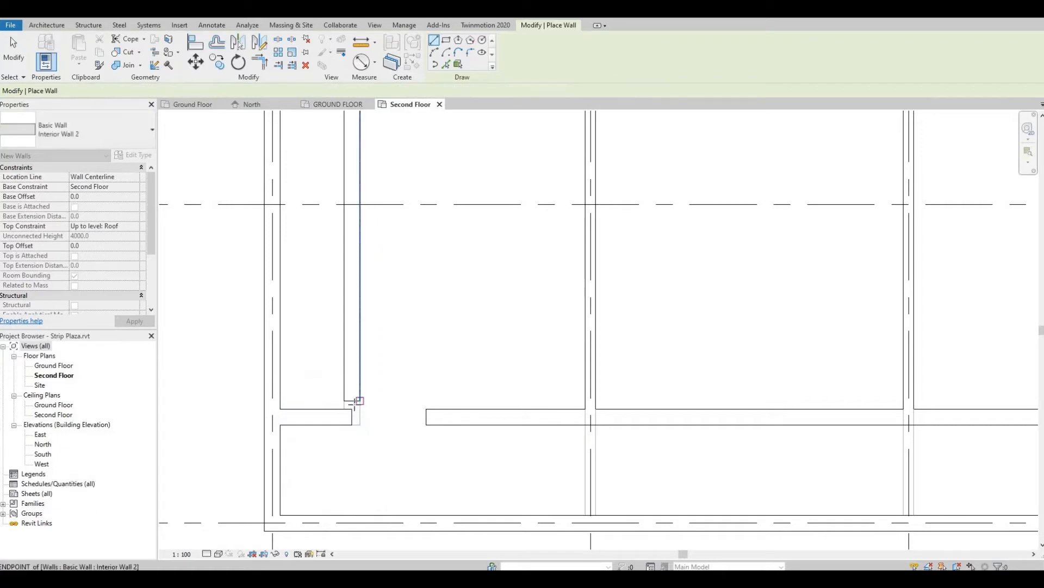
- Trim the short Interior Wall 2 and the wall parallel to grid 1 into a corner
{"action": "left_click", "coordinate": [260, 62]}
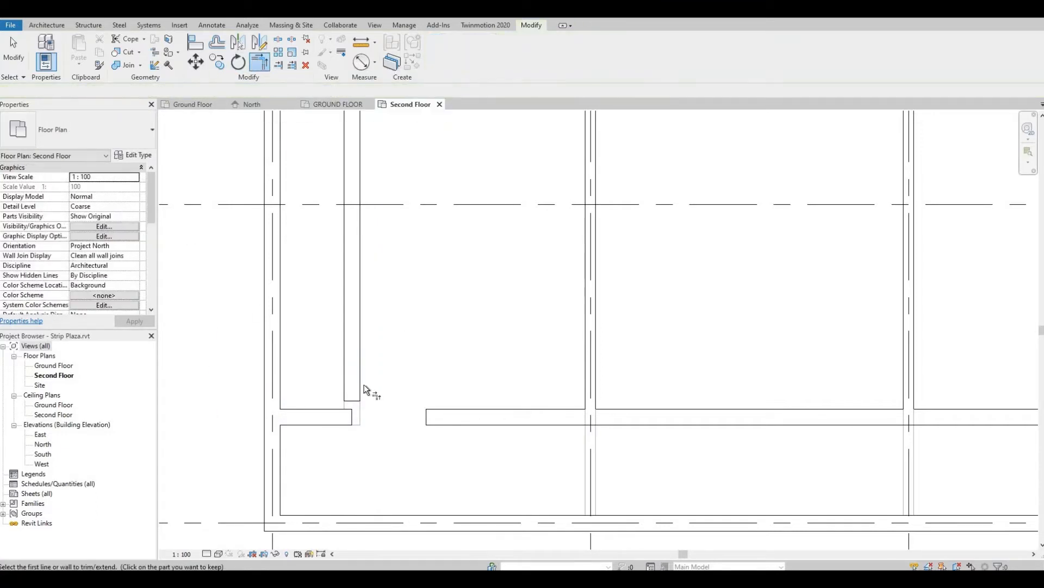
{"action": "left_click", "coordinate": [359, 409]}
{"action": "left_click", "coordinate": [338, 420]}
{"action": "key", "text": "Escape"}
- Extend the free end of the long horizontal wall near grid A through the corner to the exterior wall on grid 1
{"action": "left_click", "coordinate": [431, 417]}
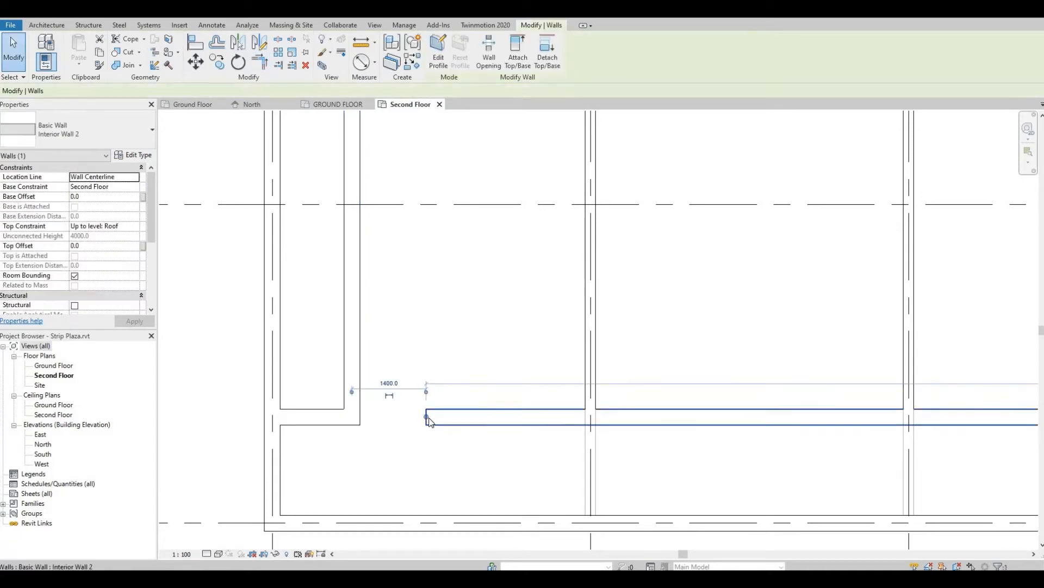
{"action": "left_click_drag", "start_coordinate": [389, 417], "coordinate": [273, 416]}
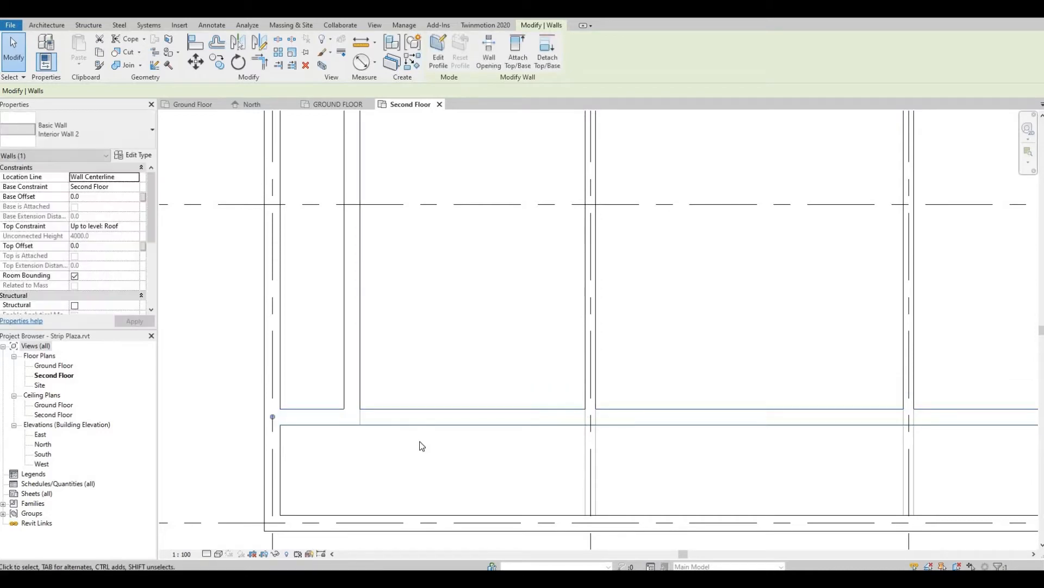
{"action": "left_click", "coordinate": [418, 439]}
{"action": "scroll", "coordinate": [375, 398], "scroll_direction": "down", "scroll_amount": 1}
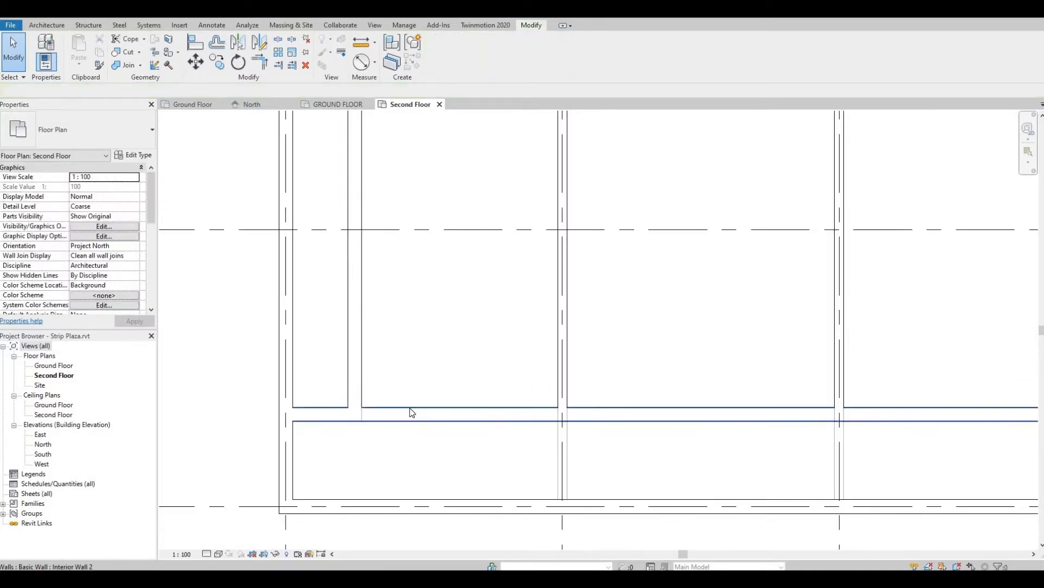
- Pull the horizontal wall's end back from grid 1 to about 400 from the wall parallel to grid 1, unjoining the elements
{"action": "left_click", "coordinate": [410, 407]}
{"action": "left_click", "coordinate": [434, 425]}
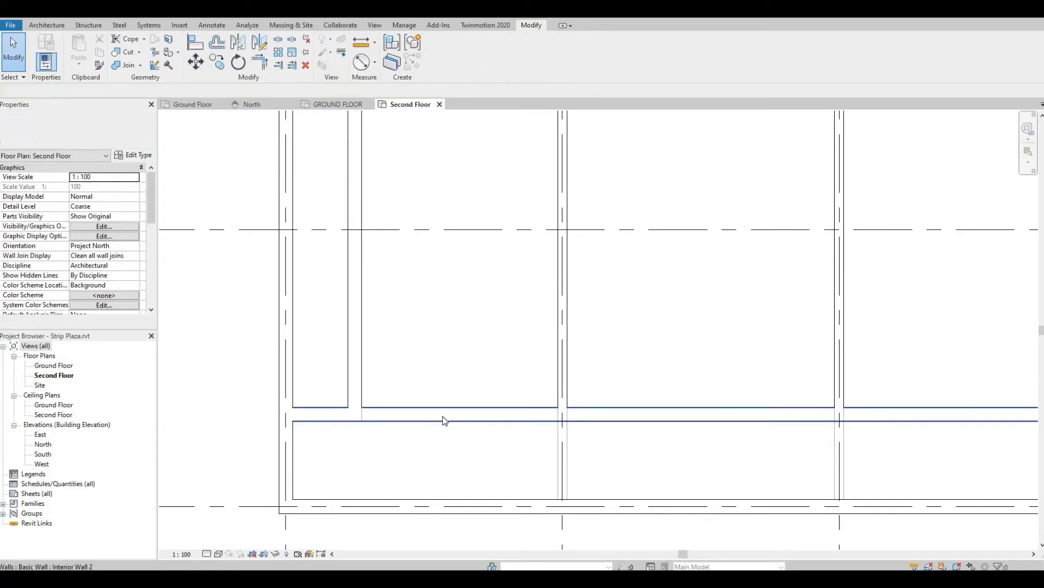
{"action": "left_click", "coordinate": [443, 420]}
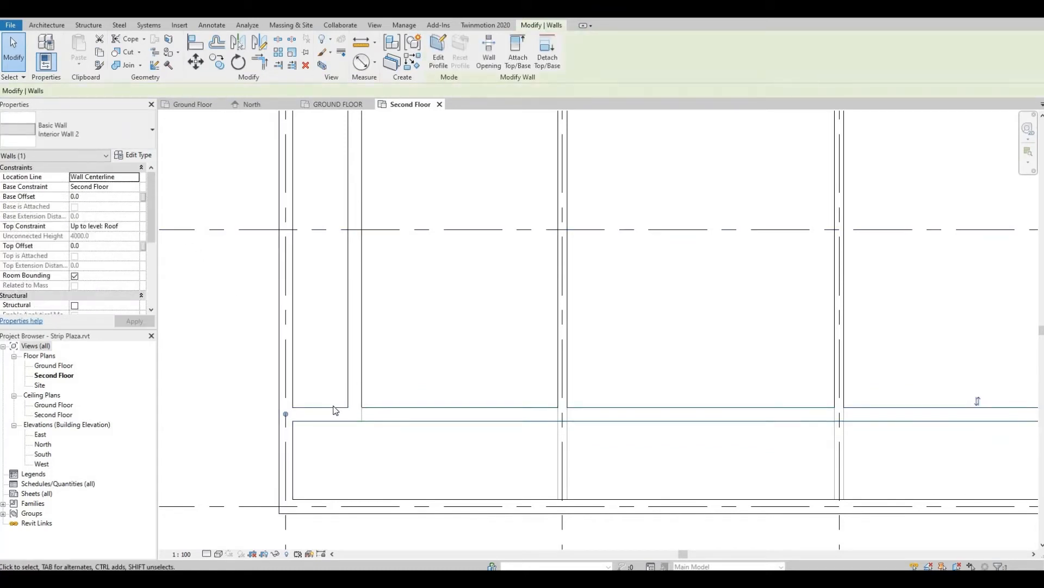
{"action": "left_click_drag", "start_coordinate": [286, 415], "coordinate": [286, 413]}
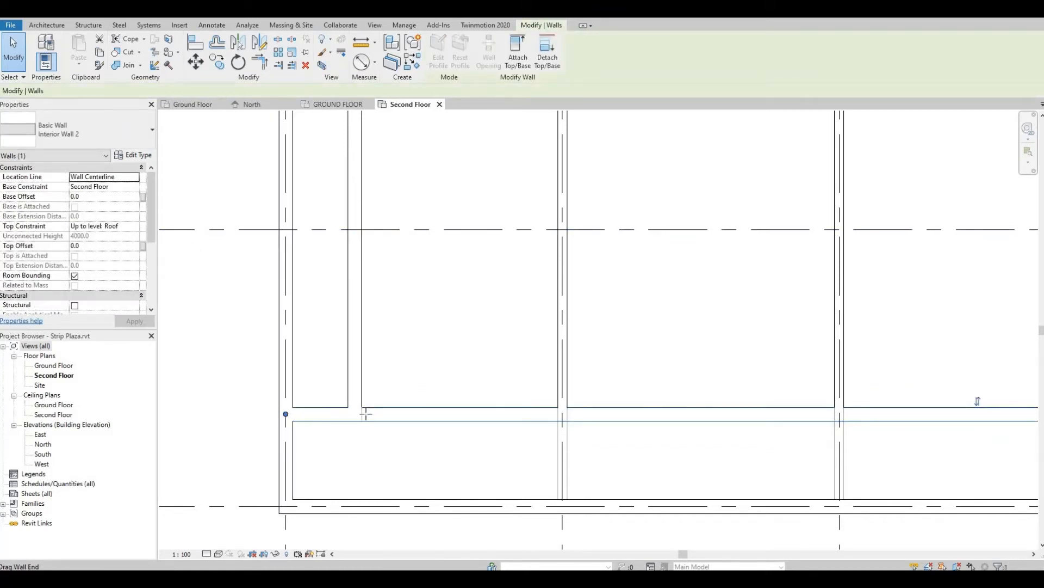
{"action": "left_click_drag", "start_coordinate": [366, 413], "coordinate": [373, 413]}
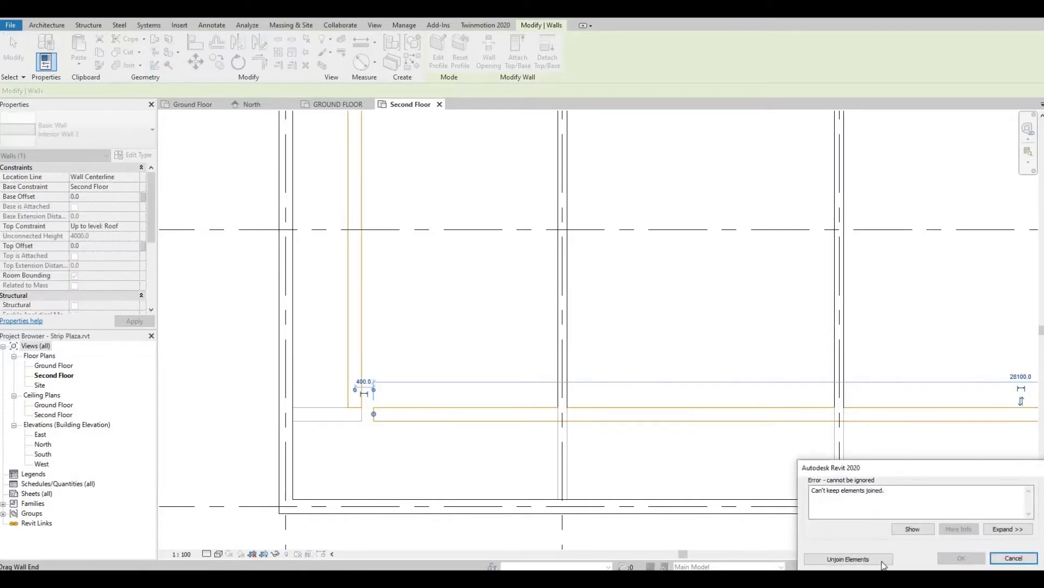
{"action": "left_click", "coordinate": [848, 558]}
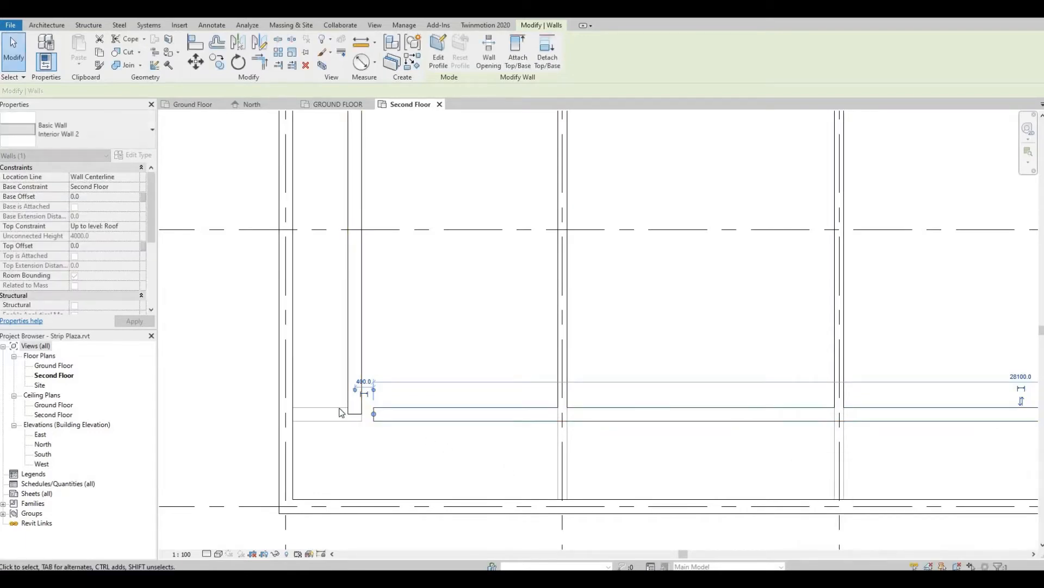
{"action": "key", "text": "Escape"}
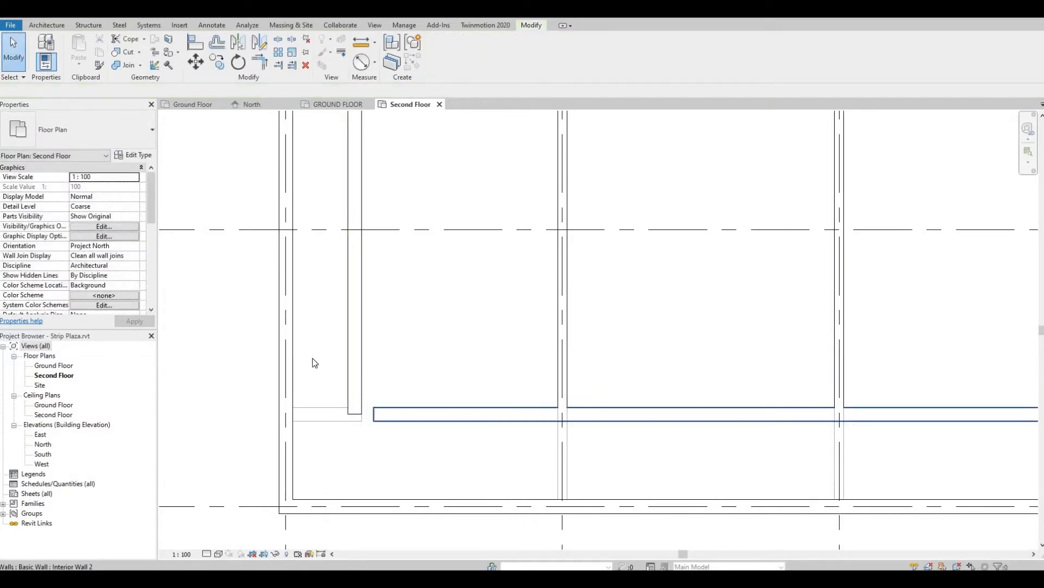
- Change the long horizontal wall near grid A to type Interior Wall 1
{"action": "left_click", "coordinate": [120, 132]}
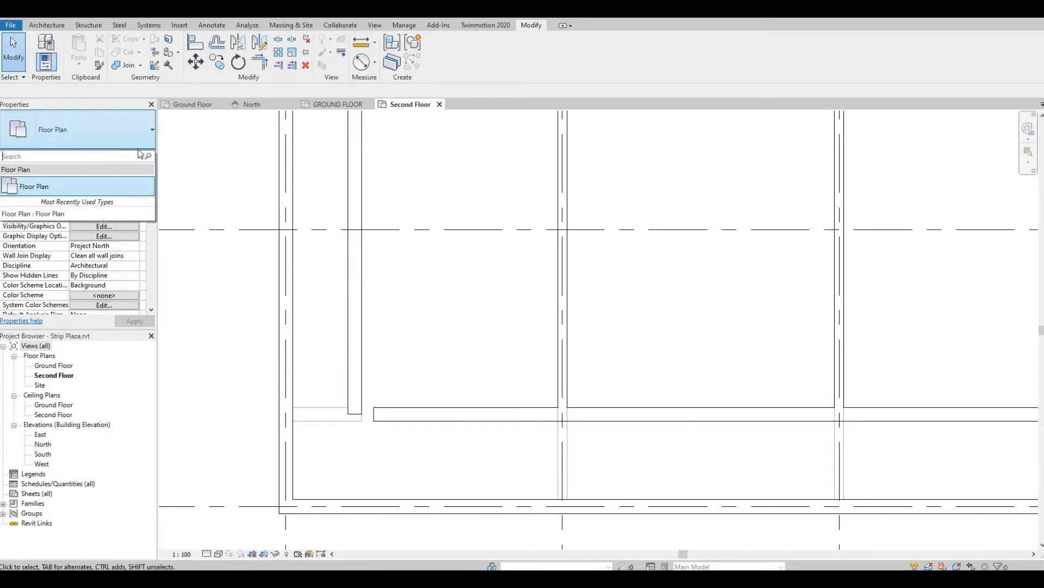
{"action": "left_click", "coordinate": [45, 25]}
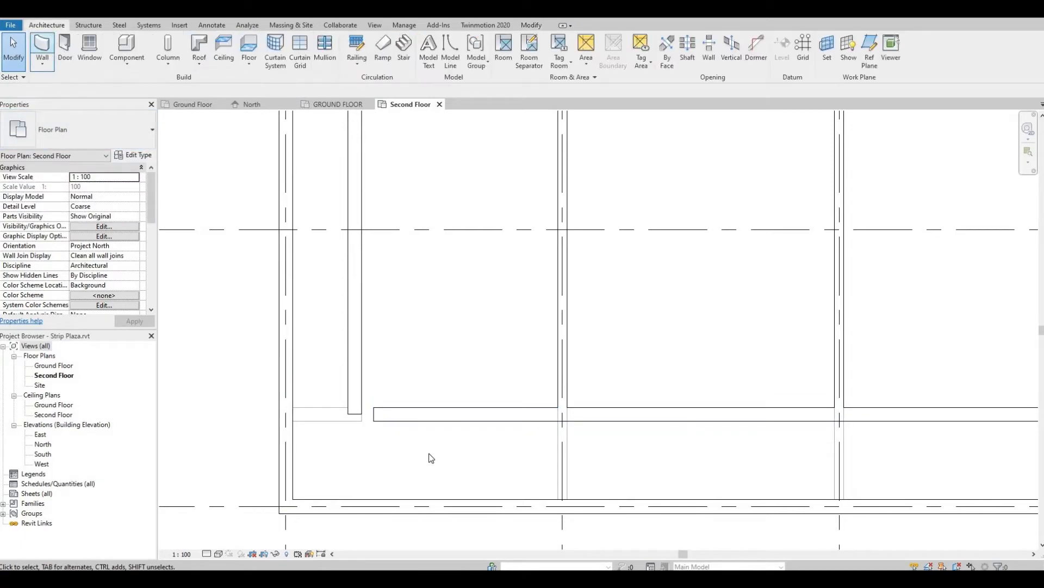
{"action": "left_click", "coordinate": [419, 414]}
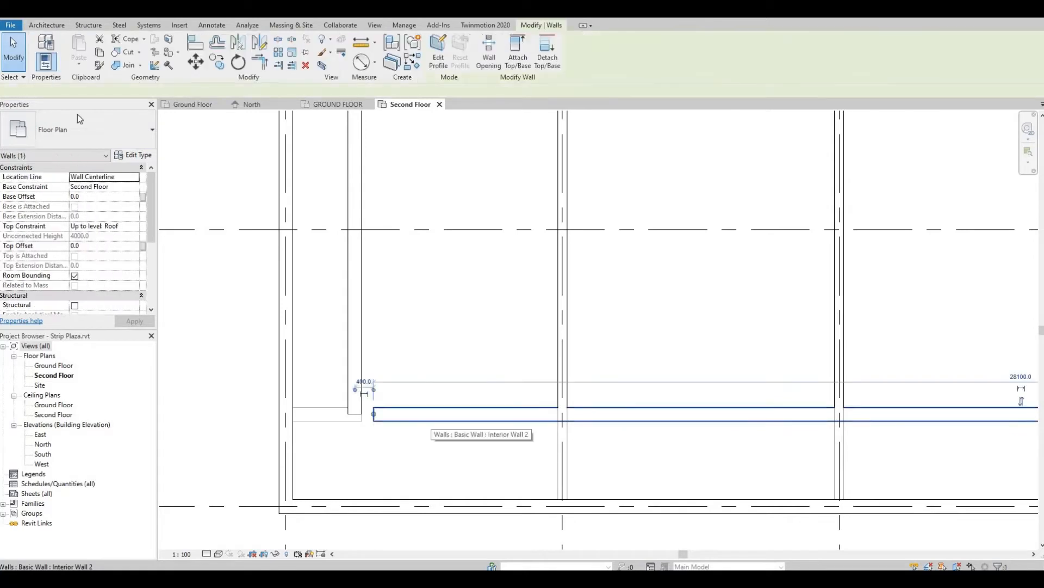
{"action": "left_click", "coordinate": [77, 116]}
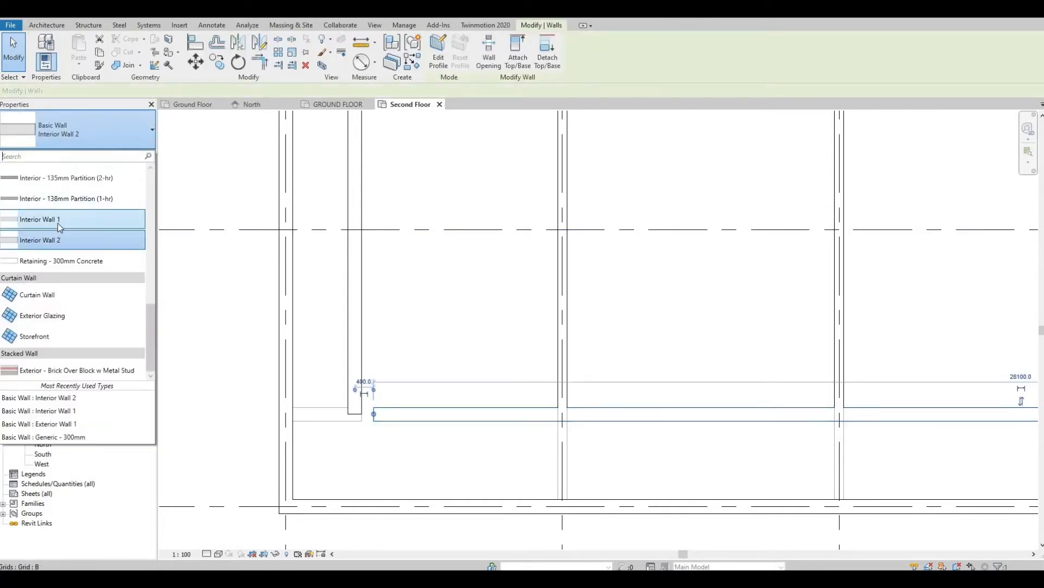
{"action": "left_click", "coordinate": [60, 225]}
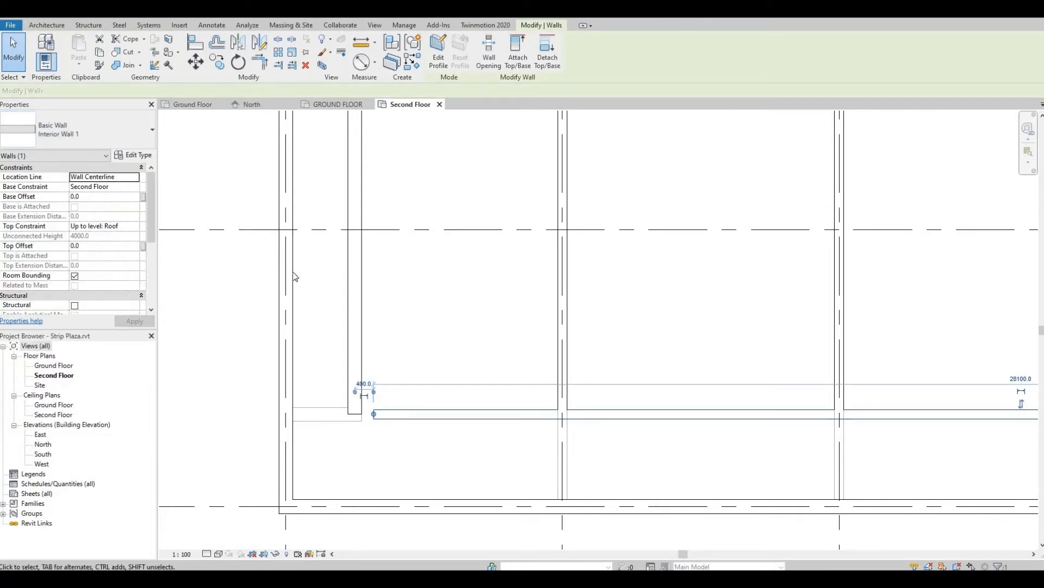
{"action": "key", "text": "Escape"}
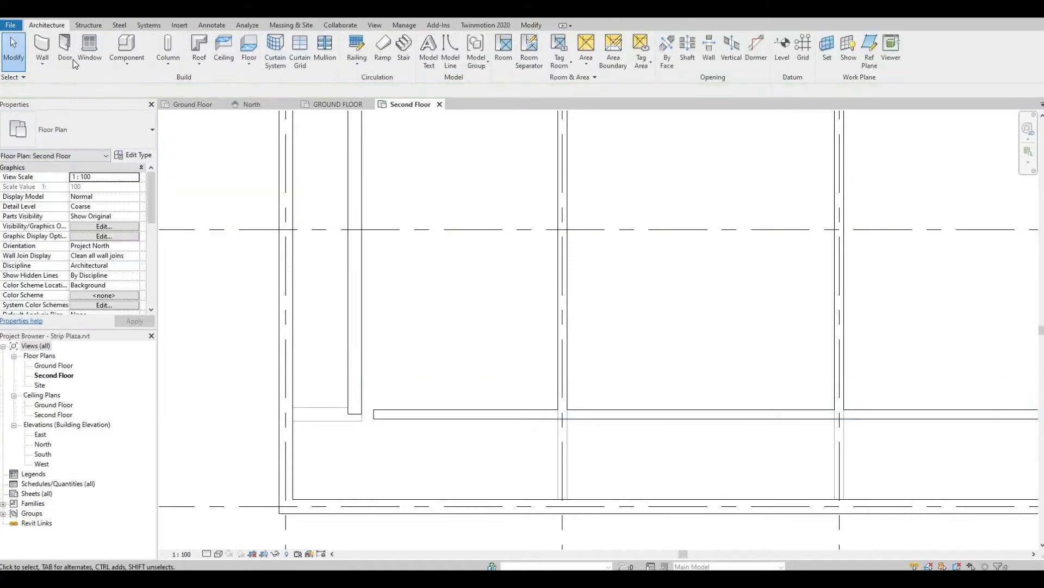
- Draw a short Interior Wall 2 from the grid 1 exterior wall along the underlay, stopping partway to the wall parallel to grid 1
{"action": "key", "text": "w"}
{"action": "key", "text": "a"}
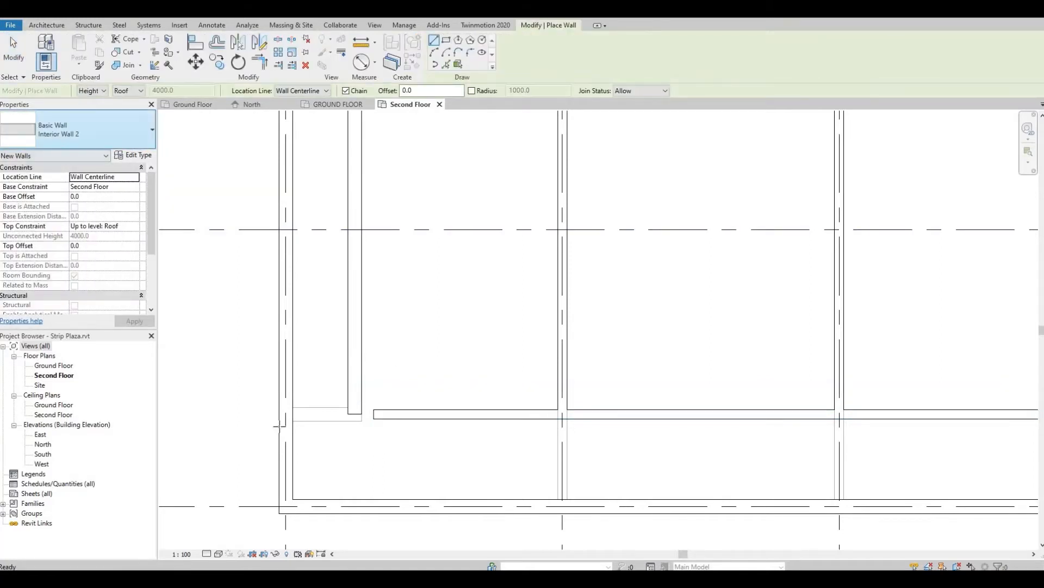
{"action": "left_click", "coordinate": [292, 414]}
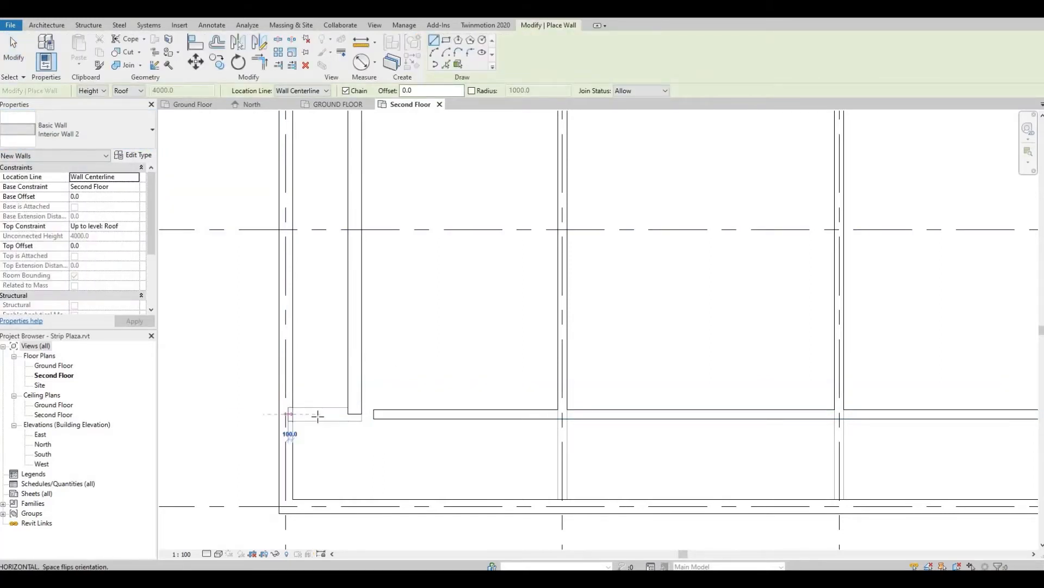
{"action": "left_click", "coordinate": [320, 415]}
{"action": "key", "text": "Escape"}
{"action": "key", "text": "Escape"}
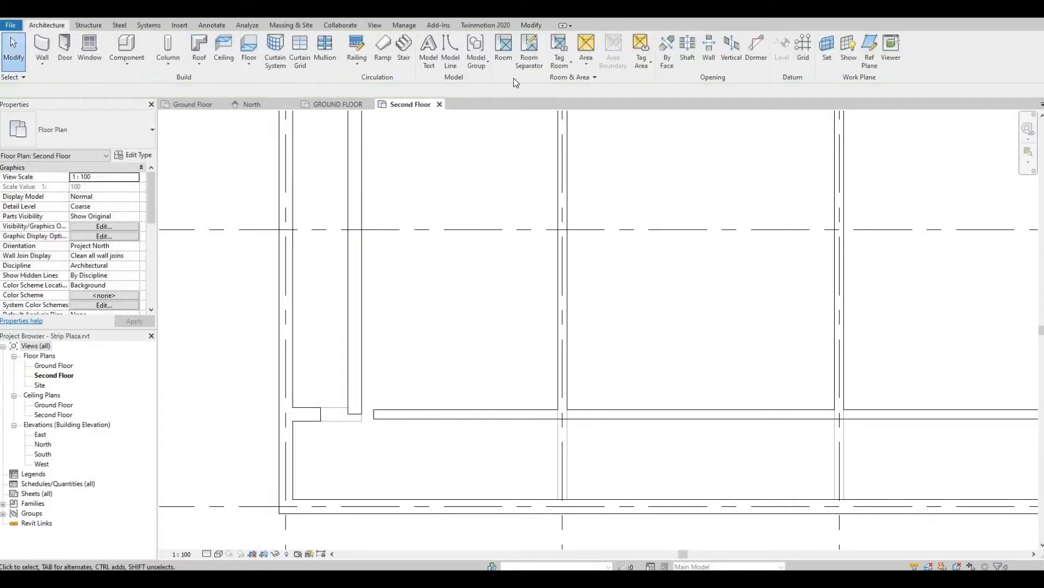
- Extend the short Interior Wall 2 to form a corner with the wall parallel to grid 1 using Trim/Extend to Corner
{"action": "left_click", "coordinate": [532, 28]}
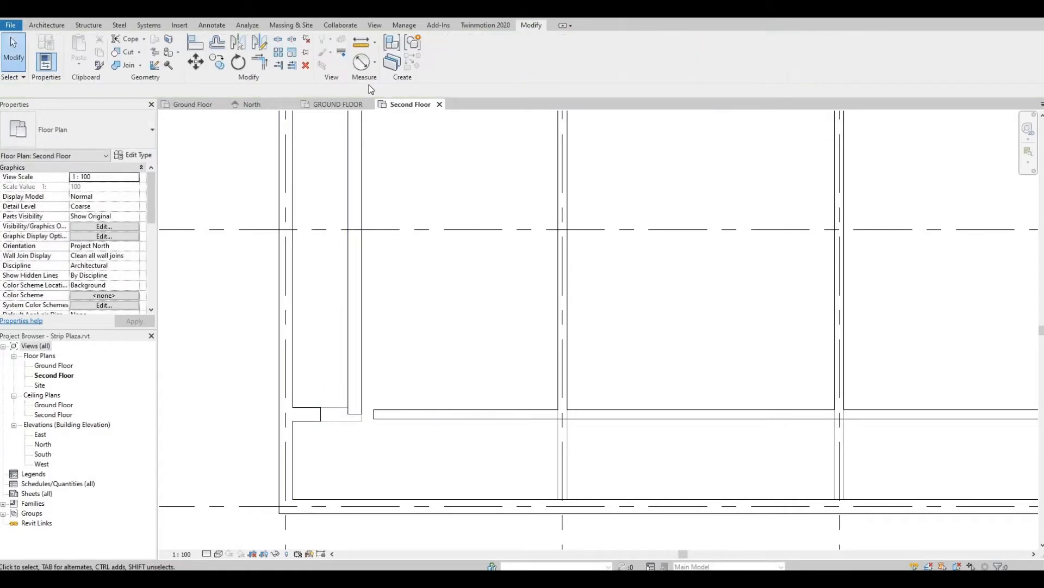
{"action": "left_click", "coordinate": [266, 67]}
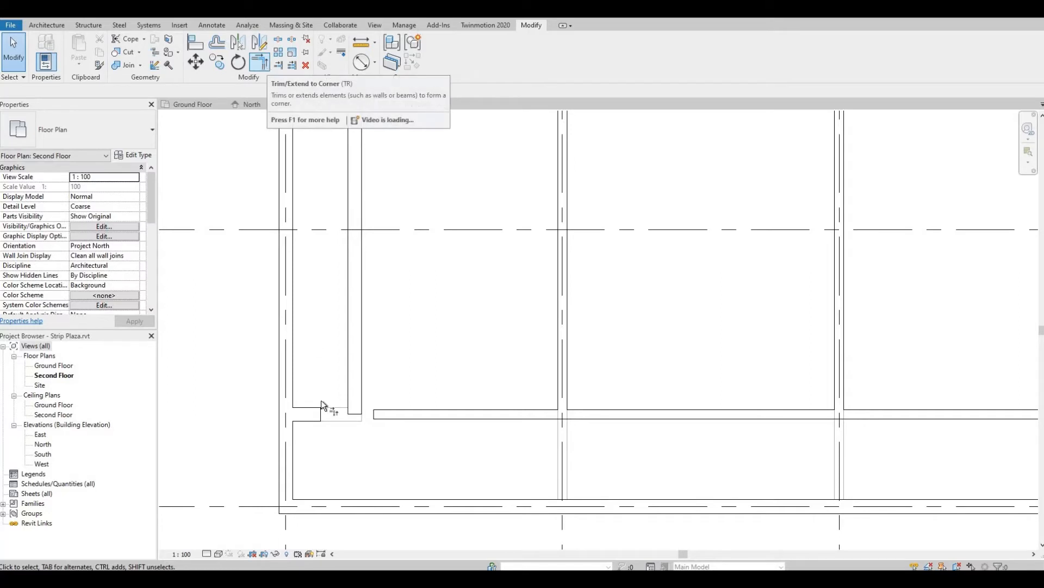
{"action": "left_click", "coordinate": [352, 396]}
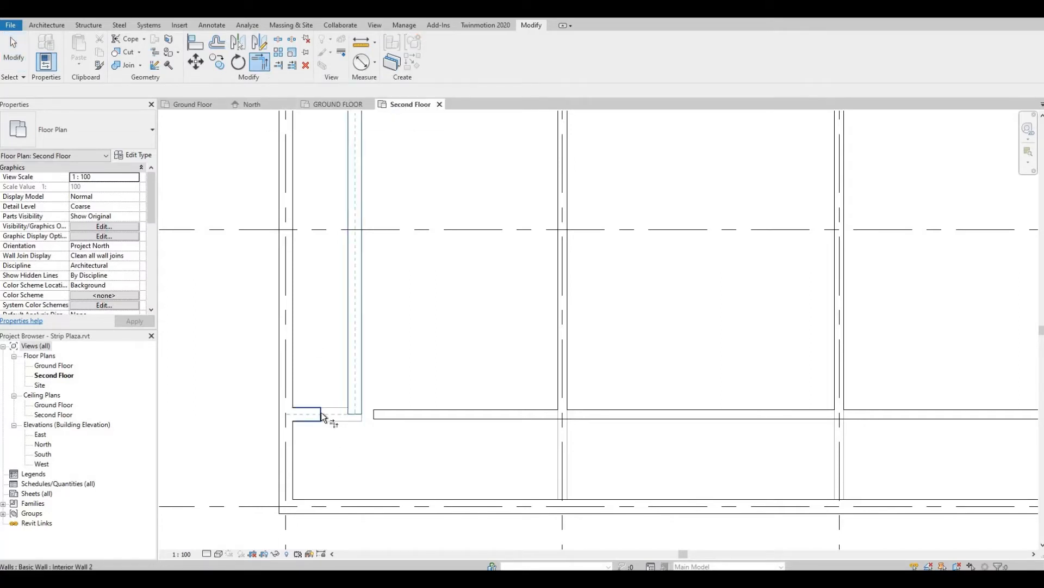
{"action": "left_click", "coordinate": [321, 413]}
{"action": "key", "text": "Escape"}
- Extend the free end of the long horizontal Interior Wall 1 to join the Interior Wall 2 corner
{"action": "left_click", "coordinate": [394, 416]}
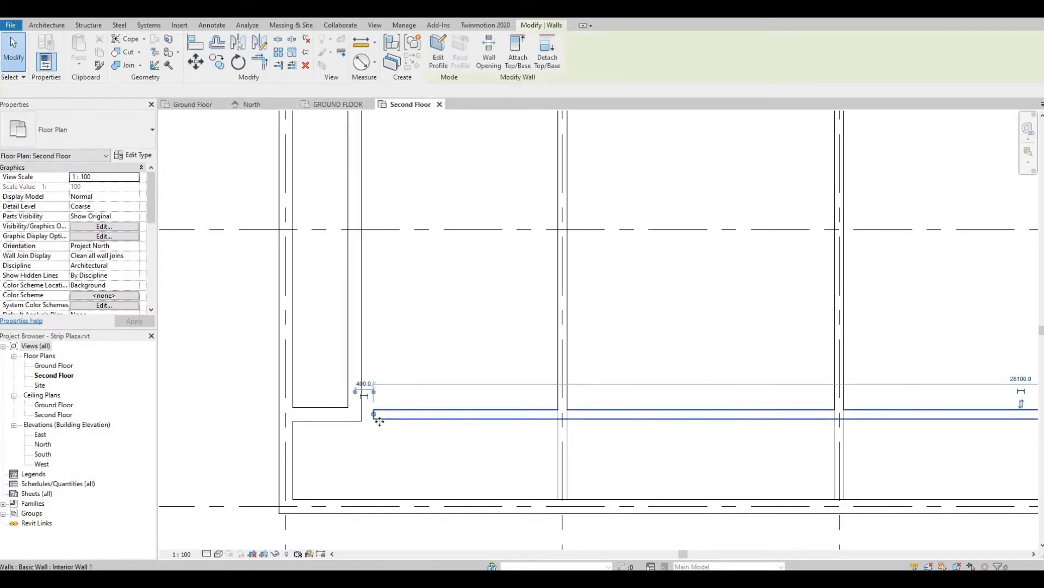
{"action": "scroll", "coordinate": [368, 415], "scroll_direction": "up", "scroll_amount": 3}
{"action": "scroll", "coordinate": [366, 416], "scroll_direction": "up", "scroll_amount": 2}
{"action": "key", "text": "r"}
{"action": "key", "text": "s"}
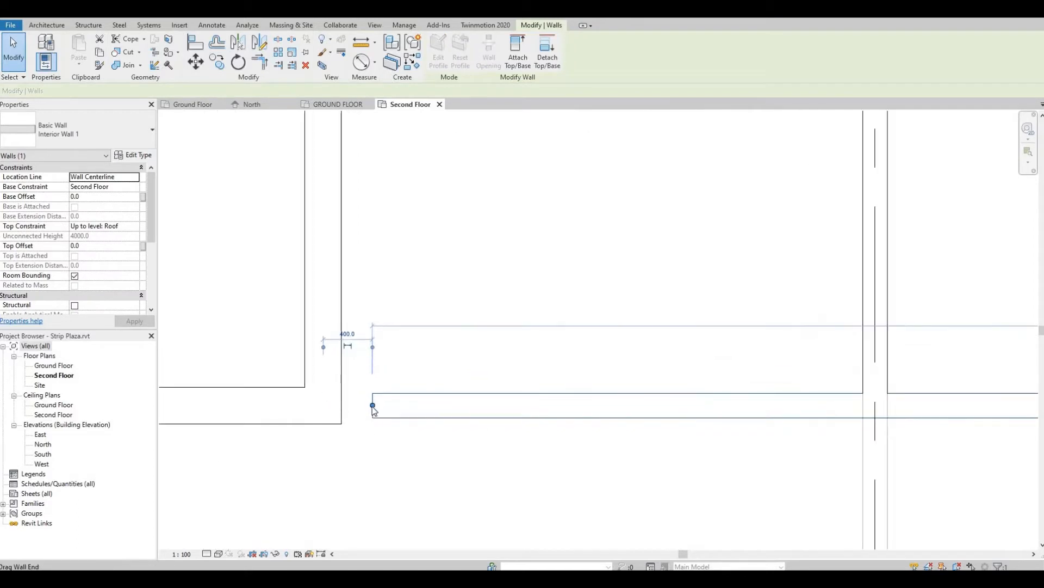
{"action": "left_click_drag", "start_coordinate": [342, 410], "coordinate": [344, 411]}
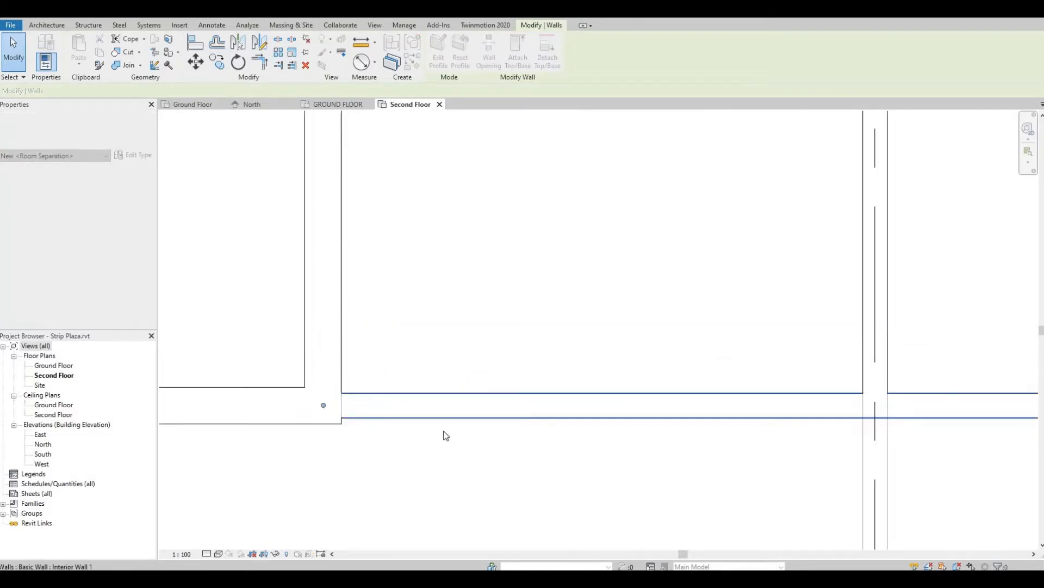
{"action": "left_click", "coordinate": [483, 466]}
{"action": "scroll", "coordinate": [395, 423], "scroll_direction": "down", "scroll_amount": 2}
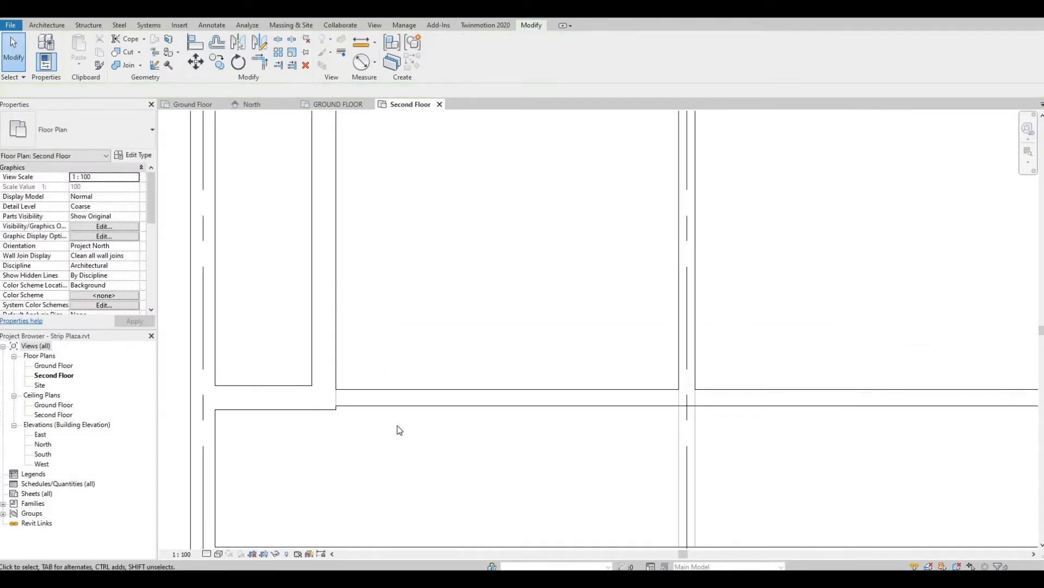
- Align the long Interior Wall 1's face toward grid A with the short Interior Wall 2's matching face and rejoin its end to the corner
{"action": "left_click", "coordinate": [334, 396]}
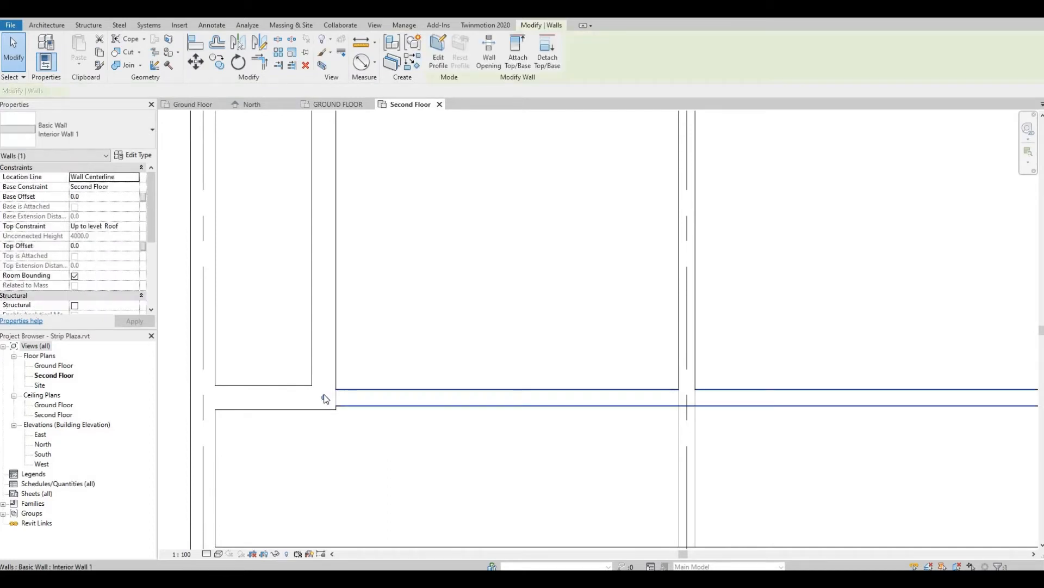
{"action": "left_click_drag", "start_coordinate": [324, 399], "coordinate": [351, 396]}
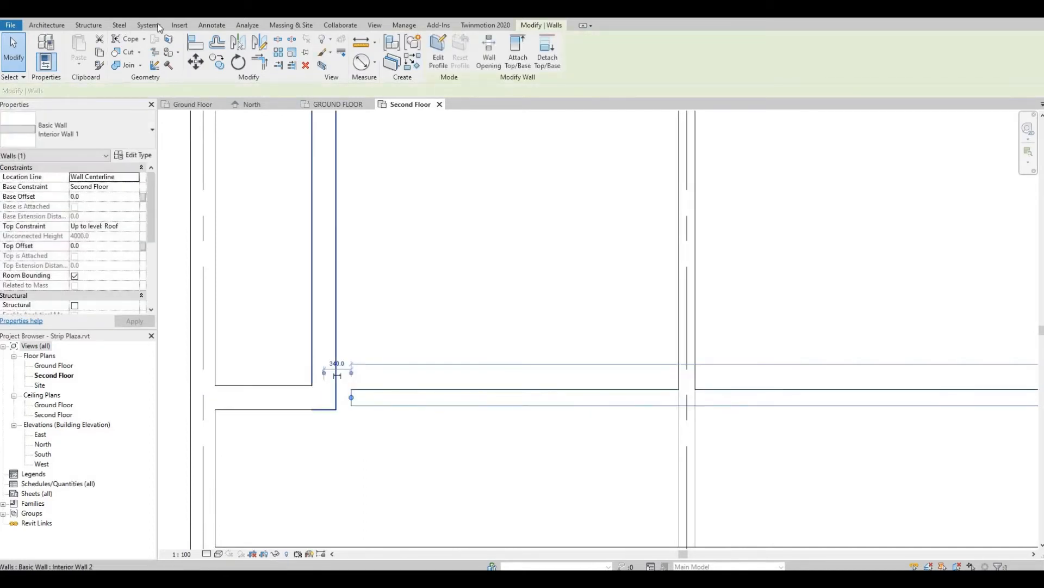
{"action": "left_click", "coordinate": [198, 46]}
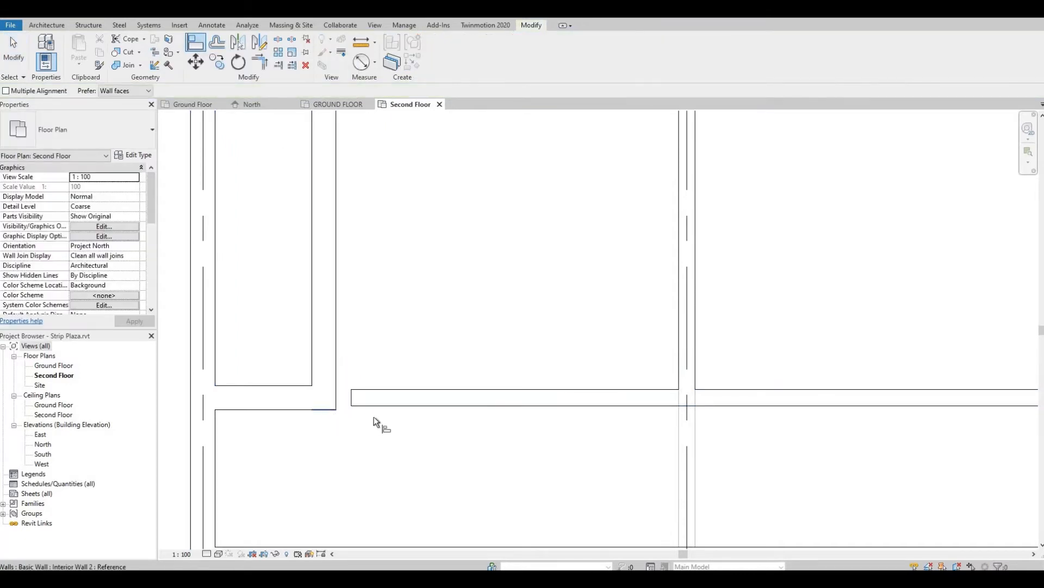
{"action": "left_click", "coordinate": [390, 405]}
{"action": "left_click", "coordinate": [388, 408]}
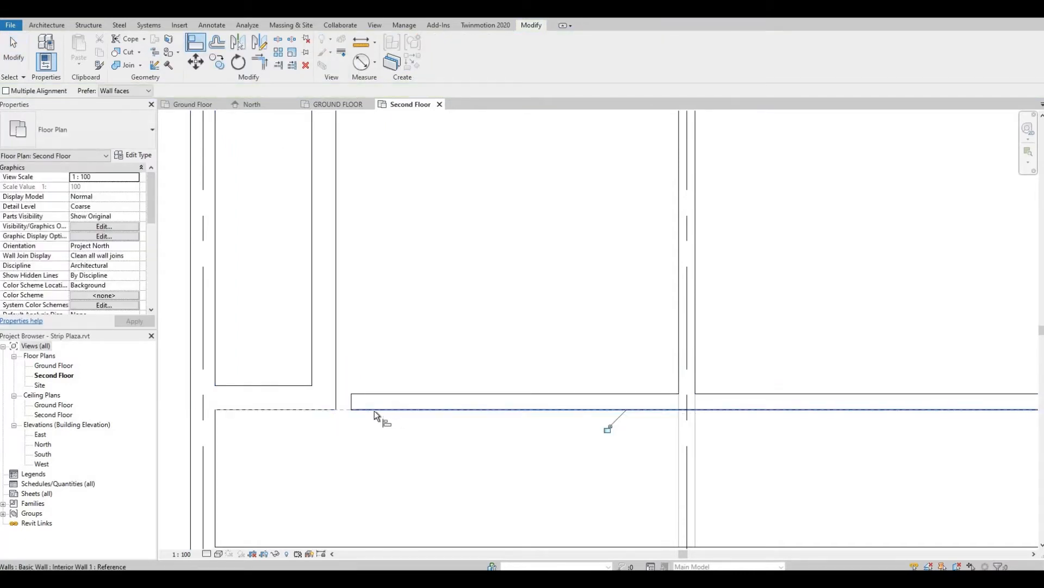
{"action": "key", "text": "Escape"}
{"action": "key", "text": "Escape"}
{"action": "left_click", "coordinate": [354, 403]}
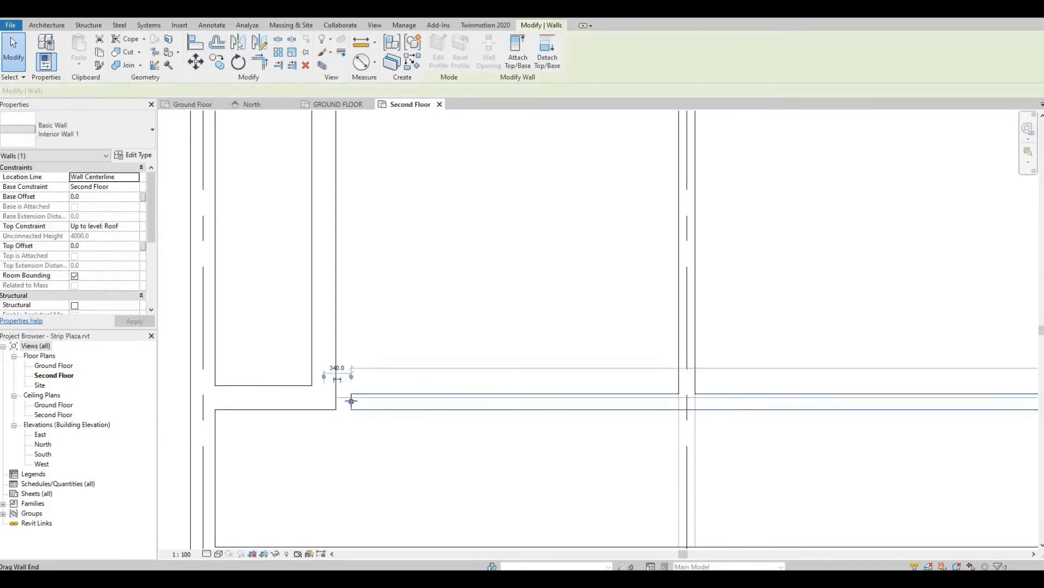
{"action": "left_click_drag", "start_coordinate": [351, 401], "coordinate": [340, 401]}
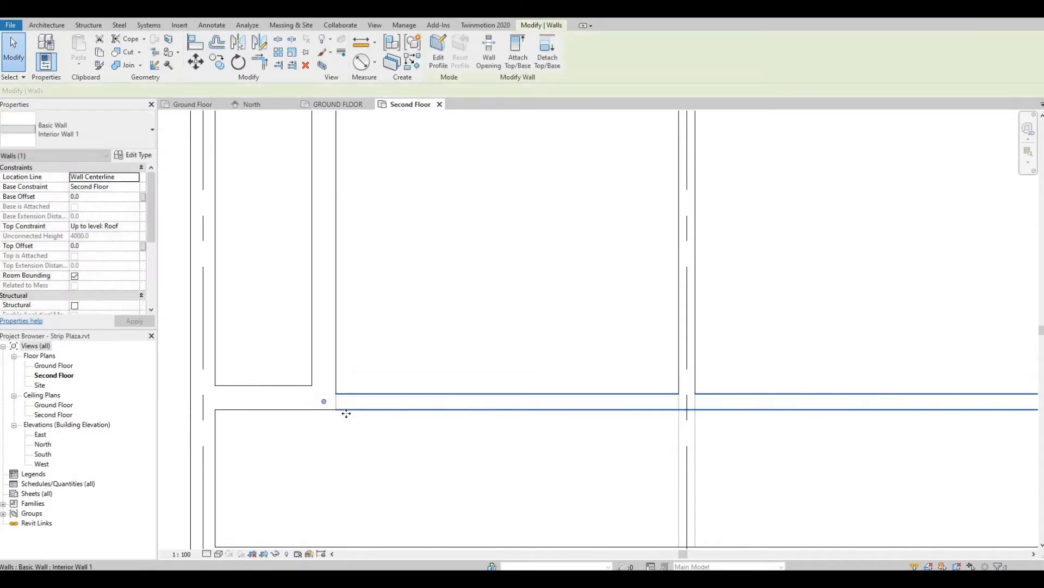
- Examine the corner where both Interior Wall 2 segments meet the long Interior Wall 1, and review the wall layout across the second-floor plan
{"action": "scroll", "coordinate": [342, 411], "scroll_direction": "up", "scroll_amount": 4}
{"action": "key", "text": "Escape"}
{"action": "scroll", "coordinate": [333, 405], "scroll_direction": "down", "scroll_amount": 4}
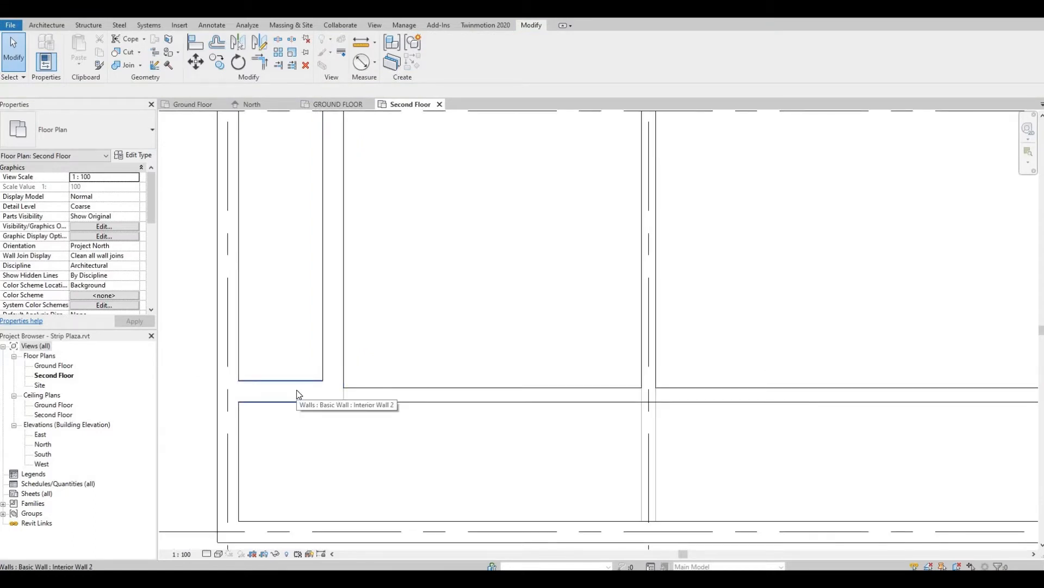
{"action": "left_click", "coordinate": [297, 391]}
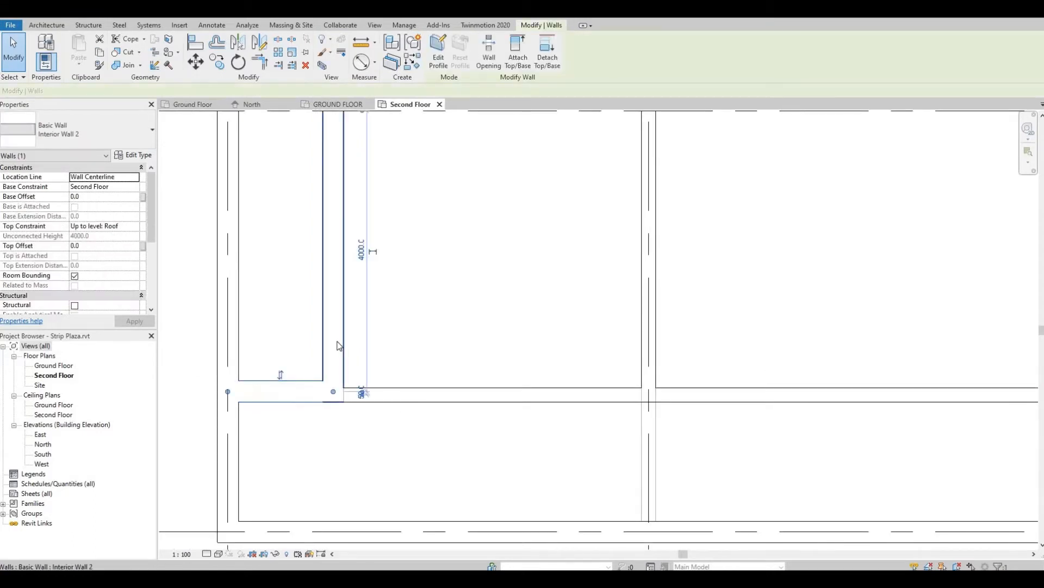
{"action": "left_click", "coordinate": [337, 343]}
{"action": "key", "text": "Escape"}
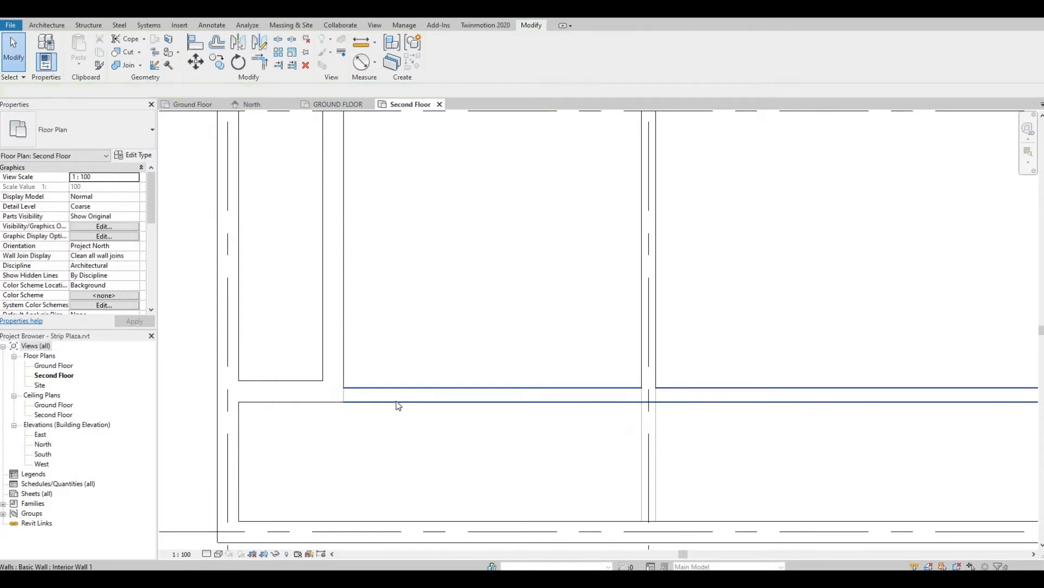
{"action": "left_click", "coordinate": [396, 400]}
{"action": "left_click", "coordinate": [324, 368]}
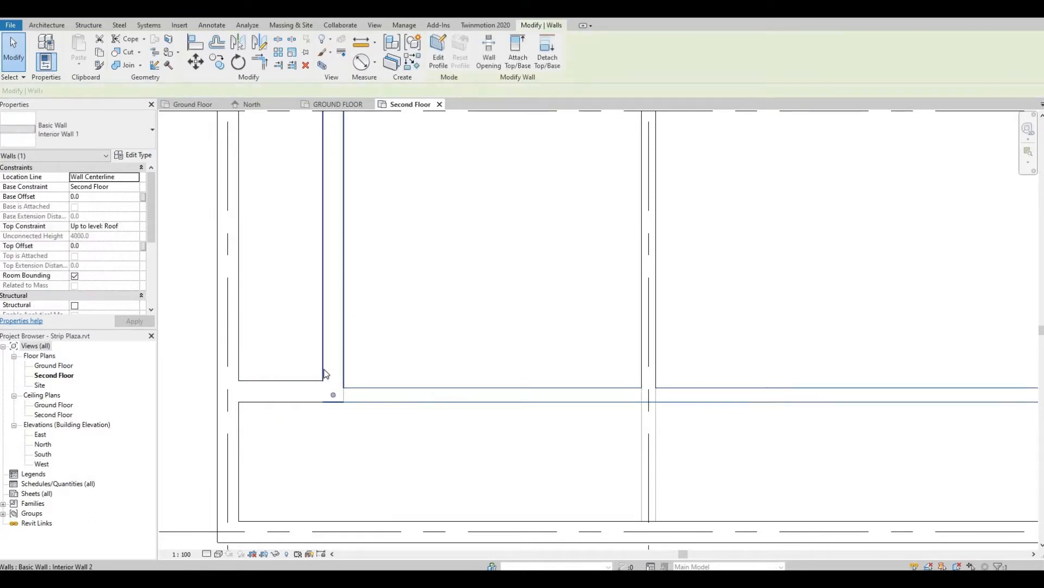
{"action": "scroll", "coordinate": [325, 370], "scroll_direction": "down", "scroll_amount": 4}
{"action": "key", "text": "Escape"}
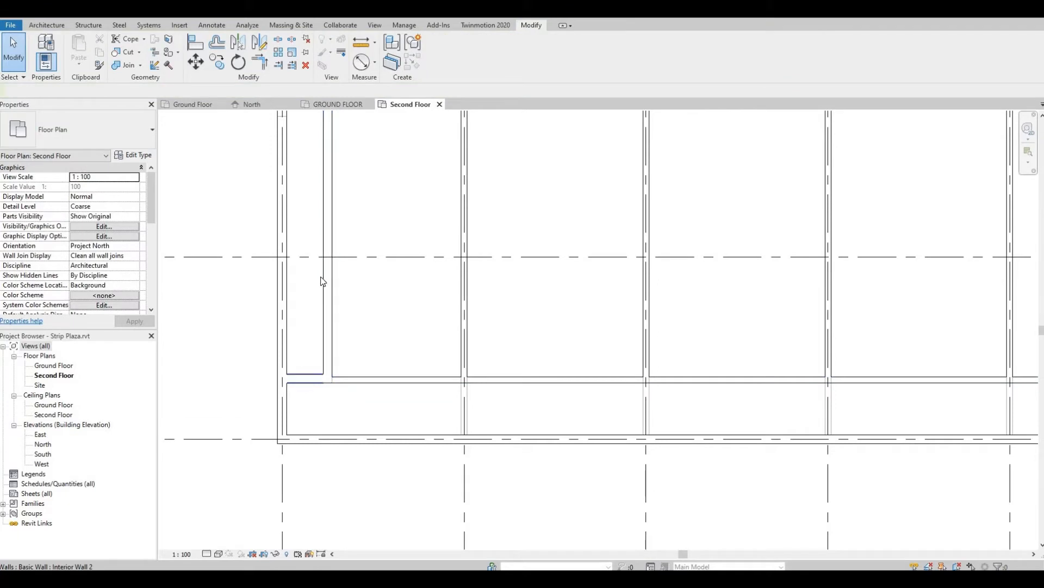
{"action": "middle_click_drag", "start_coordinate": [335, 322], "coordinate": [362, 437]}
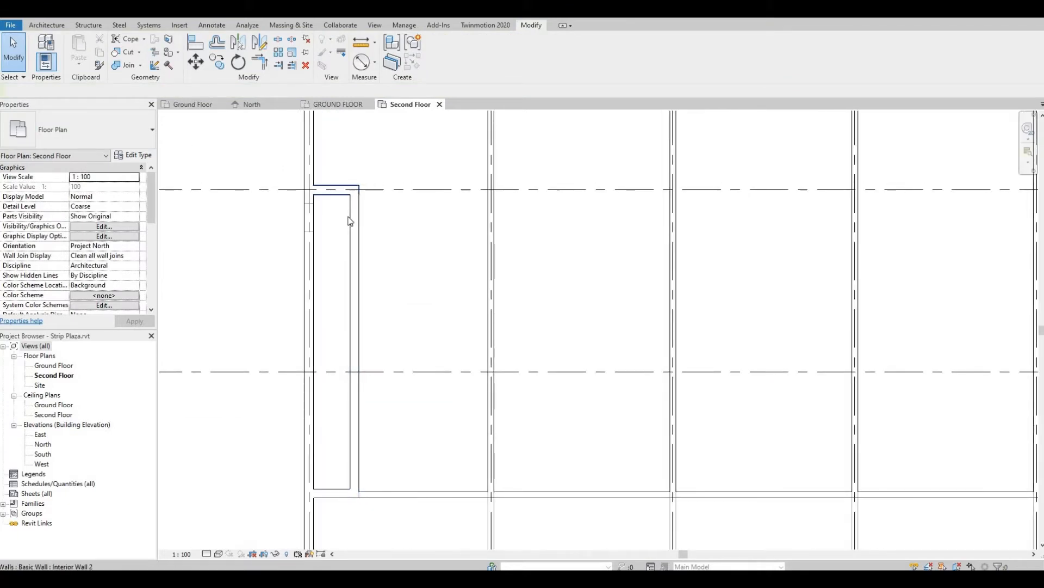
{"action": "middle_click_drag", "start_coordinate": [410, 315], "coordinate": [341, 261]}
{"action": "scroll", "coordinate": [514, 308], "scroll_direction": "down", "scroll_amount": 2}
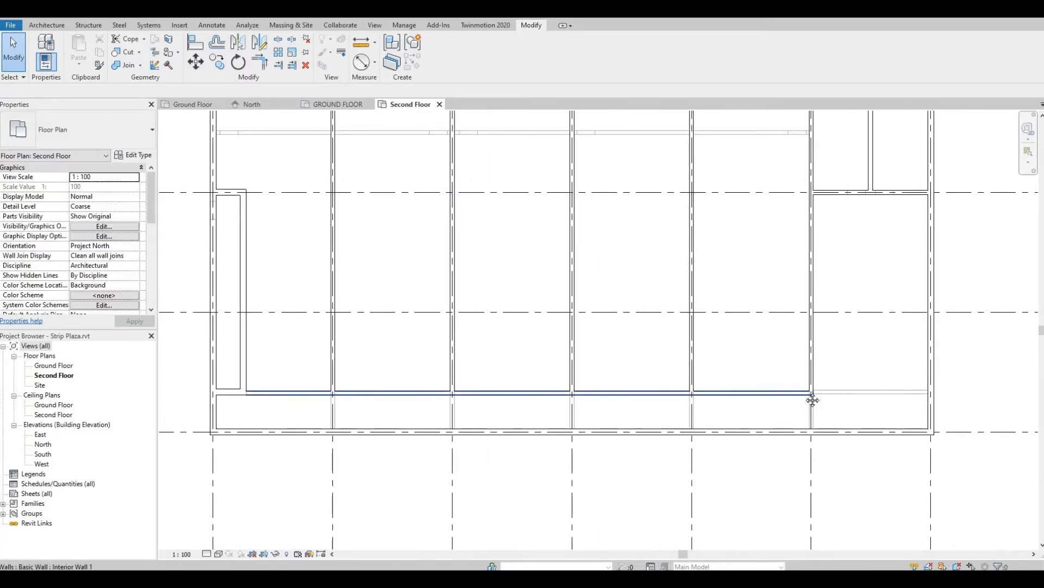
{"action": "scroll", "coordinate": [691, 331], "scroll_direction": "down", "scroll_amount": 2}
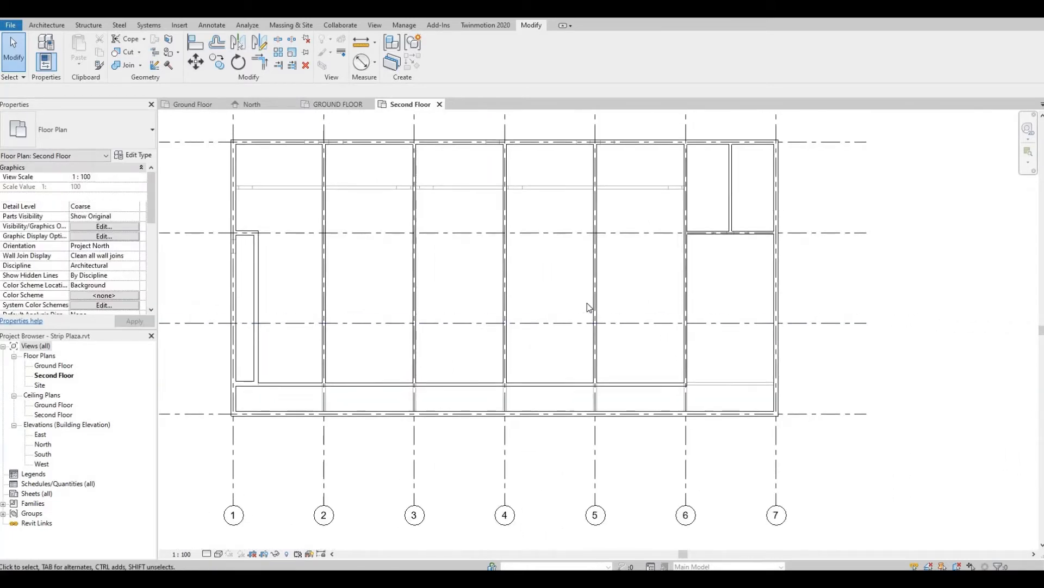
{"action": "scroll", "coordinate": [699, 400], "scroll_direction": "up", "scroll_amount": 1}
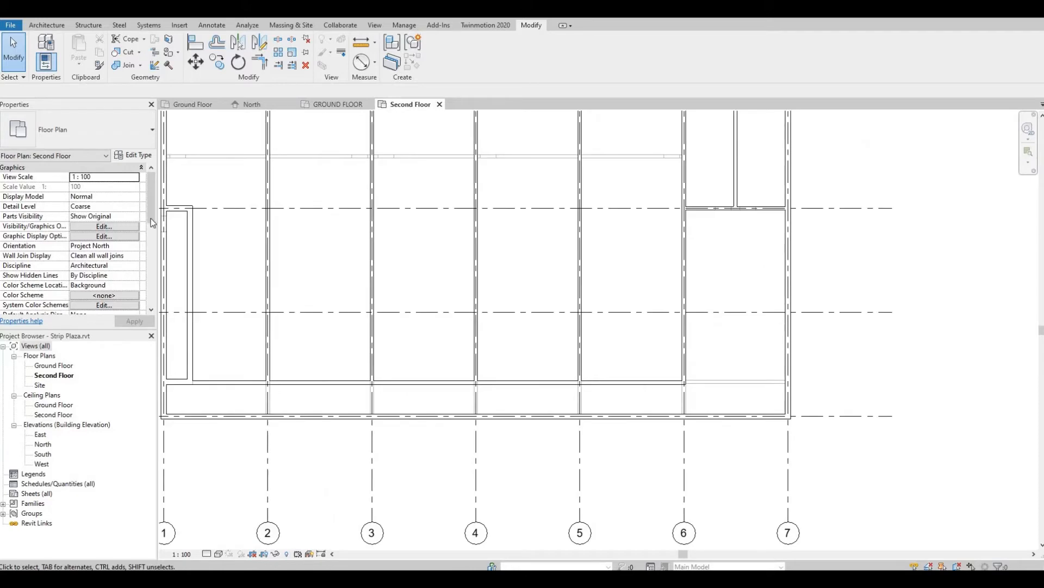
- Open the 3D view and examine the walls of both floors from several sides
{"action": "left_click", "coordinate": [202, 10]}
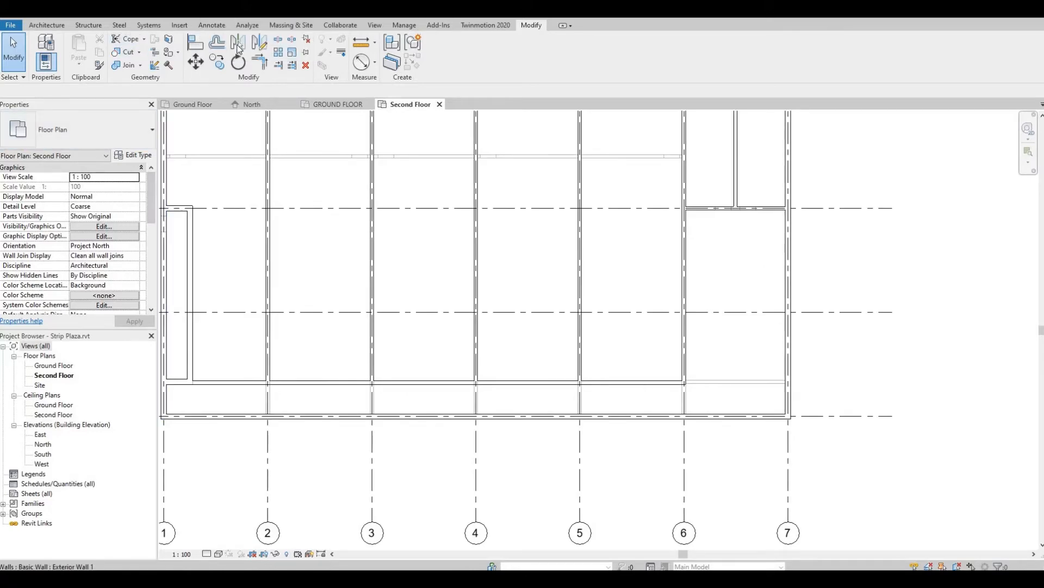
{"action": "scroll", "coordinate": [455, 326], "scroll_direction": "up", "scroll_amount": 2}
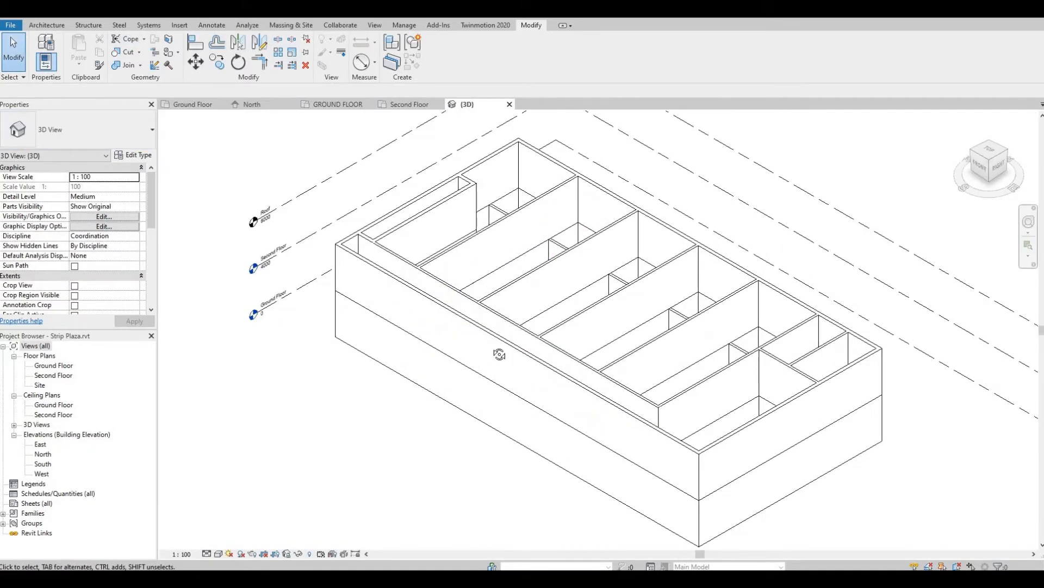
{"action": "middle_click_drag", "start_coordinate": [555, 330], "coordinate": [605, 357], "text": "shift"}
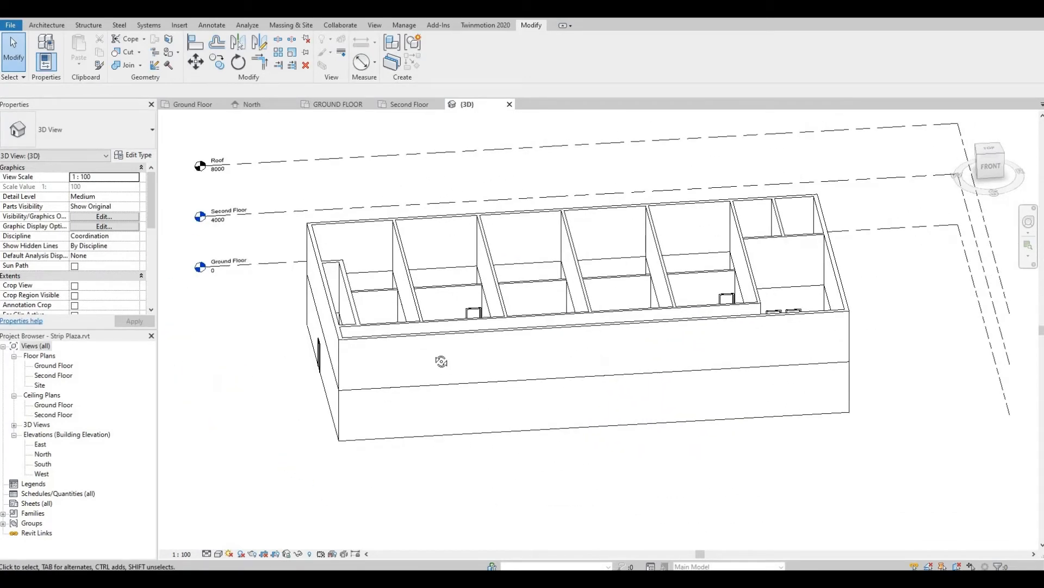
{"action": "middle_click_drag", "start_coordinate": [442, 360], "coordinate": [465, 307], "text": "shift"}
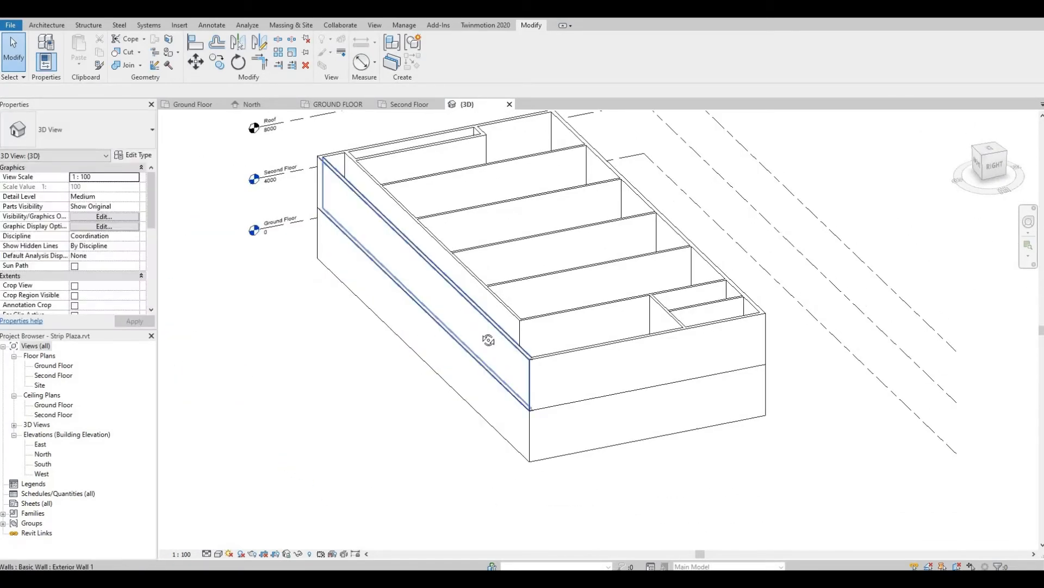
{"action": "middle_click_drag", "start_coordinate": [683, 354], "coordinate": [327, 326], "text": "shift"}
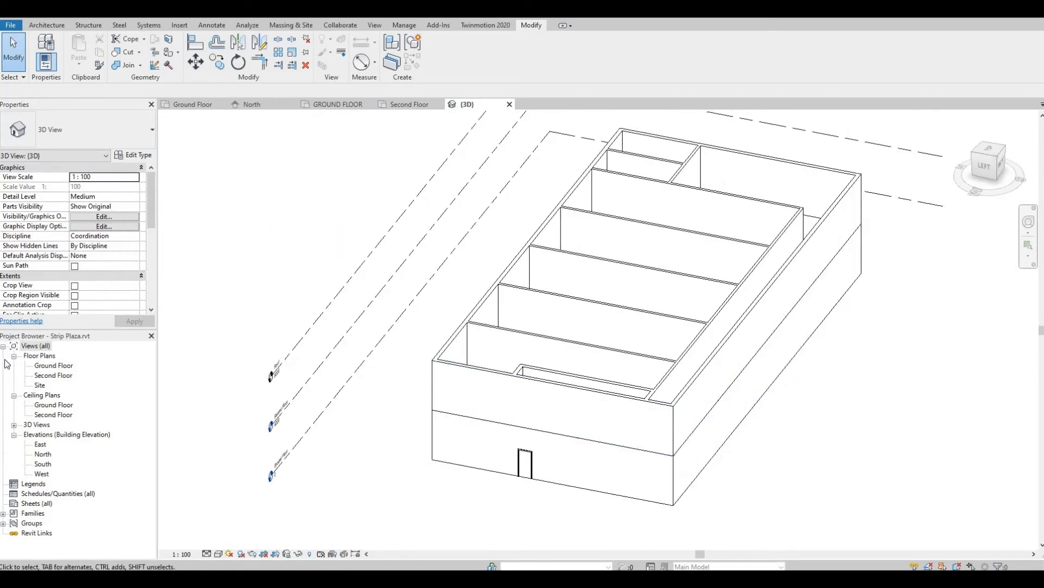
- In the Second Floor plan, place an M_Single-Flush 0915 x 2134mm door centred in the short Interior Wall 2 near grid 1, swinging into the narrow room
{"action": "double_click", "coordinate": [65, 376]}
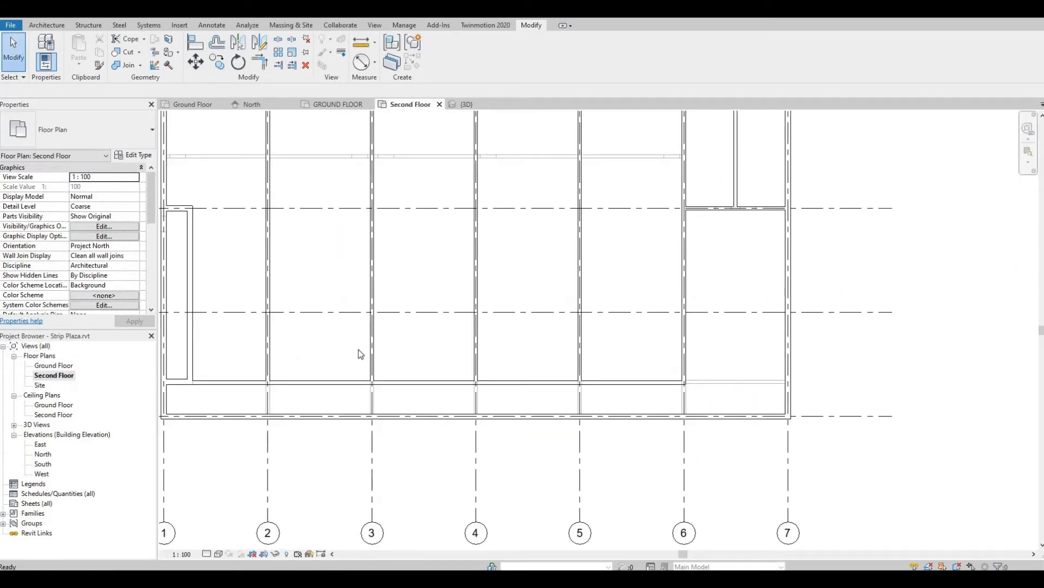
{"action": "scroll", "coordinate": [506, 344], "scroll_direction": "down", "scroll_amount": 2}
{"action": "scroll", "coordinate": [385, 205], "scroll_direction": "up", "scroll_amount": 2}
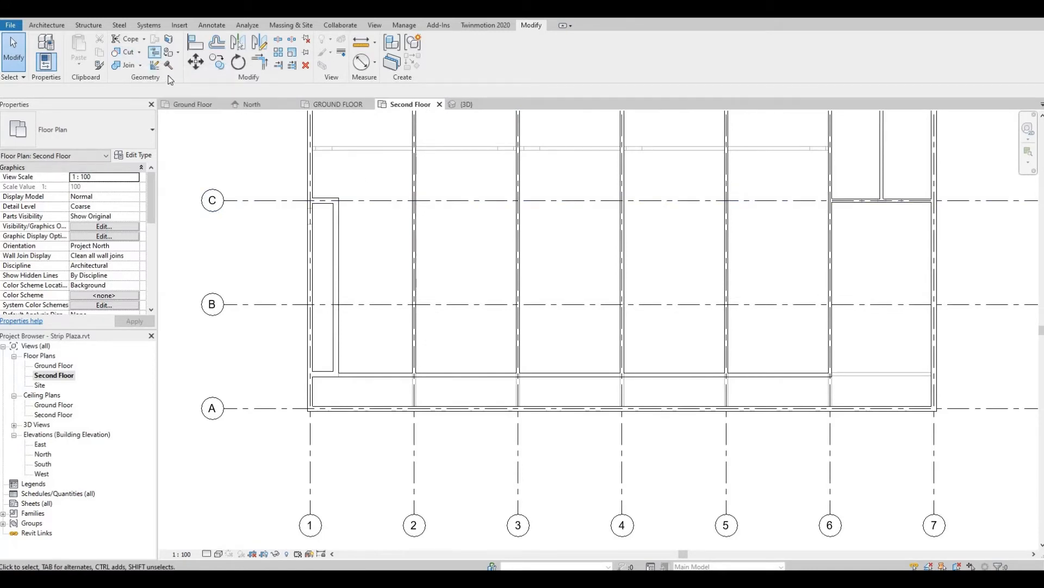
{"action": "left_click", "coordinate": [43, 25]}
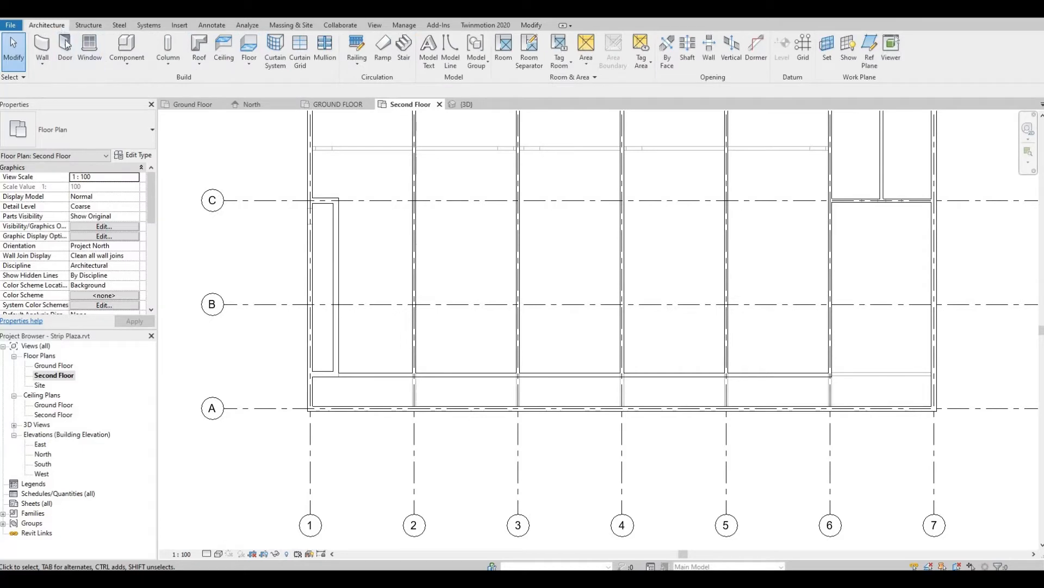
{"action": "left_click", "coordinate": [65, 46]}
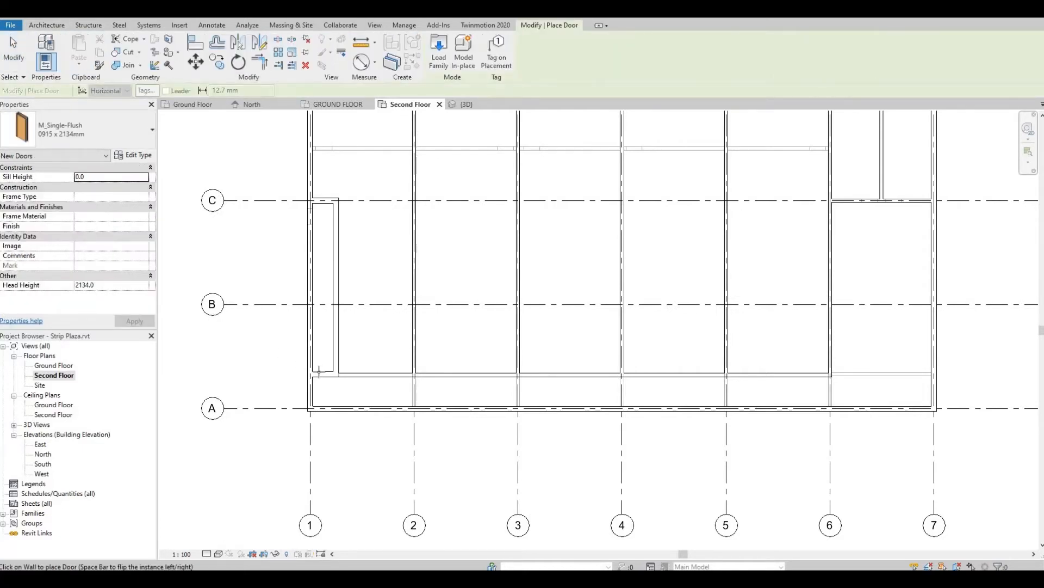
{"action": "scroll", "coordinate": [319, 372], "scroll_direction": "up", "scroll_amount": 3}
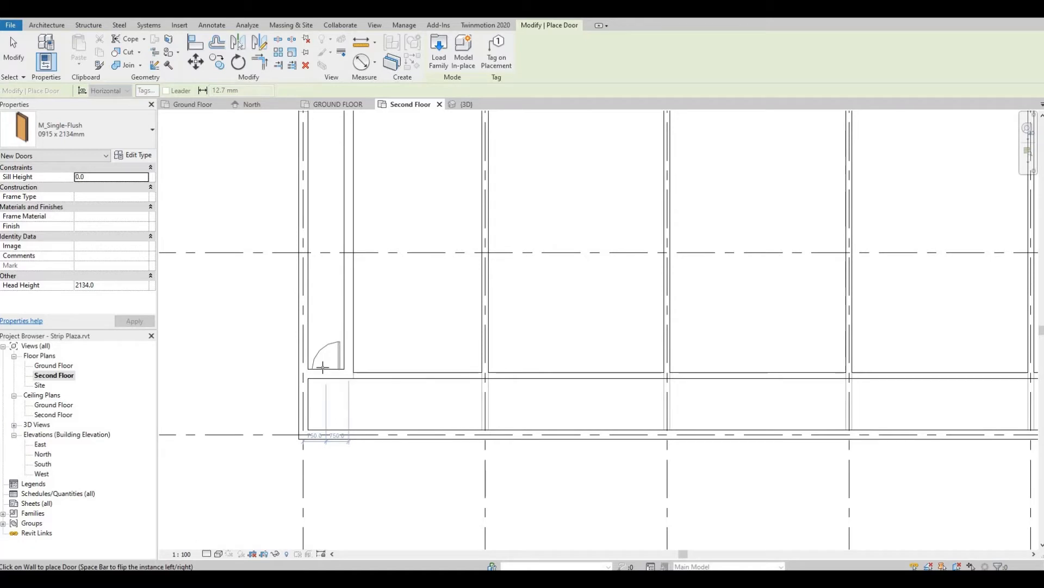
{"action": "left_click", "coordinate": [323, 365]}
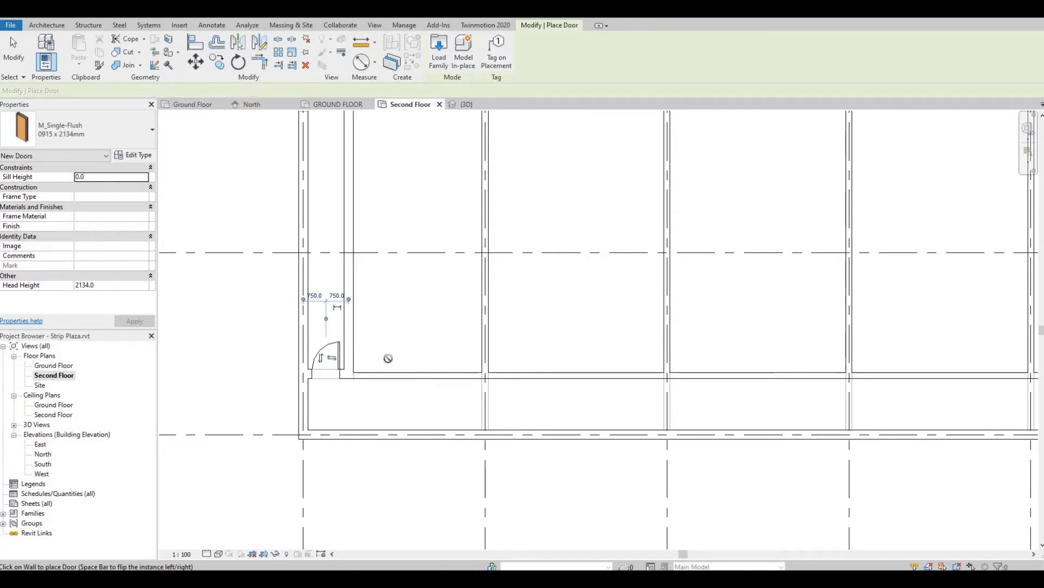
- Place two mirrored 0915 x 2134mm doors in the long Interior Wall 1, centred 700 mm either side of grid 2 and hinged toward it
{"action": "scroll", "coordinate": [387, 356], "scroll_direction": "down", "scroll_amount": 2}
{"action": "middle_click_drag", "start_coordinate": [451, 360], "coordinate": [395, 309]}
{"action": "scroll", "coordinate": [394, 304], "scroll_direction": "up", "scroll_amount": 2}
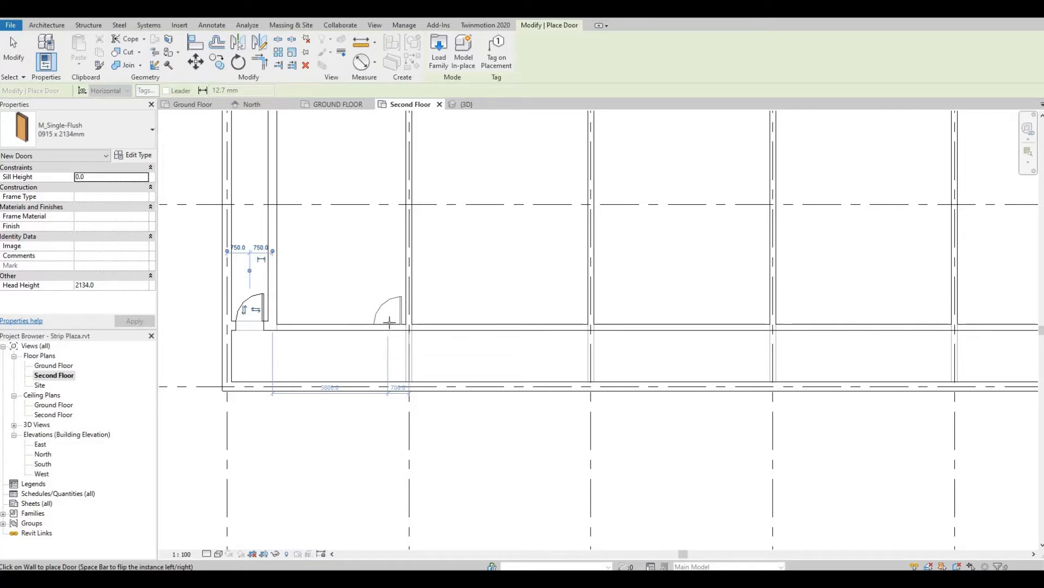
{"action": "left_click", "coordinate": [389, 321]}
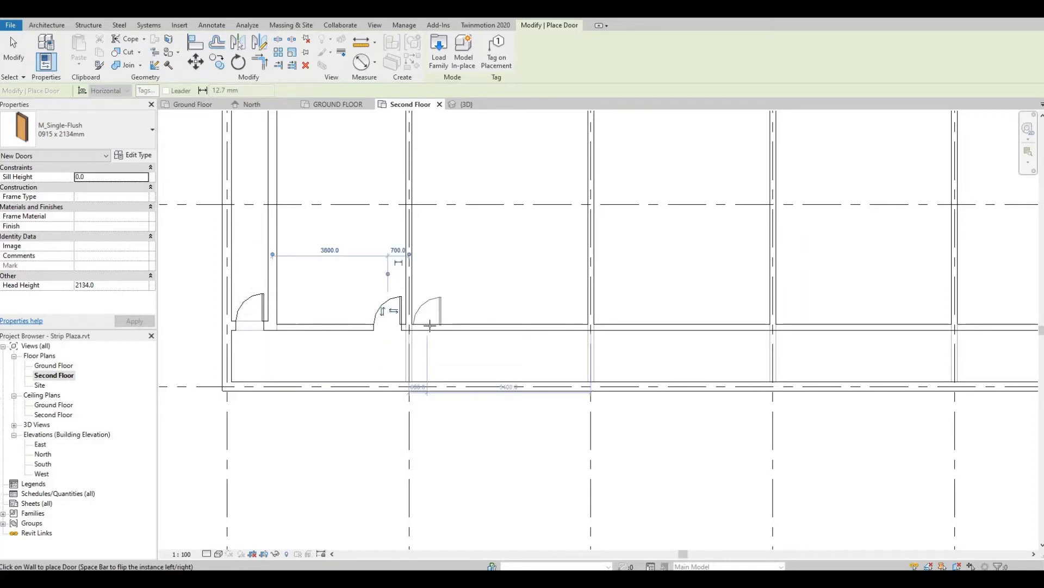
{"action": "key", "text": "space"}
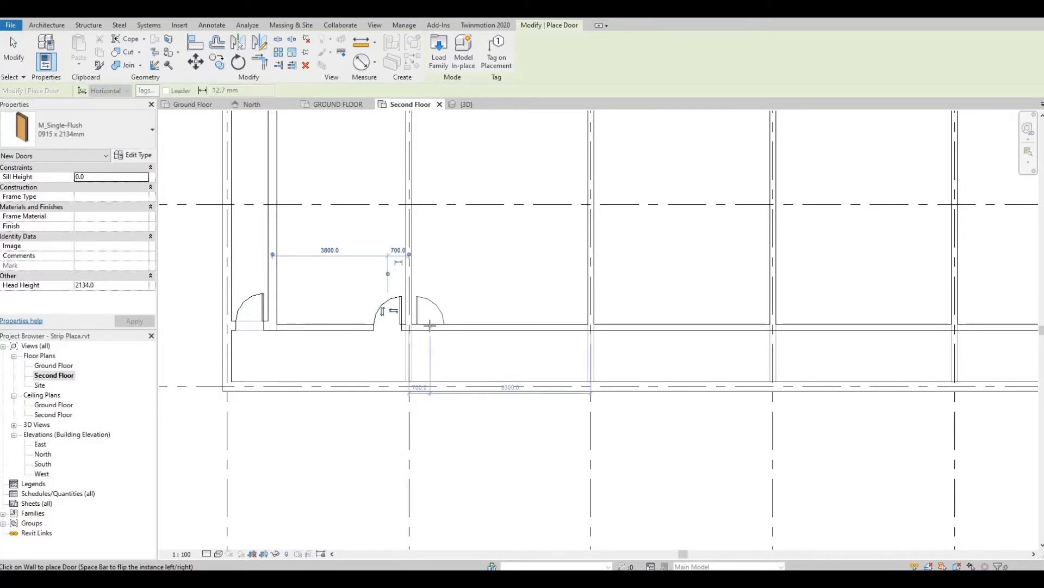
{"action": "left_click", "coordinate": [444, 326]}
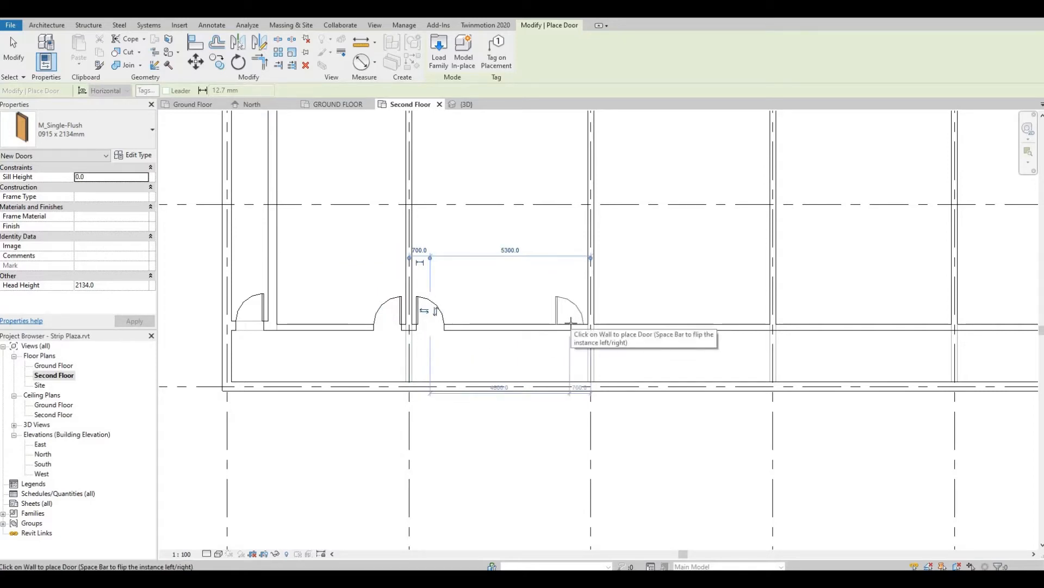
- Place two mirrored 0915 x 2134mm doors in the long Interior Wall 1, centred 700 mm either side of grid 4 and hinged toward it
{"action": "middle_click_drag", "start_coordinate": [741, 316], "coordinate": [553, 293]}
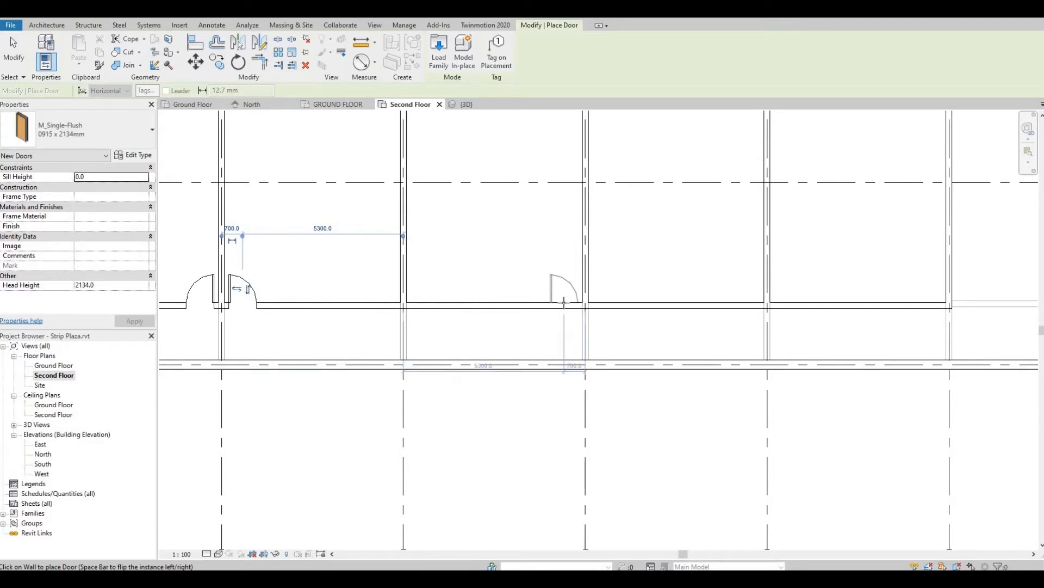
{"action": "key", "text": "space"}
{"action": "left_click", "coordinate": [586, 302]}
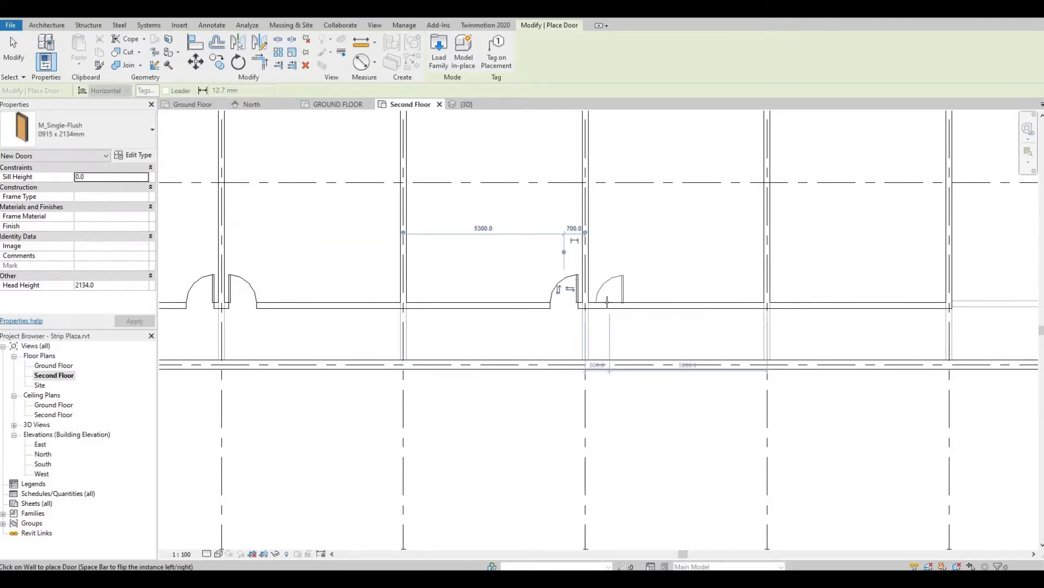
{"action": "left_click", "coordinate": [646, 302]}
- Place one 0915 x 2134mm door in the long Interior Wall 1 just past grid 5 toward grid 6, hinged on the grid 5 side
{"action": "middle_click_drag", "start_coordinate": [693, 322], "coordinate": [571, 320]}
{"action": "middle_click_drag", "start_coordinate": [707, 302], "coordinate": [653, 309]}
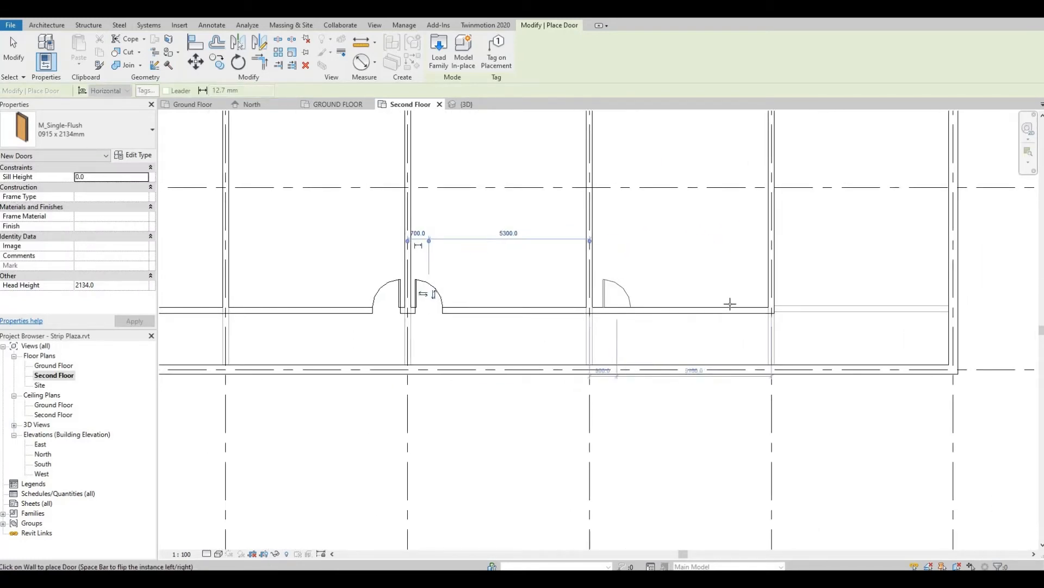
{"action": "left_click", "coordinate": [612, 304]}
{"action": "key", "text": "Escape"}
{"action": "key", "text": "Escape"}
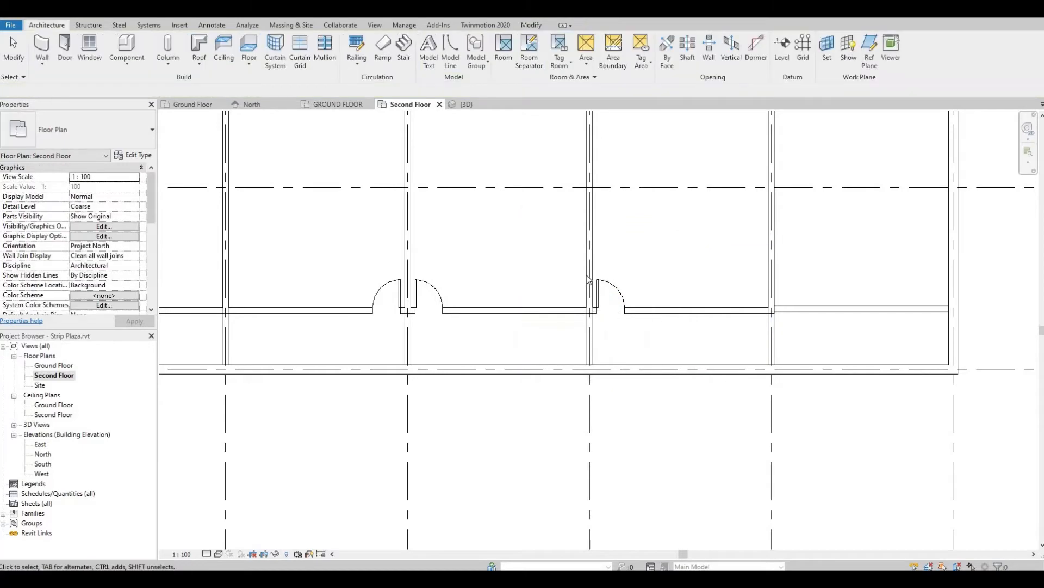
- Place two mirrored 0915 x 2134mm doors in the grid C wall between grids 6 and 7, each centred 700 mm from the dividing partition
{"action": "scroll", "coordinate": [584, 281], "scroll_direction": "down", "scroll_amount": 2}
{"action": "scroll", "coordinate": [585, 282], "scroll_direction": "down", "scroll_amount": 5}
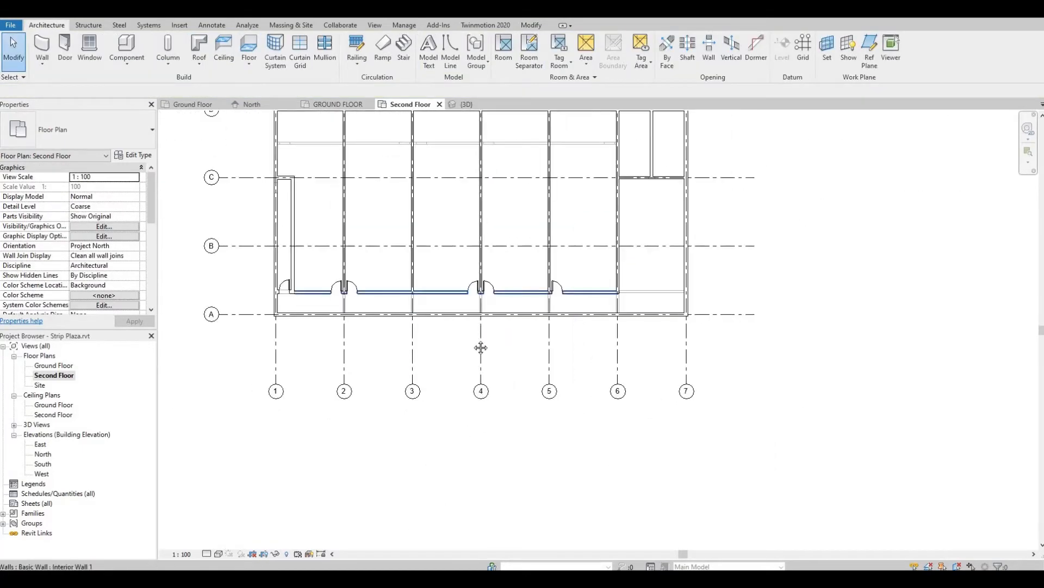
{"action": "mouse_move", "coordinate": [553, 327]}
{"action": "middle_mouse_down"}
{"action": "mouse_move", "coordinate": [593, 337]}
{"action": "mouse_move", "coordinate": [585, 315]}
{"action": "mouse_move", "coordinate": [563, 324]}
{"action": "middle_mouse_up"}
{"action": "scroll", "coordinate": [569, 305], "scroll_direction": "up", "scroll_amount": 1}
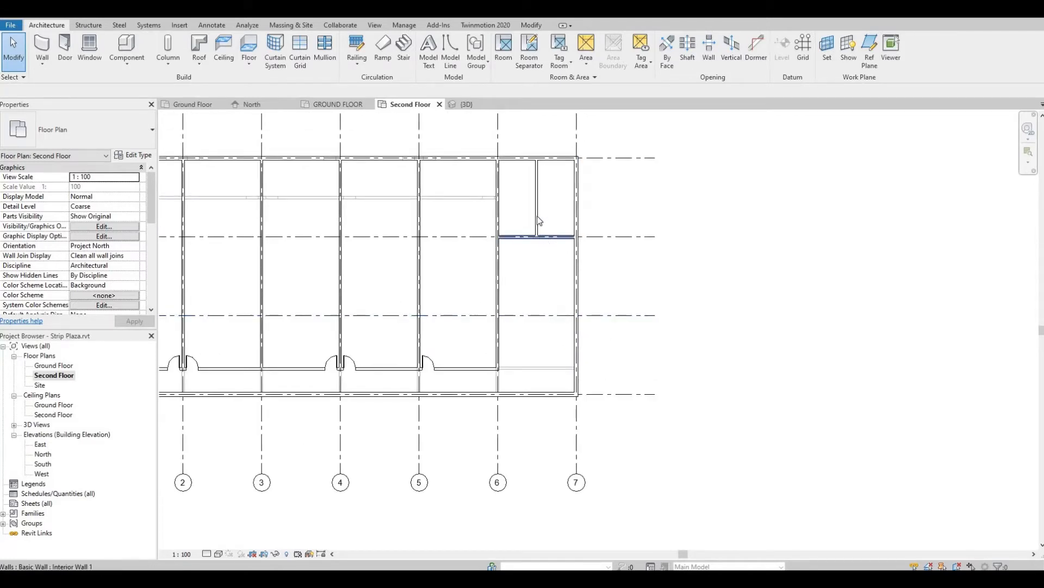
{"action": "left_click", "coordinate": [64, 48]}
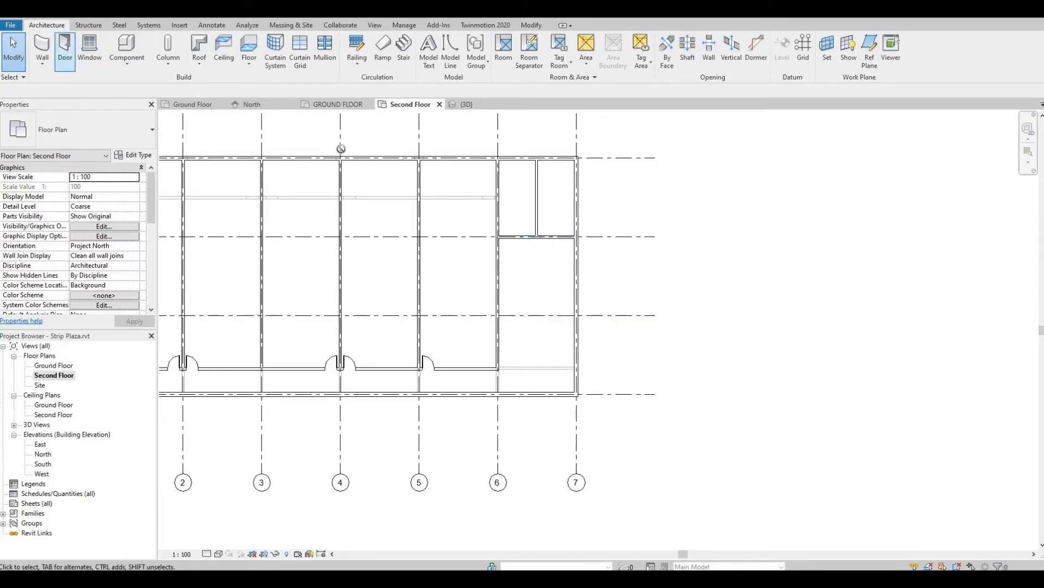
{"action": "scroll", "coordinate": [541, 229], "scroll_direction": "up", "scroll_amount": 3}
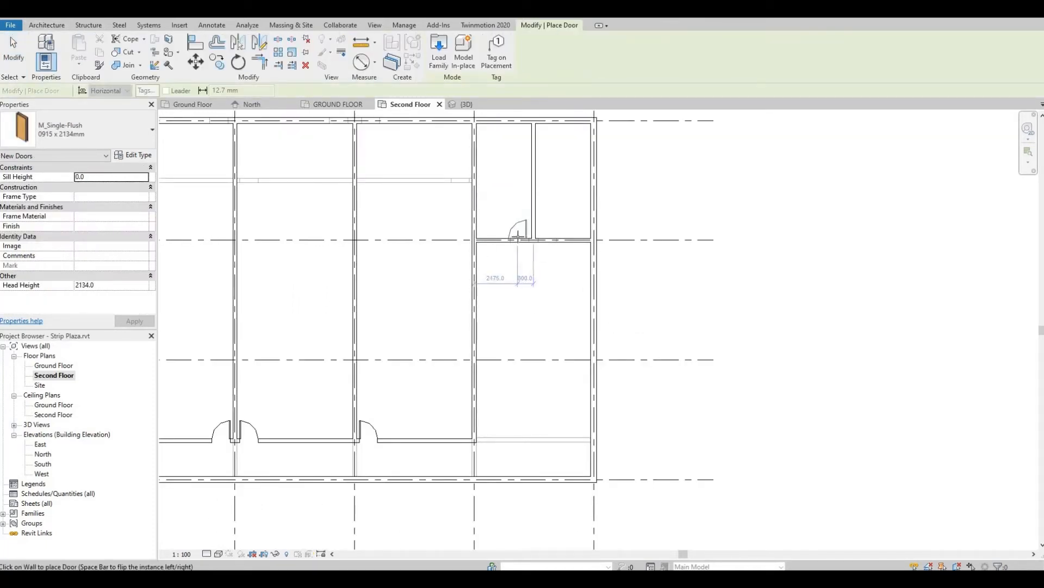
{"action": "left_click", "coordinate": [540, 235]}
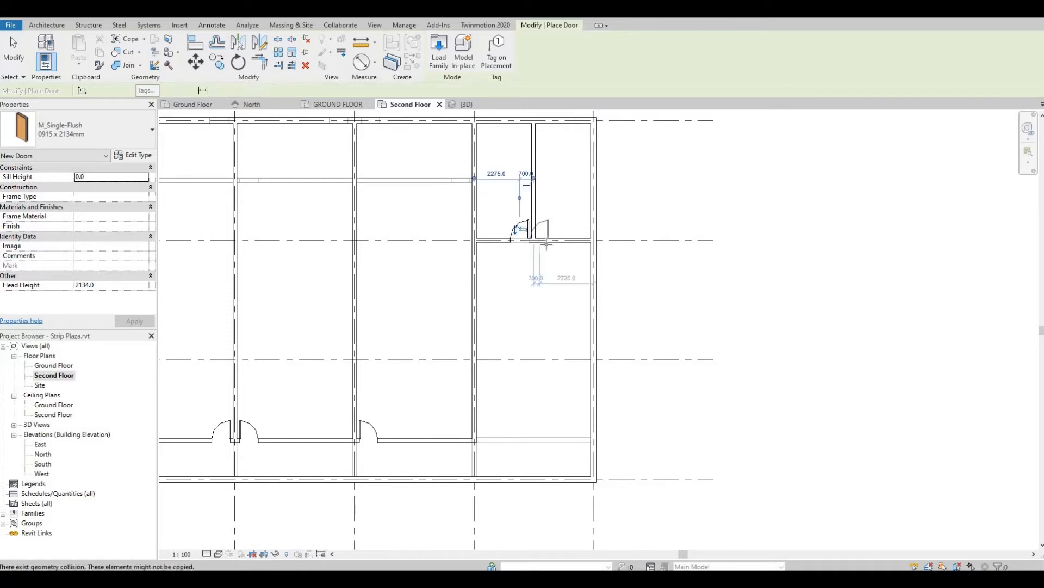
{"action": "scroll", "coordinate": [541, 234], "scroll_direction": "up", "scroll_amount": 1}
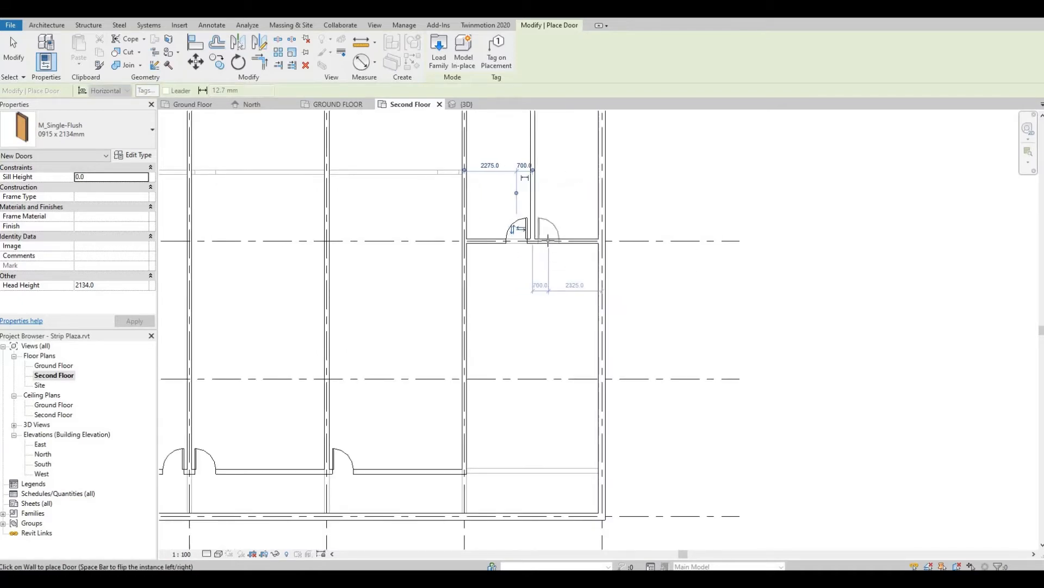
{"action": "key", "text": "Escape"}
{"action": "key", "text": "Escape"}
{"action": "scroll", "coordinate": [566, 231], "scroll_direction": "down", "scroll_amount": 2}
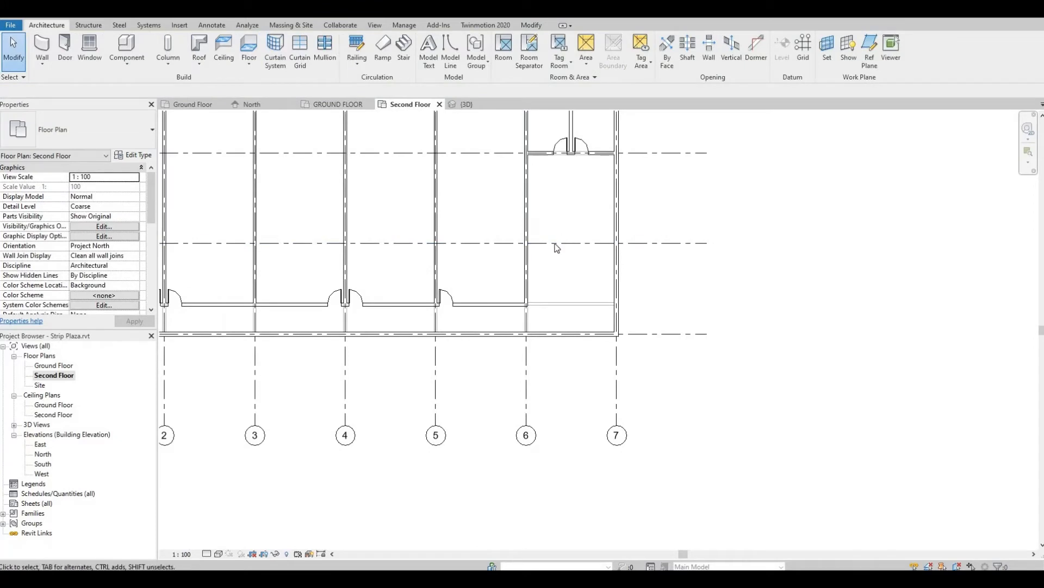
- Sketch a rectangular boundary for a Generic Floor - 400mm on the Second Floor, from grid intersection D-1 to A-7
{"action": "middle_click_drag", "start_coordinate": [567, 260], "coordinate": [643, 276]}
{"action": "scroll", "coordinate": [596, 236], "scroll_direction": "down", "scroll_amount": 2}
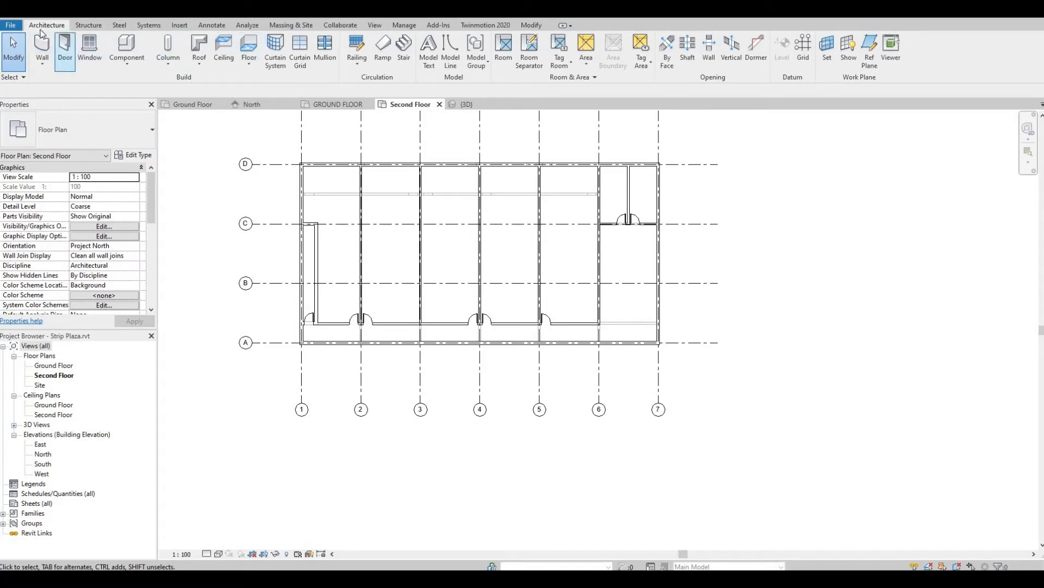
{"action": "left_click", "coordinate": [248, 48]}
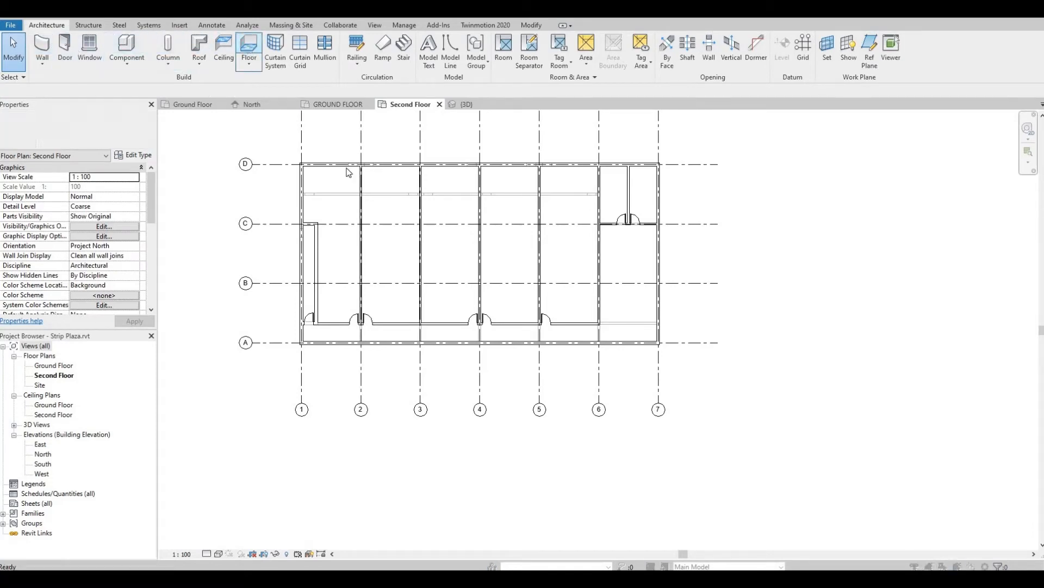
{"action": "left_click", "coordinate": [612, 199]}
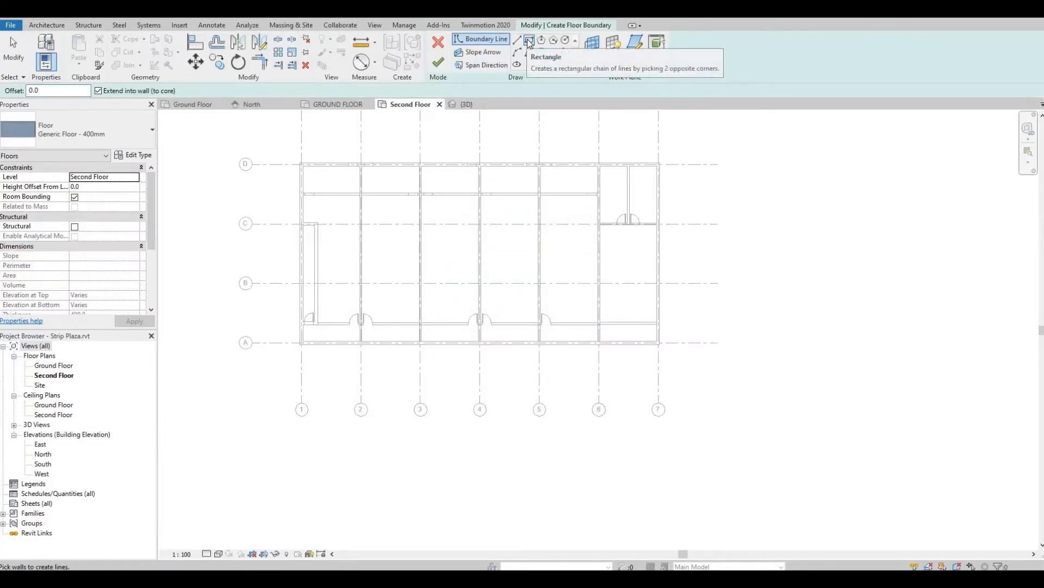
{"action": "left_click", "coordinate": [530, 43]}
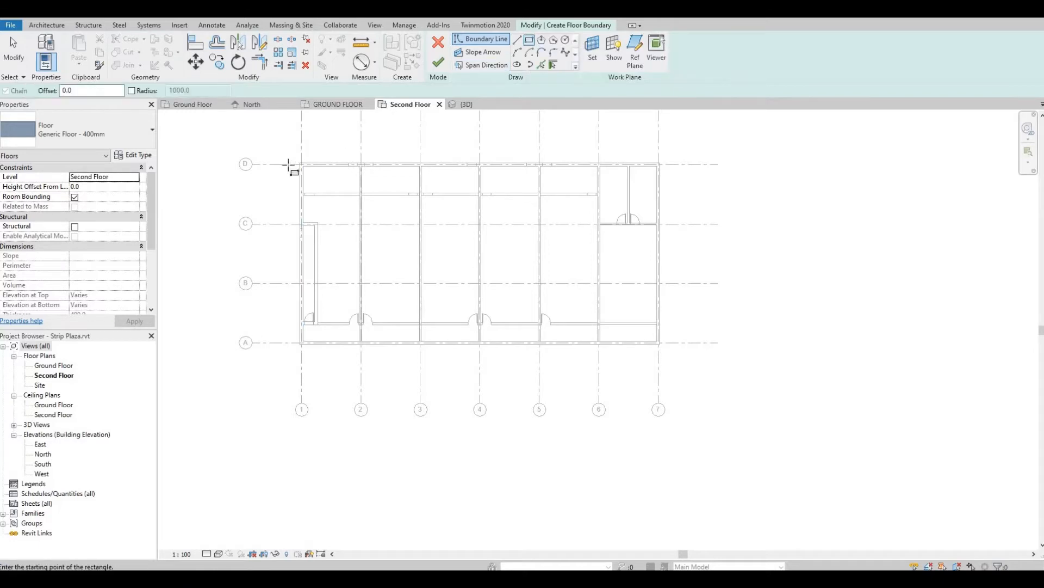
{"action": "scroll", "coordinate": [287, 167], "scroll_direction": "up", "scroll_amount": 7}
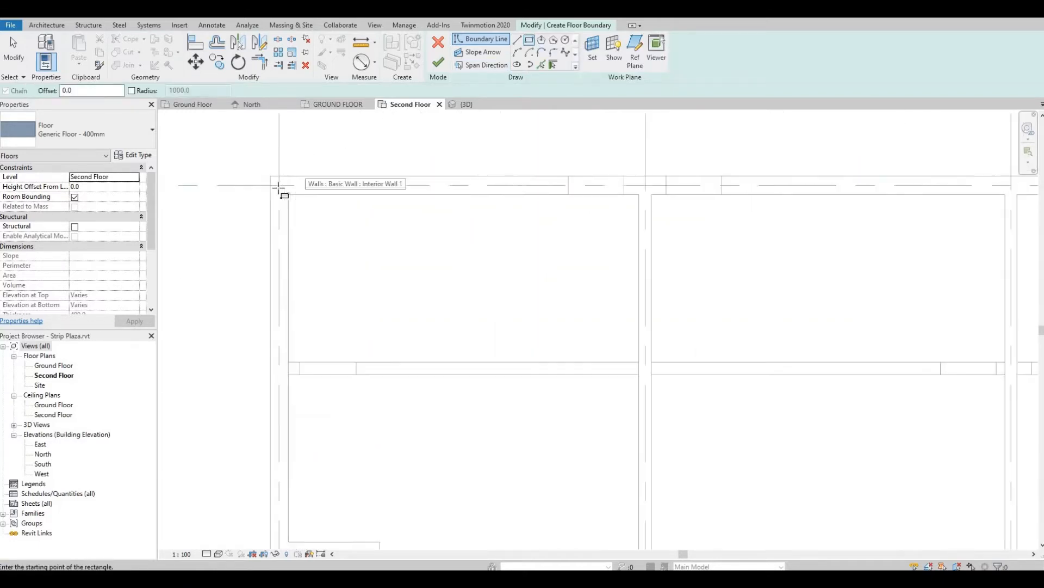
{"action": "left_click", "coordinate": [290, 192]}
{"action": "scroll", "coordinate": [408, 282], "scroll_direction": "down", "scroll_amount": 7}
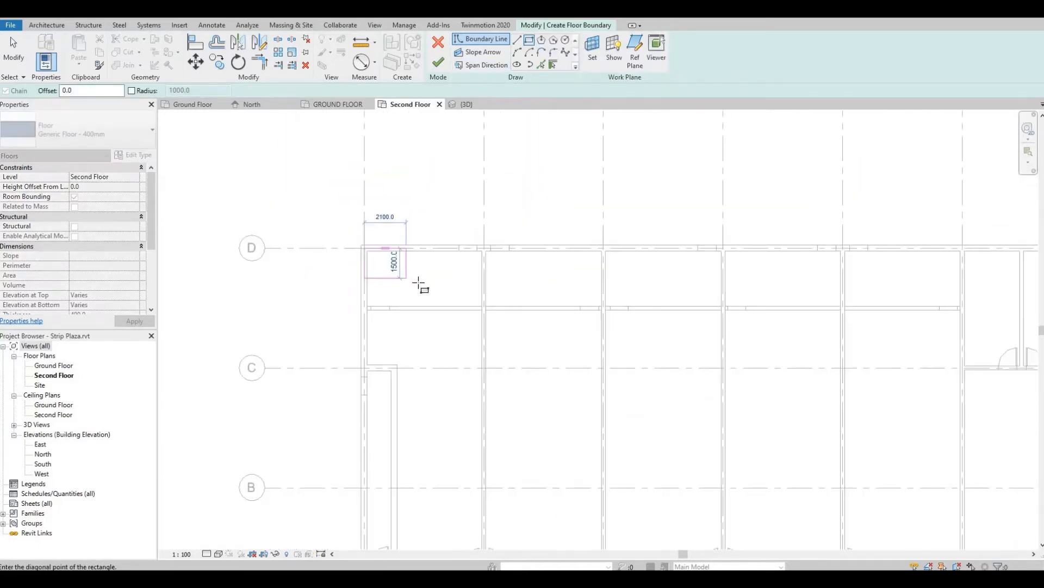
{"action": "scroll", "coordinate": [574, 338], "scroll_direction": "down", "scroll_amount": 1}
{"action": "middle_click_drag", "start_coordinate": [574, 338], "coordinate": [455, 289]}
{"action": "scroll", "coordinate": [455, 288], "scroll_direction": "down", "scroll_amount": 3}
{"action": "middle_click_drag", "start_coordinate": [584, 364], "coordinate": [552, 345]}
{"action": "scroll", "coordinate": [553, 346], "scroll_direction": "up", "scroll_amount": 4}
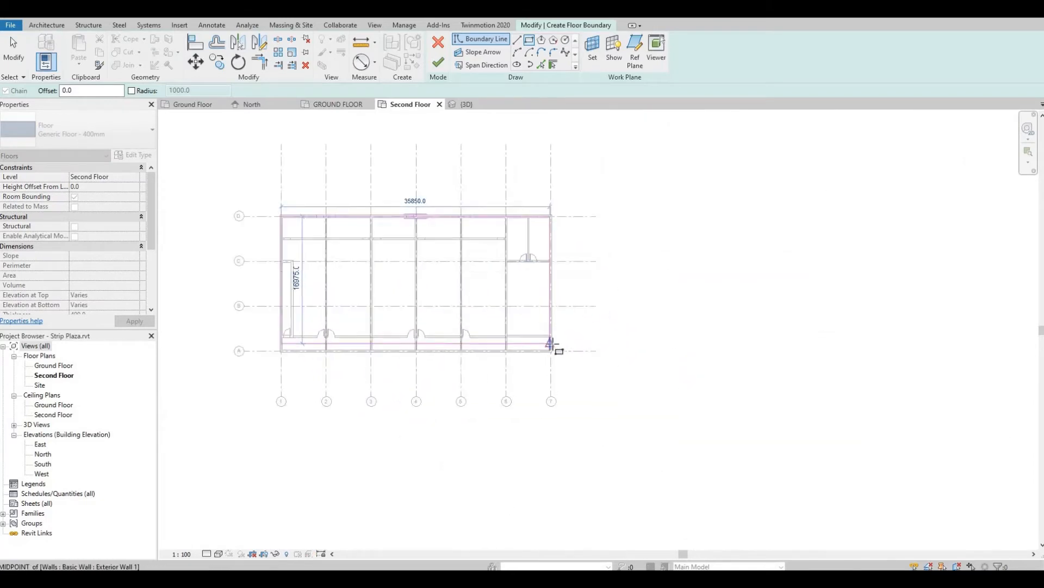
{"action": "scroll", "coordinate": [553, 348], "scroll_direction": "up", "scroll_amount": 5}
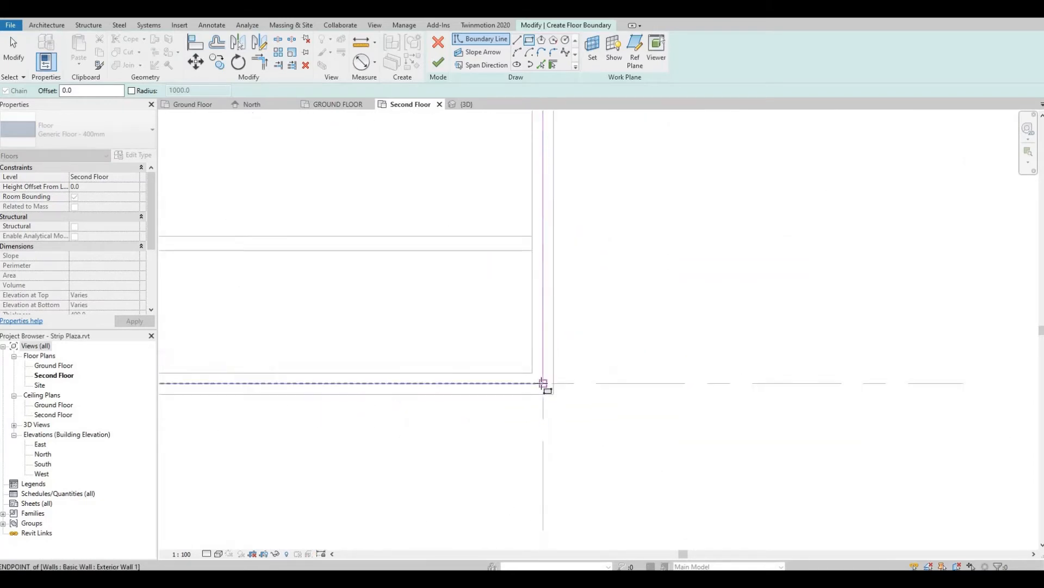
{"action": "left_click", "coordinate": [543, 384]}
- Finish the Second Floor slab without attaching the walls below to its bottom
{"action": "scroll", "coordinate": [534, 370], "scroll_direction": "down", "scroll_amount": 4}
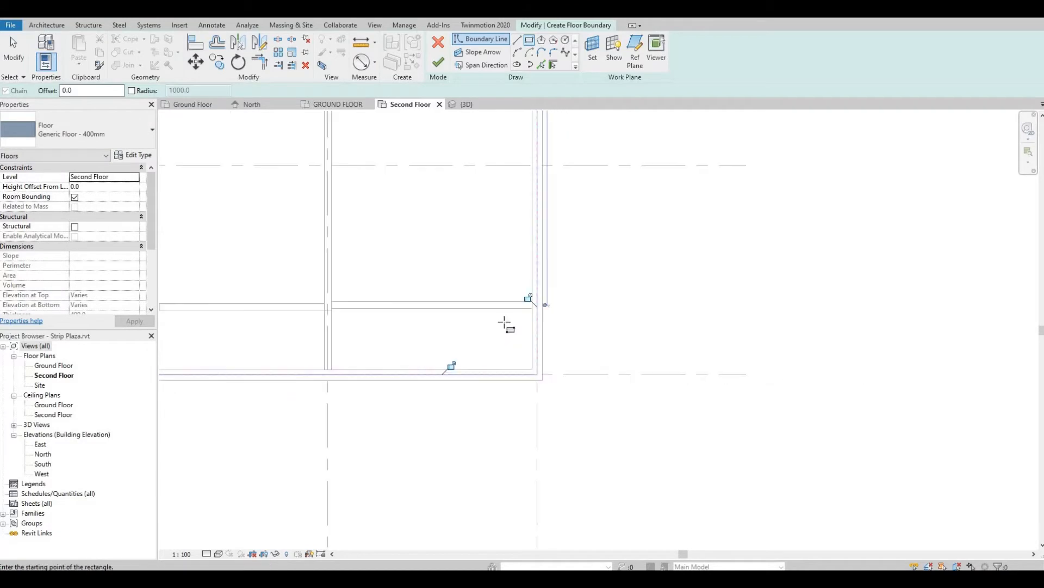
{"action": "left_click", "coordinate": [437, 64]}
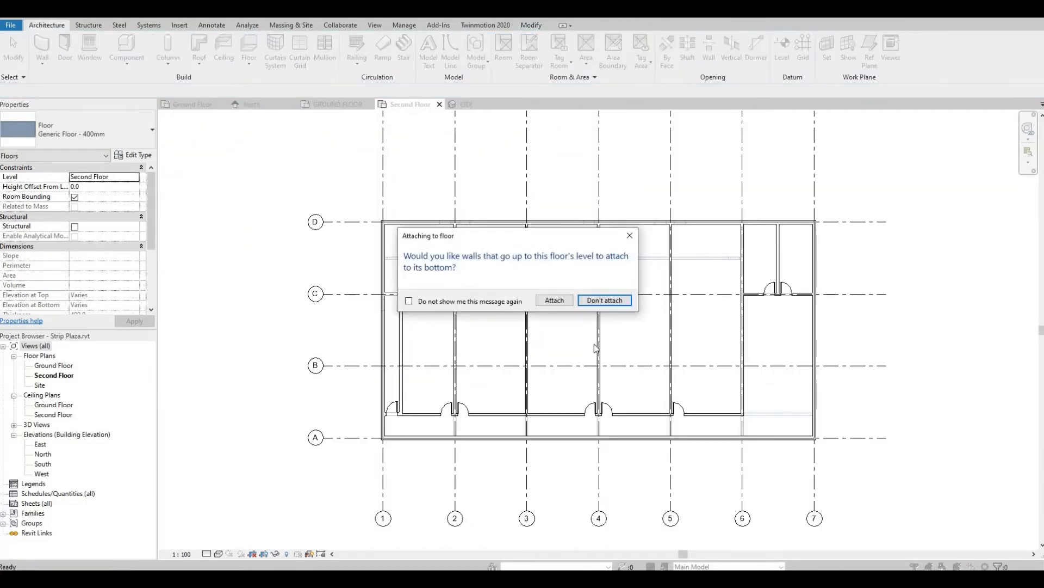
{"action": "left_click", "coordinate": [598, 301]}
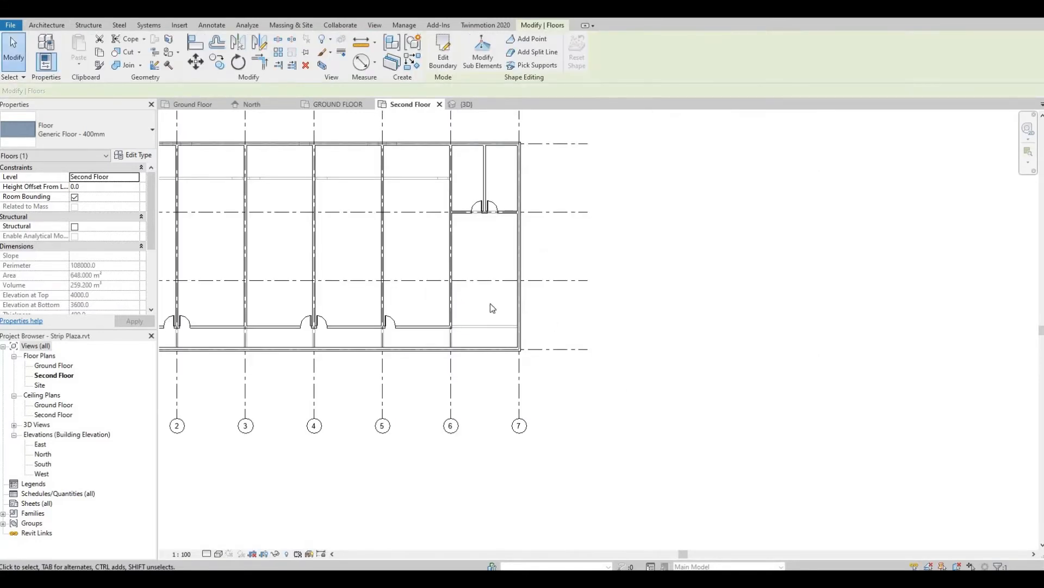
{"action": "middle_click_drag", "start_coordinate": [536, 334], "coordinate": [679, 387]}
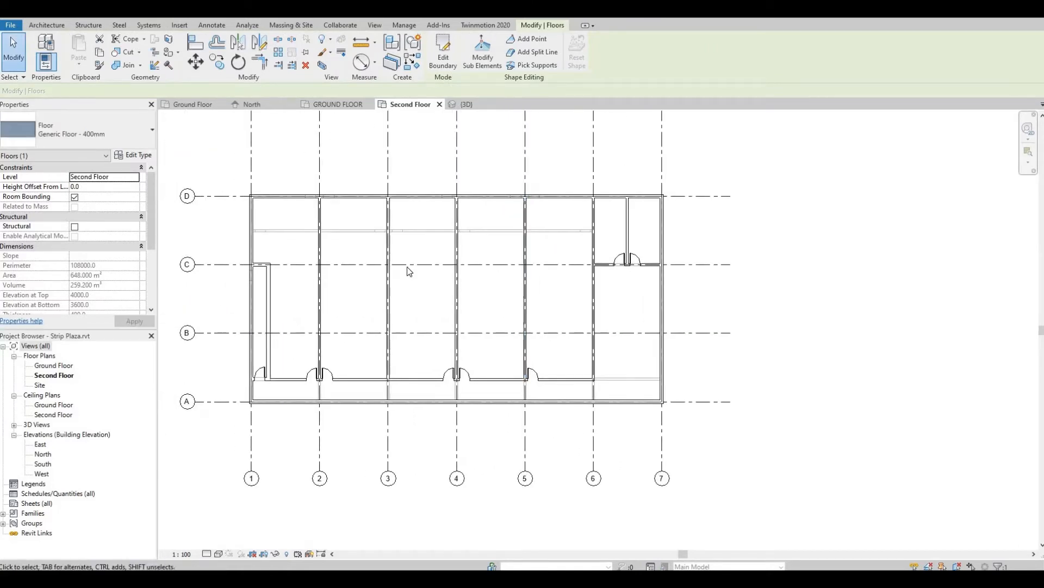
{"action": "middle_click_drag", "start_coordinate": [430, 274], "coordinate": [509, 311]}
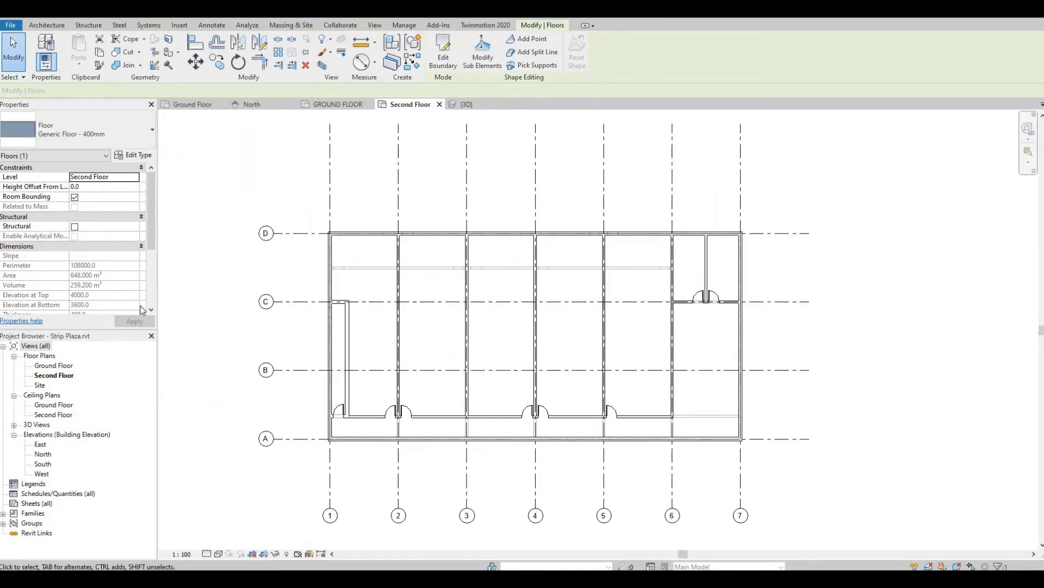
- Create a Generic Floor - 400mm on the Ground Floor plan with a rectangular boundary from grid intersection D-1 to A-7
{"action": "double_click", "coordinate": [52, 365]}
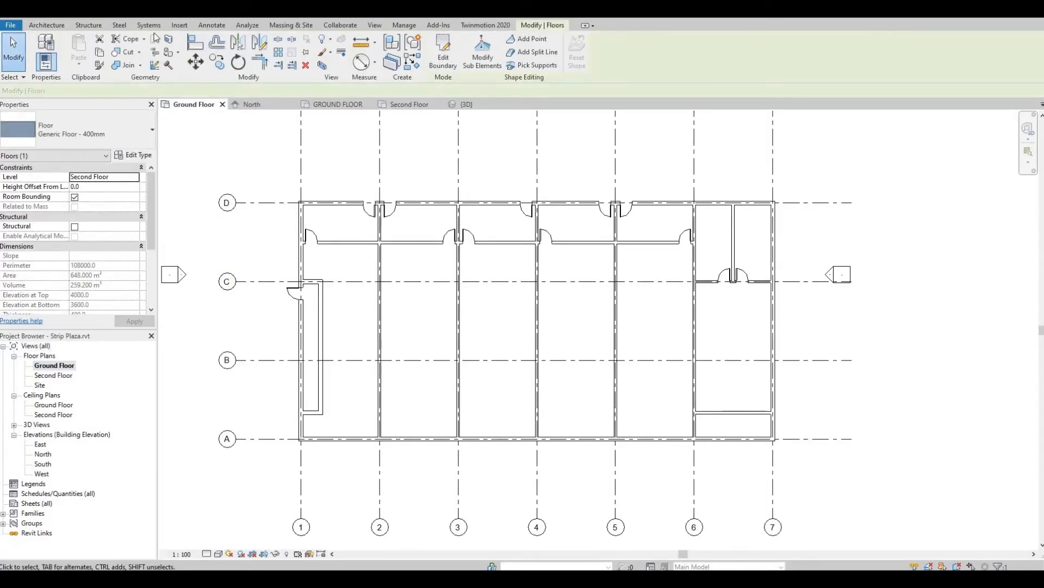
{"action": "left_click", "coordinate": [47, 27]}
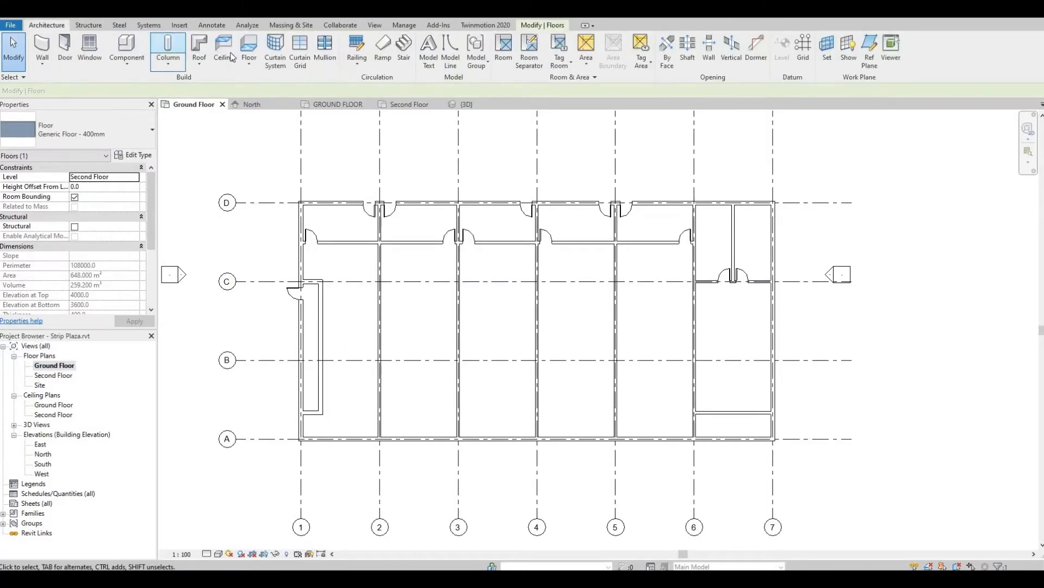
{"action": "left_click", "coordinate": [255, 58]}
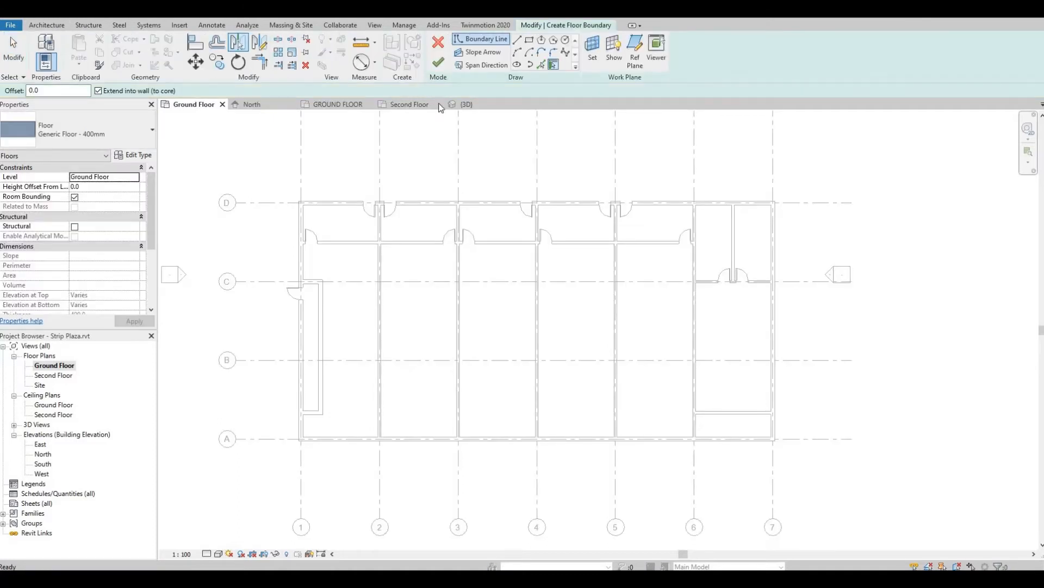
{"action": "left_click", "coordinate": [529, 39]}
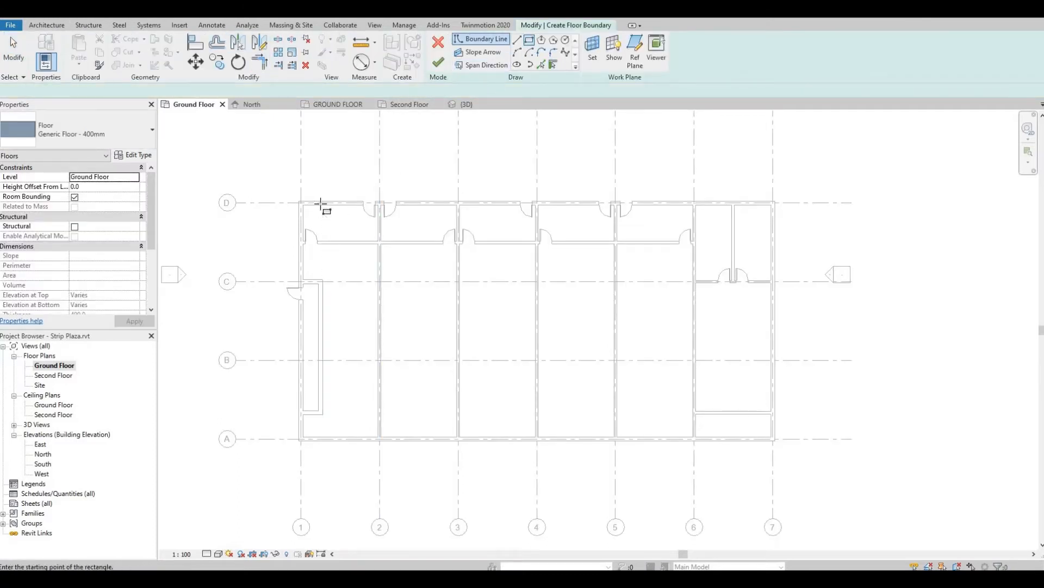
{"action": "scroll", "coordinate": [321, 205], "scroll_direction": "up", "scroll_amount": 2}
{"action": "scroll", "coordinate": [321, 206], "scroll_direction": "up", "scroll_amount": 5}
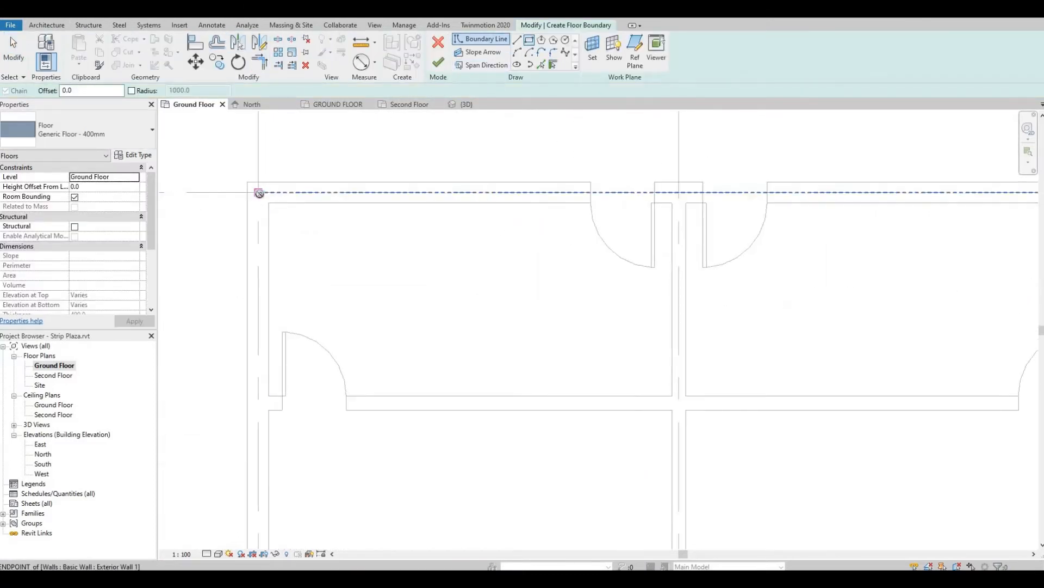
{"action": "left_click", "coordinate": [258, 192]}
{"action": "scroll", "coordinate": [416, 329], "scroll_direction": "down", "scroll_amount": 6}
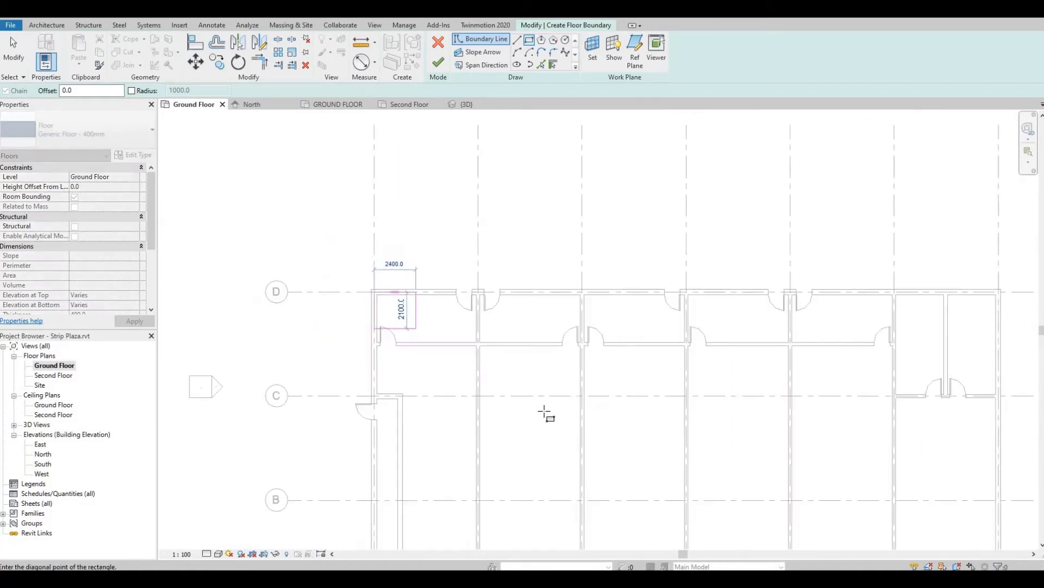
{"action": "middle_click_drag", "start_coordinate": [744, 473], "coordinate": [541, 357]}
{"action": "middle_click_drag", "start_coordinate": [648, 411], "coordinate": [575, 361]}
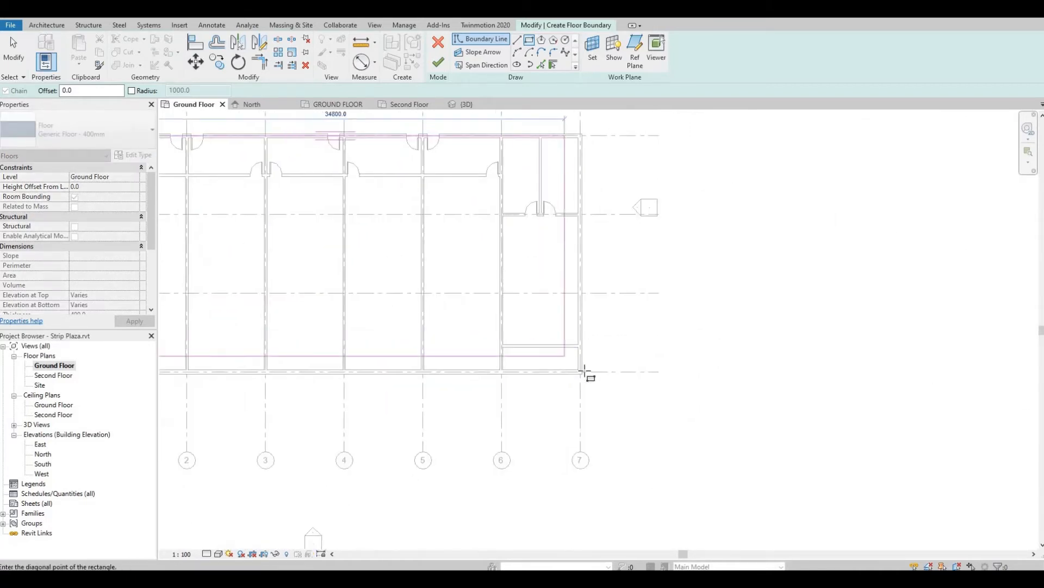
{"action": "scroll", "coordinate": [577, 362], "scroll_direction": "up", "scroll_amount": 3}
{"action": "scroll", "coordinate": [590, 375], "scroll_direction": "up", "scroll_amount": 3}
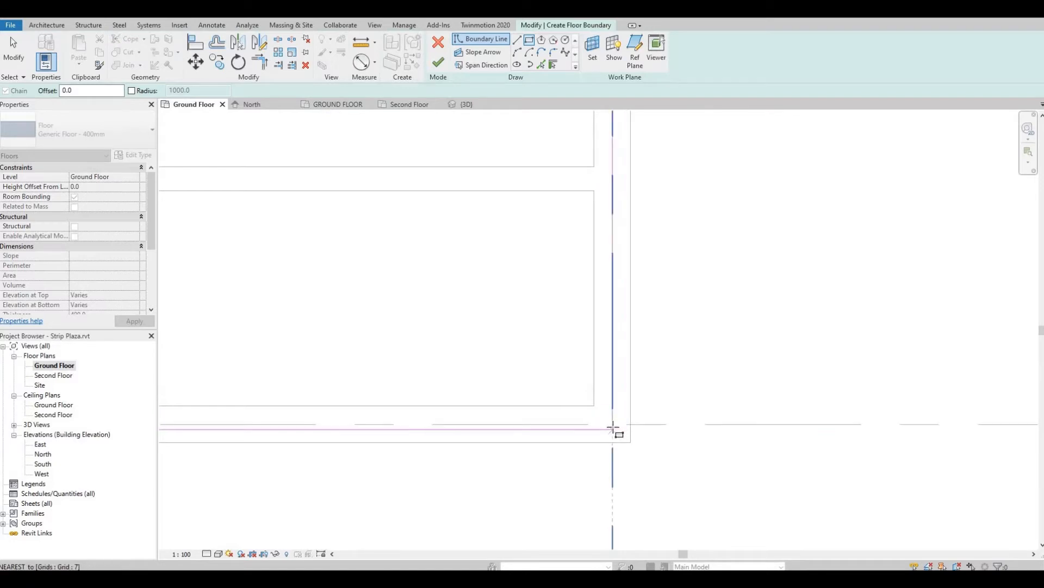
{"action": "left_click", "coordinate": [613, 424]}
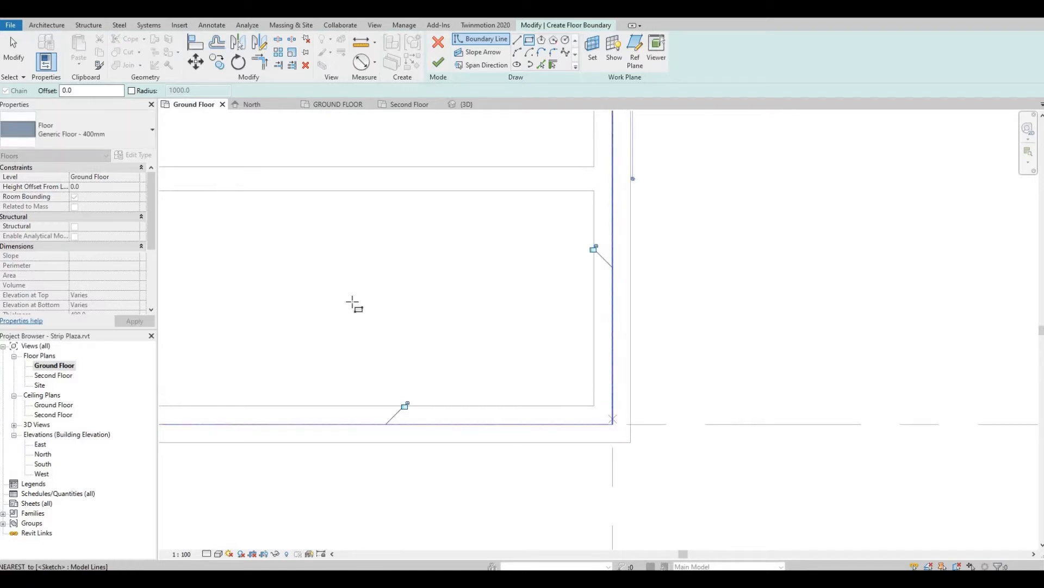
{"action": "left_click", "coordinate": [439, 65]}
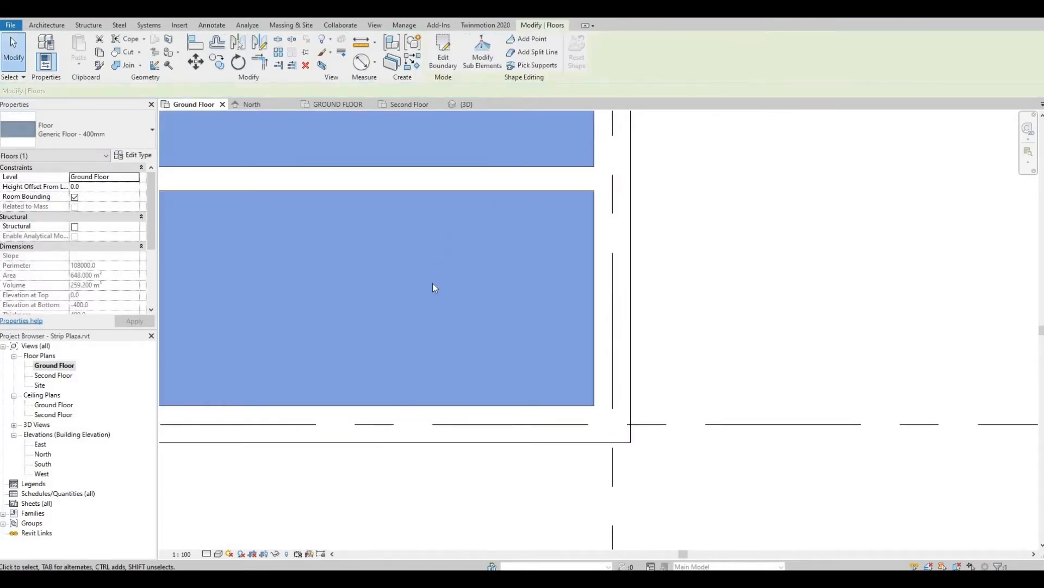
{"action": "scroll", "coordinate": [434, 288], "scroll_direction": "down", "scroll_amount": 8}
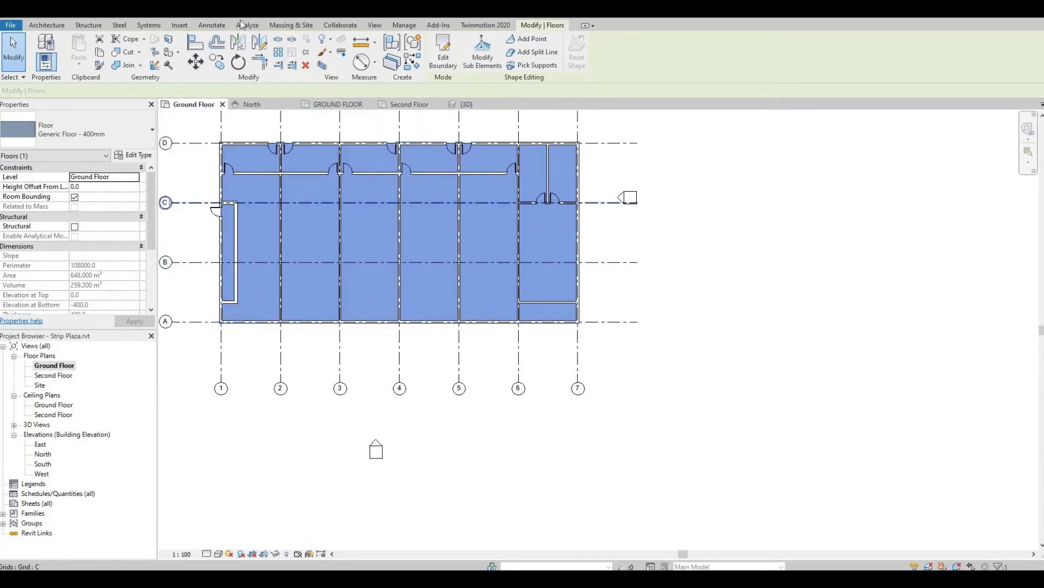
- Examine the building's walls and floor slabs from several angles in the 3D view
{"action": "left_click", "coordinate": [209, 12]}
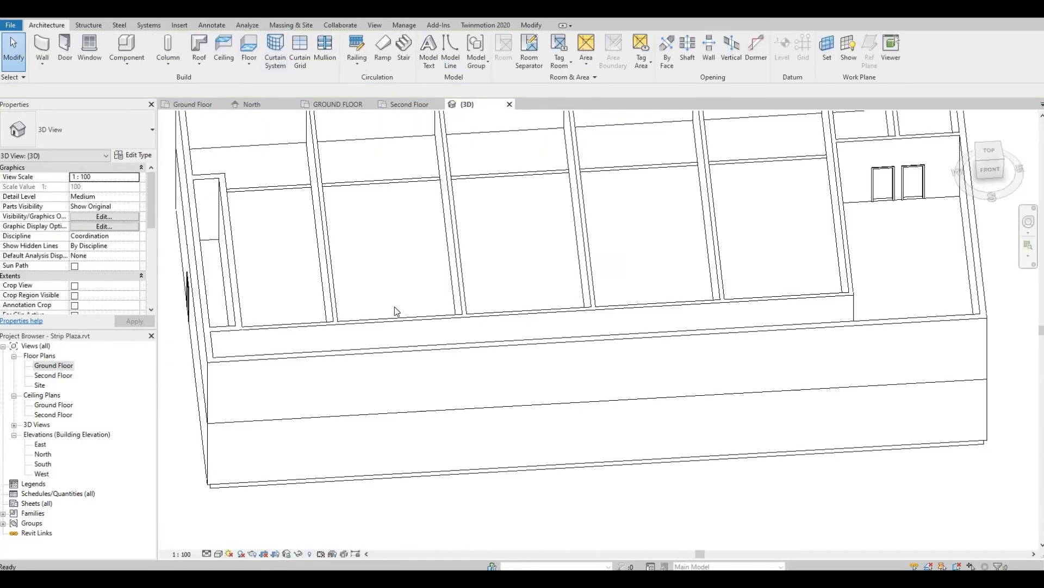
{"action": "middle_click_drag", "start_coordinate": [418, 286], "coordinate": [473, 229], "text": "shift"}
{"action": "scroll", "coordinate": [435, 345], "scroll_direction": "down", "scroll_amount": 3}
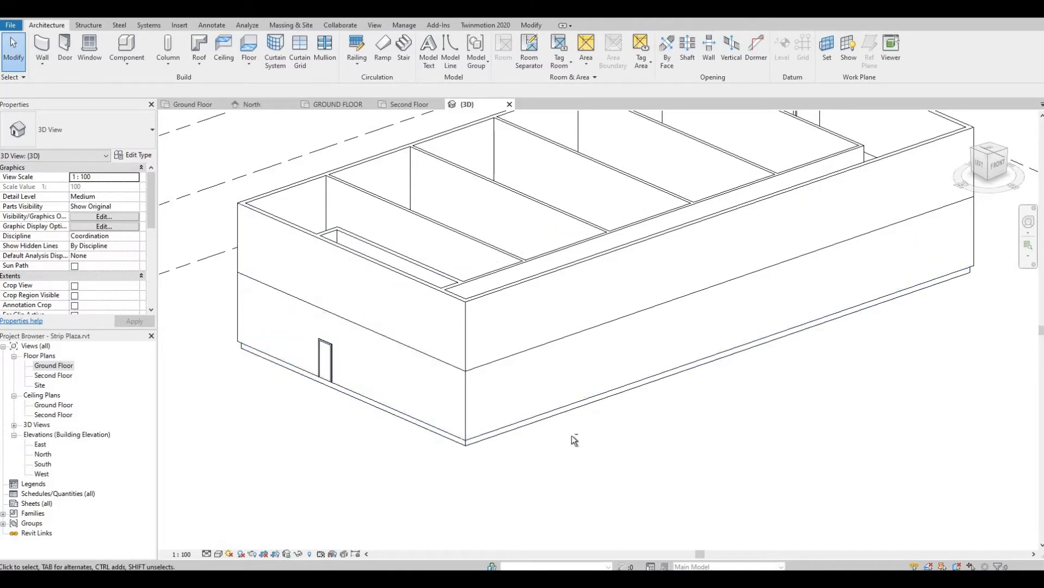
{"action": "middle_click_drag", "start_coordinate": [498, 434], "coordinate": [491, 432], "text": "shift"}
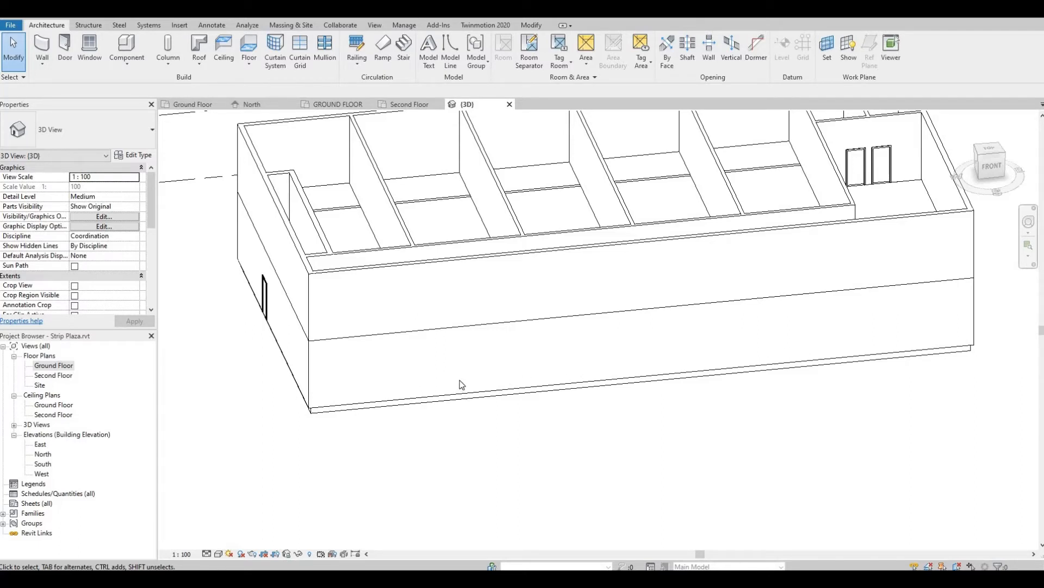
- In the Ground Floor plan, split the grid 7 exterior wall about 180 mm from grid C toward grid B
{"action": "double_click", "coordinate": [52, 366]}
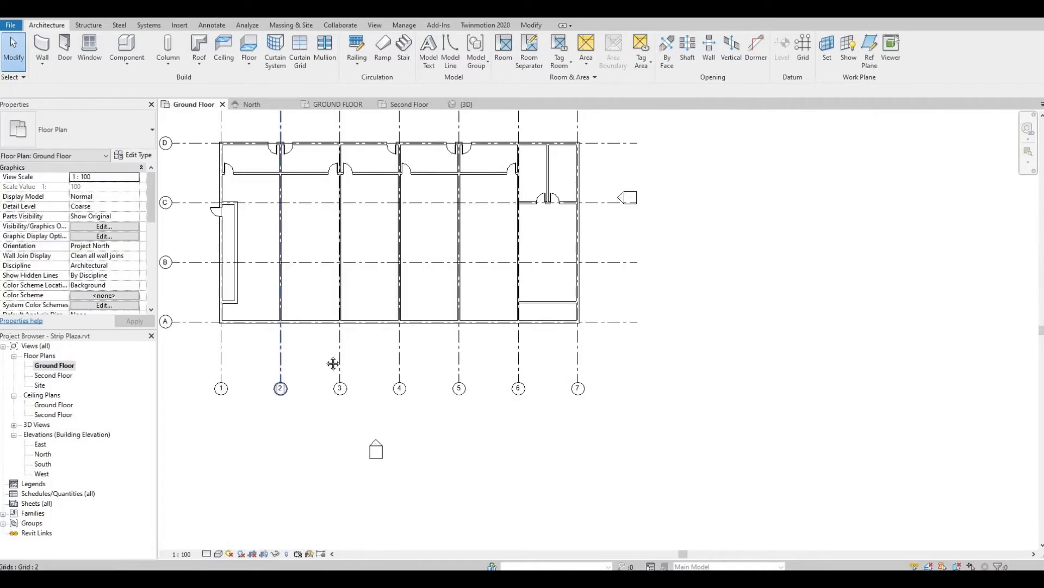
{"action": "scroll", "coordinate": [595, 330], "scroll_direction": "up", "scroll_amount": 5}
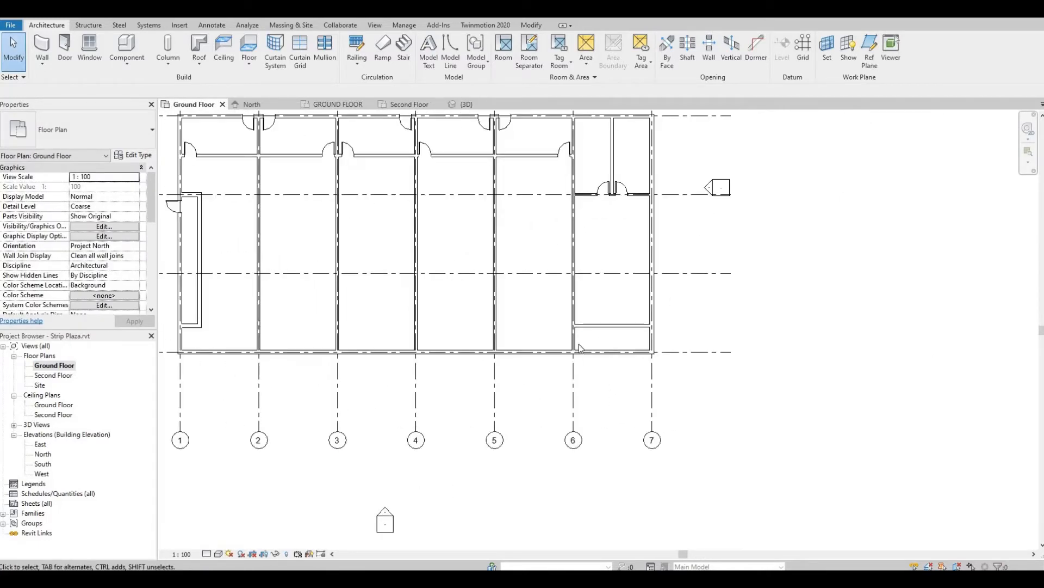
{"action": "scroll", "coordinate": [578, 344], "scroll_direction": "up", "scroll_amount": 3}
{"action": "middle_click_drag", "start_coordinate": [579, 365], "coordinate": [439, 468]}
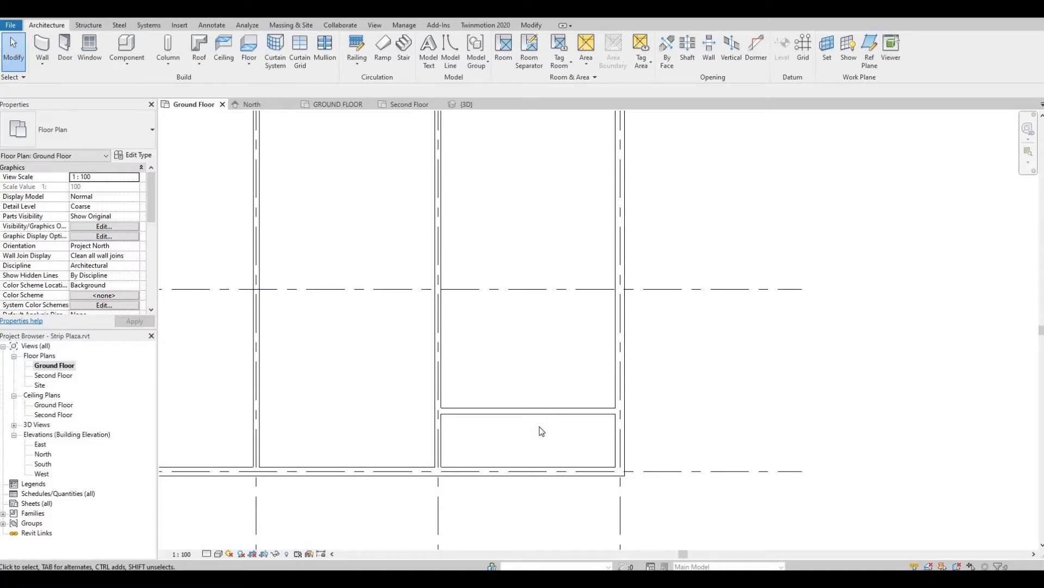
{"action": "scroll", "coordinate": [541, 431], "scroll_direction": "down", "scroll_amount": 2}
{"action": "middle_click_drag", "start_coordinate": [574, 406], "coordinate": [576, 428]}
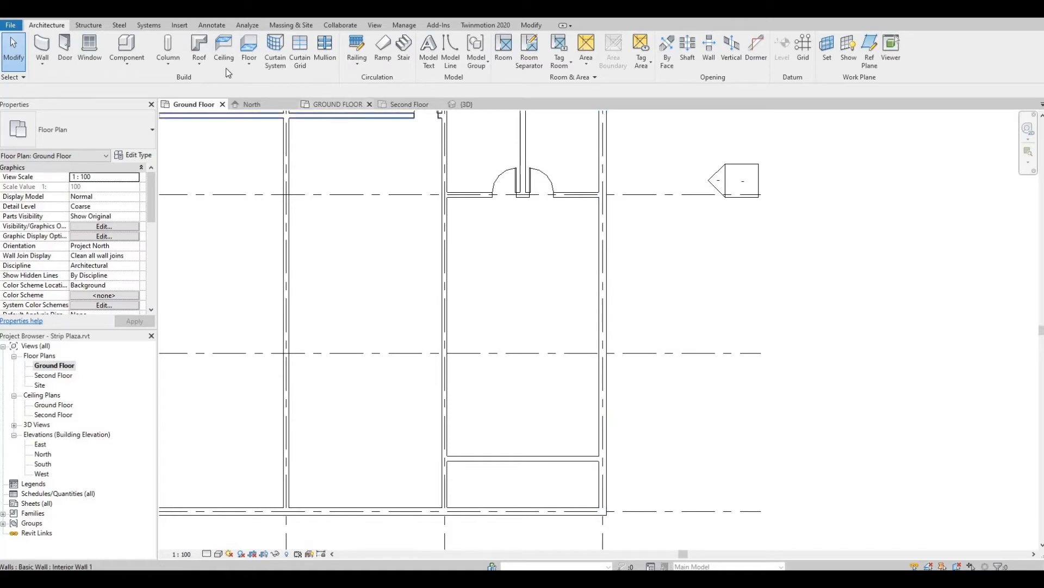
{"action": "left_click", "coordinate": [530, 25]}
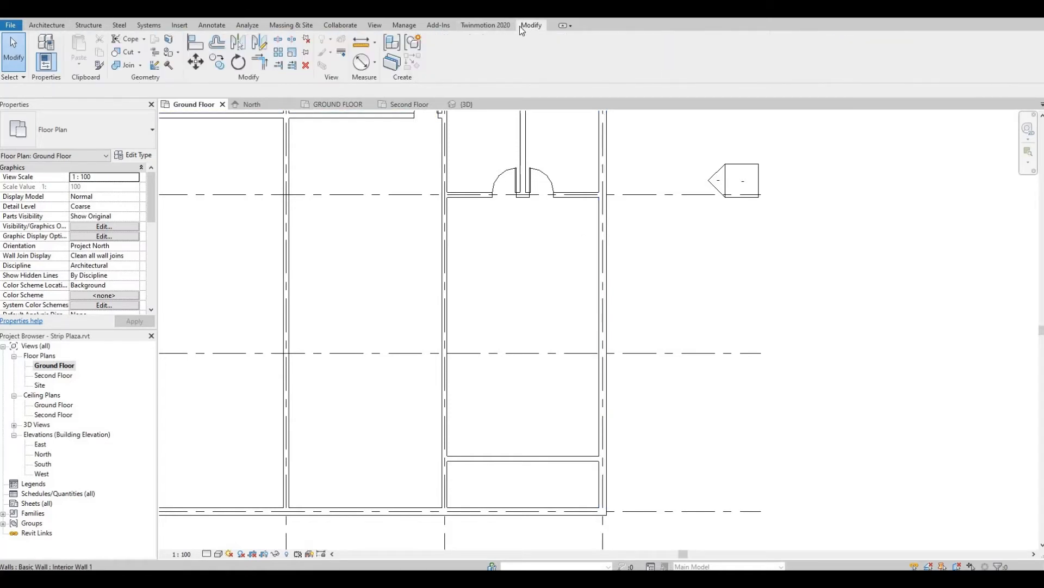
{"action": "left_click", "coordinate": [266, 47]}
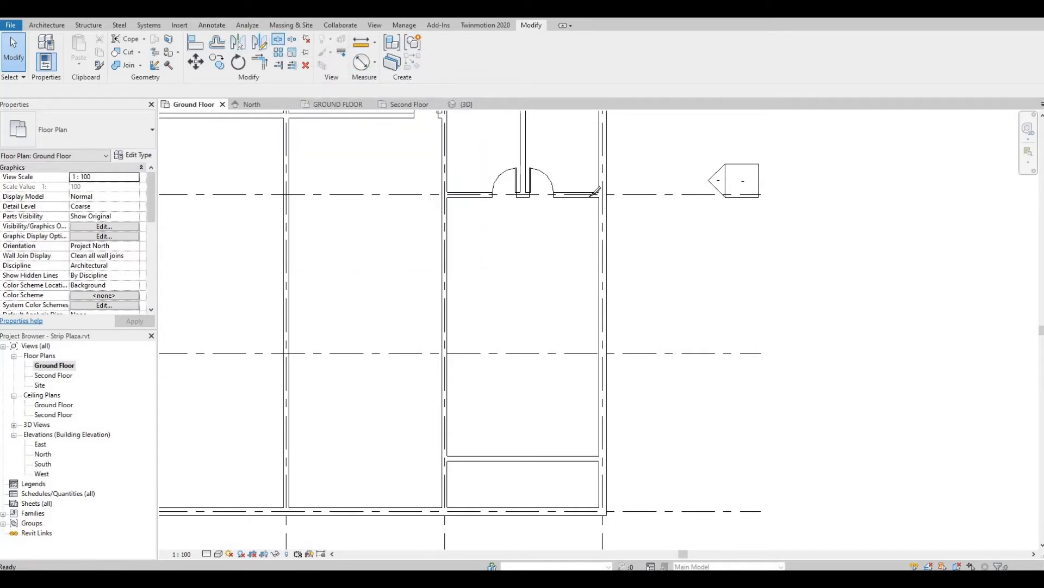
{"action": "left_click", "coordinate": [278, 40]}
{"action": "scroll", "coordinate": [590, 213], "scroll_direction": "up", "scroll_amount": 5}
{"action": "scroll", "coordinate": [589, 210], "scroll_direction": "up", "scroll_amount": 2}
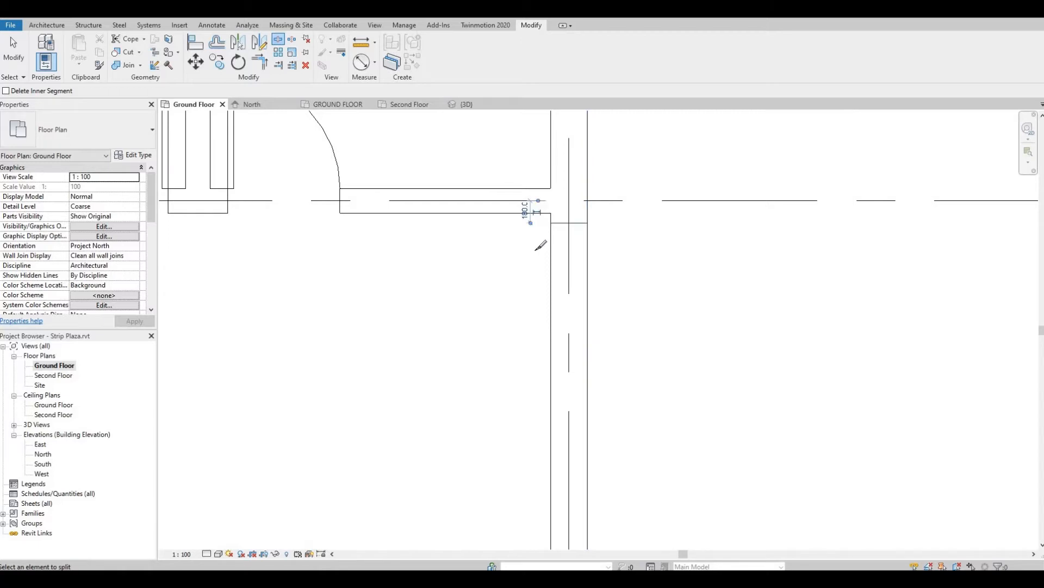
{"action": "key", "text": "Escape"}
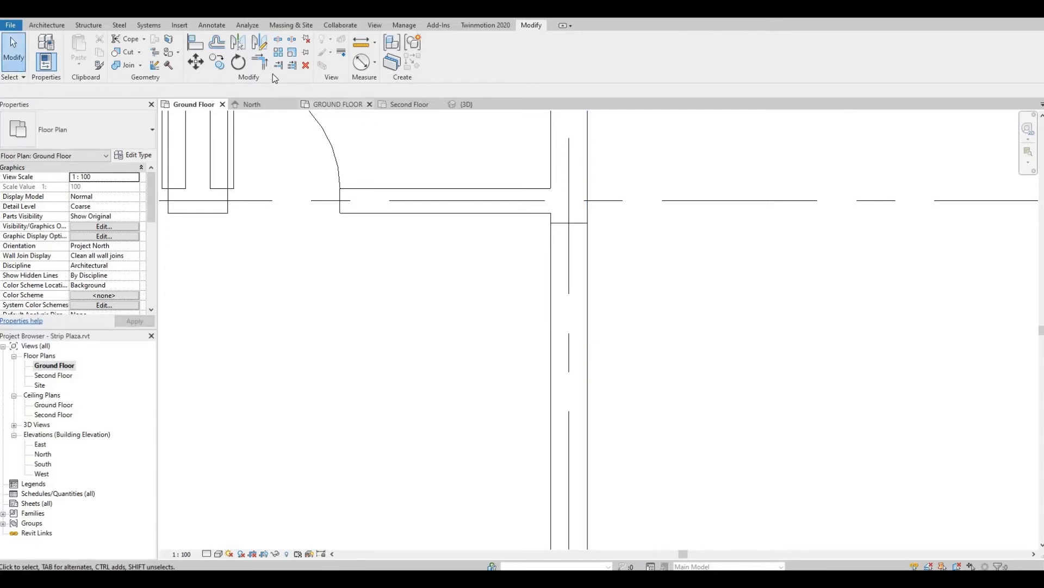
{"action": "left_click", "coordinate": [259, 64]}
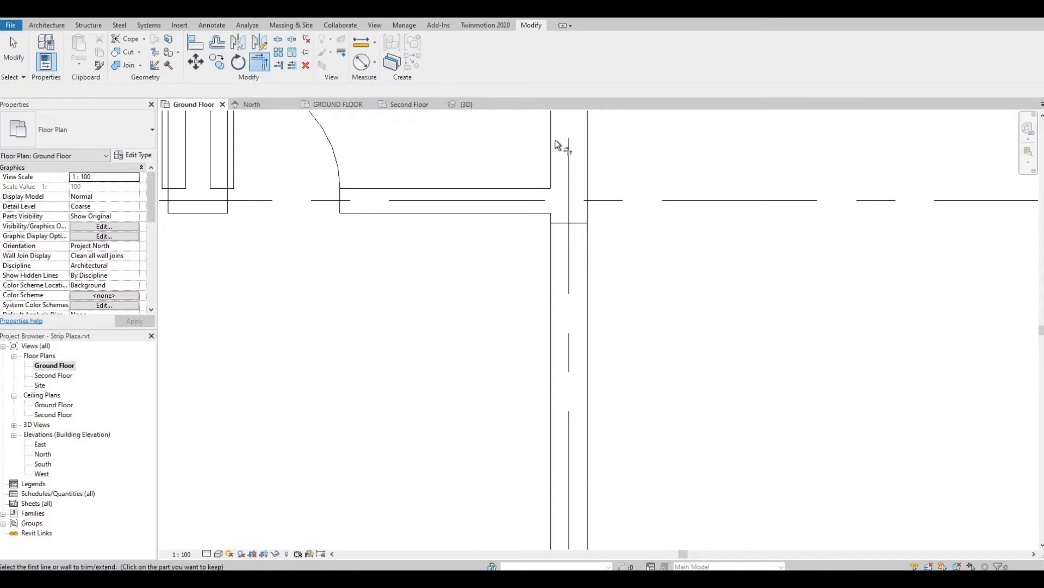
{"action": "left_click", "coordinate": [505, 196]}
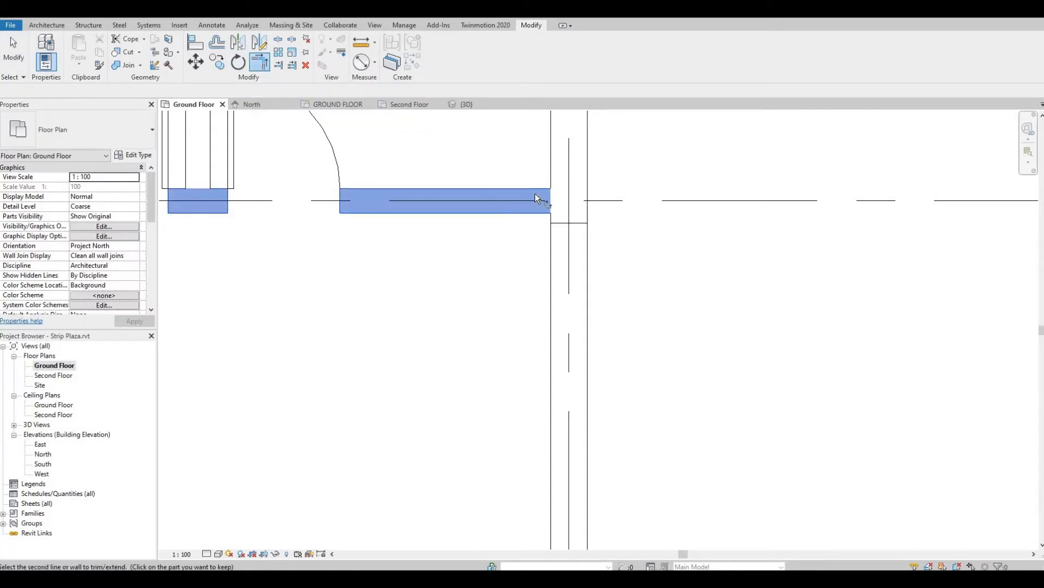
{"action": "left_click", "coordinate": [576, 220]}
{"action": "key", "text": "Escape"}
- Shorten the segment of the grid 7 exterior wall above the split to end flush with the interior wall's face at grid C
{"action": "left_click", "coordinate": [576, 220]}
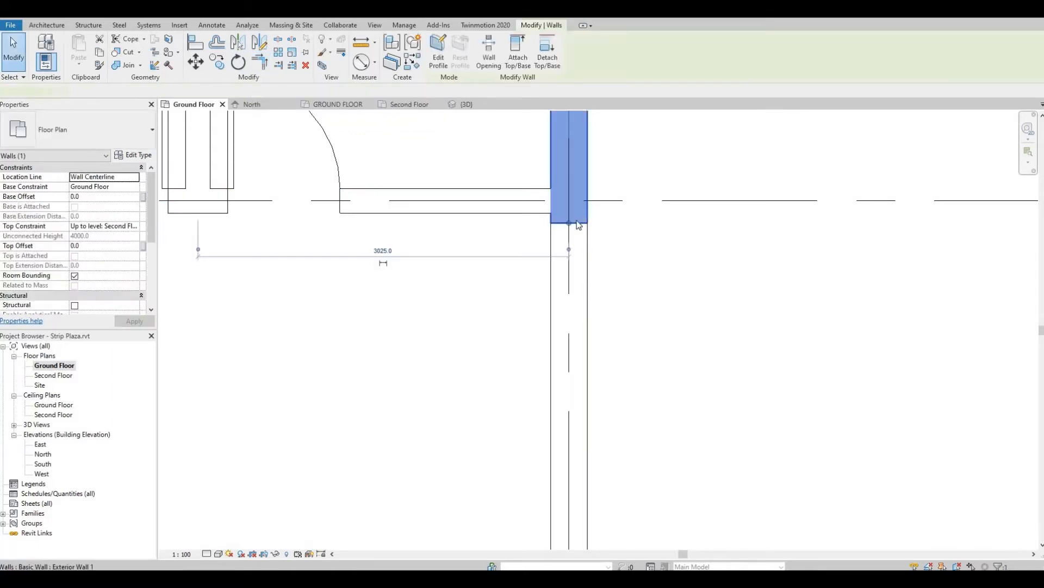
{"action": "left_click_drag", "start_coordinate": [569, 210], "coordinate": [569, 201]}
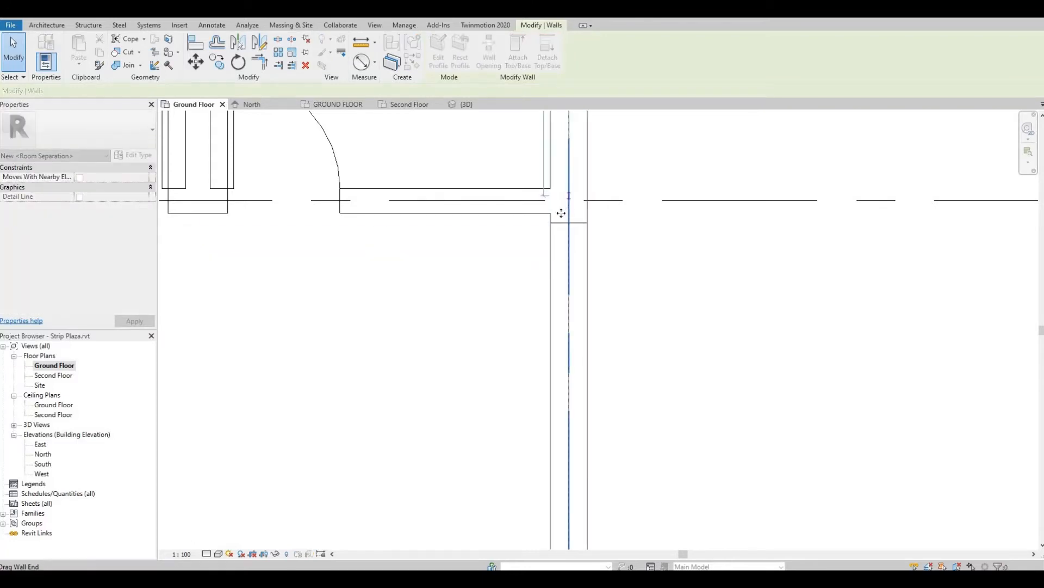
{"action": "key", "text": "Escape"}
- Try to split the ground floor's grid A exterior wall just past grid 6 and pull back the cut end
{"action": "scroll", "coordinate": [522, 227], "scroll_direction": "down", "scroll_amount": 5}
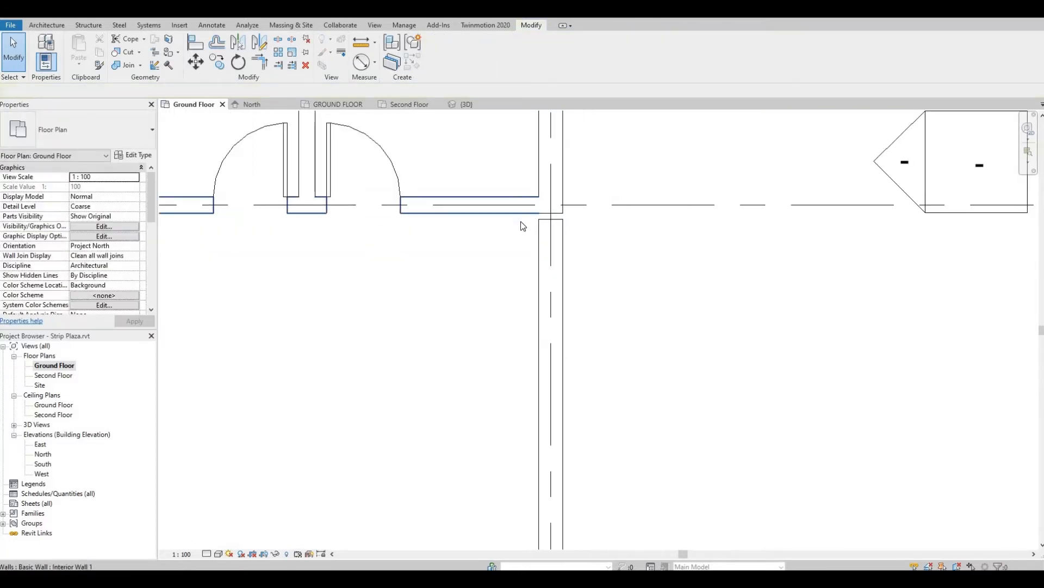
{"action": "middle_click_drag", "start_coordinate": [485, 328], "coordinate": [534, 258]}
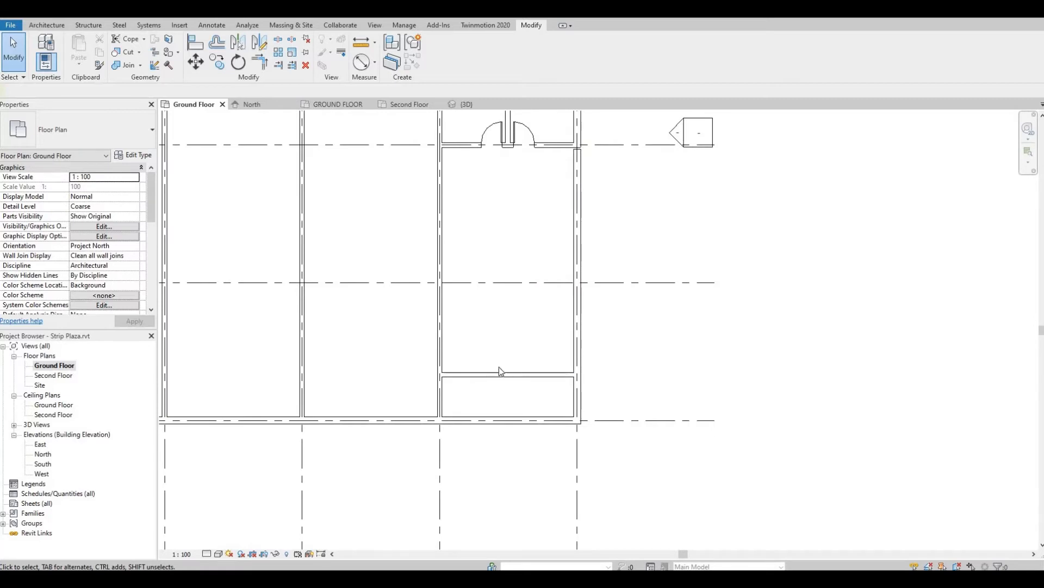
{"action": "middle_click_drag", "start_coordinate": [499, 367], "coordinate": [514, 336]}
{"action": "scroll", "coordinate": [480, 395], "scroll_direction": "up", "scroll_amount": 1}
{"action": "scroll", "coordinate": [452, 384], "scroll_direction": "up", "scroll_amount": 5}
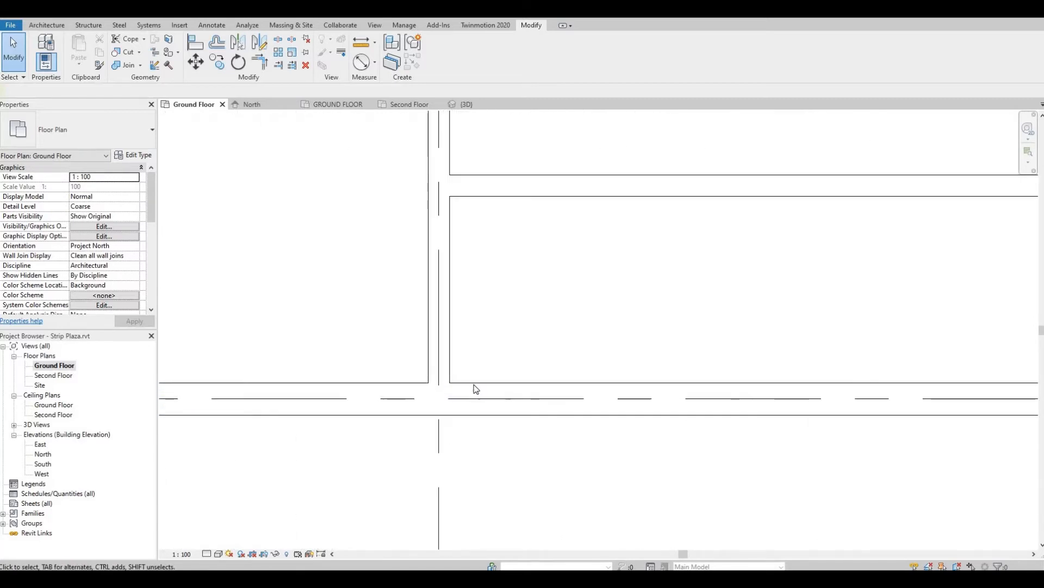
{"action": "left_click", "coordinate": [473, 383]}
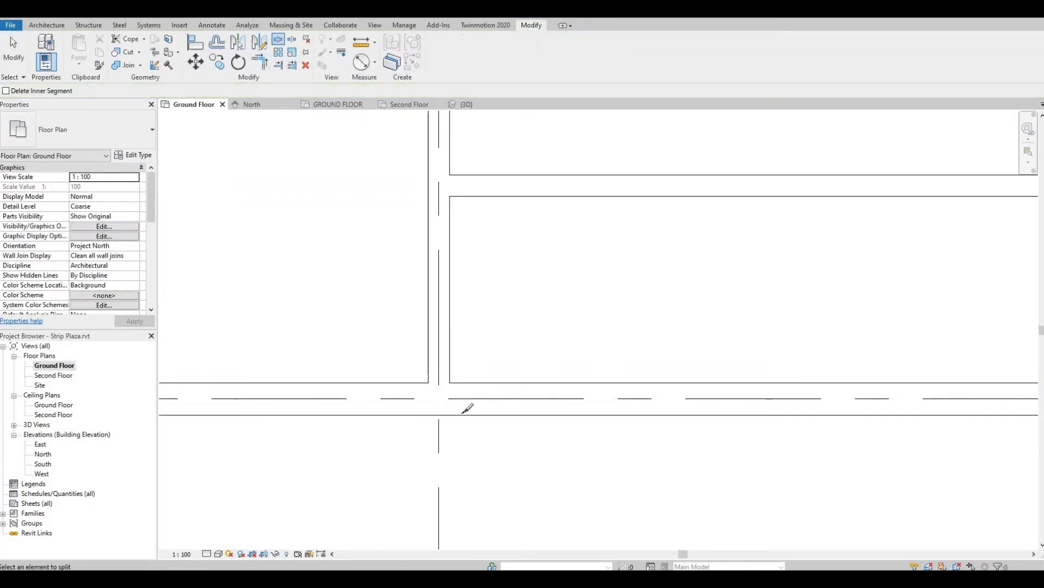
{"action": "key", "text": "Escape"}
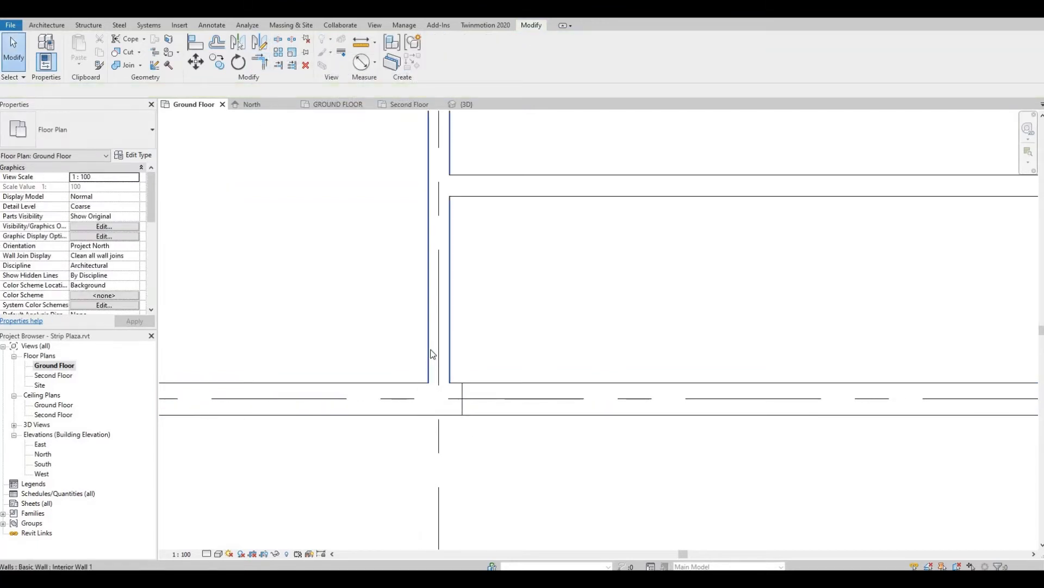
{"action": "left_click", "coordinate": [427, 370]}
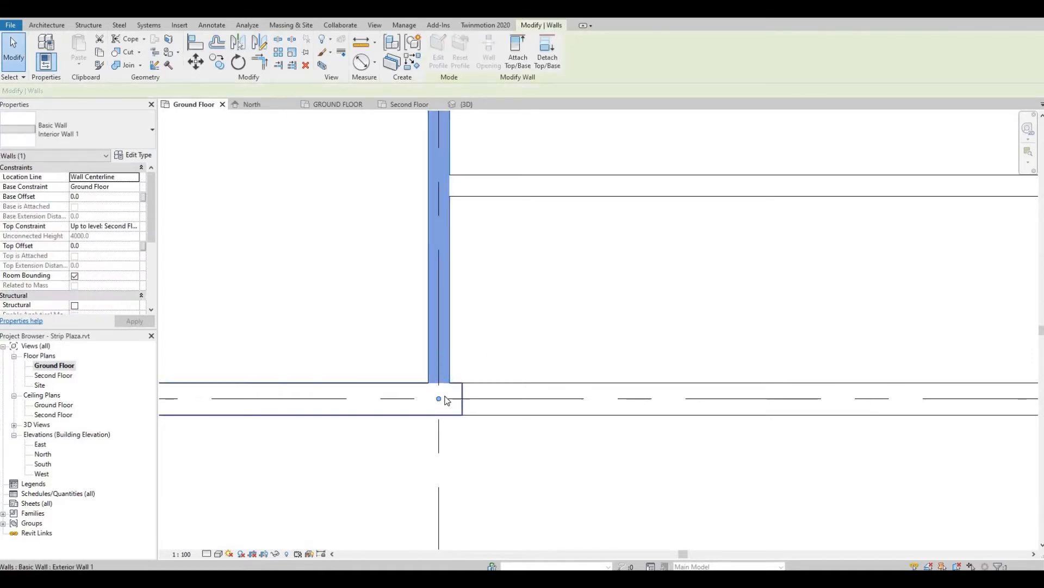
{"action": "key", "text": "Escape"}
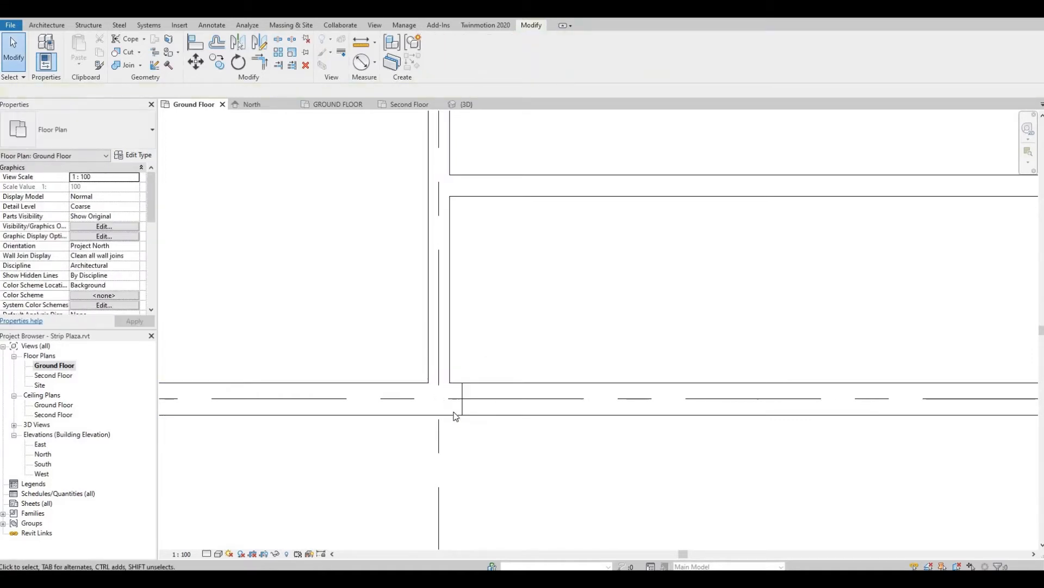
{"action": "left_click", "coordinate": [456, 401]}
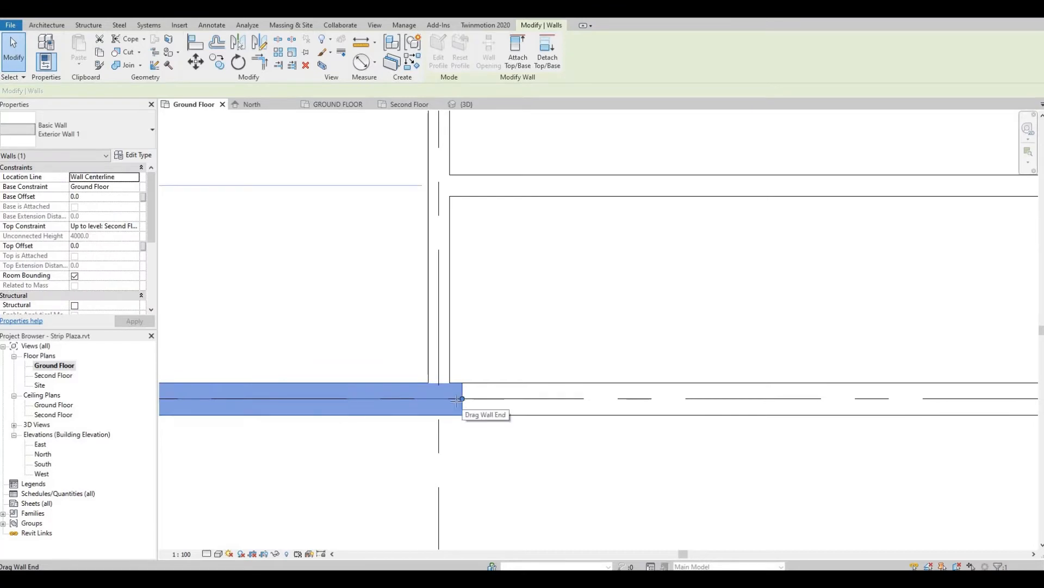
{"action": "mouse_move", "coordinate": [456, 400]}
{"action": "left_mouse_down"}
{"action": "mouse_move", "coordinate": [462, 418]}
{"action": "mouse_move", "coordinate": [460, 406]}
{"action": "left_mouse_up"}
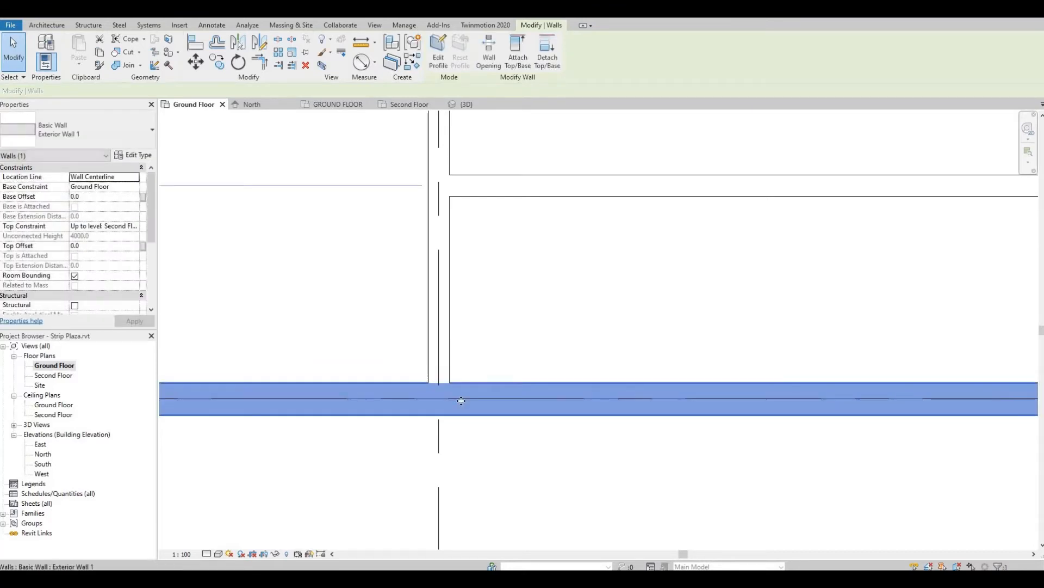
- Split the grid A exterior wall just past grid 6 and shorten the longer segment to the grid 6 interior wall's face
{"action": "left_click", "coordinate": [278, 39]}
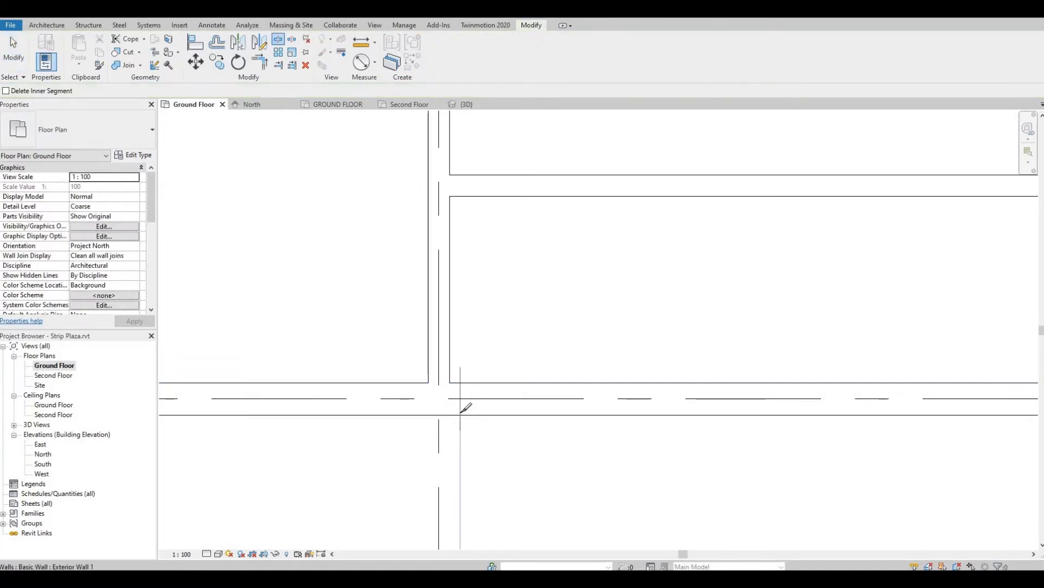
{"action": "key", "text": "Escape"}
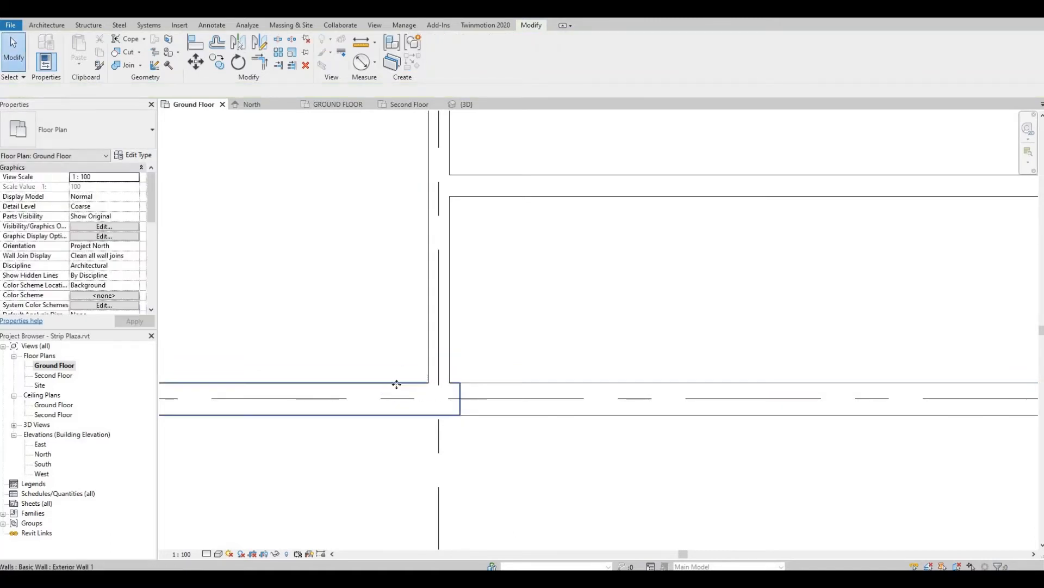
{"action": "left_click", "coordinate": [460, 400]}
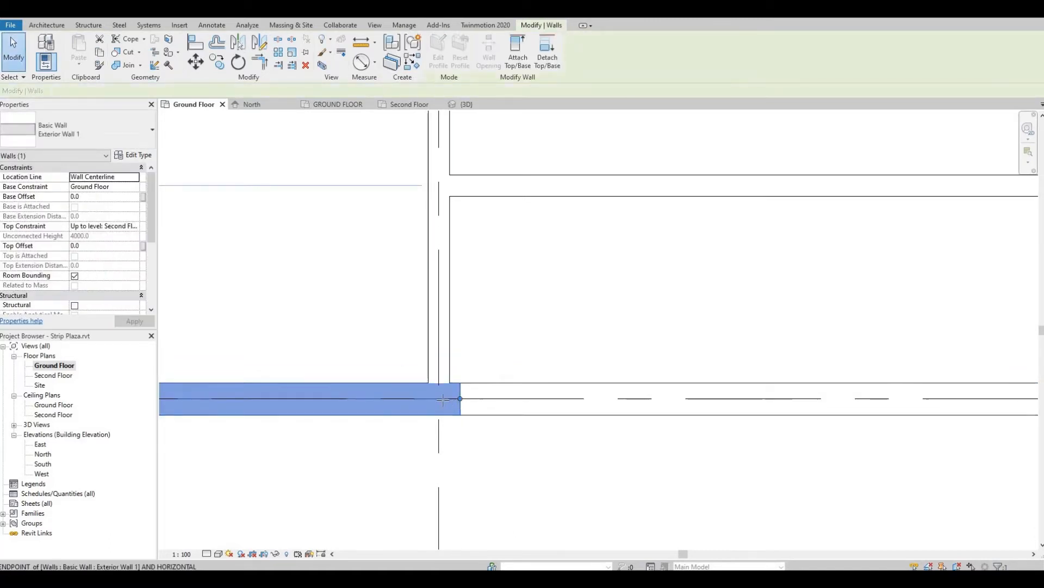
{"action": "left_click_drag", "start_coordinate": [460, 400], "coordinate": [511, 439]}
{"action": "left_click", "coordinate": [510, 440]}
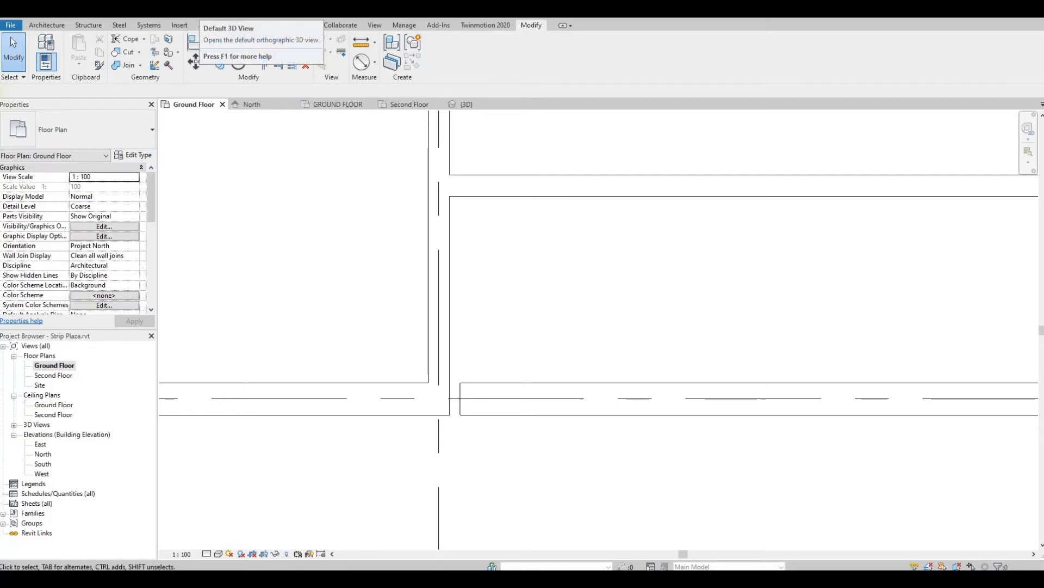
- Examine the ground floor wall splits in the 3D view and open the Second Floor plan at the grid A exterior wall
{"action": "left_click", "coordinate": [205, 12]}
{"action": "middle_click_drag", "start_coordinate": [343, 299], "coordinate": [334, 335], "text": "shift"}
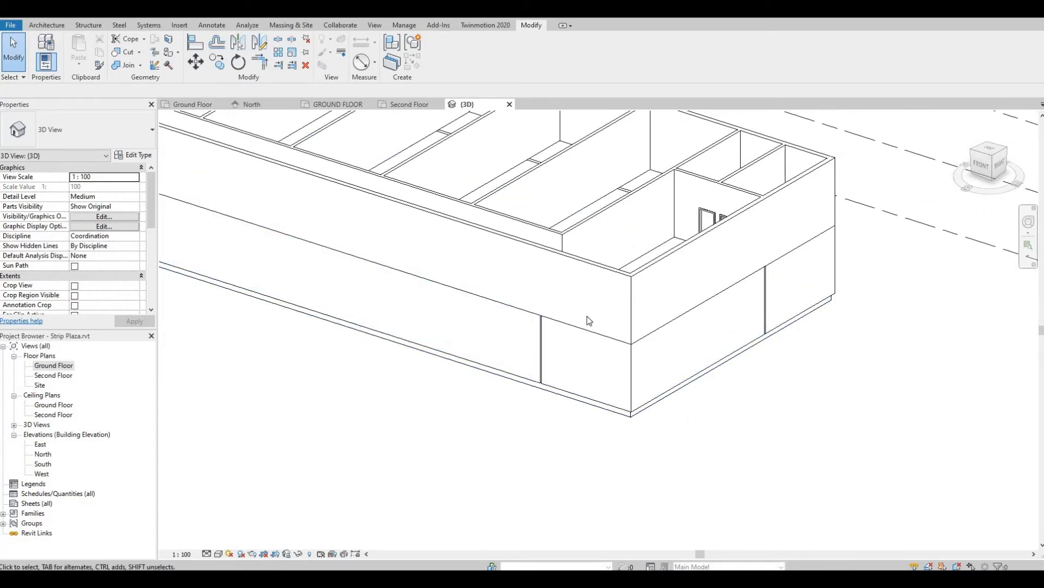
{"action": "left_click", "coordinate": [626, 274]}
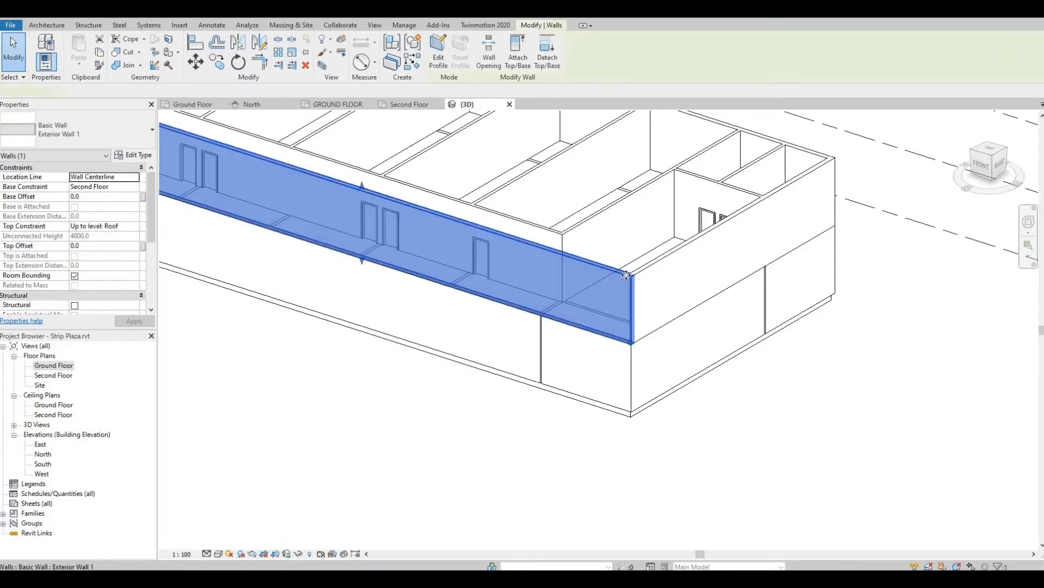
{"action": "scroll", "coordinate": [597, 266], "scroll_direction": "up", "scroll_amount": 3}
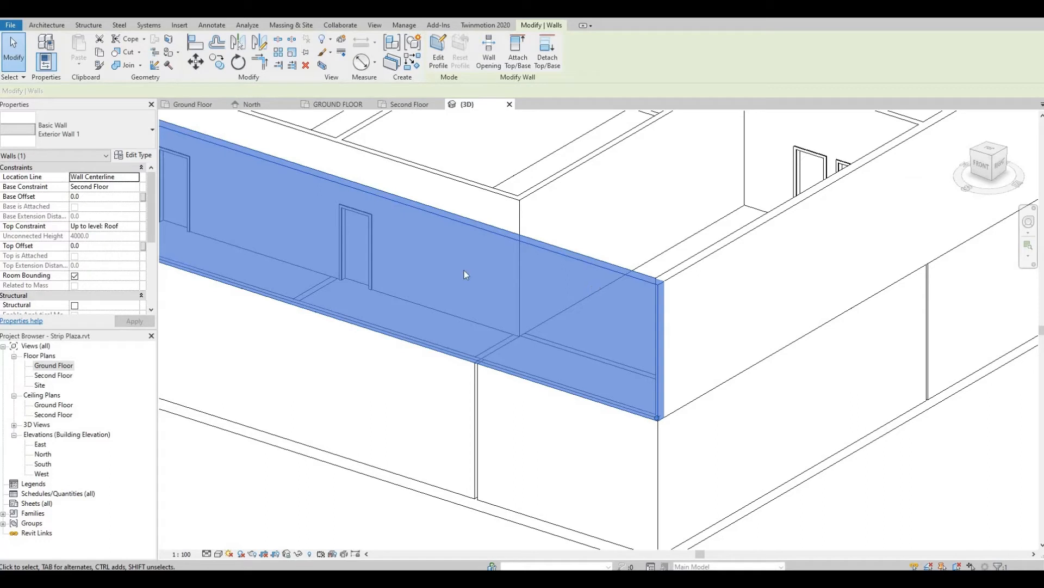
{"action": "double_click", "coordinate": [48, 375]}
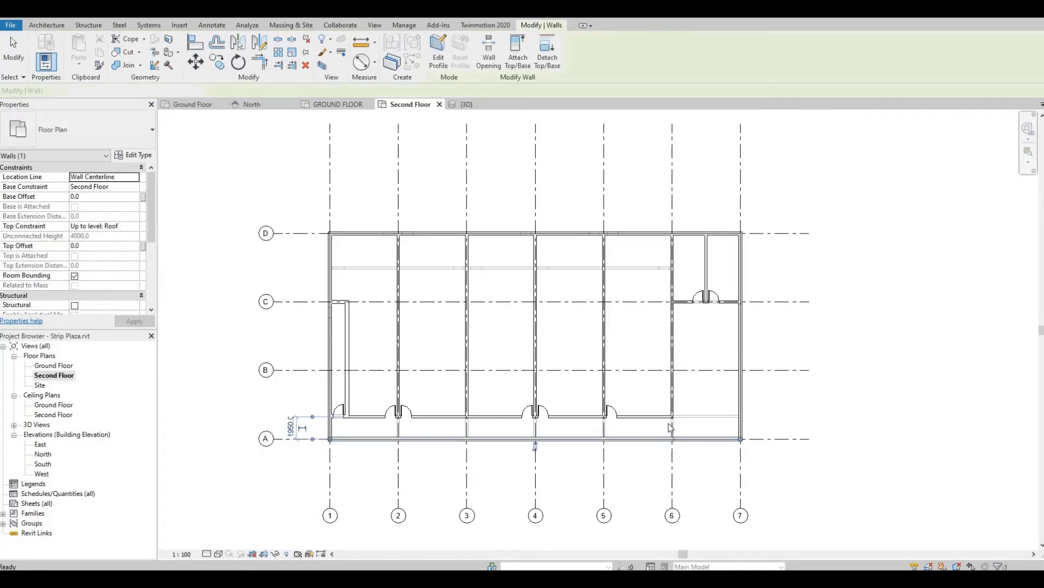
{"action": "left_click", "coordinate": [583, 433]}
{"action": "scroll", "coordinate": [583, 433], "scroll_direction": "up", "scroll_amount": 6}
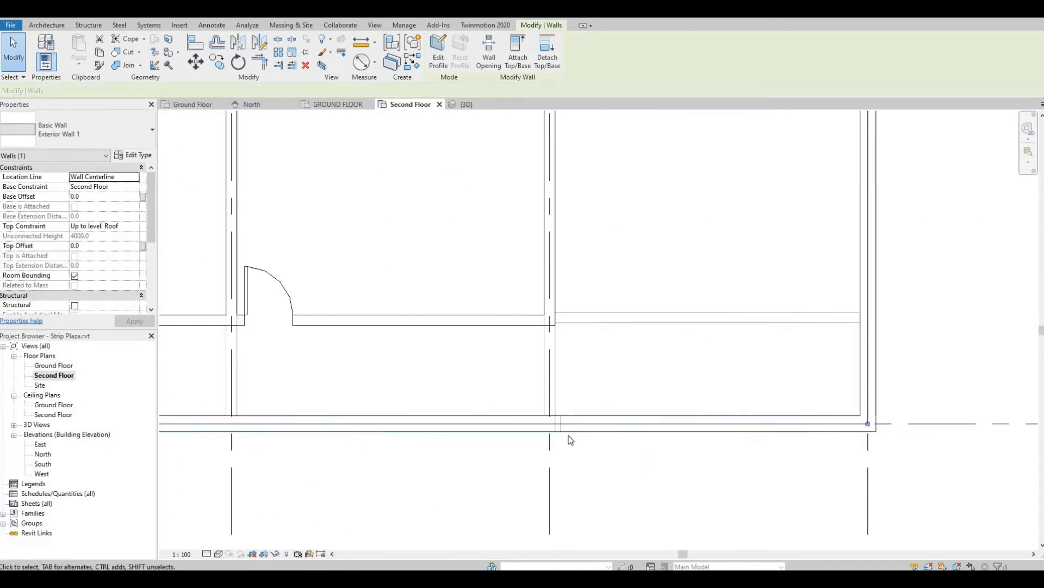
- Try to split the Second Floor's grid A exterior wall at the grid 6 interior wall's face and move the cut end
{"action": "left_click", "coordinate": [278, 40]}
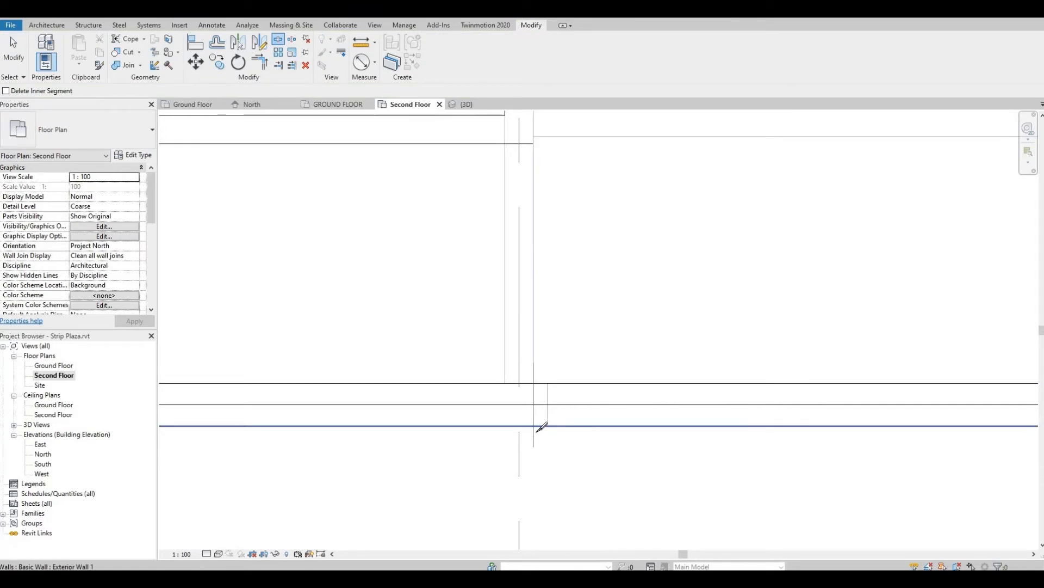
{"action": "left_click", "coordinate": [542, 427]}
{"action": "key", "text": "Escape"}
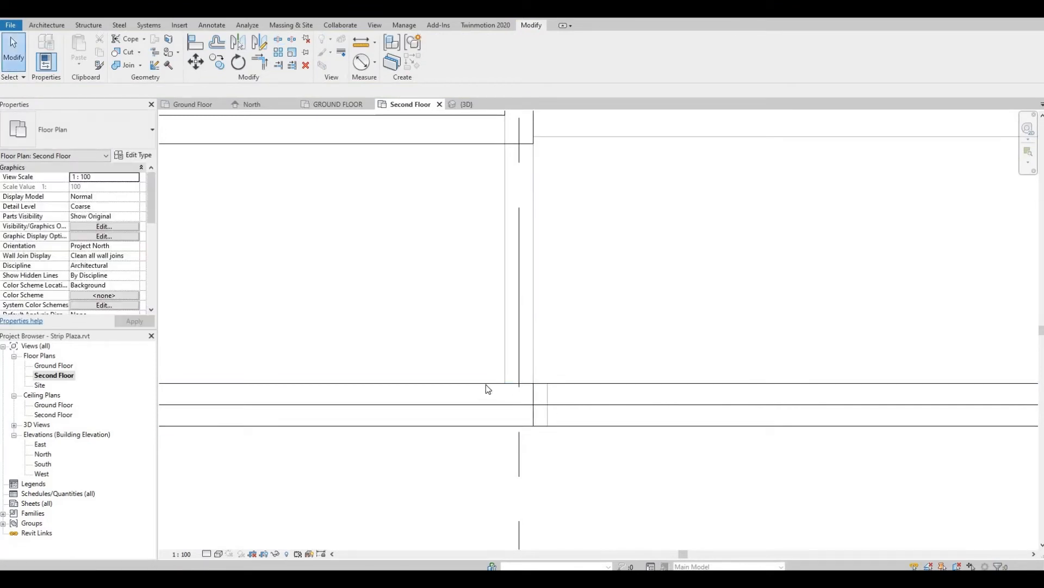
{"action": "left_click", "coordinate": [527, 401]}
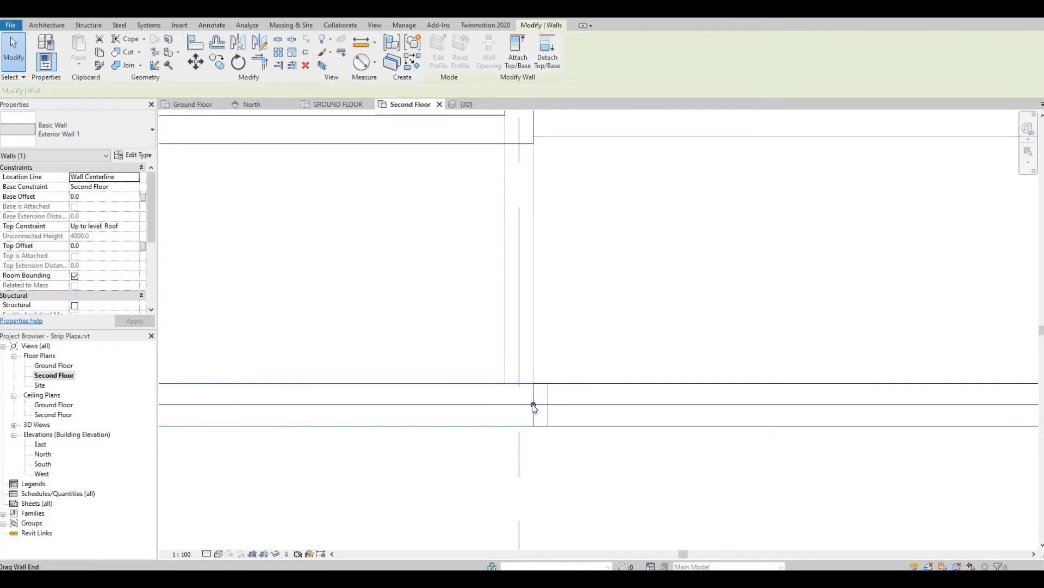
{"action": "left_click", "coordinate": [537, 405]}
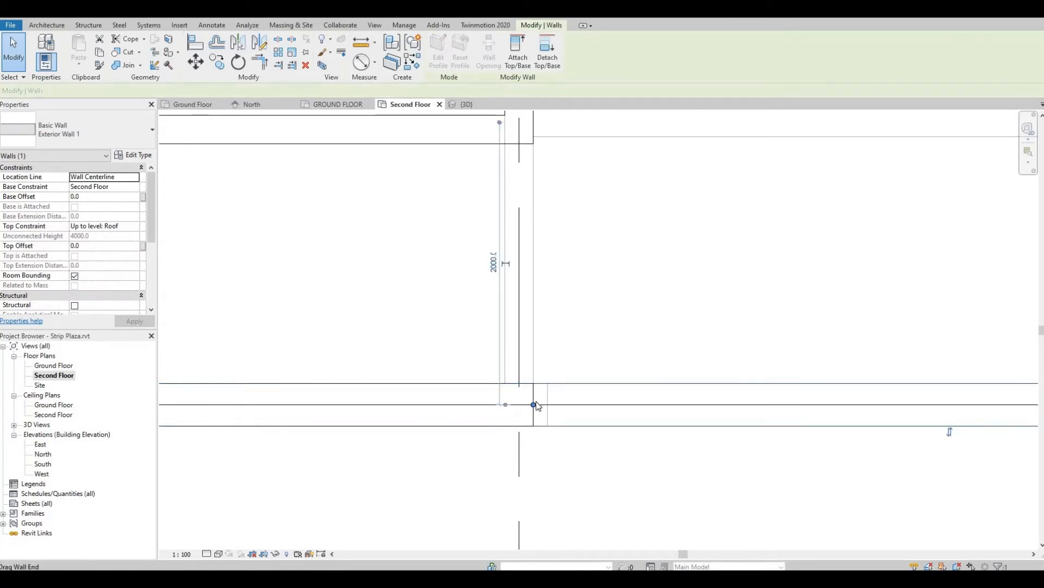
{"action": "left_click_drag", "start_coordinate": [542, 402], "coordinate": [548, 404]}
{"action": "left_click", "coordinate": [547, 404]}
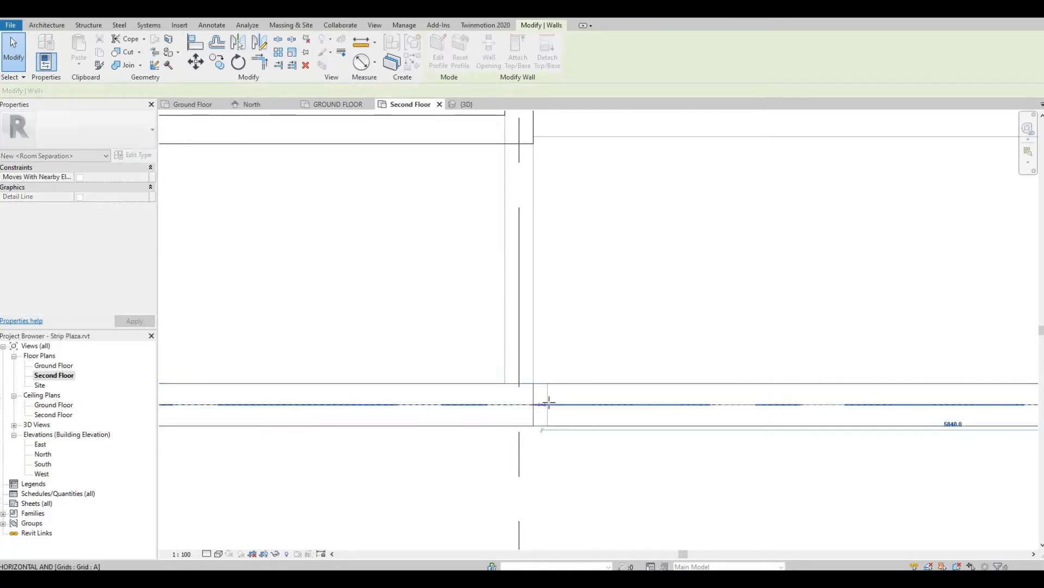
{"action": "left_click", "coordinate": [570, 383]}
{"action": "scroll", "coordinate": [571, 386], "scroll_direction": "down", "scroll_amount": 2}
{"action": "scroll", "coordinate": [581, 377], "scroll_direction": "down", "scroll_amount": 1}
{"action": "key", "text": "Escape"}
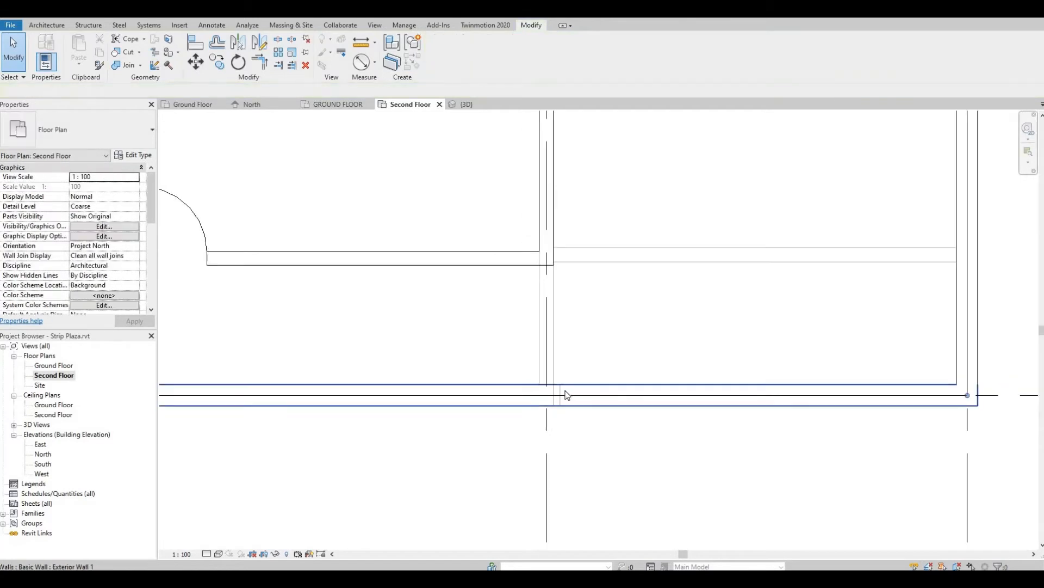
{"action": "left_click", "coordinate": [564, 389]}
{"action": "key", "text": "s"}
{"action": "key", "text": "l"}
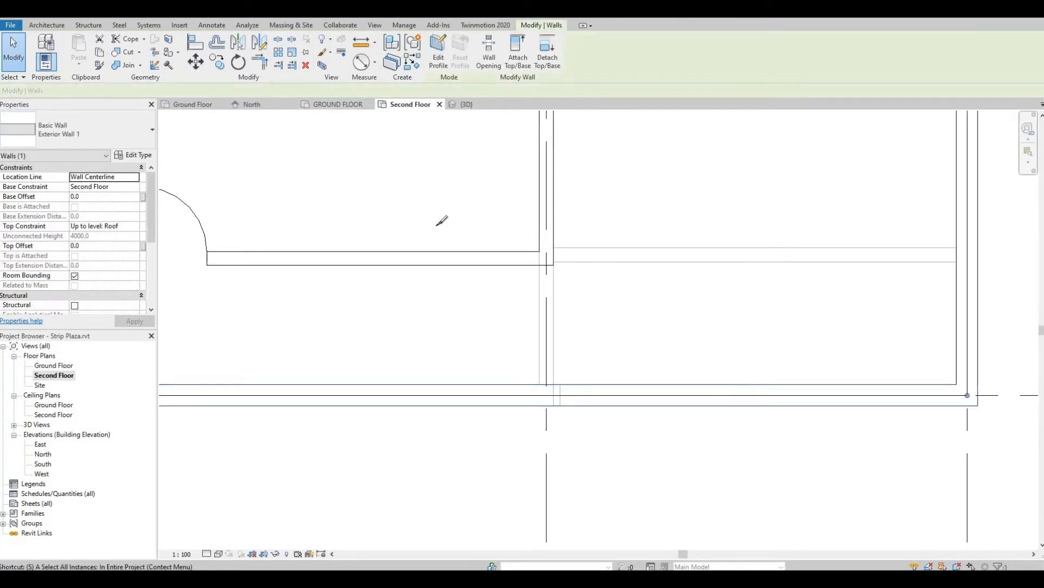
{"action": "scroll", "coordinate": [570, 405], "scroll_direction": "up", "scroll_amount": 2}
{"action": "scroll", "coordinate": [563, 413], "scroll_direction": "up", "scroll_amount": 1}
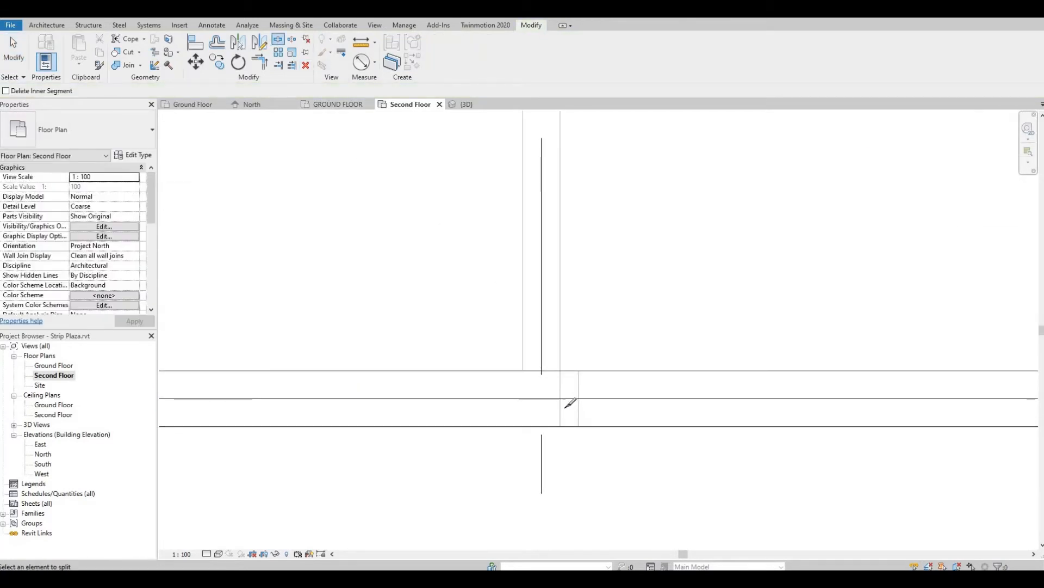
{"action": "key", "text": "Escape"}
- Shorten the Second Floor's grid A exterior wall to end at the grid 6 interior wall's face, 5900 mm from grid 7
{"action": "left_click", "coordinate": [574, 374]}
{"action": "scroll", "coordinate": [574, 374], "scroll_direction": "down", "scroll_amount": 5}
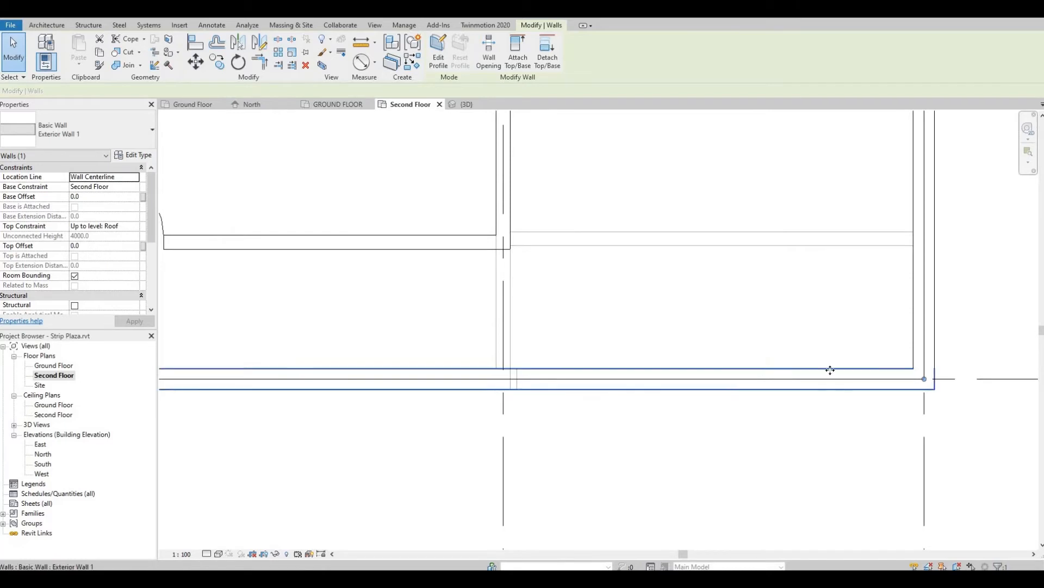
{"action": "scroll", "coordinate": [832, 375], "scroll_direction": "up", "scroll_amount": 3}
{"action": "scroll", "coordinate": [856, 376], "scroll_direction": "down", "scroll_amount": 5}
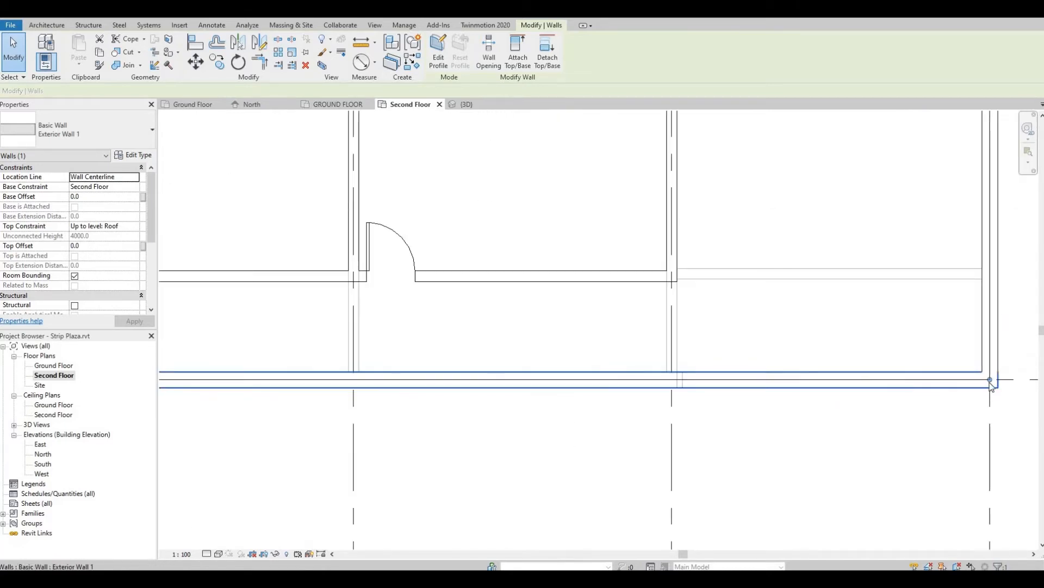
{"action": "left_click_drag", "start_coordinate": [990, 382], "coordinate": [677, 396]}
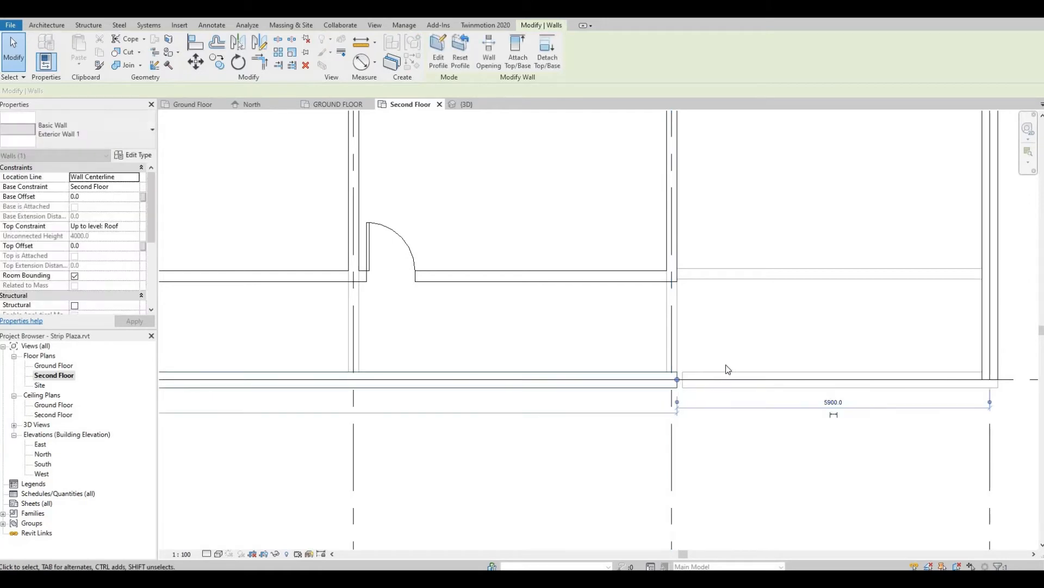
{"action": "key", "text": "Escape"}
- Shorten the Second Floor's grid 7 exterior wall from grid A to just past grid C
{"action": "scroll", "coordinate": [859, 292], "scroll_direction": "up", "scroll_amount": 1}
{"action": "middle_click_drag", "start_coordinate": [859, 292], "coordinate": [662, 323]}
{"action": "scroll", "coordinate": [706, 409], "scroll_direction": "down", "scroll_amount": 3}
{"action": "middle_click_drag", "start_coordinate": [706, 407], "coordinate": [671, 432]}
{"action": "scroll", "coordinate": [671, 432], "scroll_direction": "down", "scroll_amount": 4}
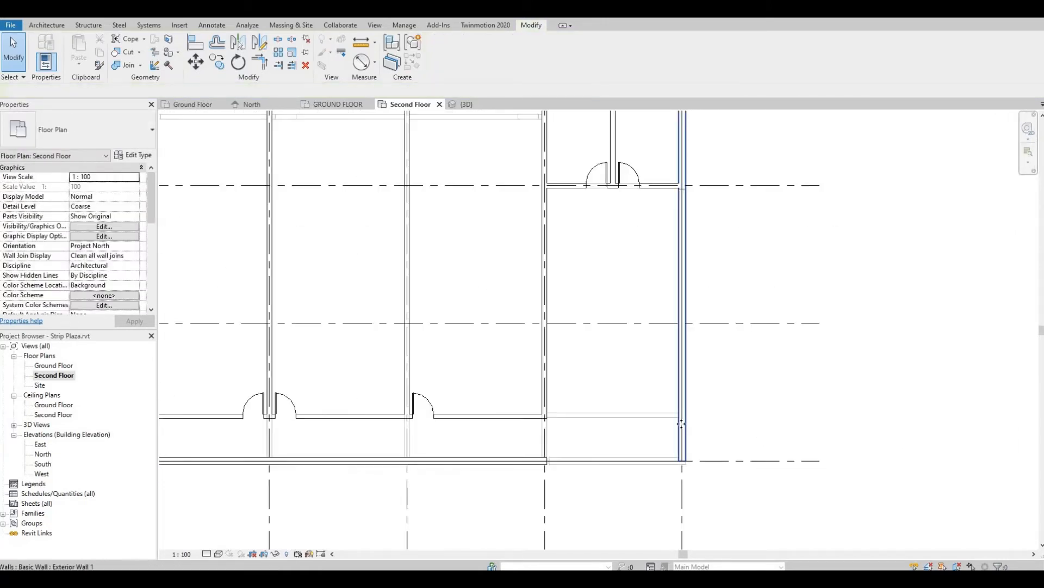
{"action": "left_click", "coordinate": [681, 427]}
{"action": "left_click_drag", "start_coordinate": [684, 464], "coordinate": [680, 186]}
{"action": "scroll", "coordinate": [680, 186], "scroll_direction": "up", "scroll_amount": 8}
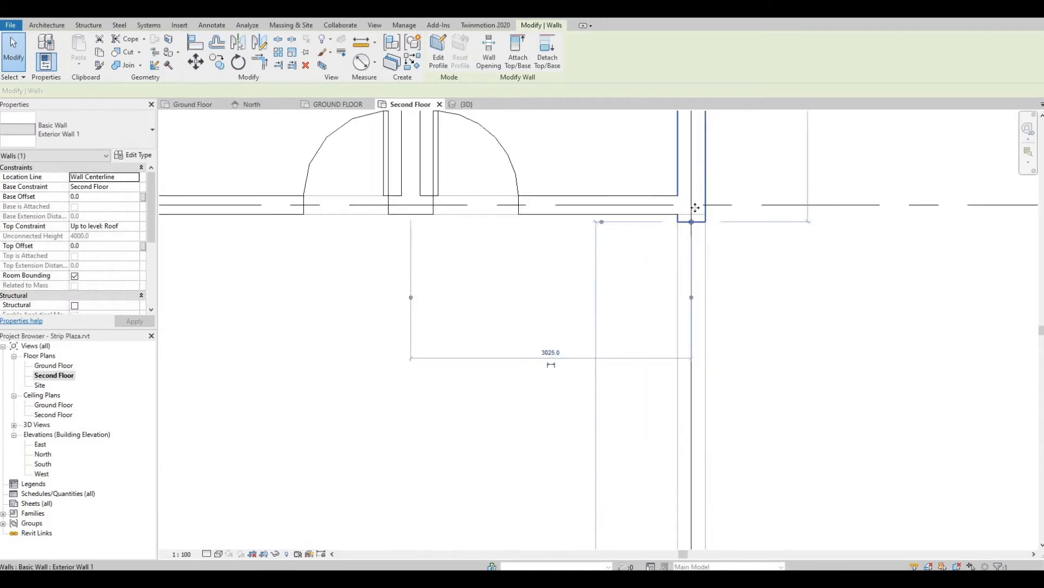
- Align the end of the Second Floor's grid 7 exterior wall with the grid C interior wall's outer face and check it in 3D
{"action": "left_click_drag", "start_coordinate": [688, 293], "coordinate": [689, 262]}
{"action": "scroll", "coordinate": [668, 283], "scroll_direction": "down", "scroll_amount": 10}
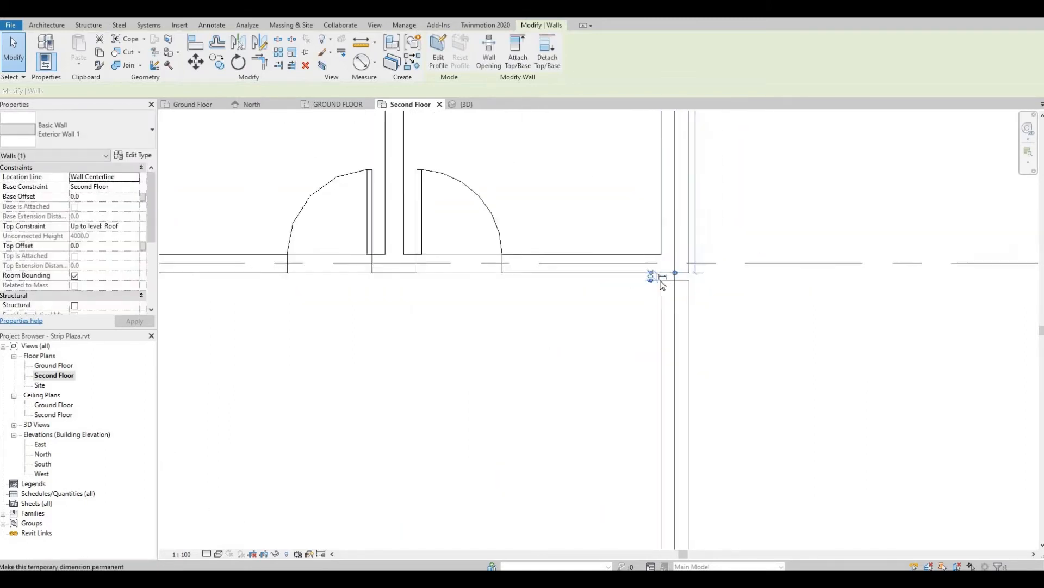
{"action": "key", "text": "Escape"}
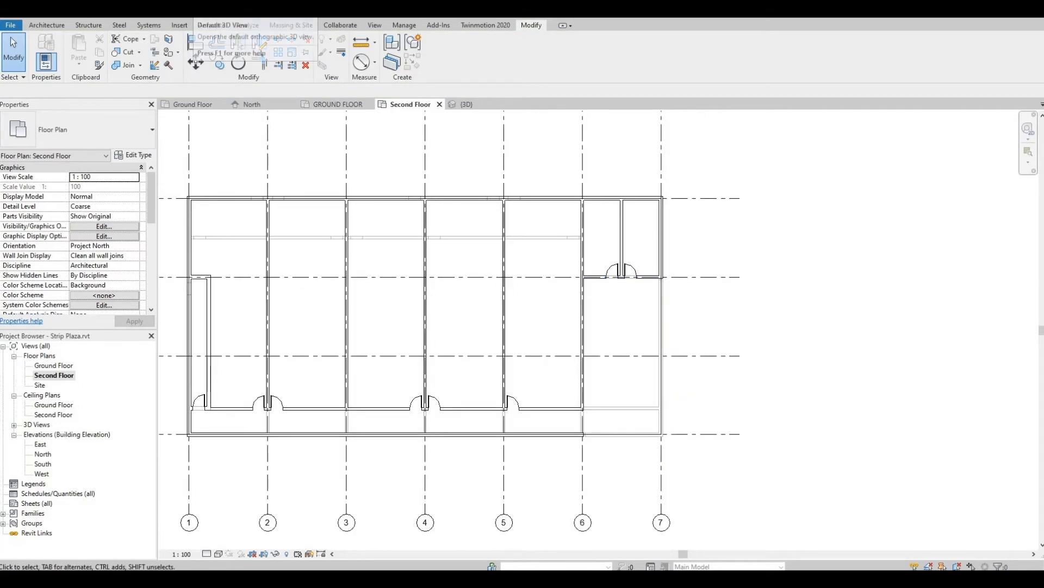
{"action": "left_click", "coordinate": [467, 103]}
{"action": "middle_click_drag", "start_coordinate": [580, 403], "coordinate": [493, 380]}
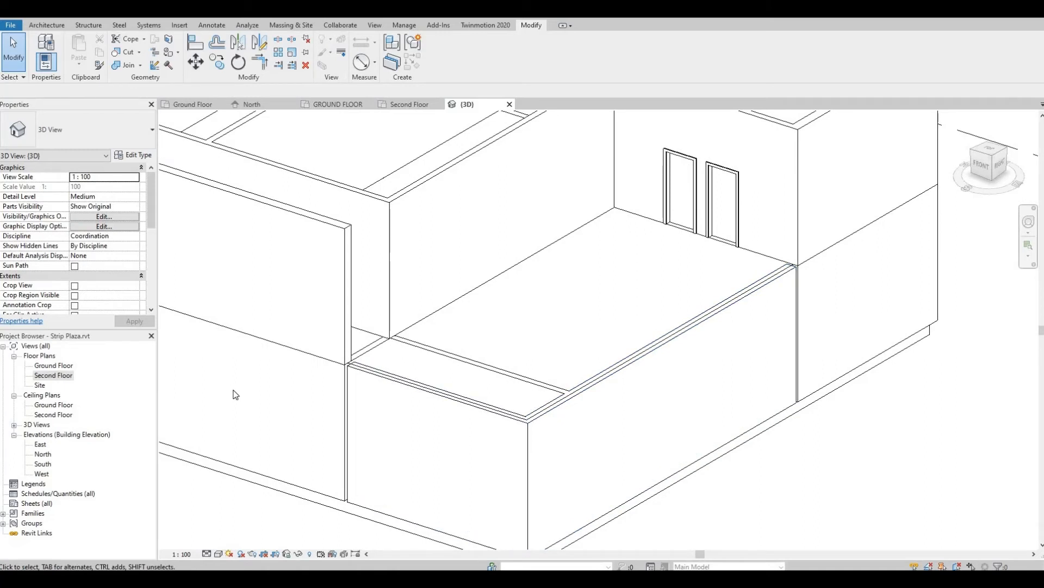
- Start an architectural wall in the Ground Floor plan with the Curtain Wall type
{"action": "double_click", "coordinate": [50, 366]}
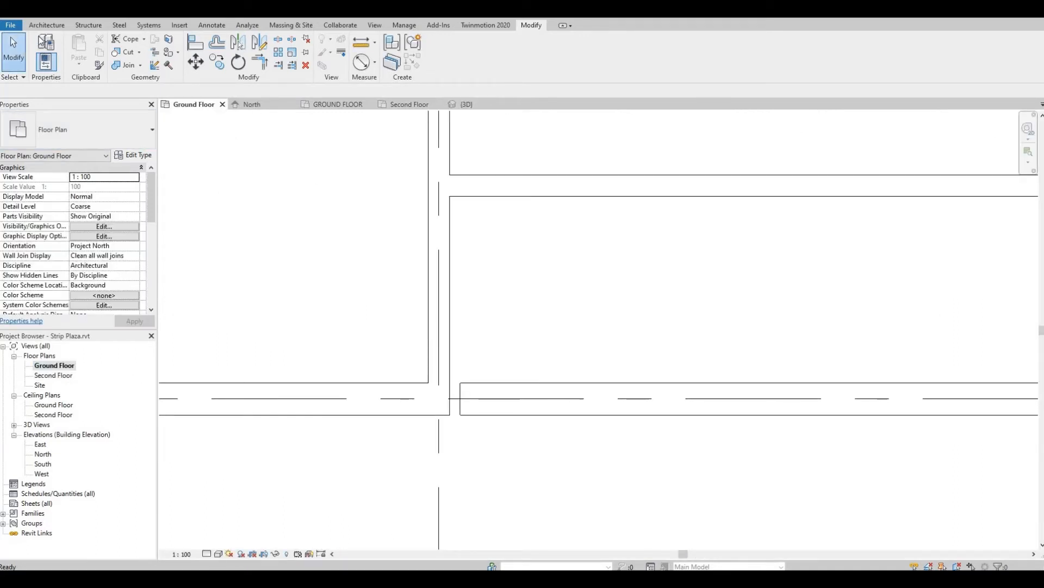
{"action": "left_click", "coordinate": [45, 26]}
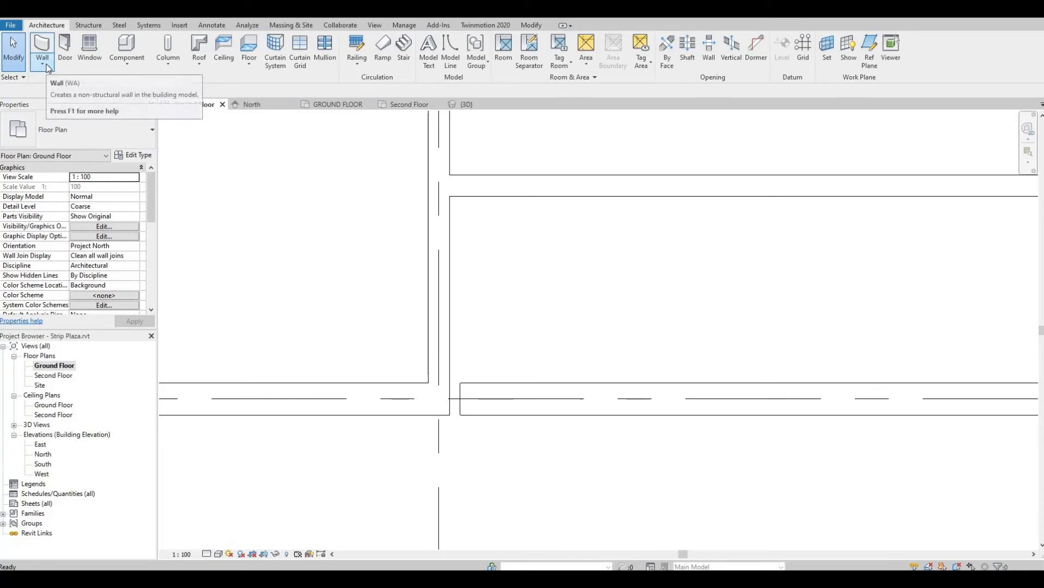
{"action": "left_click", "coordinate": [43, 64]}
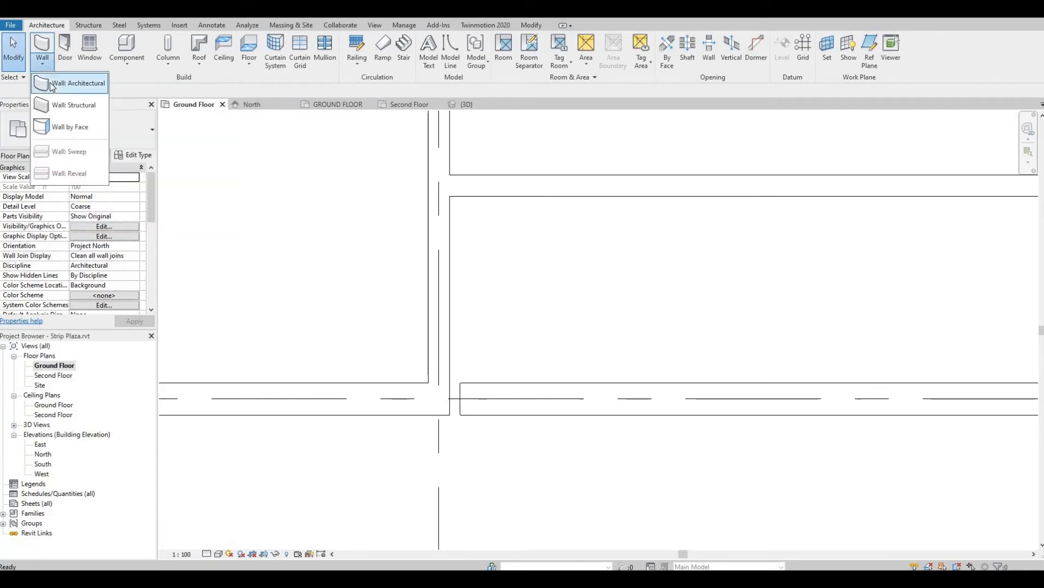
{"action": "left_click", "coordinate": [52, 84]}
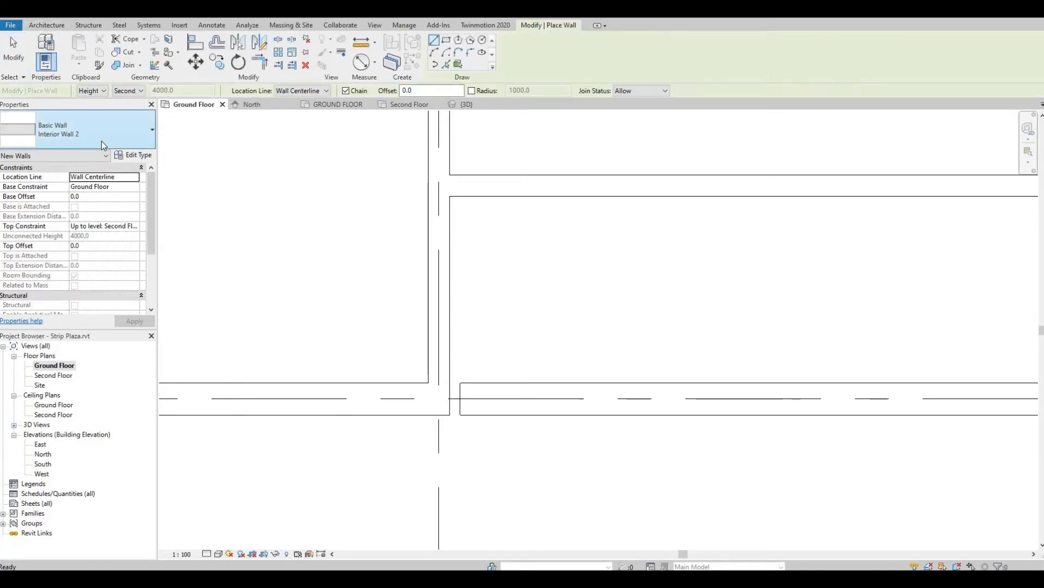
{"action": "left_click", "coordinate": [140, 139]}
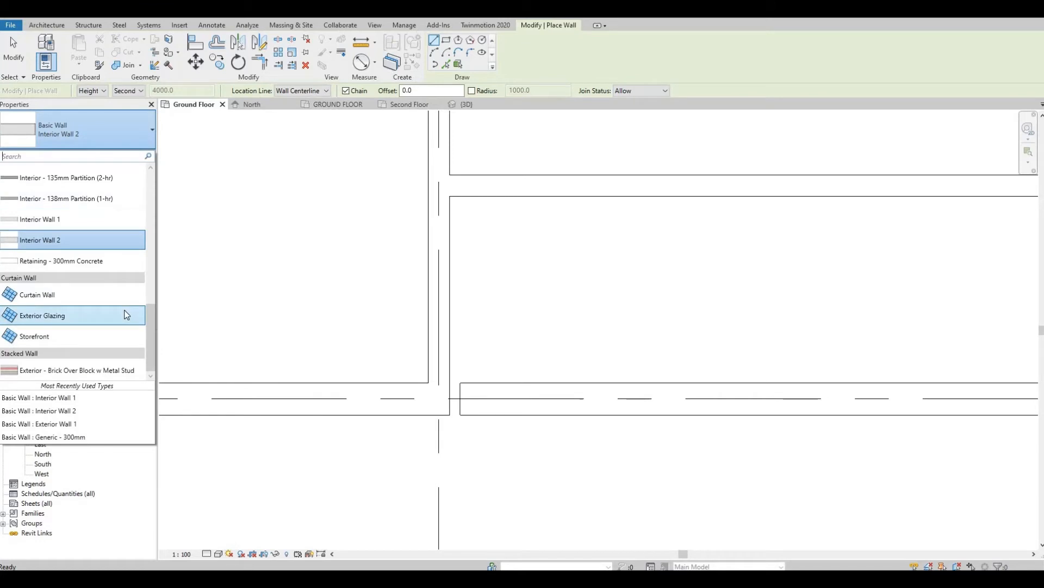
{"action": "left_click", "coordinate": [60, 296]}
{"action": "scroll", "coordinate": [63, 297], "scroll_direction": "down", "scroll_amount": 3}
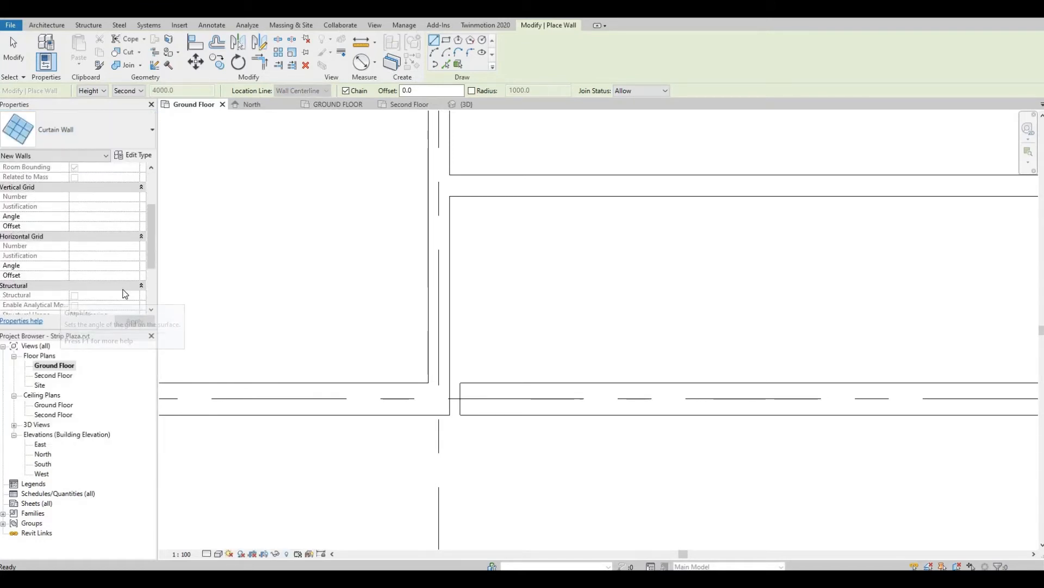
{"action": "scroll", "coordinate": [604, 279], "scroll_direction": "down", "scroll_amount": 1}
{"action": "scroll", "coordinate": [604, 279], "scroll_direction": "down", "scroll_amount": 3}
- Draw a curtain wall along the centerline of the grid 7 exterior wall, from about 300 mm past grid C to just short of grid A
{"action": "middle_click_drag", "start_coordinate": [631, 272], "coordinate": [518, 430]}
{"action": "middle_click_drag", "start_coordinate": [580, 321], "coordinate": [515, 466]}
{"action": "scroll", "coordinate": [598, 247], "scroll_direction": "down", "scroll_amount": 1}
{"action": "scroll", "coordinate": [598, 246], "scroll_direction": "down", "scroll_amount": 1}
{"action": "middle_click_drag", "start_coordinate": [598, 246], "coordinate": [549, 348]}
{"action": "scroll", "coordinate": [595, 161], "scroll_direction": "up", "scroll_amount": 3}
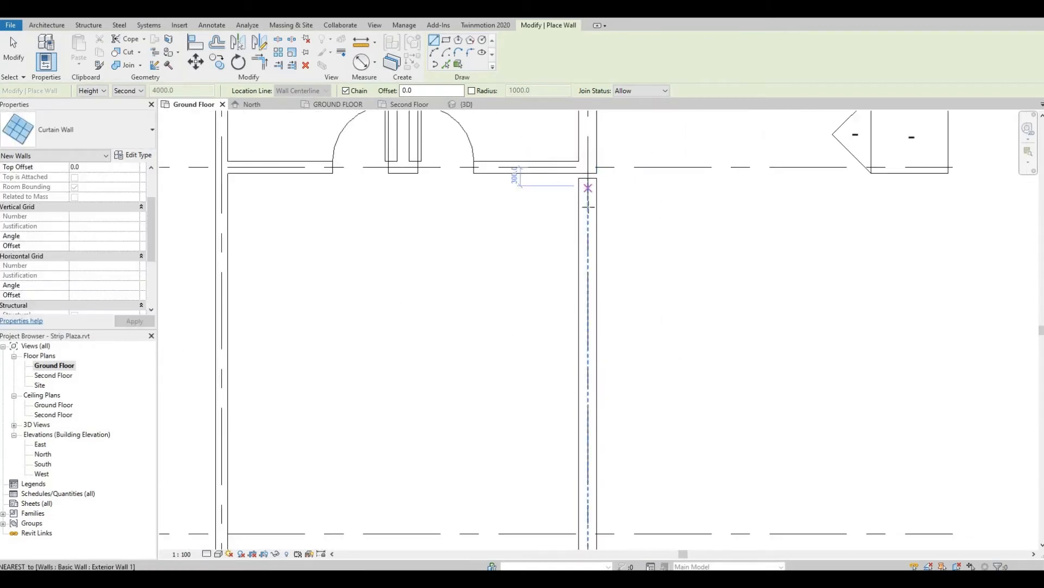
{"action": "left_click", "coordinate": [588, 186]}
{"action": "middle_click_drag", "start_coordinate": [597, 456], "coordinate": [572, 173]}
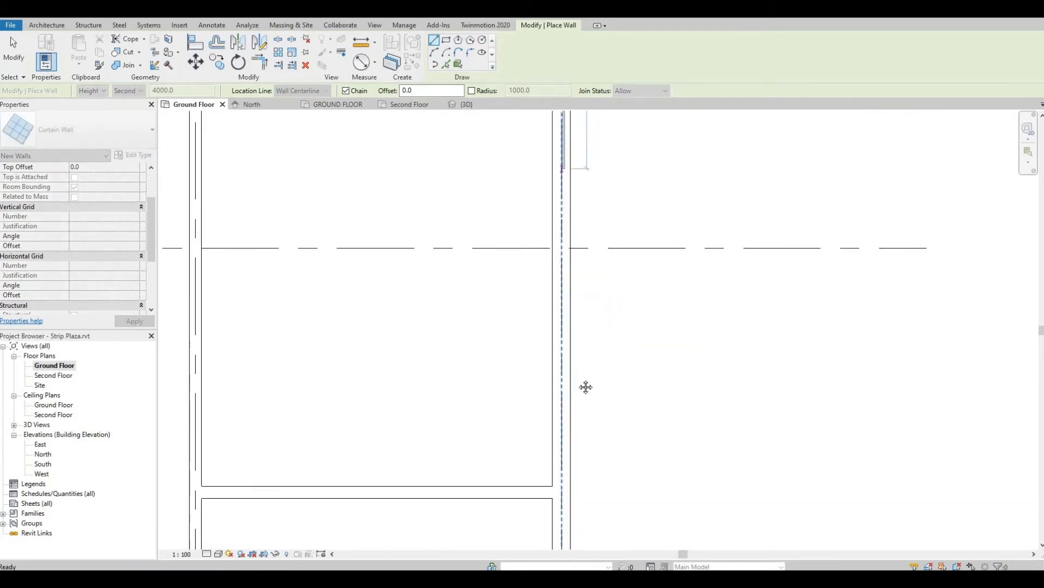
{"action": "middle_click_drag", "start_coordinate": [580, 386], "coordinate": [565, 150]}
{"action": "scroll", "coordinate": [550, 318], "scroll_direction": "up", "scroll_amount": 1}
{"action": "scroll", "coordinate": [552, 368], "scroll_direction": "up", "scroll_amount": 1}
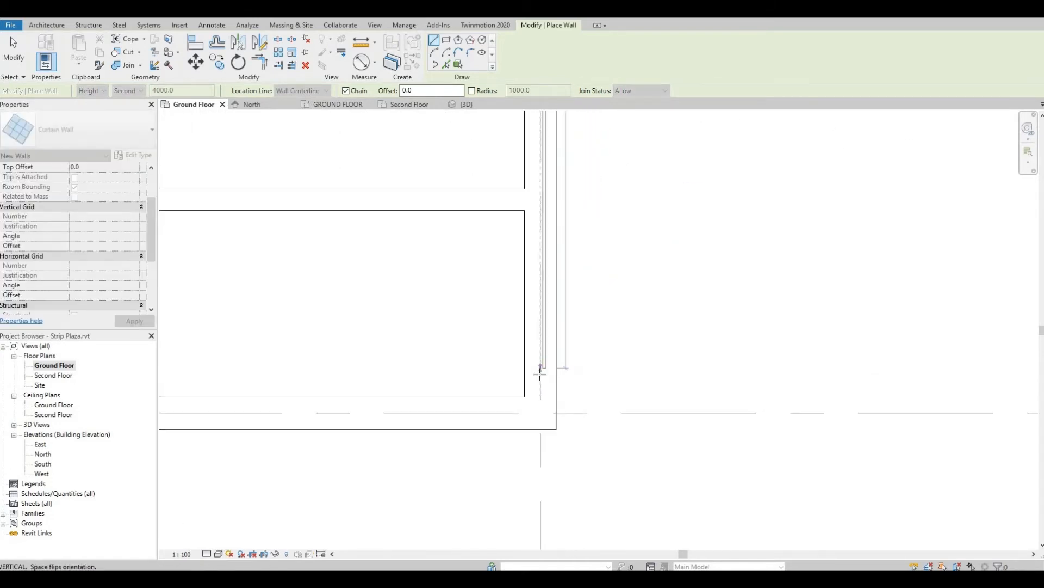
{"action": "left_click", "coordinate": [521, 398]}
{"action": "key", "text": "Escape"}
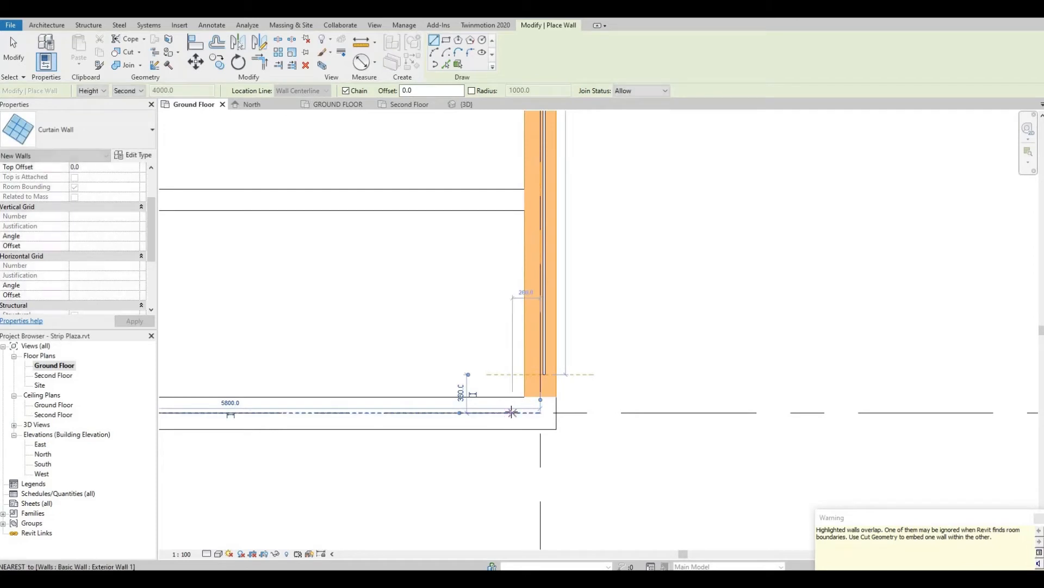
- Draw a curtain wall about 5400 mm long along the grid A exterior wall's centerline between grids 7 and 6
{"action": "left_click", "coordinate": [512, 413]}
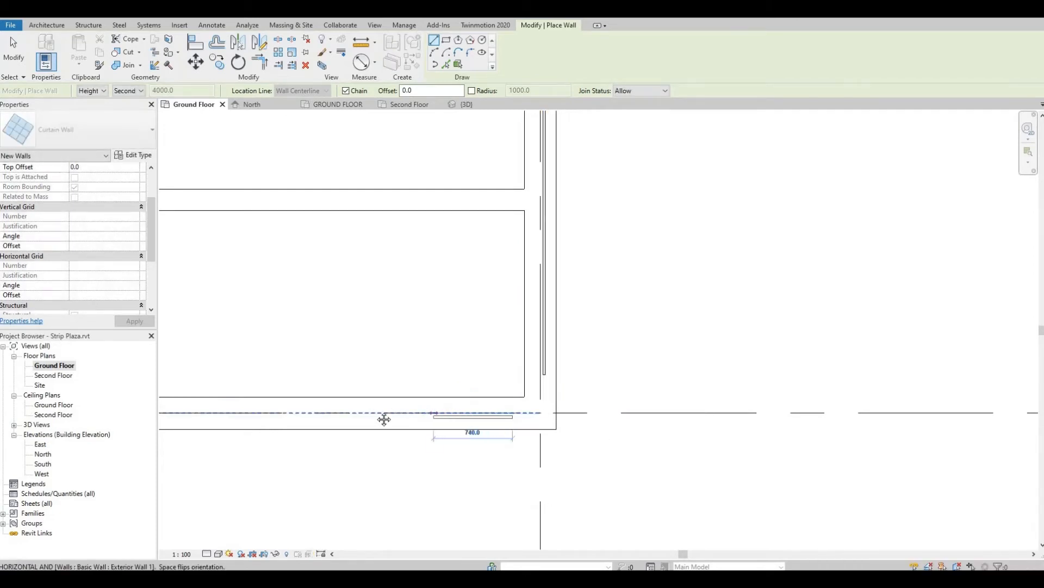
{"action": "middle_click_drag", "start_coordinate": [376, 411], "coordinate": [750, 381]}
{"action": "scroll", "coordinate": [745, 381], "scroll_direction": "down", "scroll_amount": 2}
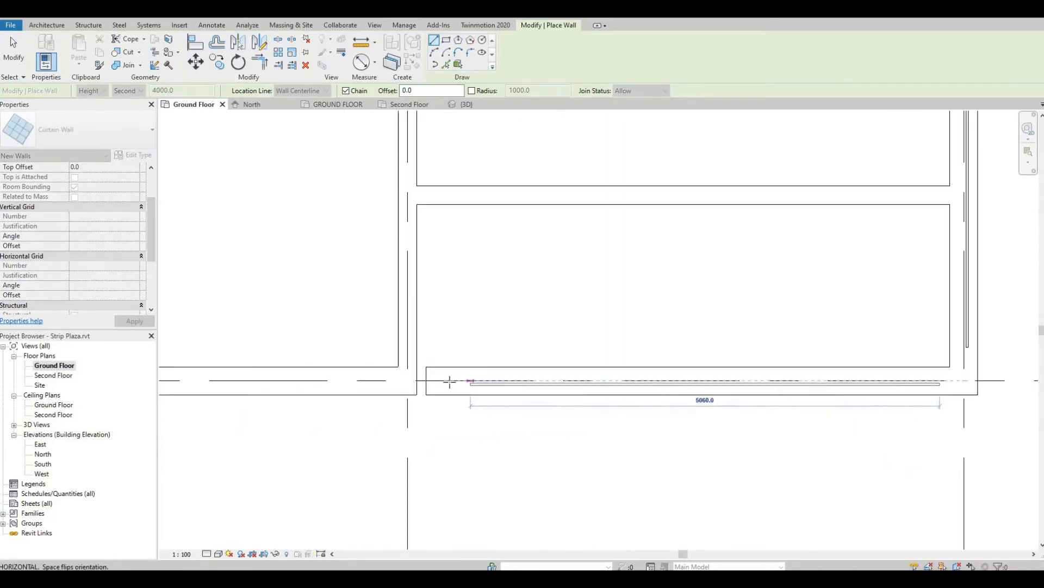
{"action": "scroll", "coordinate": [468, 384], "scroll_direction": "up", "scroll_amount": 2}
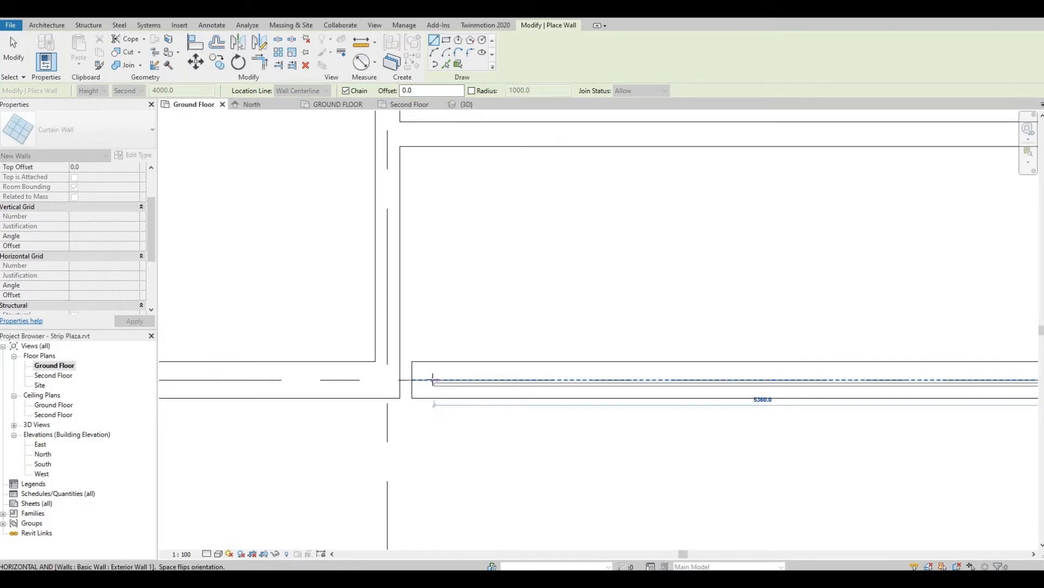
{"action": "left_click", "coordinate": [434, 380]}
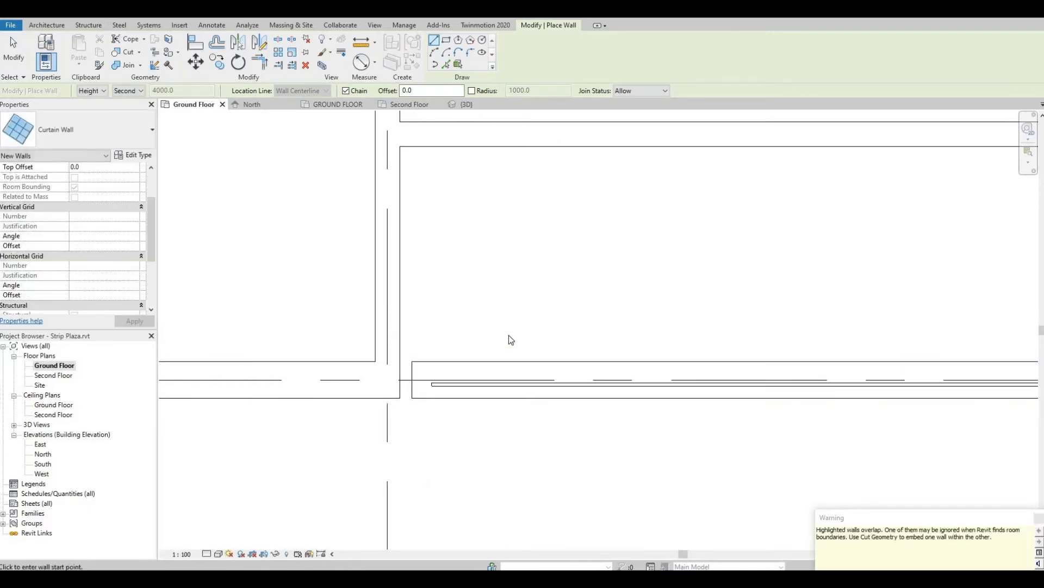
{"action": "key", "text": "Escape"}
{"action": "key", "text": "Escape"}
{"action": "scroll", "coordinate": [587, 321], "scroll_direction": "down", "scroll_amount": 2}
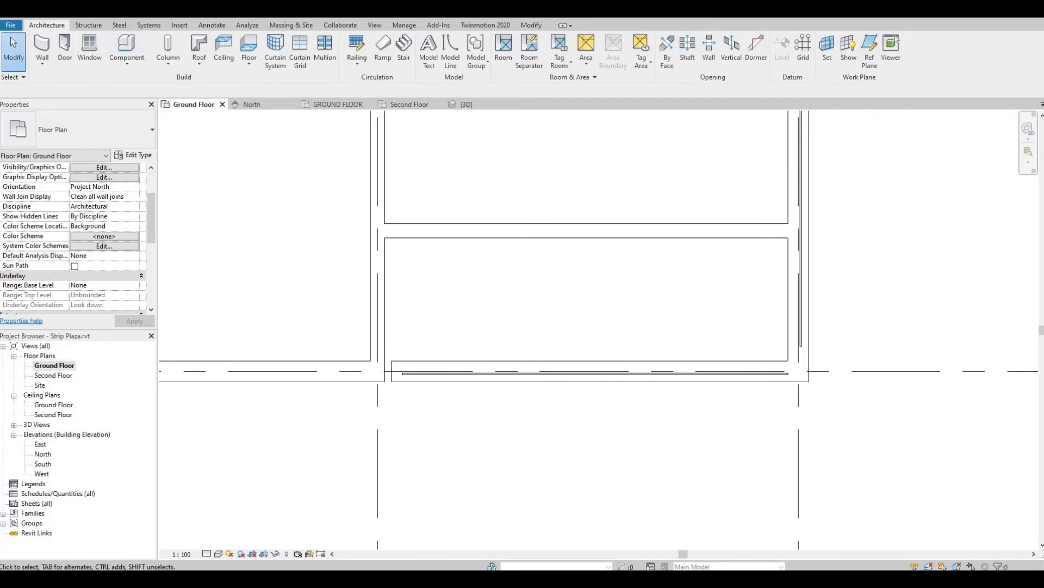
- Cut the ground floor's grid A exterior wall with its embedded curtain wall in the 3D view
{"action": "left_click", "coordinate": [202, 10]}
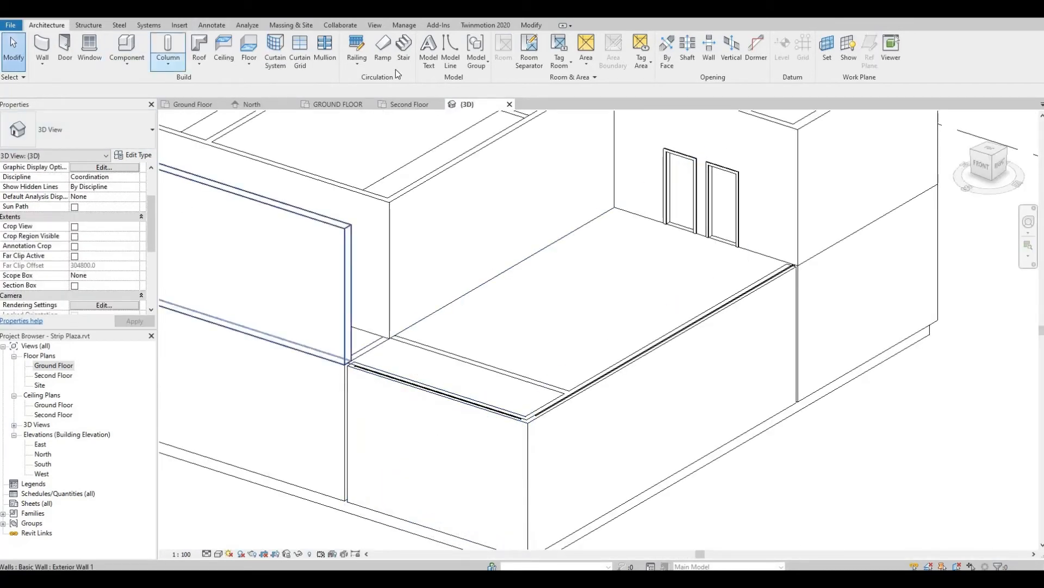
{"action": "left_click", "coordinate": [532, 25]}
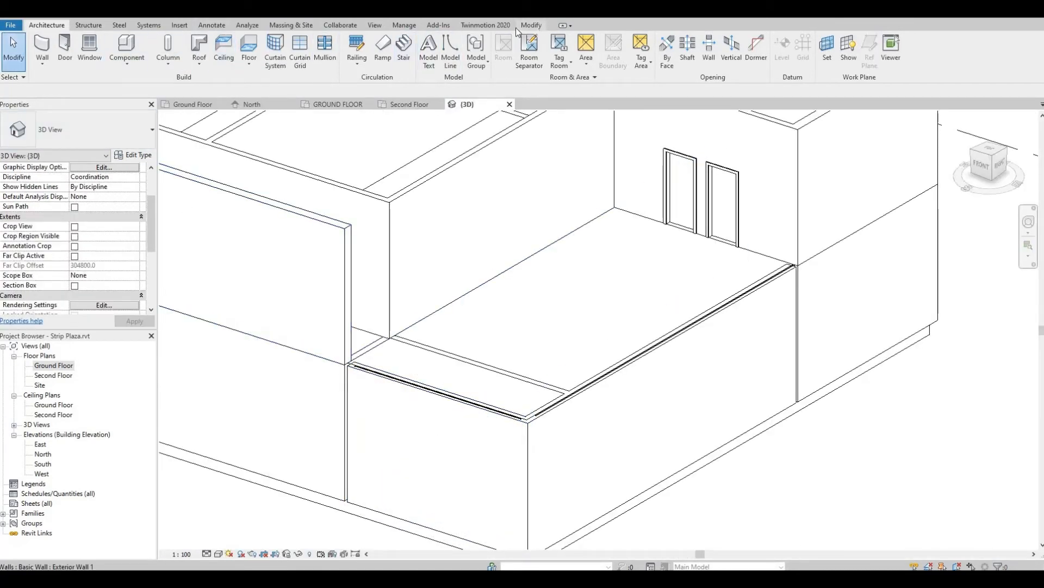
{"action": "left_click", "coordinate": [156, 65]}
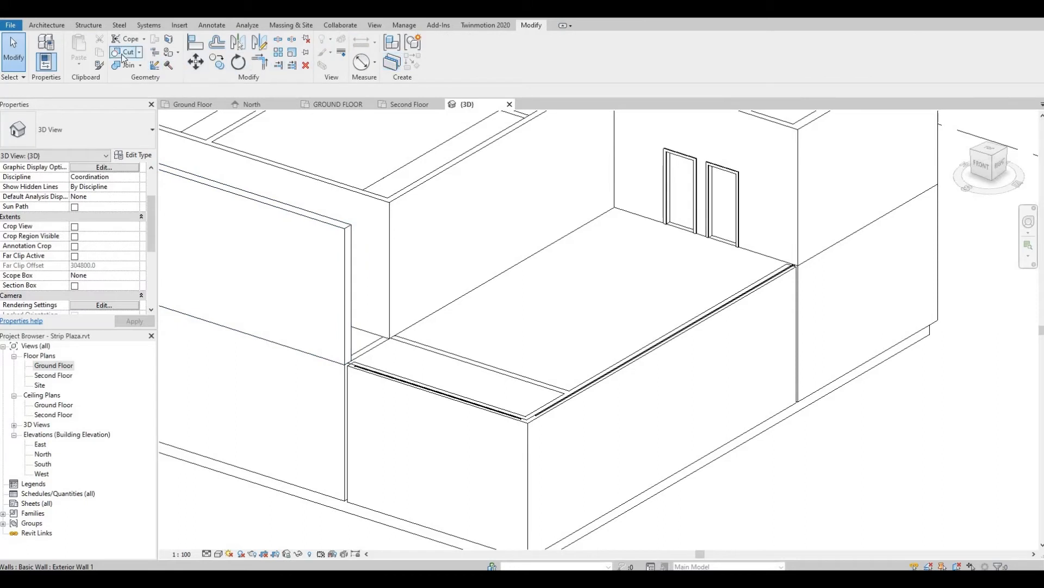
{"action": "left_click", "coordinate": [124, 53]}
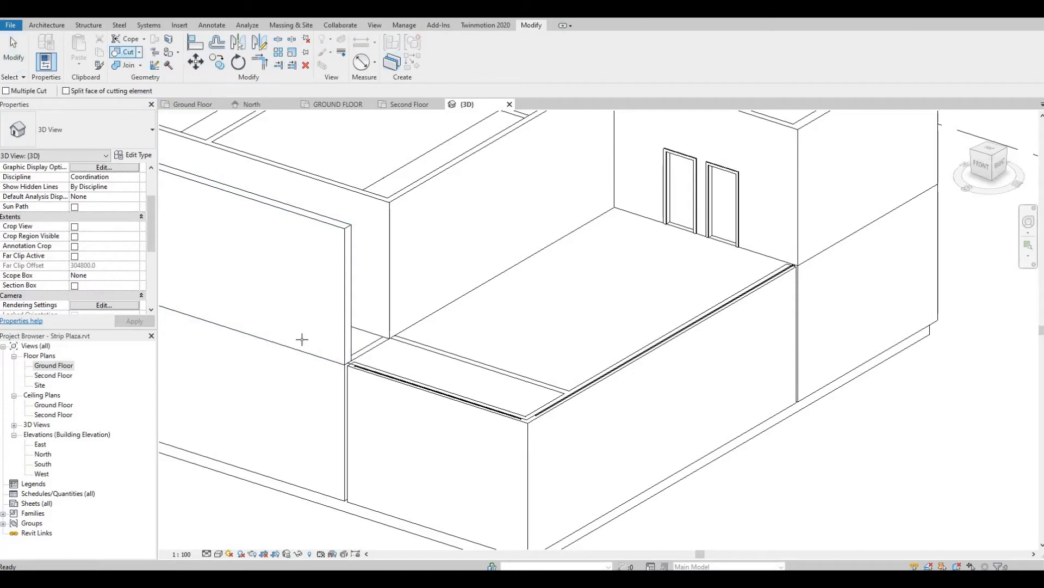
{"action": "left_click", "coordinate": [395, 382]}
{"action": "scroll", "coordinate": [396, 379], "scroll_direction": "up", "scroll_amount": 6}
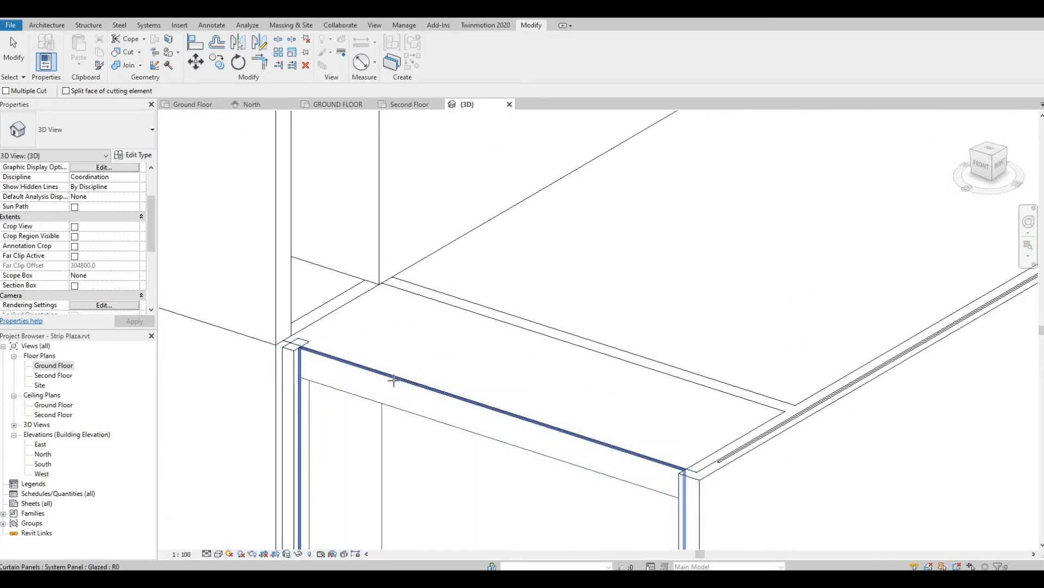
- Cut the ground floor's grid 7 exterior wall with its embedded curtain wall
{"action": "scroll", "coordinate": [395, 379], "scroll_direction": "down", "scroll_amount": 3}
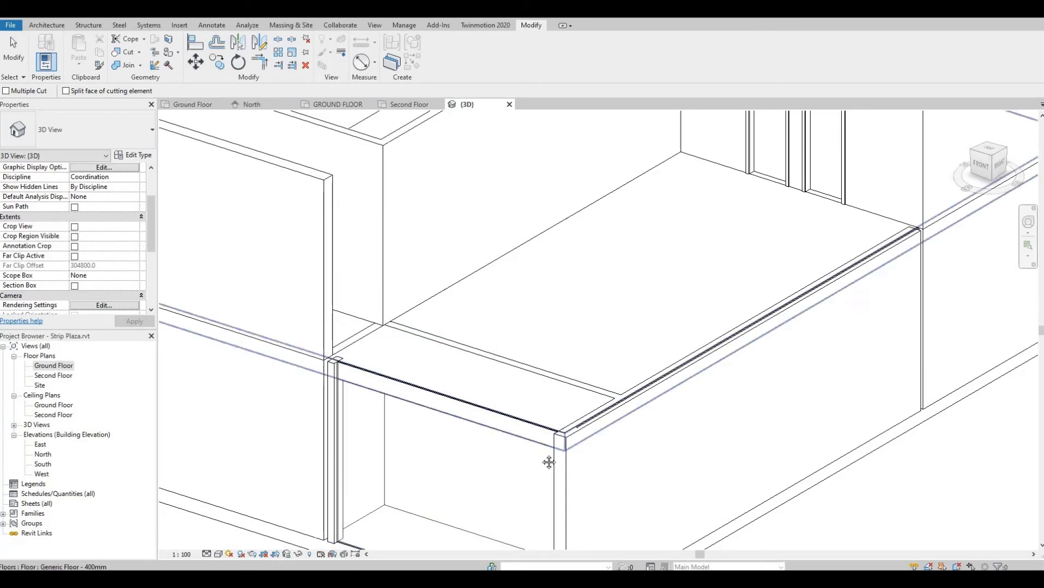
{"action": "scroll", "coordinate": [484, 419], "scroll_direction": "up", "scroll_amount": 4}
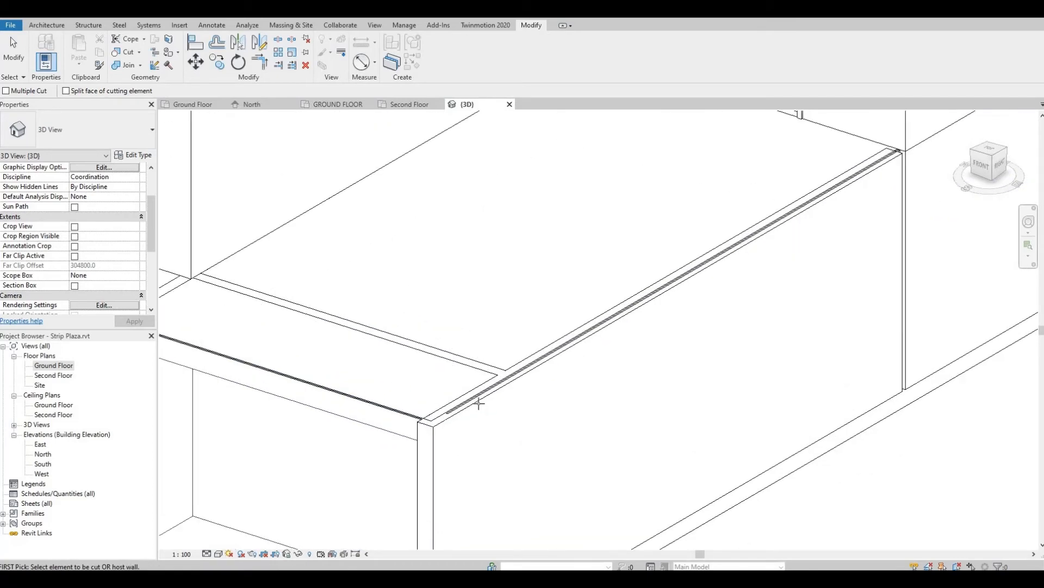
{"action": "scroll", "coordinate": [477, 402], "scroll_direction": "up", "scroll_amount": 2}
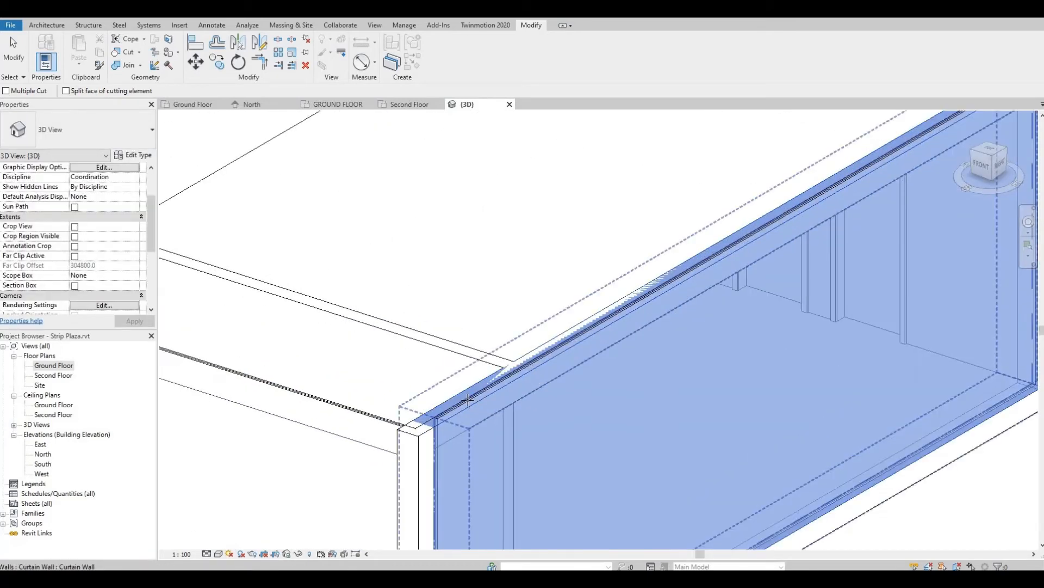
{"action": "scroll", "coordinate": [468, 400], "scroll_direction": "down", "scroll_amount": 5}
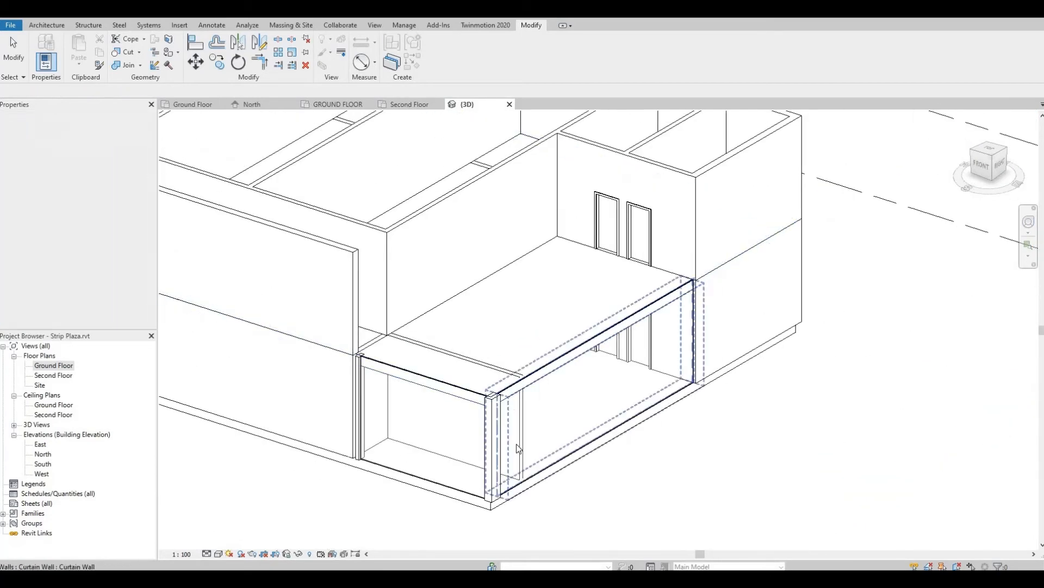
- Stretch the top of the corner bay's grid A exterior wall upward to a top offset of about 2310 mm
{"action": "left_click", "coordinate": [459, 392]}
{"action": "scroll", "coordinate": [484, 397], "scroll_direction": "up", "scroll_amount": 1}
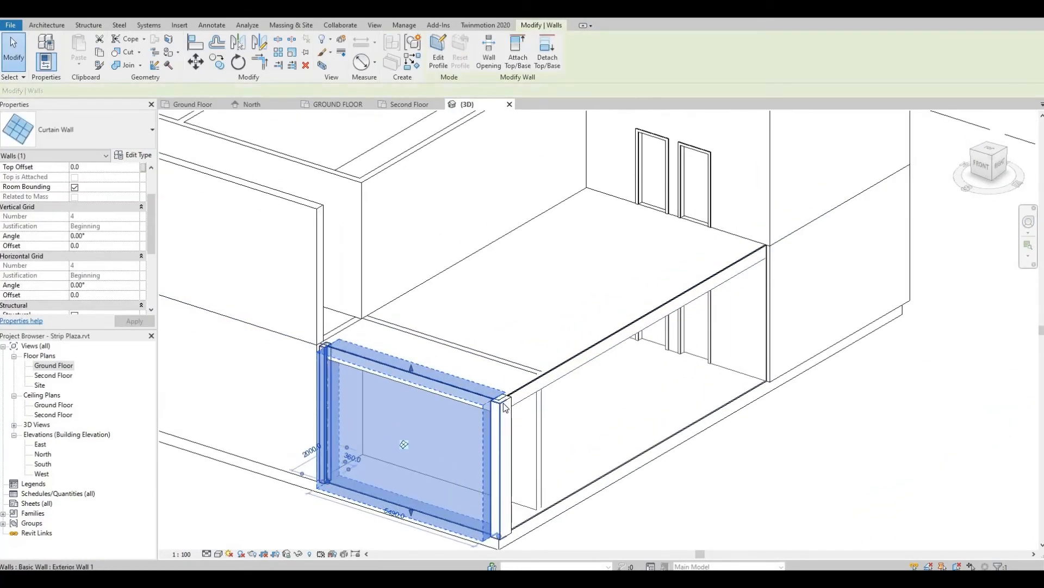
{"action": "scroll", "coordinate": [504, 402], "scroll_direction": "up", "scroll_amount": 2}
{"action": "key", "text": "Escape"}
{"action": "left_click", "coordinate": [498, 400]}
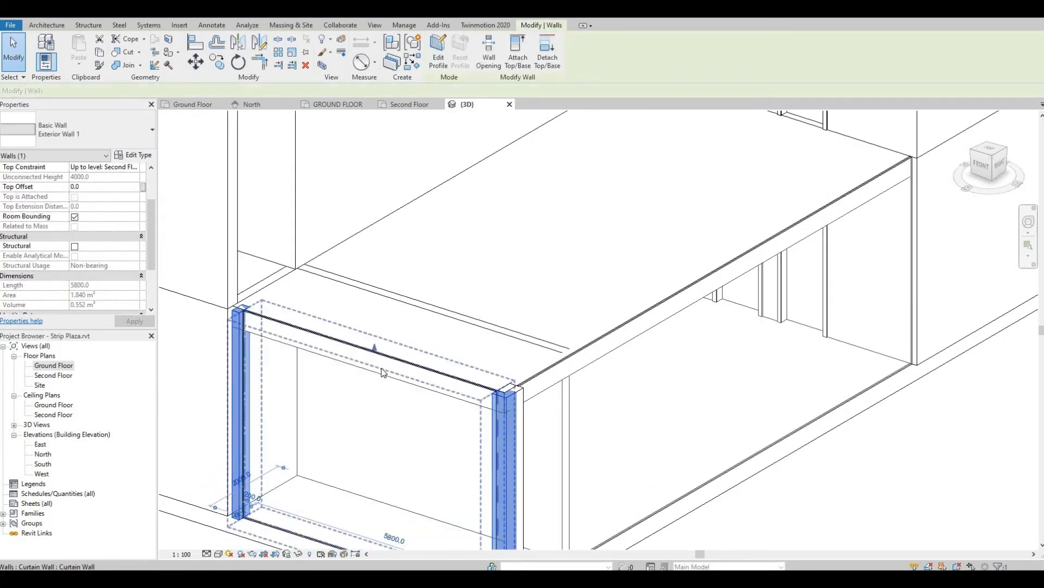
{"action": "left_click_drag", "start_coordinate": [375, 349], "coordinate": [384, 252]}
{"action": "scroll", "coordinate": [385, 254], "scroll_direction": "down", "scroll_amount": 1}
{"action": "middle_click_drag", "start_coordinate": [399, 245], "coordinate": [419, 403]}
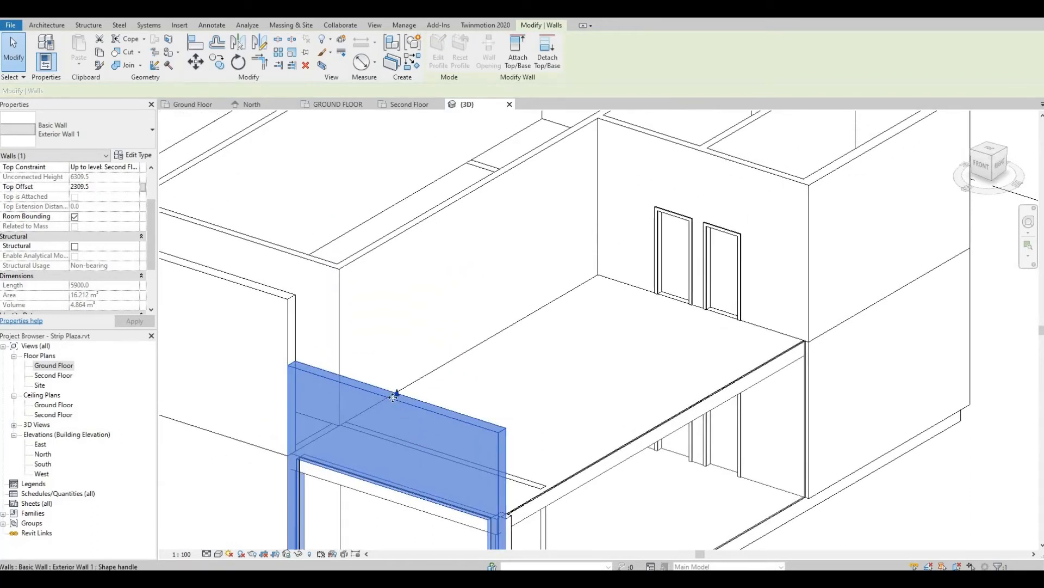
- Set the top constraint of the corner bay's grid A exterior wall to Up to level: Roof
{"action": "left_click", "coordinate": [133, 168]}
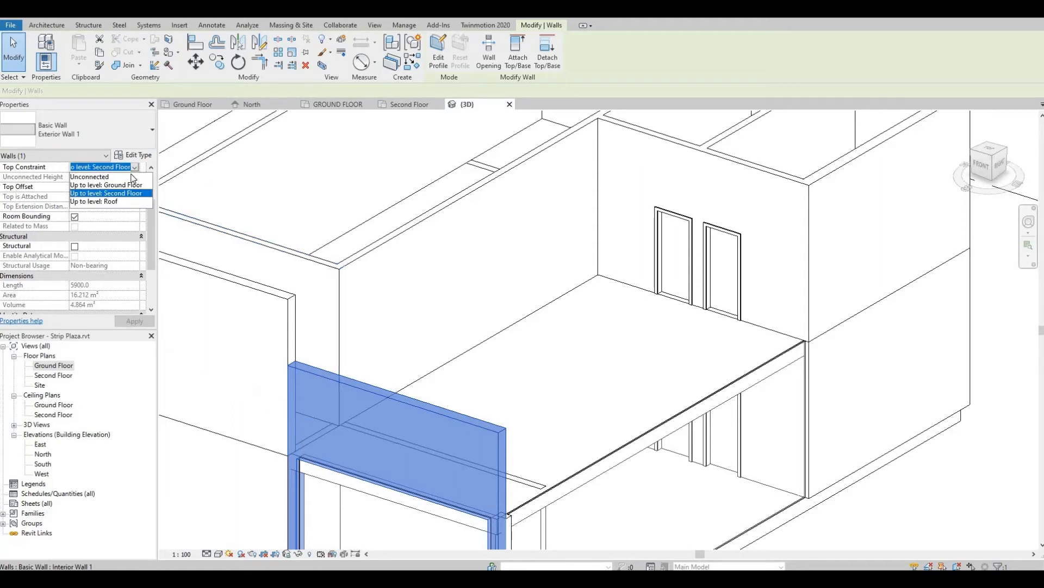
{"action": "left_click", "coordinate": [111, 202]}
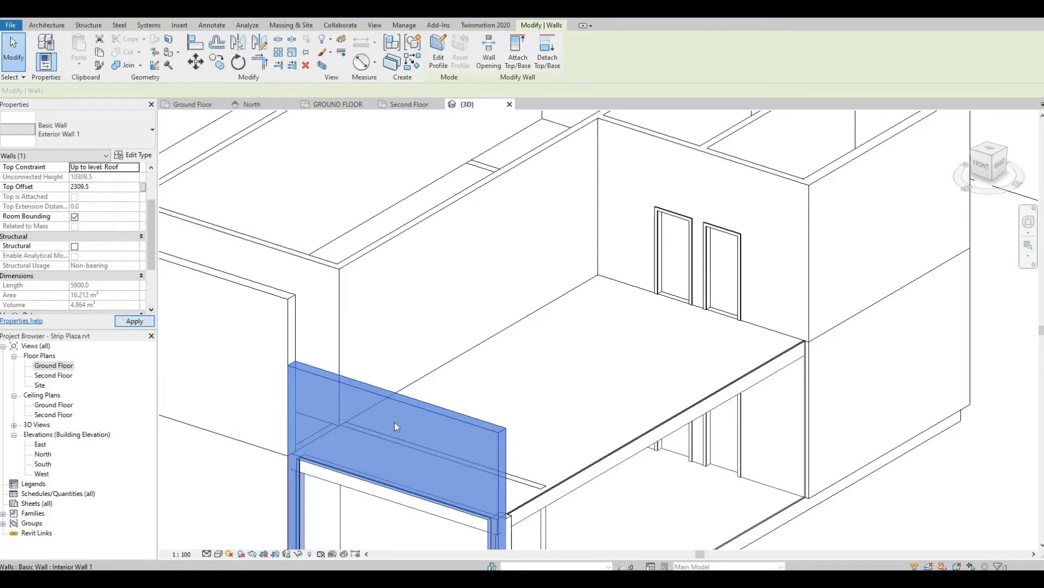
{"action": "left_click", "coordinate": [538, 502]}
{"action": "key", "text": "Escape"}
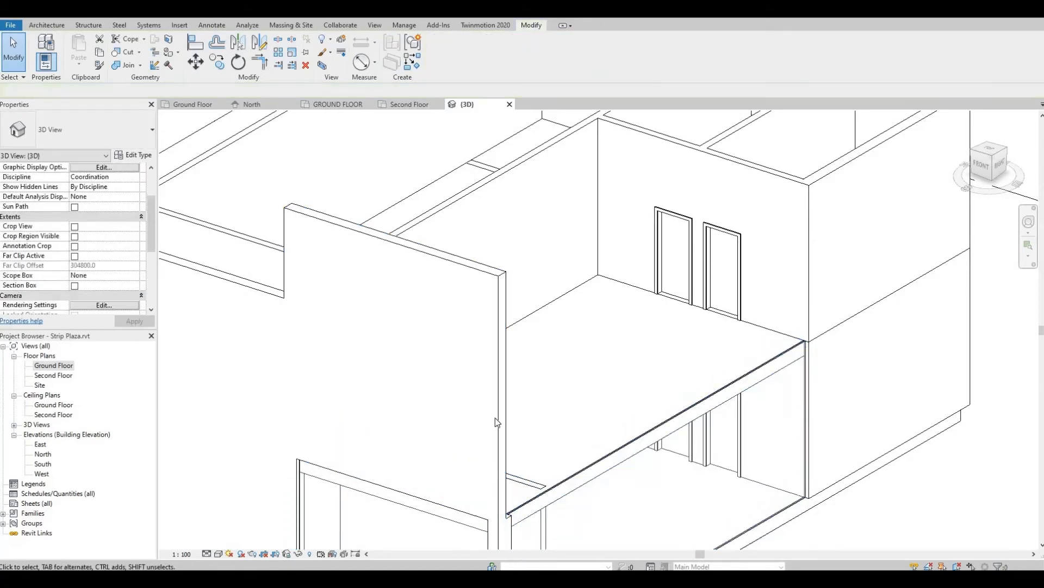
- Set the top constraint of the corner bay's grid 7 exterior wall to Up to level: Roof
{"action": "scroll", "coordinate": [522, 422], "scroll_direction": "up", "scroll_amount": 5}
{"action": "left_click", "coordinate": [531, 430]}
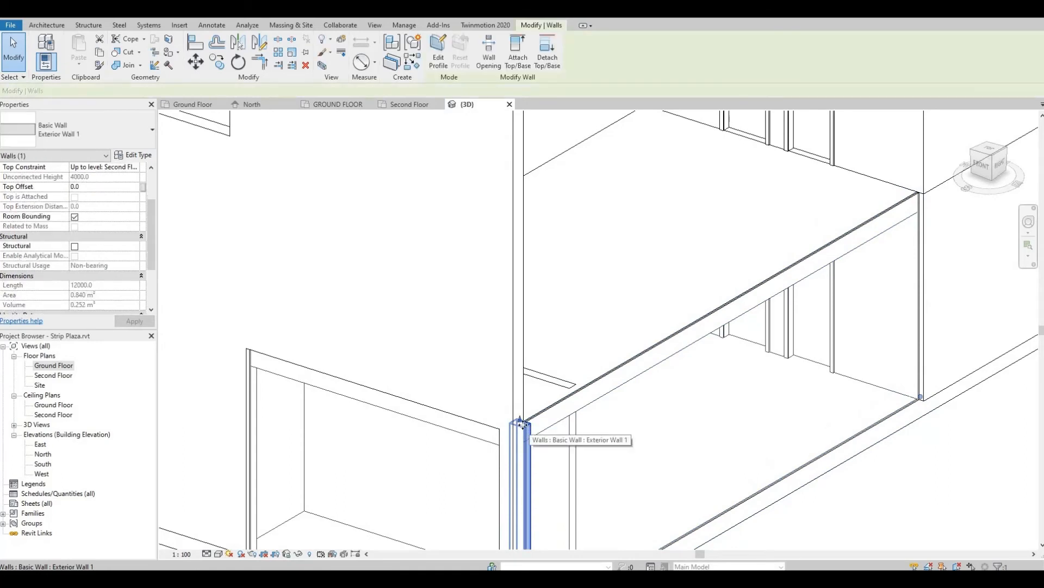
{"action": "left_click", "coordinate": [138, 168]}
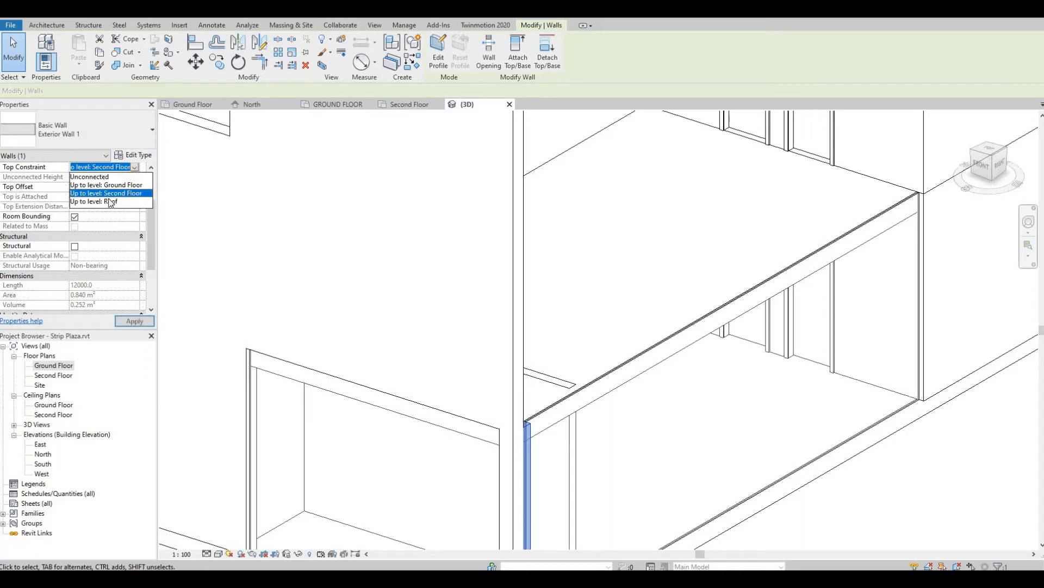
{"action": "left_click", "coordinate": [106, 202]}
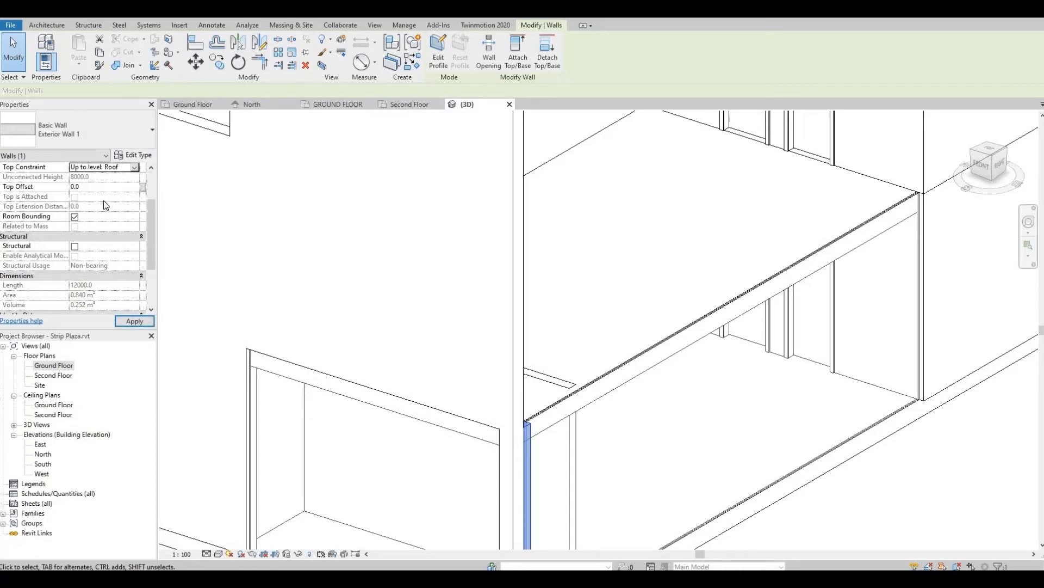
{"action": "left_click", "coordinate": [130, 323]}
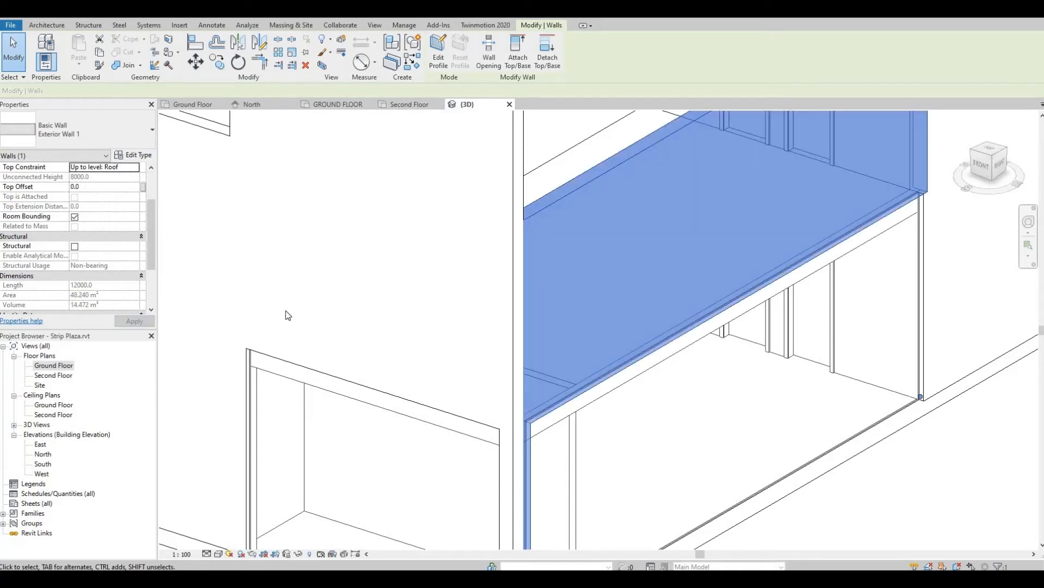
{"action": "scroll", "coordinate": [316, 309], "scroll_direction": "down", "scroll_amount": 2}
{"action": "left_click", "coordinate": [384, 328]}
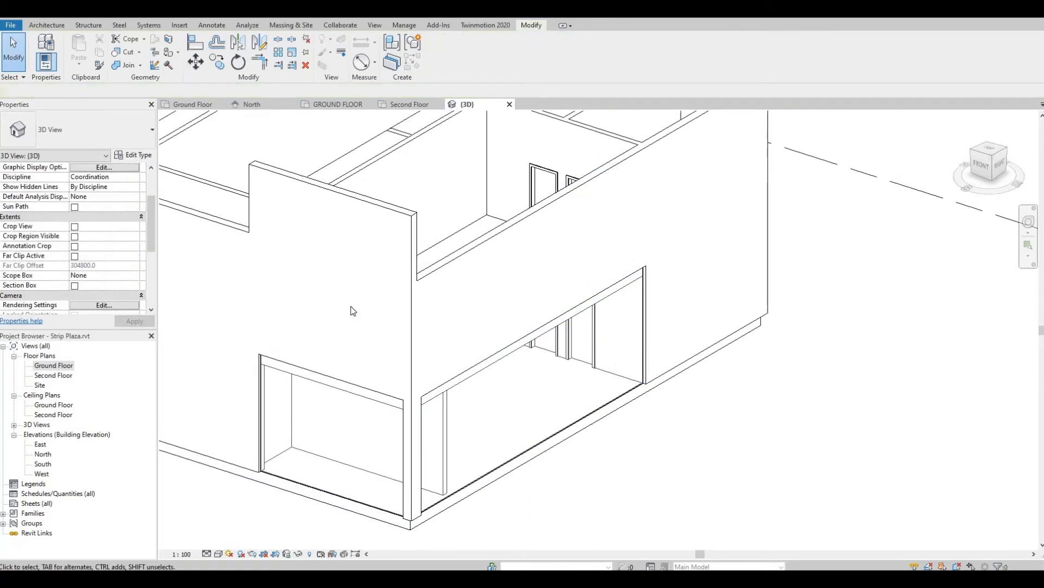
- Set the top offset of the corner bay's grid A exterior wall to 0
{"action": "middle_click_drag", "start_coordinate": [351, 306], "coordinate": [482, 319], "text": "shift"}
{"action": "middle_click_drag", "start_coordinate": [279, 185], "coordinate": [396, 198]}
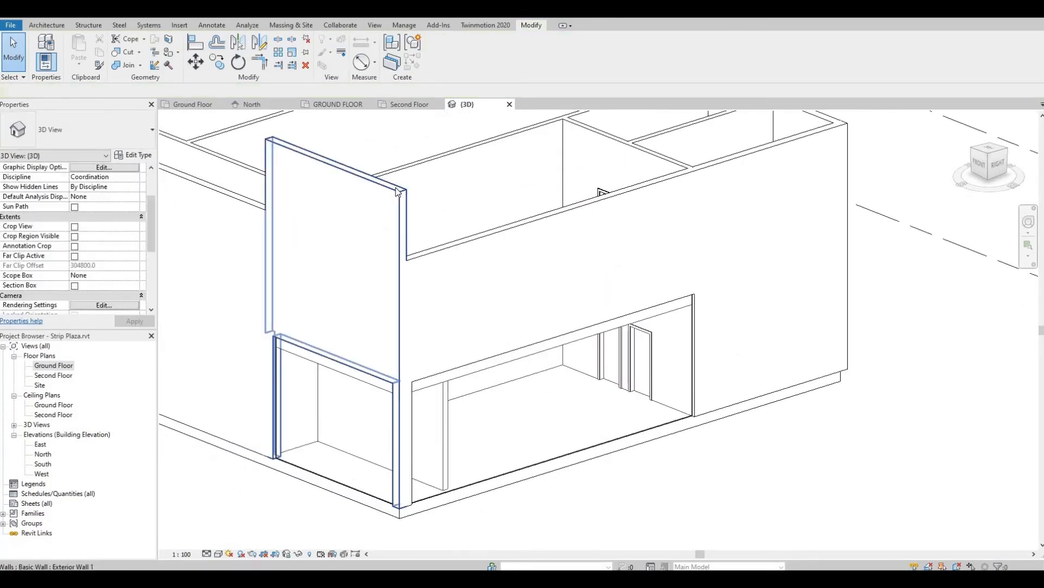
{"action": "left_click", "coordinate": [355, 201]}
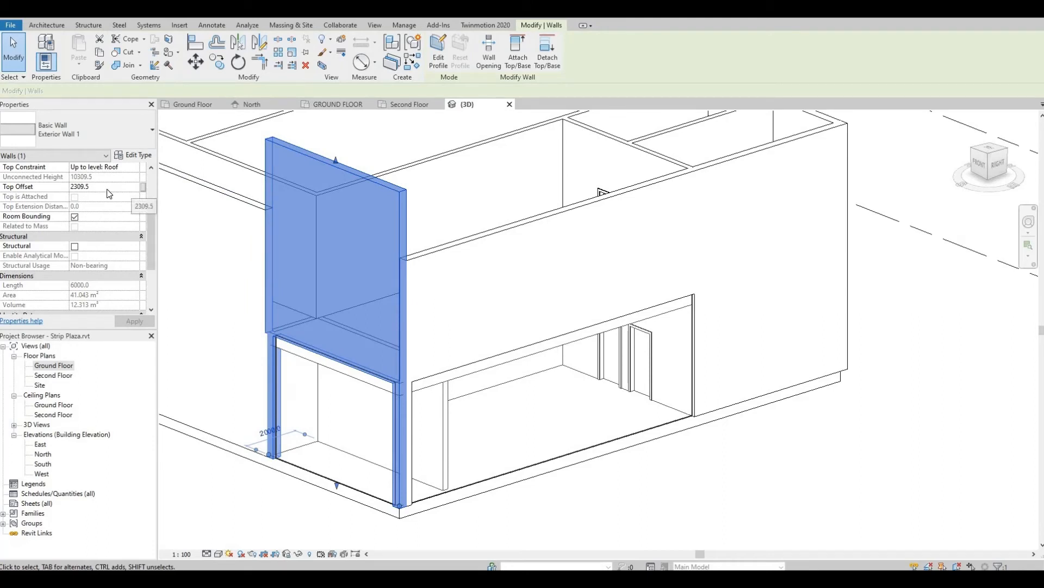
{"action": "left_click", "coordinate": [115, 188]}
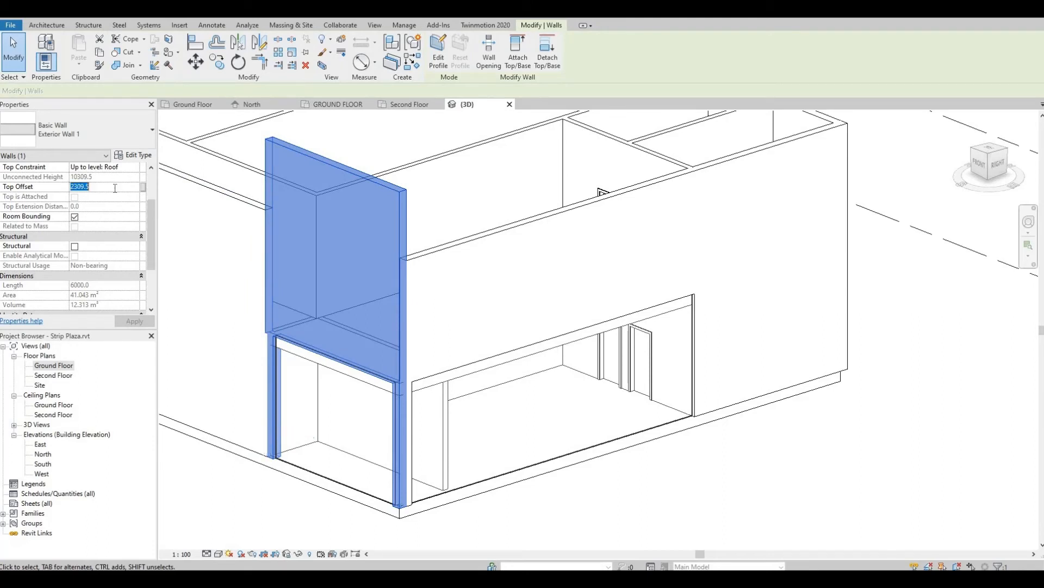
{"action": "type", "text": "0"}
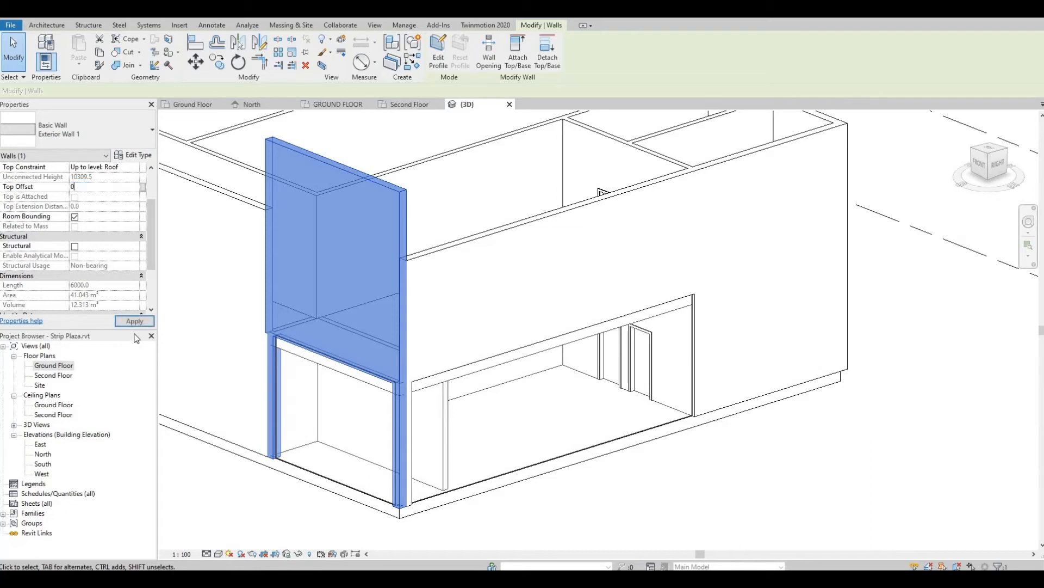
{"action": "left_click", "coordinate": [135, 321]}
{"action": "left_click", "coordinate": [343, 333]}
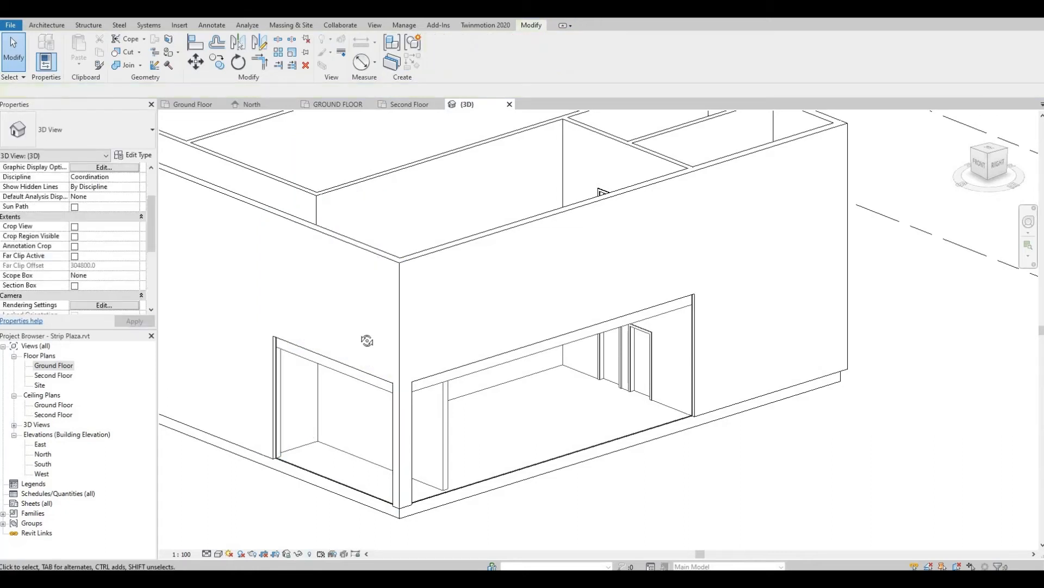
- Stretch the top of the grid A curtain wall up into the second floor, to a top offset of about 2778 mm
{"action": "middle_click_drag", "start_coordinate": [367, 340], "coordinate": [463, 306], "text": "shift"}
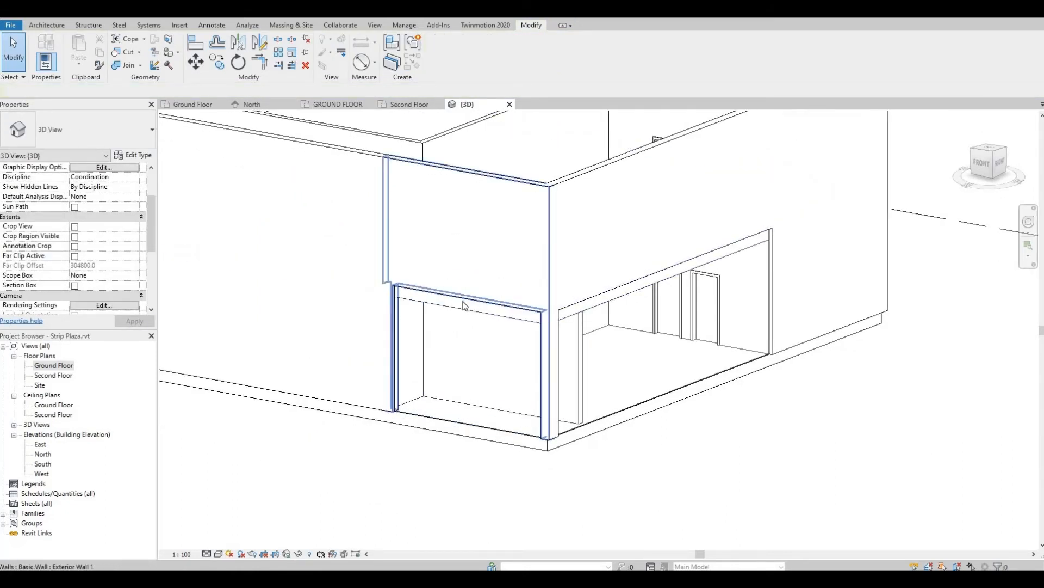
{"action": "left_click", "coordinate": [405, 289]}
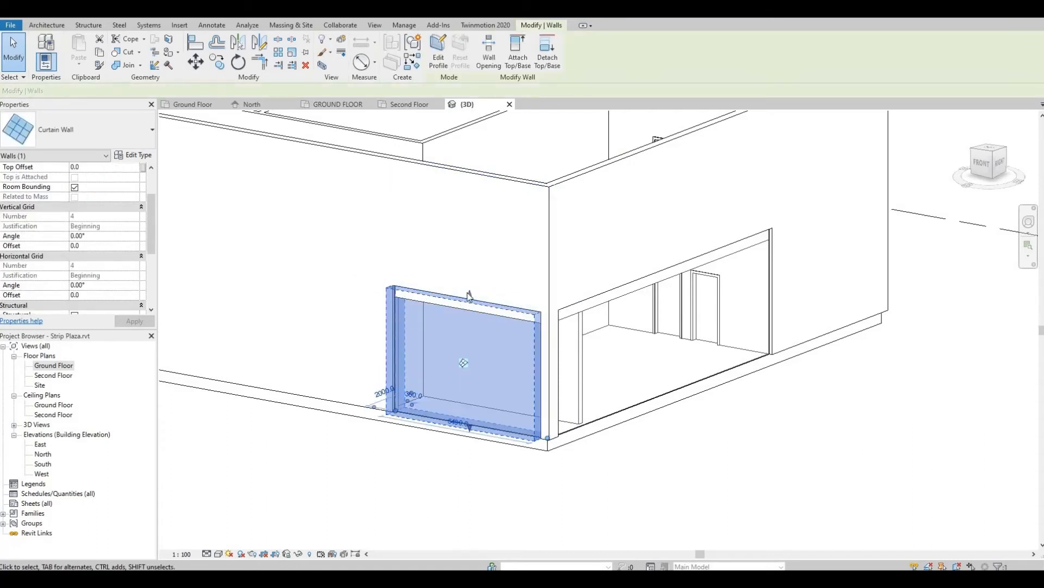
{"action": "left_click_drag", "start_coordinate": [471, 294], "coordinate": [476, 208]}
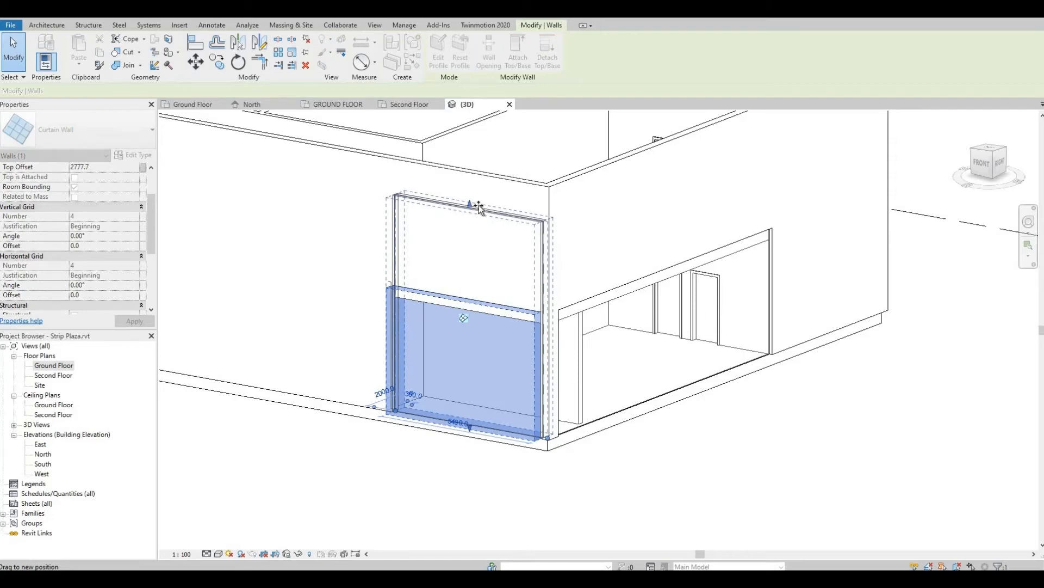
{"action": "left_click_drag", "start_coordinate": [479, 208], "coordinate": [479, 207]}
{"action": "key", "text": "Escape"}
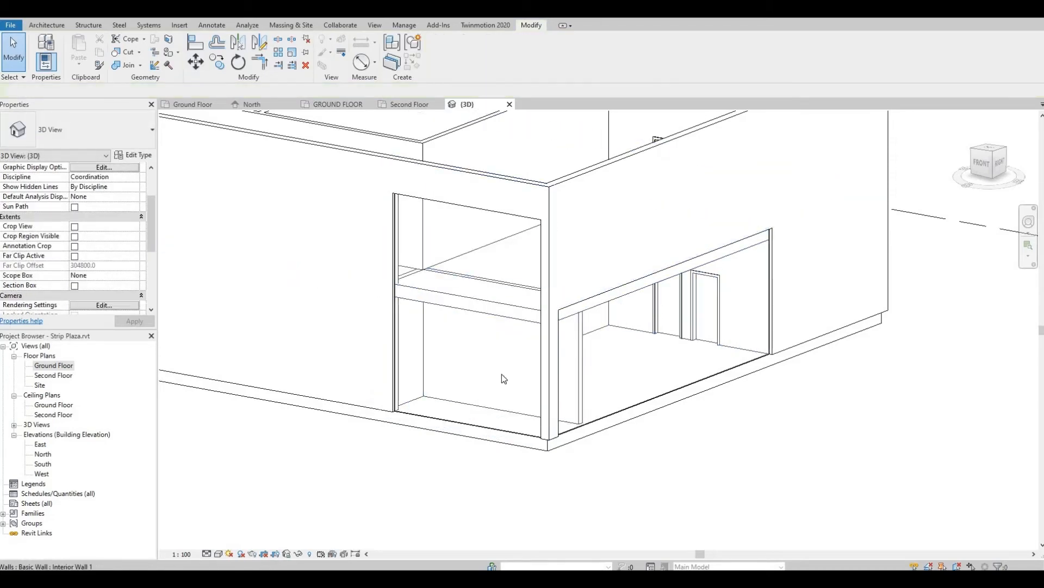
- Stretch the top of the grid 7 curtain wall upward to a top offset of about 2494 mm
{"action": "middle_click_drag", "start_coordinate": [502, 374], "coordinate": [400, 343], "text": "shift"}
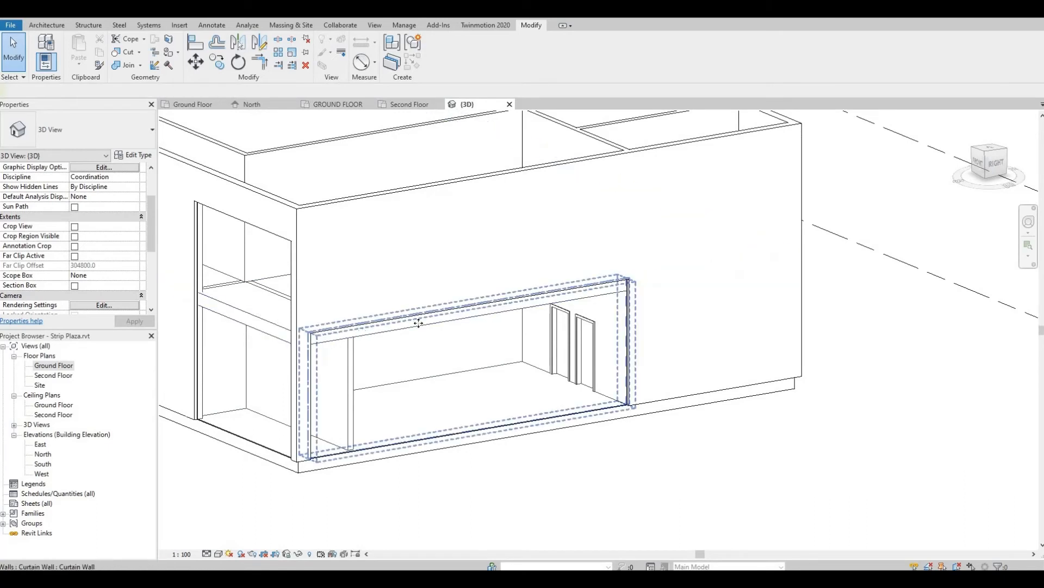
{"action": "left_click", "coordinate": [418, 323]}
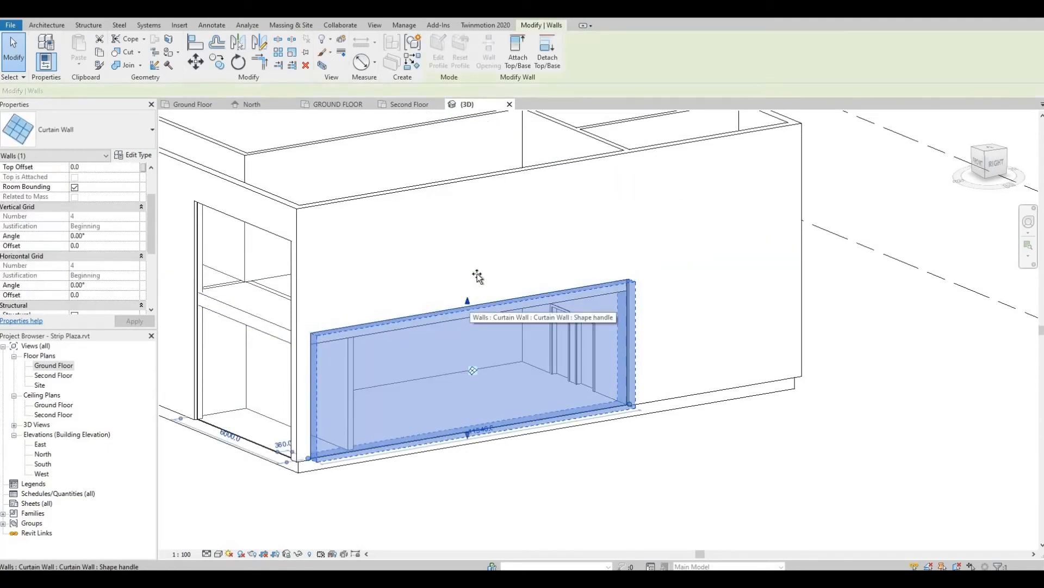
{"action": "left_click_drag", "start_coordinate": [477, 276], "coordinate": [462, 237]}
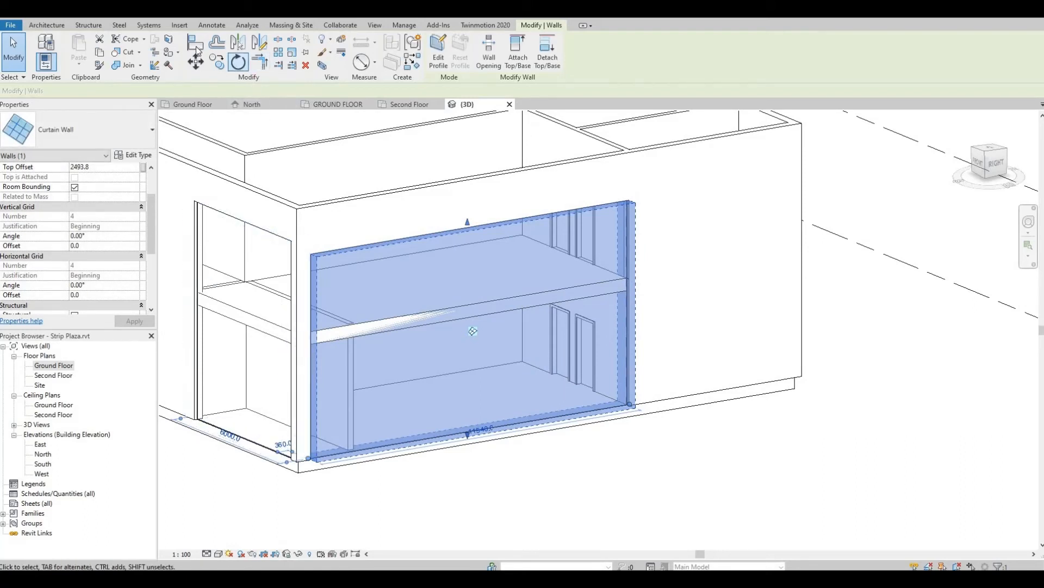
- Align the top edge of the grid 7 curtain wall with the top edge of the grid A curtain wall
{"action": "key", "text": "a"}
{"action": "key", "text": "l"}
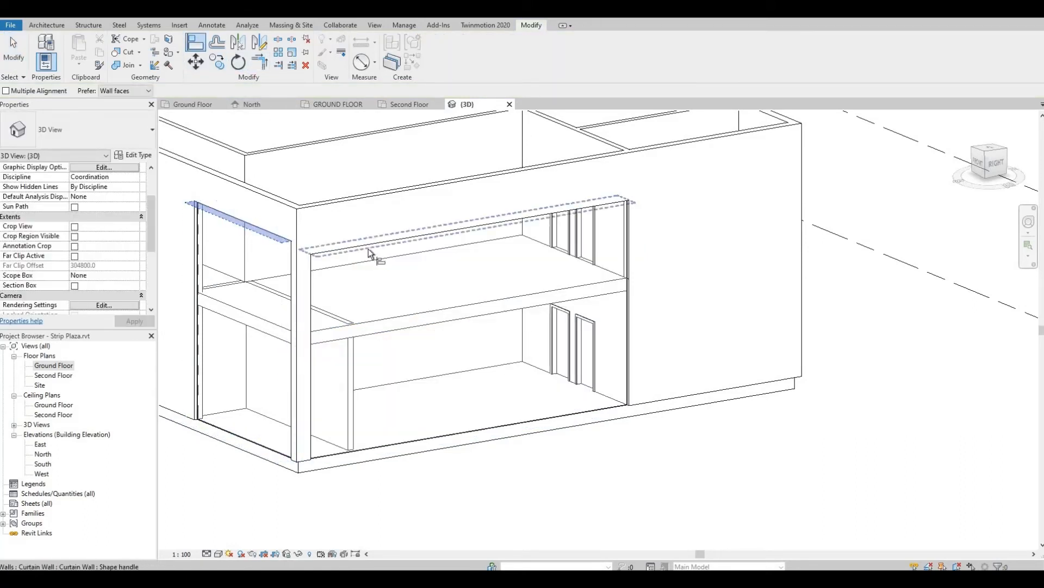
{"action": "left_click", "coordinate": [403, 345]}
{"action": "middle_click_drag", "start_coordinate": [529, 336], "coordinate": [546, 315], "text": "shift"}
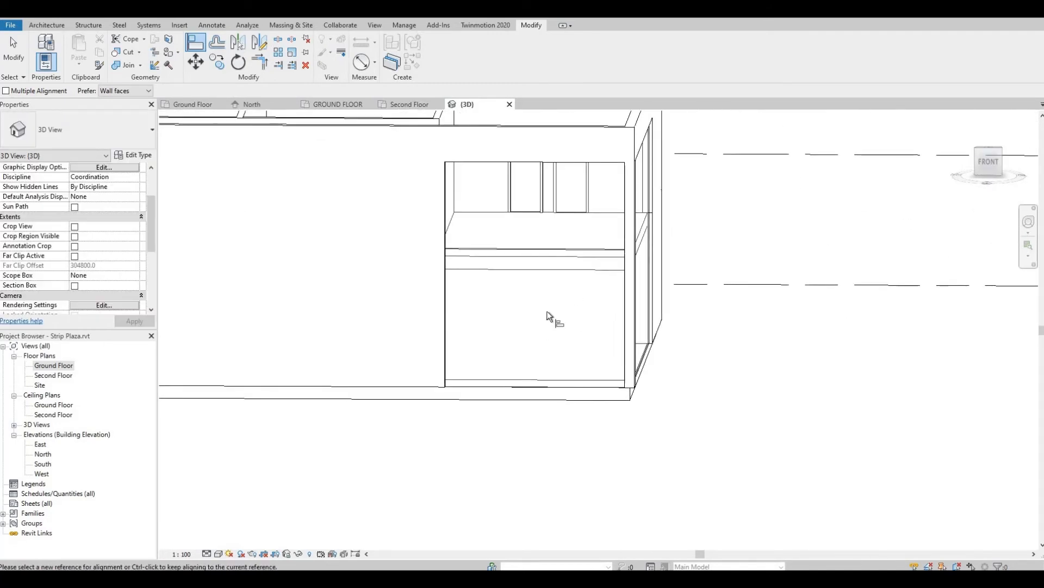
{"action": "key", "text": "Escape"}
{"action": "key", "text": "Escape"}
- Duplicate the second floor slab's type under the name Floor 1
{"action": "scroll", "coordinate": [546, 311], "scroll_direction": "up", "scroll_amount": 2}
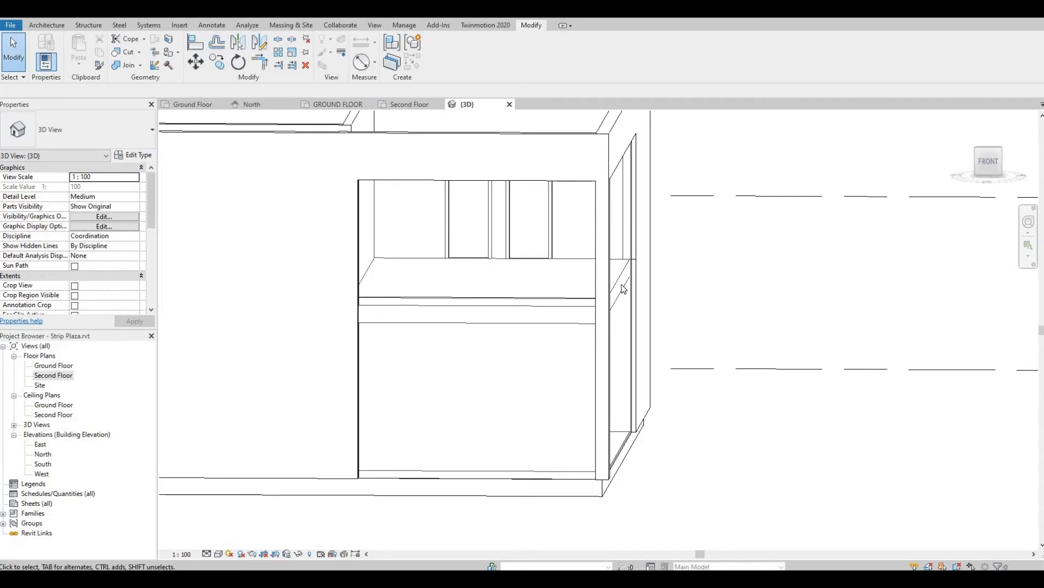
{"action": "left_click", "coordinate": [441, 284]}
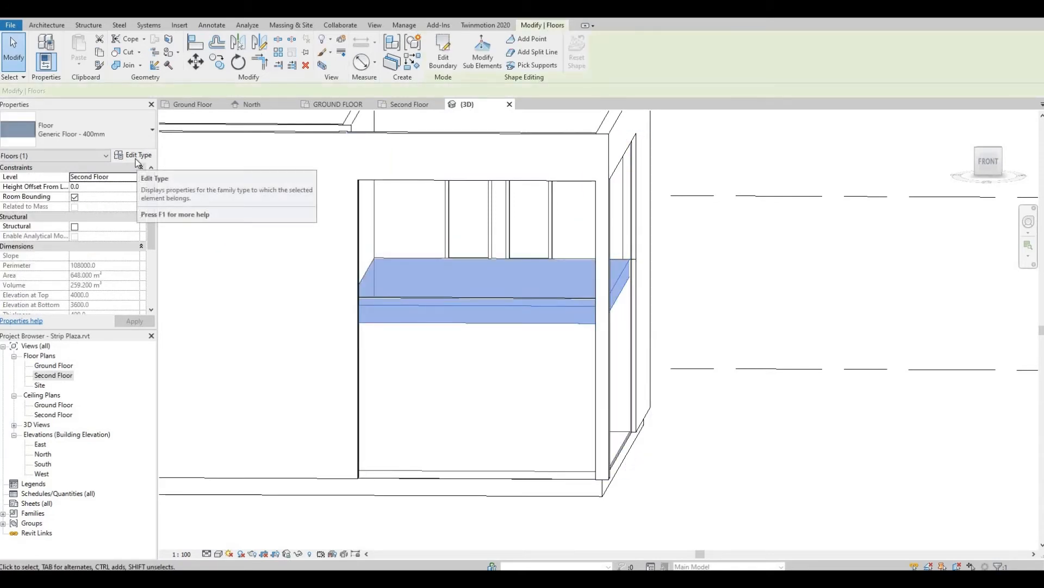
{"action": "left_click", "coordinate": [134, 156]}
{"action": "left_click", "coordinate": [893, 177]}
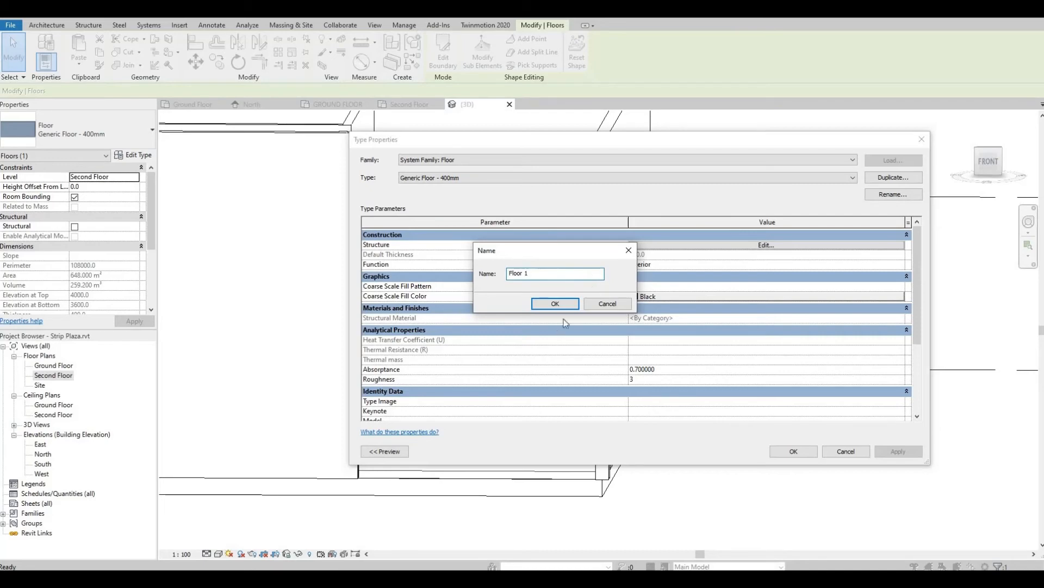
{"action": "left_click", "coordinate": [556, 304]}
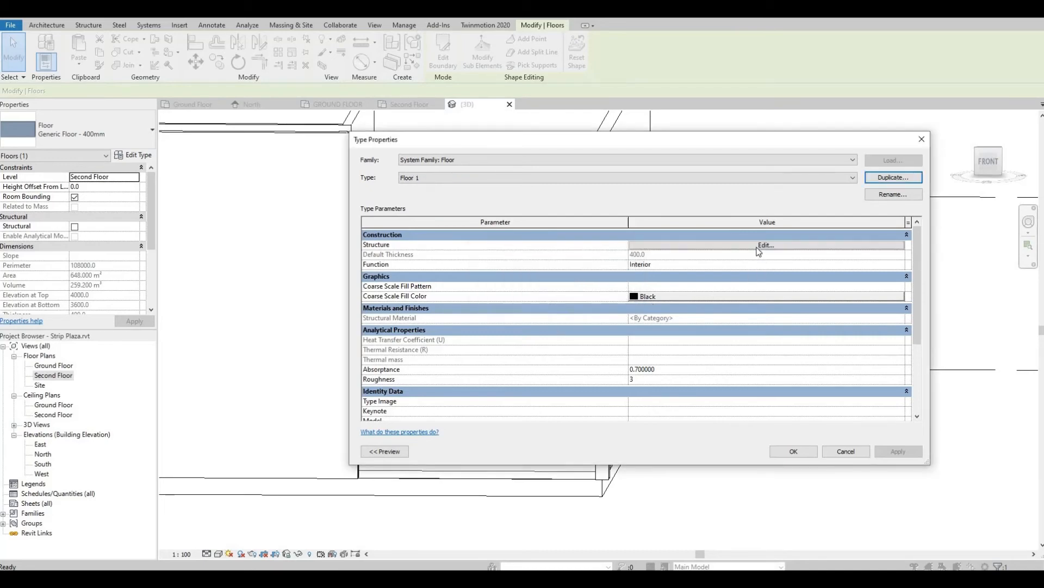
- Set the structure layer thickness of the Floor 1 type to 300 mm and apply the type to the second floor slab
{"action": "left_click", "coordinate": [651, 245]}
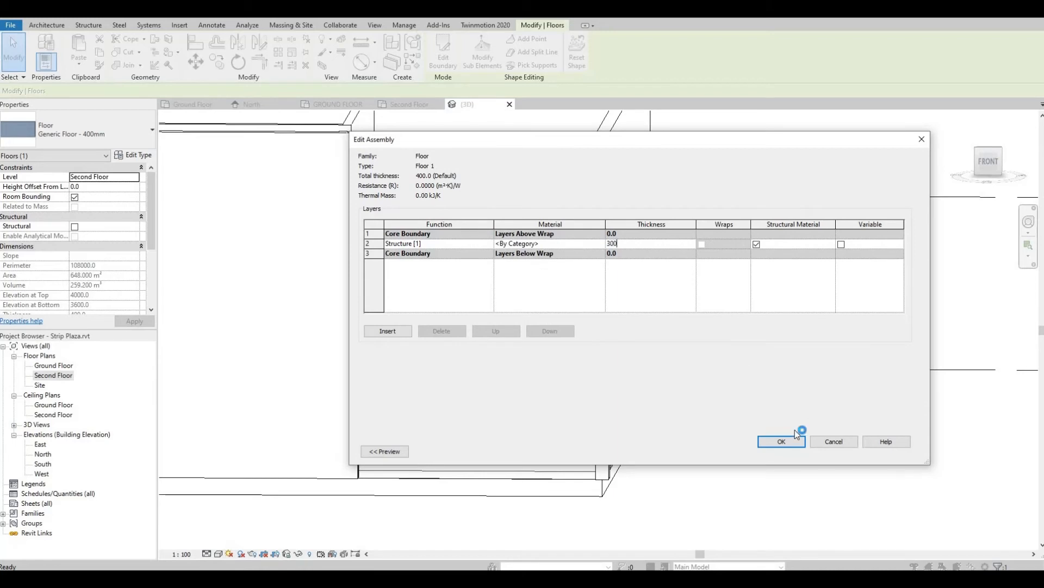
{"action": "left_click", "coordinate": [784, 439]}
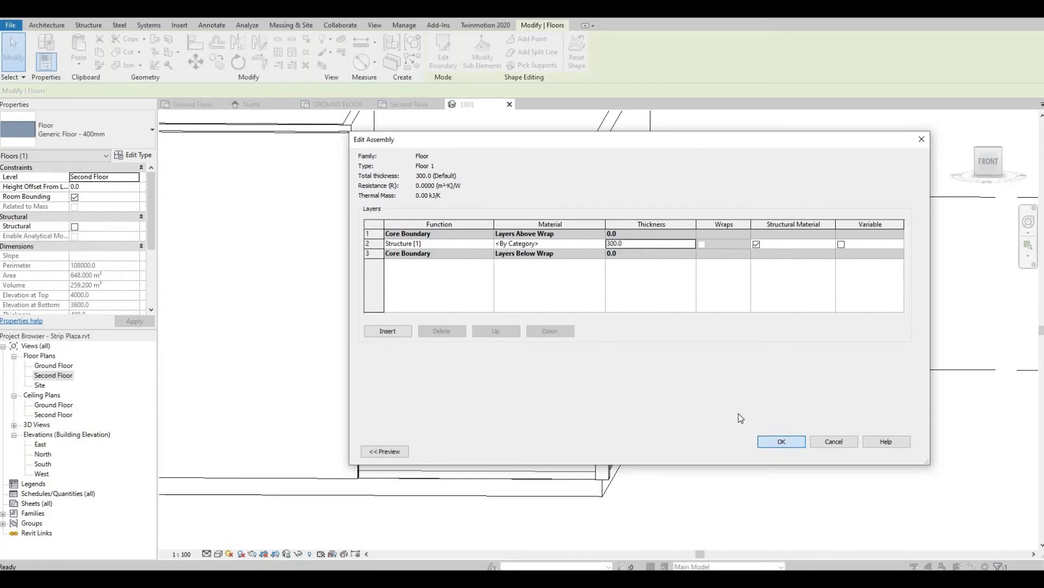
{"action": "left_click", "coordinate": [794, 452]}
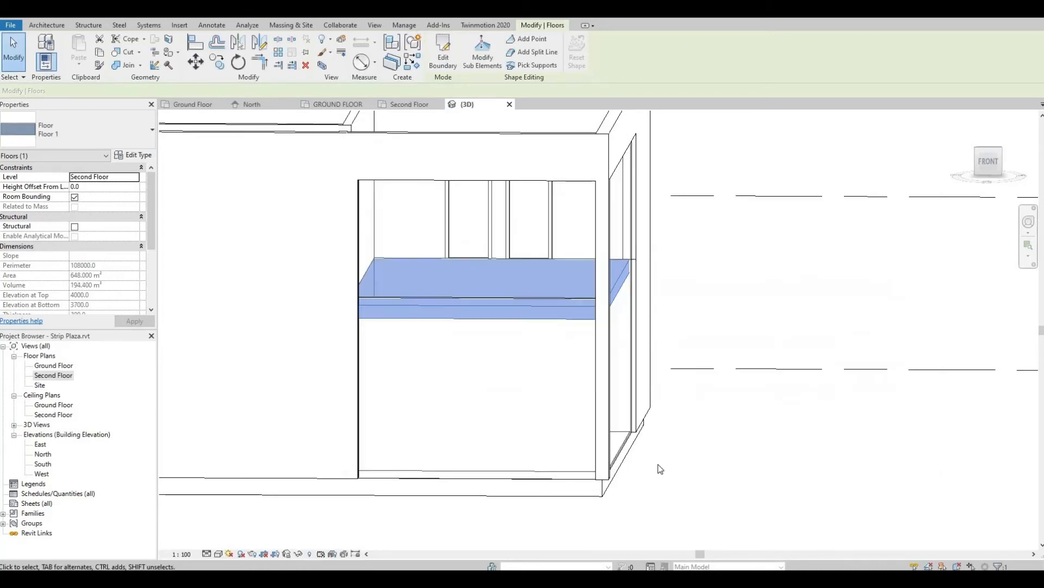
- Change the ground floor slab's type to Floor 1
{"action": "left_click", "coordinate": [600, 489]}
{"action": "left_click", "coordinate": [110, 122]}
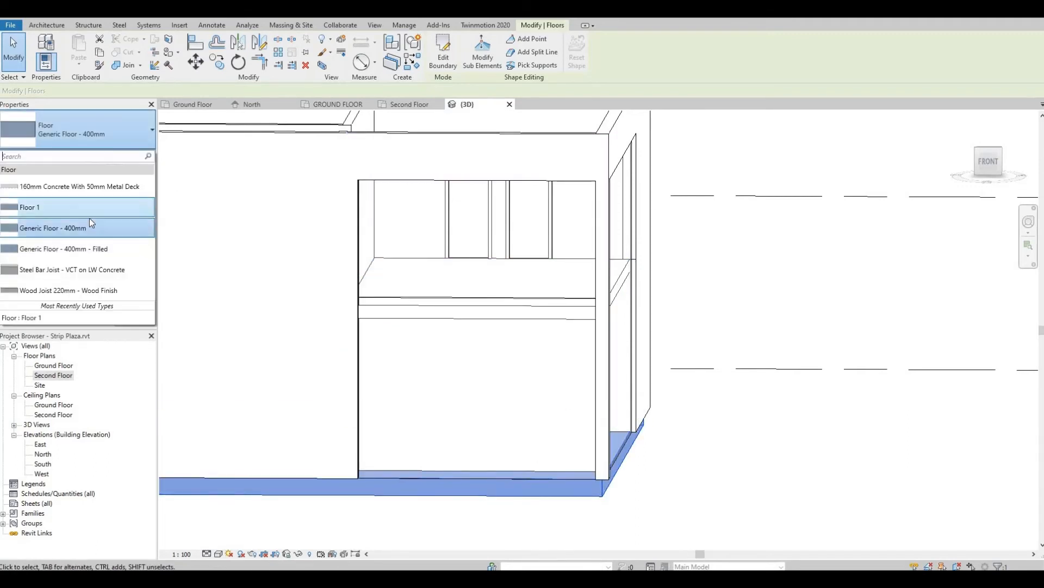
{"action": "left_click", "coordinate": [89, 210]}
{"action": "left_click", "coordinate": [701, 474]}
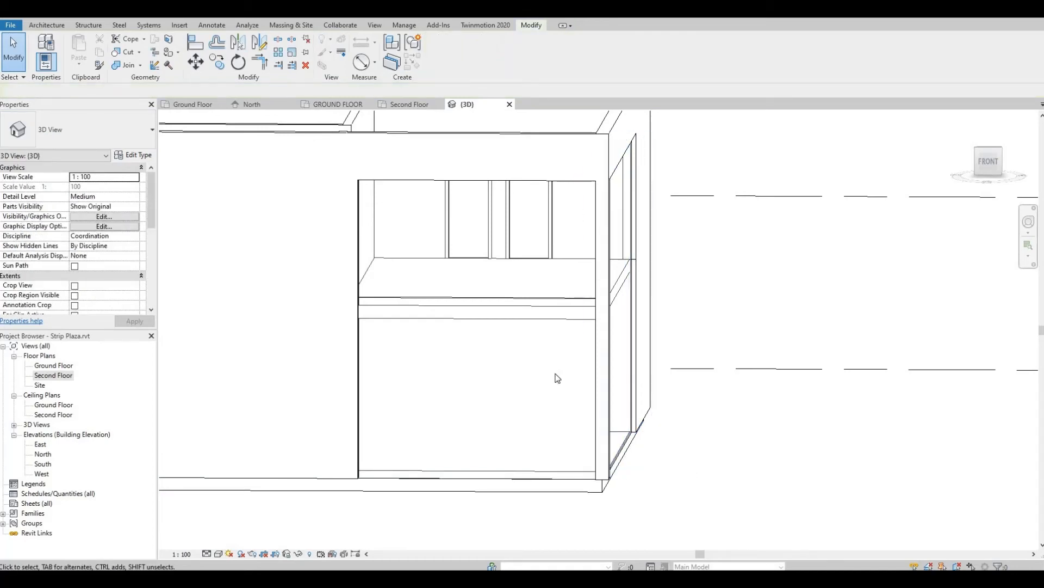
- Attach the top of the corner bay's ground floor interior wall to the underside of the second floor slab
{"action": "middle_click_drag", "start_coordinate": [555, 387], "coordinate": [518, 318], "text": "shift"}
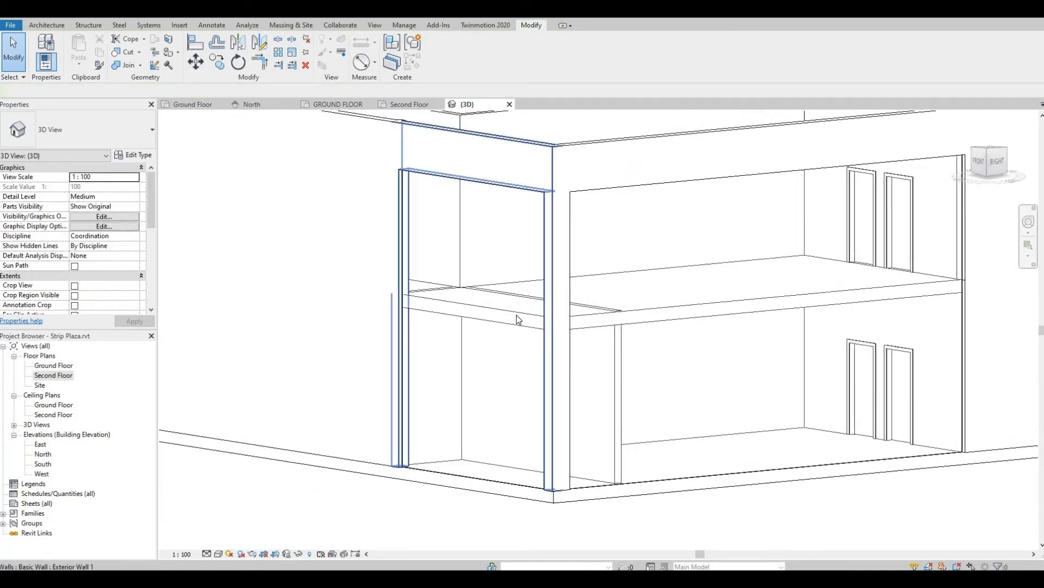
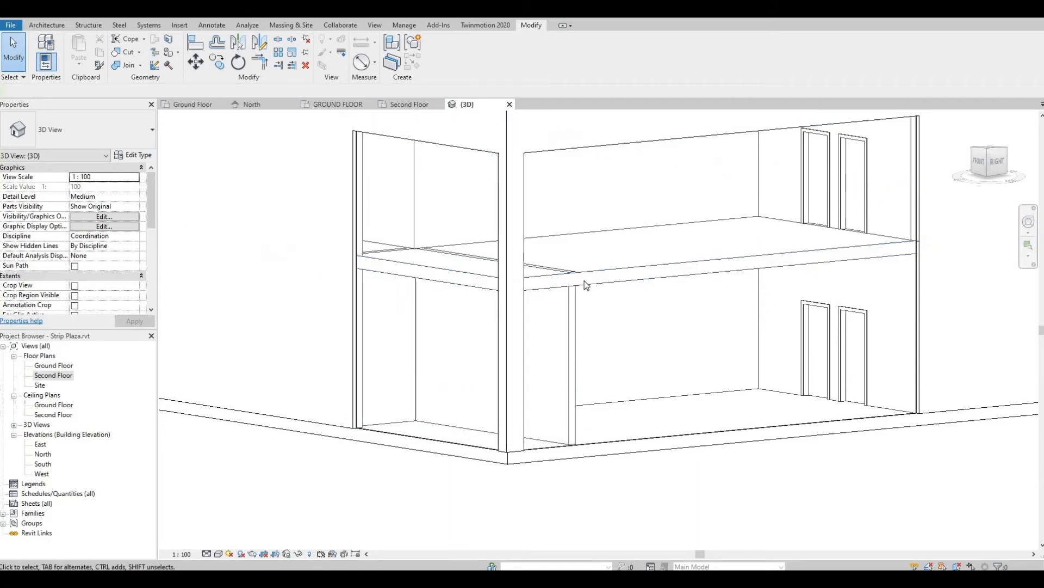
{"action": "left_click", "coordinate": [571, 302]}
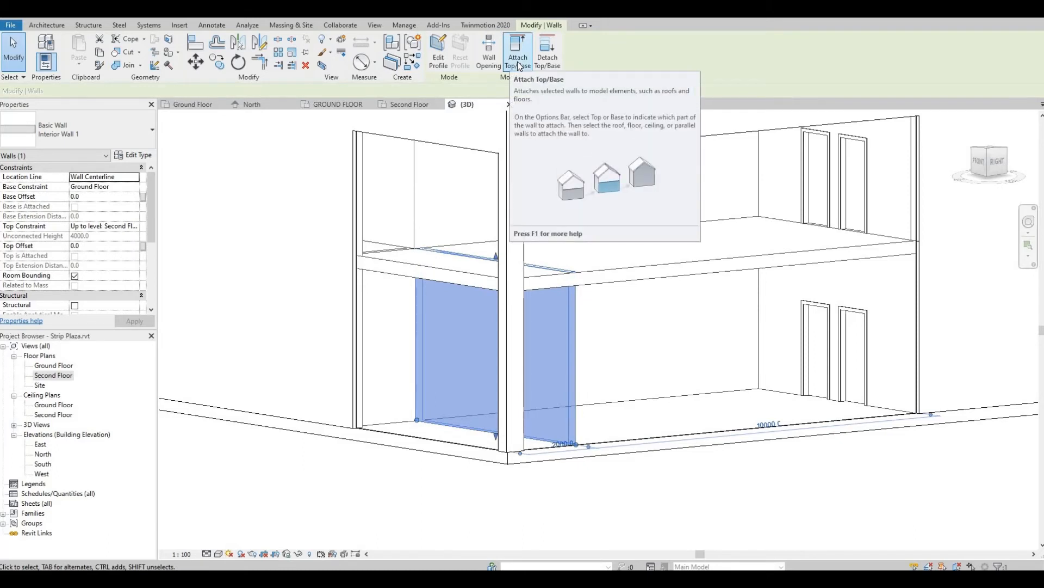
{"action": "left_click", "coordinate": [519, 64]}
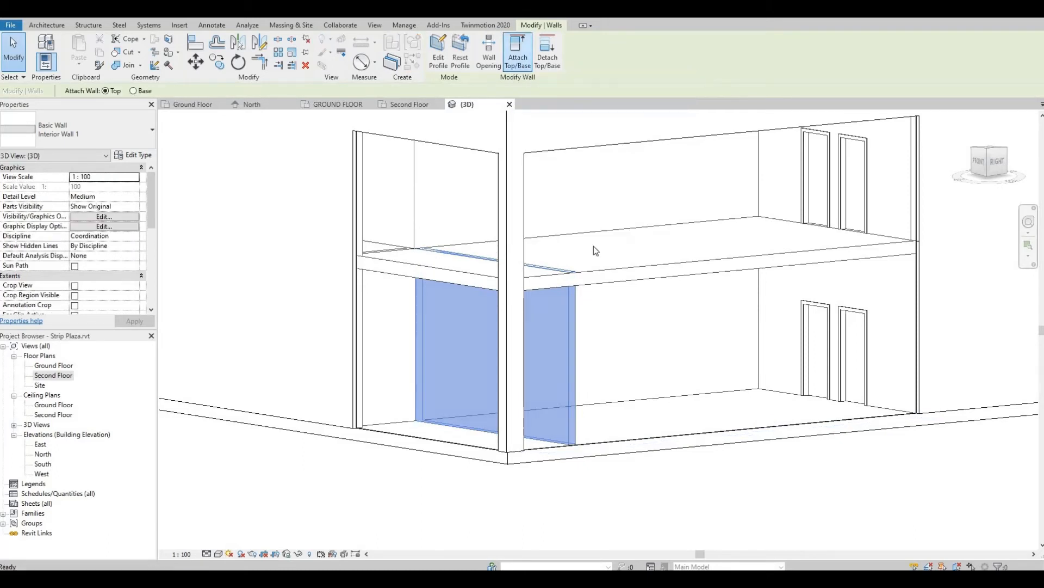
{"action": "left_click", "coordinate": [602, 276]}
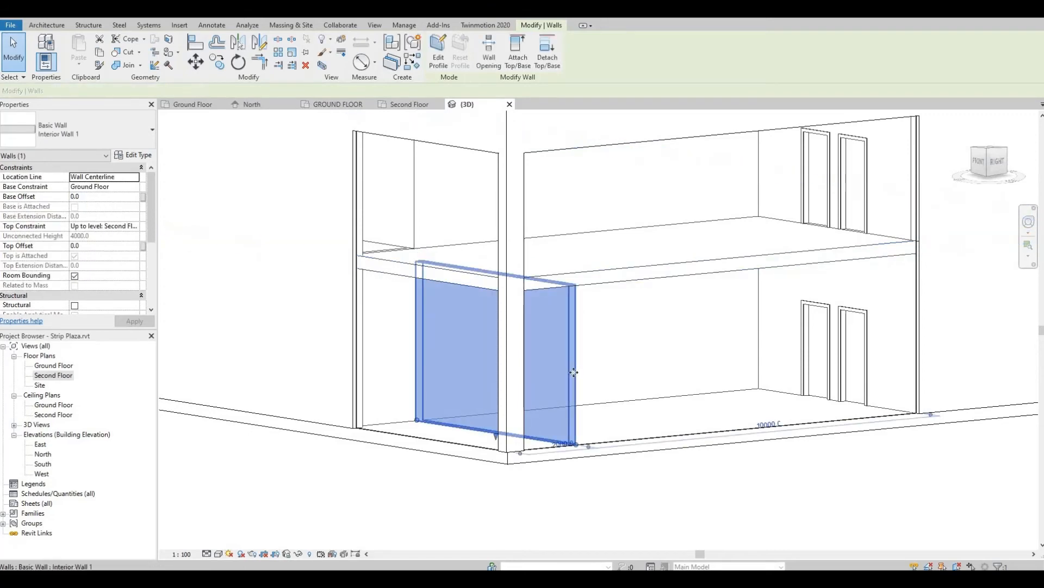
{"action": "middle_click_drag", "start_coordinate": [483, 393], "coordinate": [485, 361], "text": "shift"}
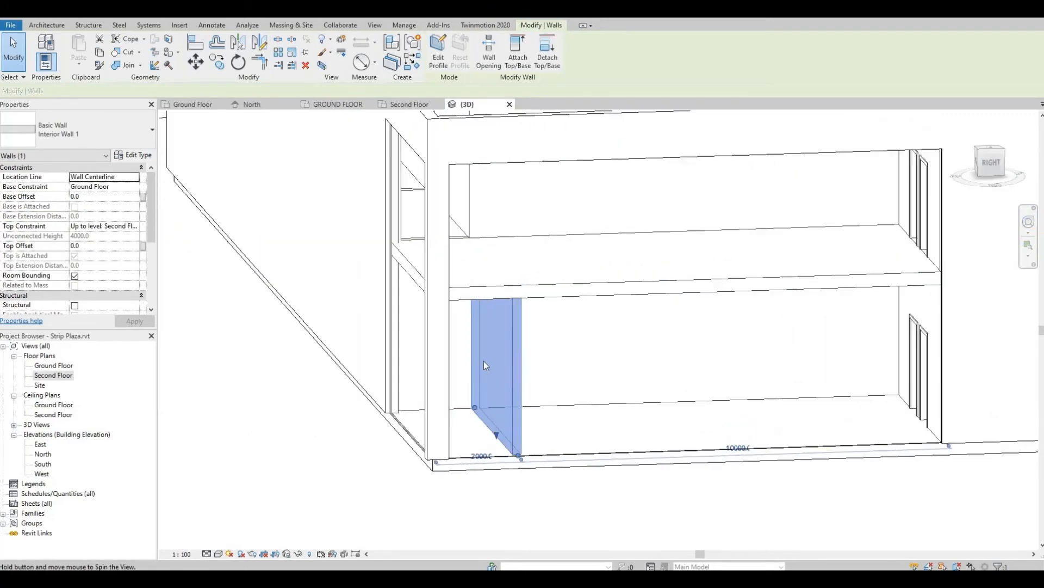
{"action": "scroll", "coordinate": [419, 266], "scroll_direction": "up", "scroll_amount": 3}
{"action": "scroll", "coordinate": [419, 266], "scroll_direction": "down", "scroll_amount": 4}
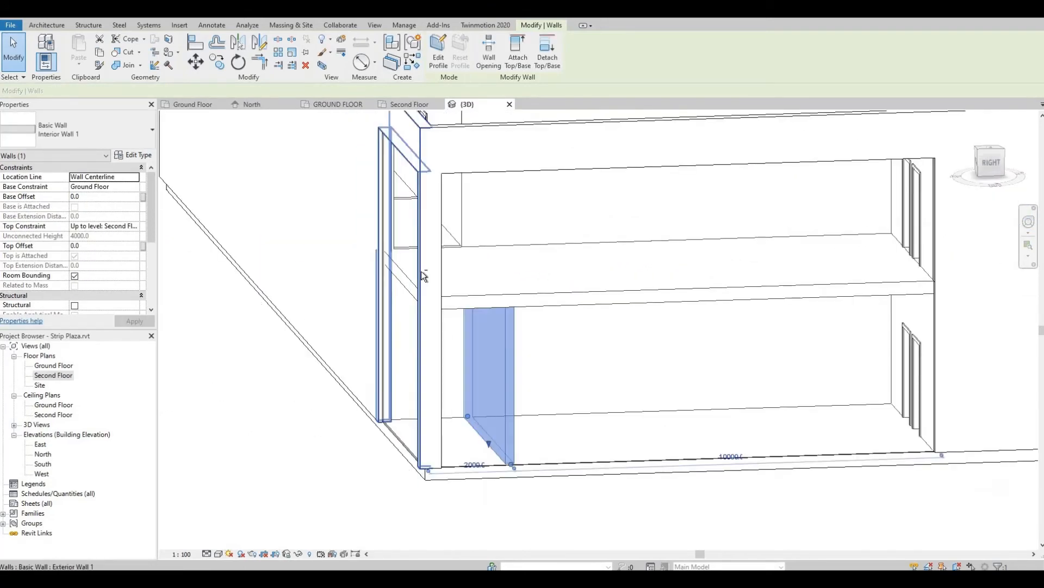
- Set the 3D view's model transparency to 40 in the graphic display options
{"action": "middle_click_drag", "start_coordinate": [421, 271], "coordinate": [395, 307], "text": "shift"}
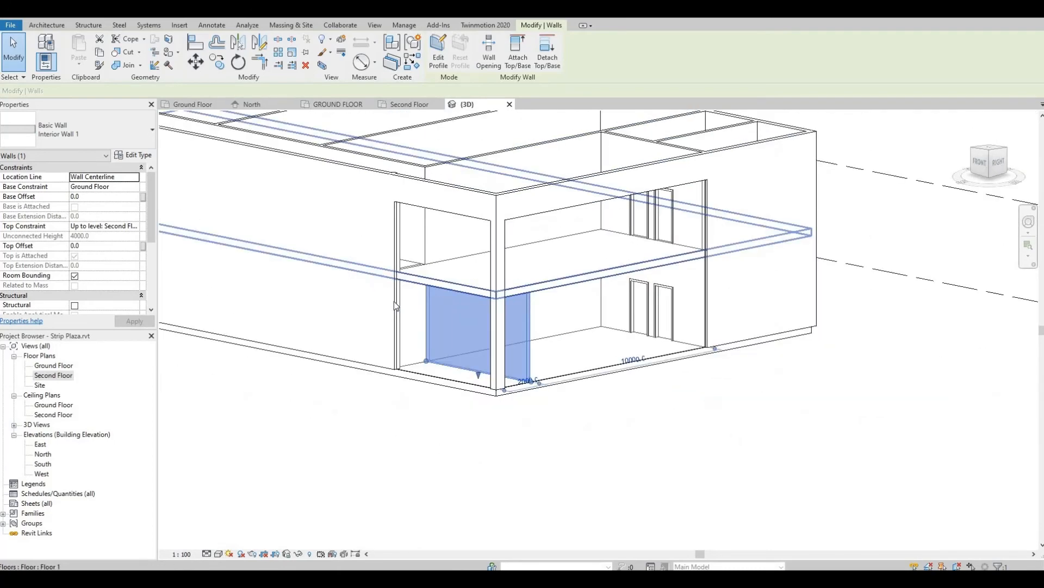
{"action": "left_click", "coordinate": [218, 553]}
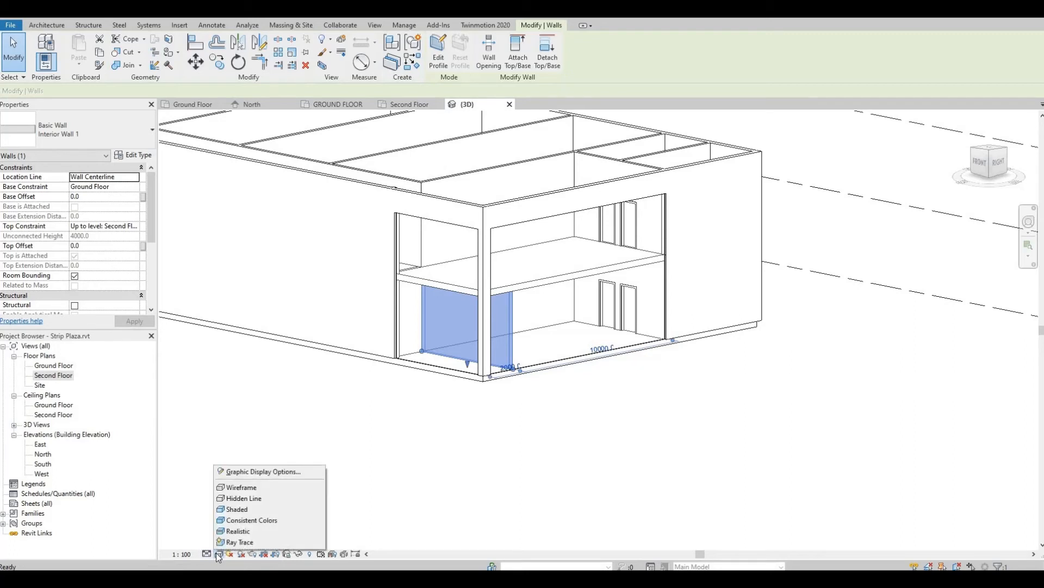
{"action": "left_click", "coordinate": [248, 473]}
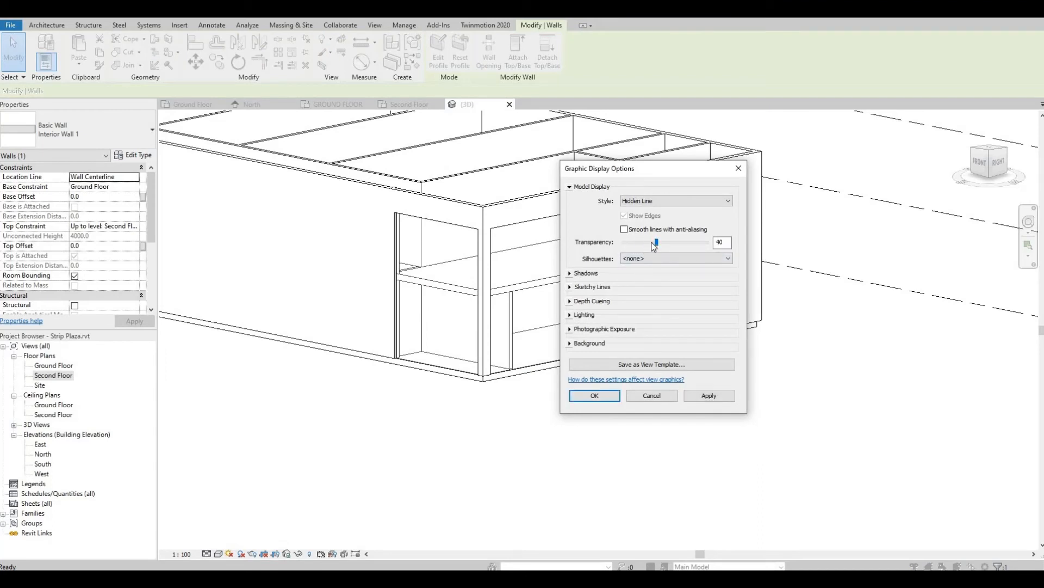
{"action": "left_click", "coordinate": [606, 397]}
{"action": "left_click", "coordinate": [393, 416]}
{"action": "middle_click_drag", "start_coordinate": [347, 273], "coordinate": [580, 371]}
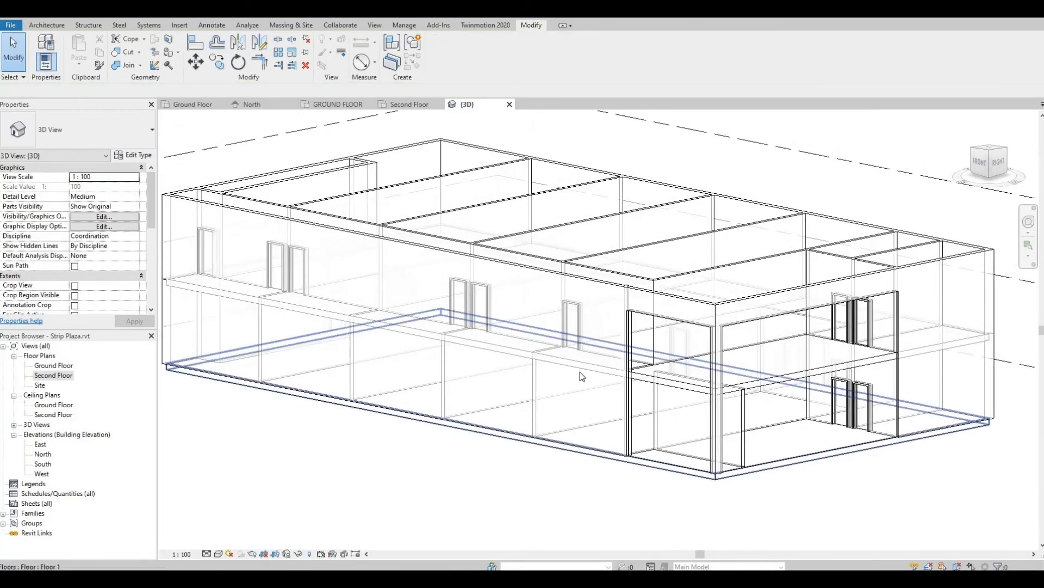
- Attach the top of the second ground floor partition wall from the corner bay to the second floor slab
{"action": "scroll", "coordinate": [580, 371], "scroll_direction": "up", "scroll_amount": 5}
{"action": "scroll", "coordinate": [422, 296], "scroll_direction": "up", "scroll_amount": 2}
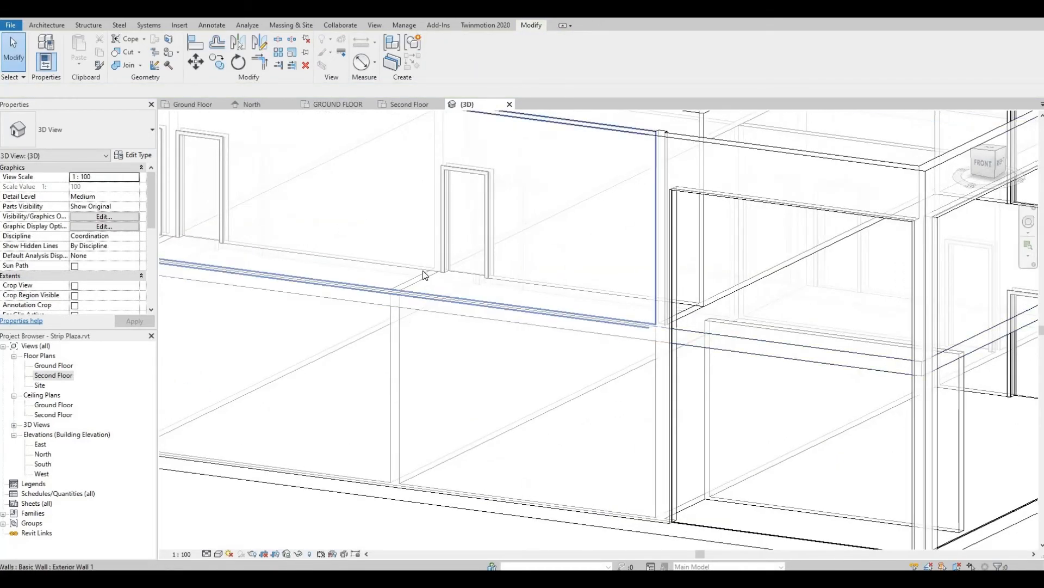
{"action": "scroll", "coordinate": [430, 279], "scroll_direction": "up", "scroll_amount": 4}
{"action": "middle_click_drag", "start_coordinate": [536, 275], "coordinate": [448, 343], "text": "shift"}
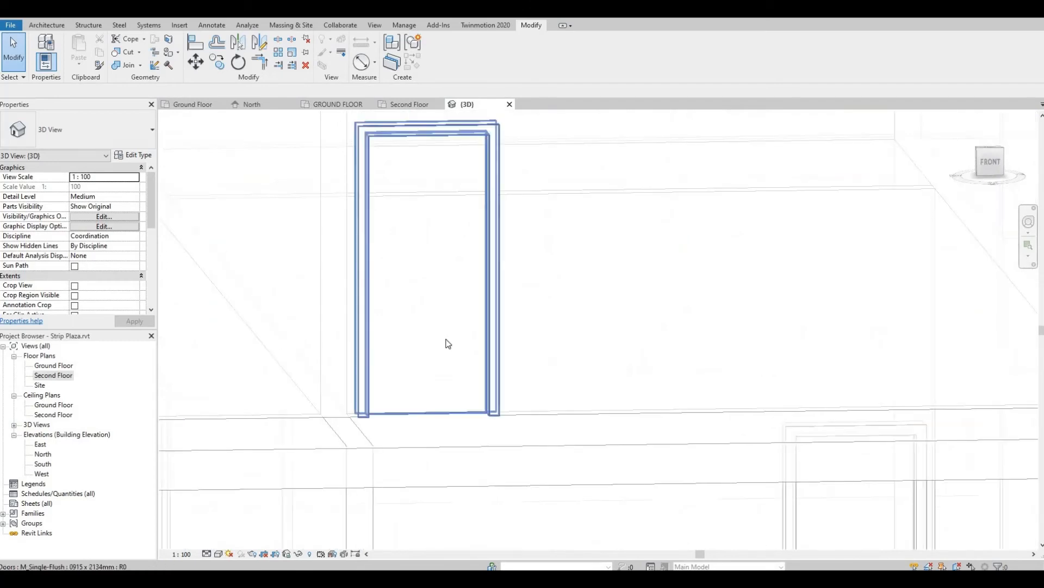
{"action": "scroll", "coordinate": [442, 351], "scroll_direction": "down", "scroll_amount": 4}
{"action": "middle_click_drag", "start_coordinate": [400, 379], "coordinate": [407, 376], "text": "shift"}
{"action": "scroll", "coordinate": [404, 379], "scroll_direction": "down", "scroll_amount": 3}
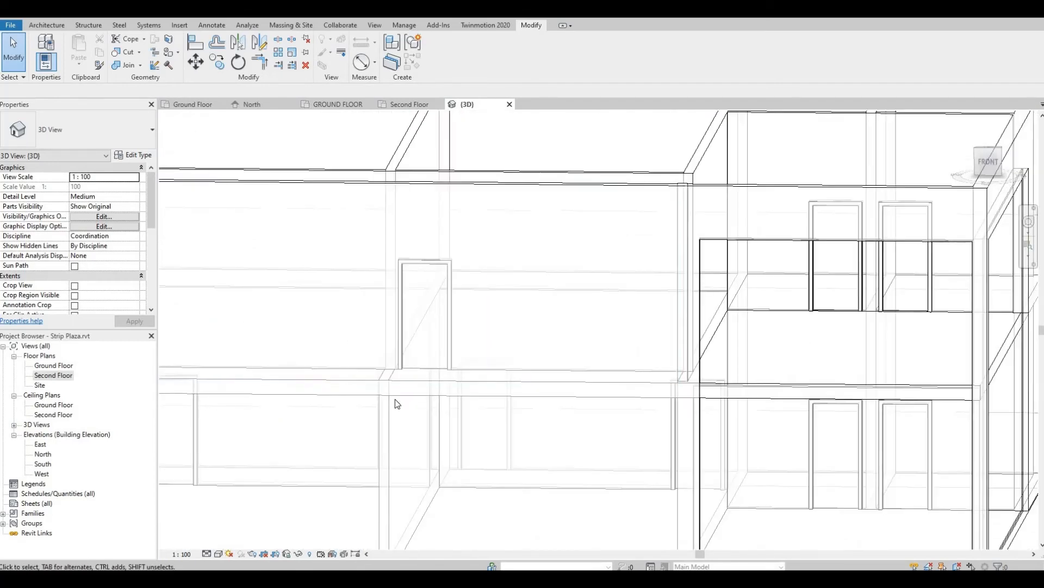
{"action": "left_click", "coordinate": [386, 414]}
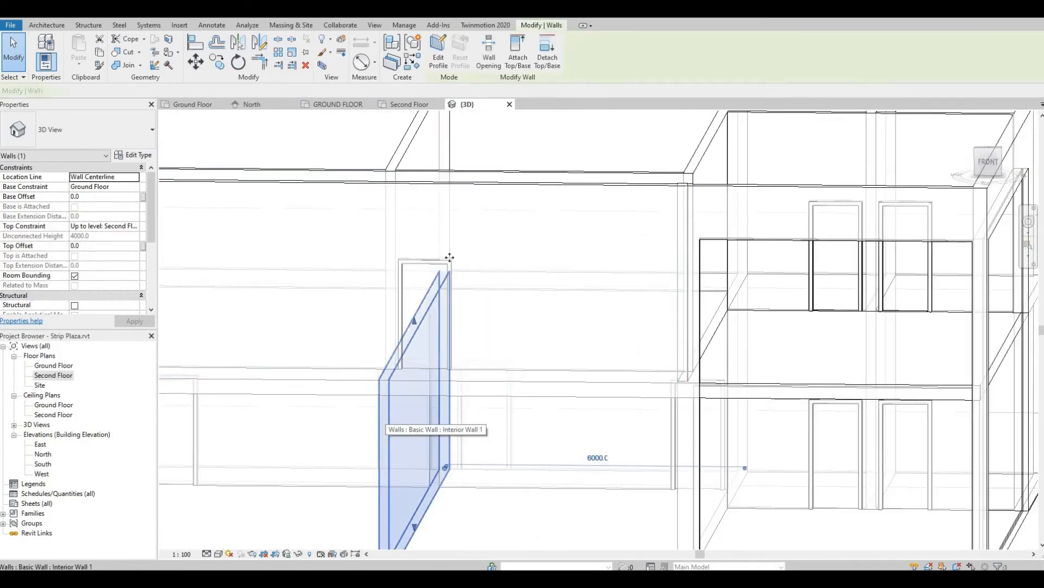
{"action": "left_click", "coordinate": [518, 57]}
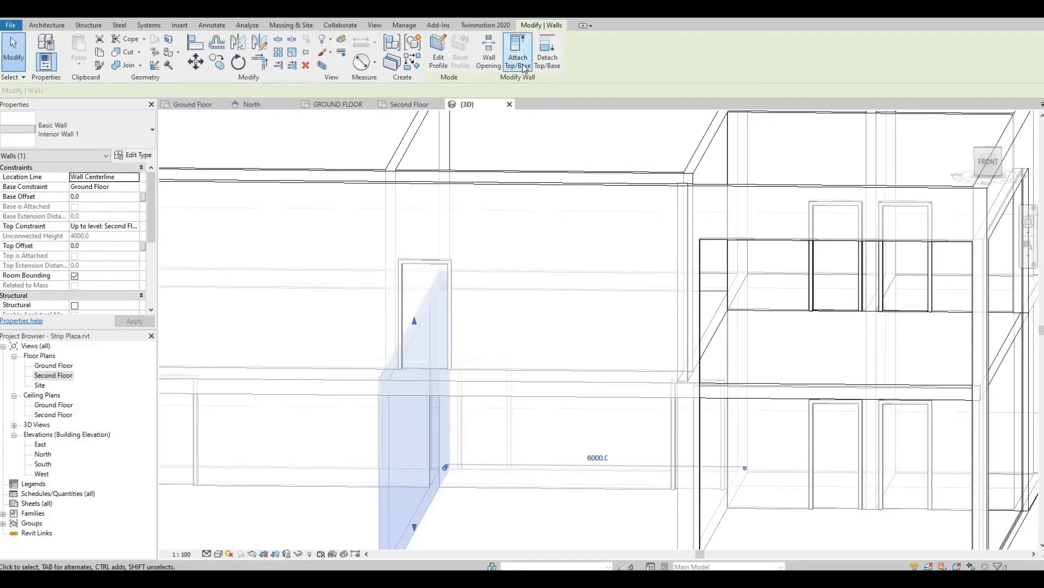
{"action": "left_click", "coordinate": [543, 383]}
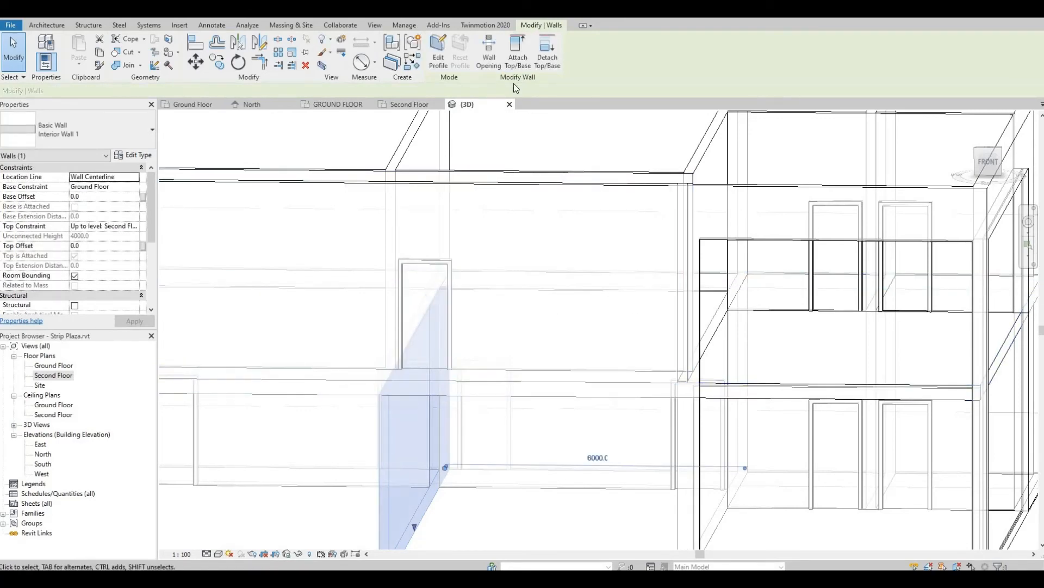
- Attach the top of the ground floor partition wall nearest the corner bay to the second floor slab
{"action": "middle_click_drag", "start_coordinate": [692, 450], "coordinate": [732, 545], "text": "shift"}
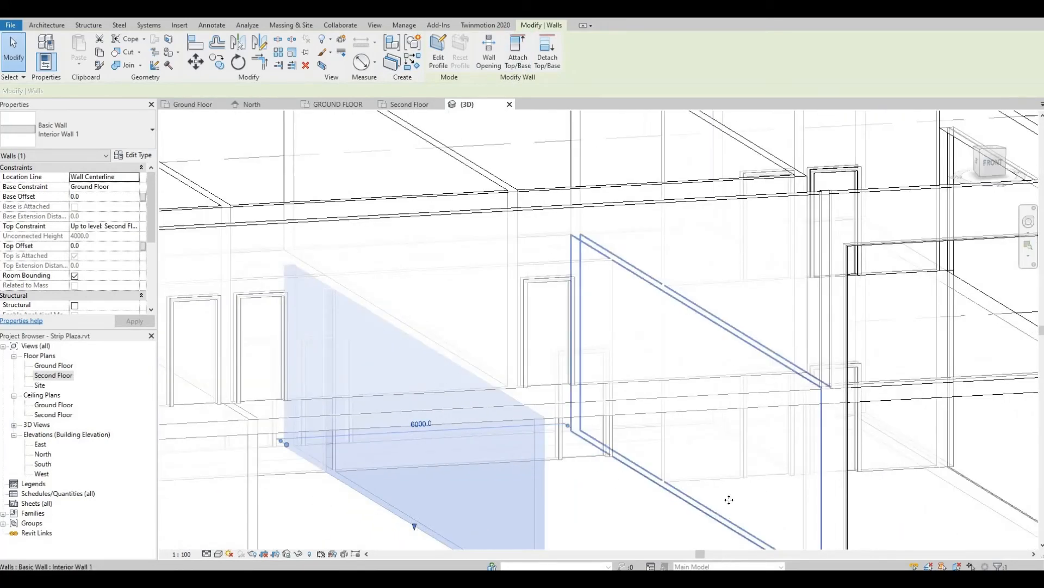
{"action": "left_click", "coordinate": [599, 250]}
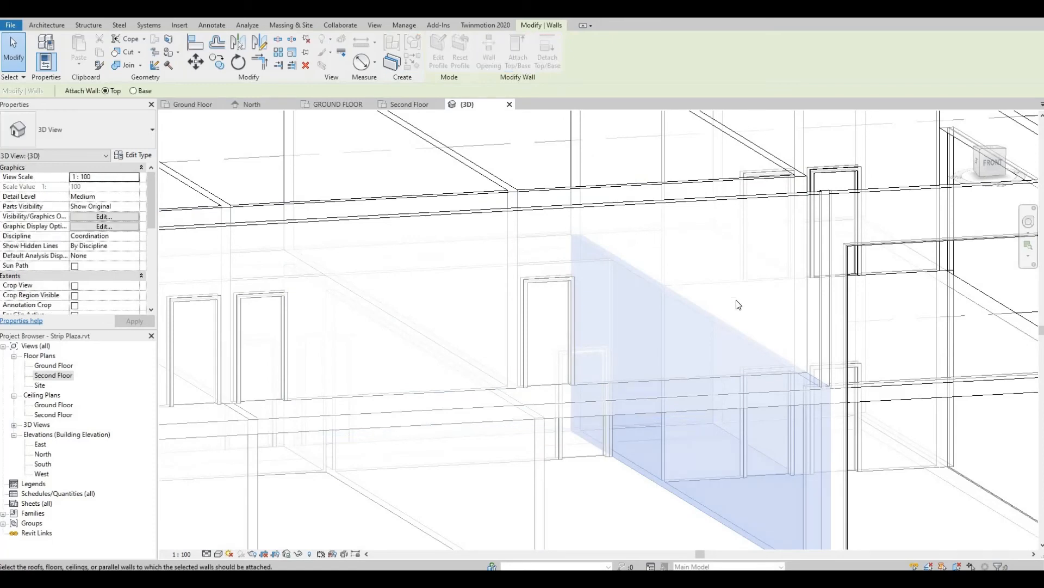
{"action": "left_click", "coordinate": [740, 389]}
- Attach the top of the third ground floor partition wall from the corner bay to the second floor slab
{"action": "scroll", "coordinate": [739, 386], "scroll_direction": "down", "scroll_amount": 3}
{"action": "middle_click_drag", "start_coordinate": [403, 427], "coordinate": [599, 407]}
{"action": "scroll", "coordinate": [627, 388], "scroll_direction": "up", "scroll_amount": 2}
{"action": "scroll", "coordinate": [601, 407], "scroll_direction": "up", "scroll_amount": 1}
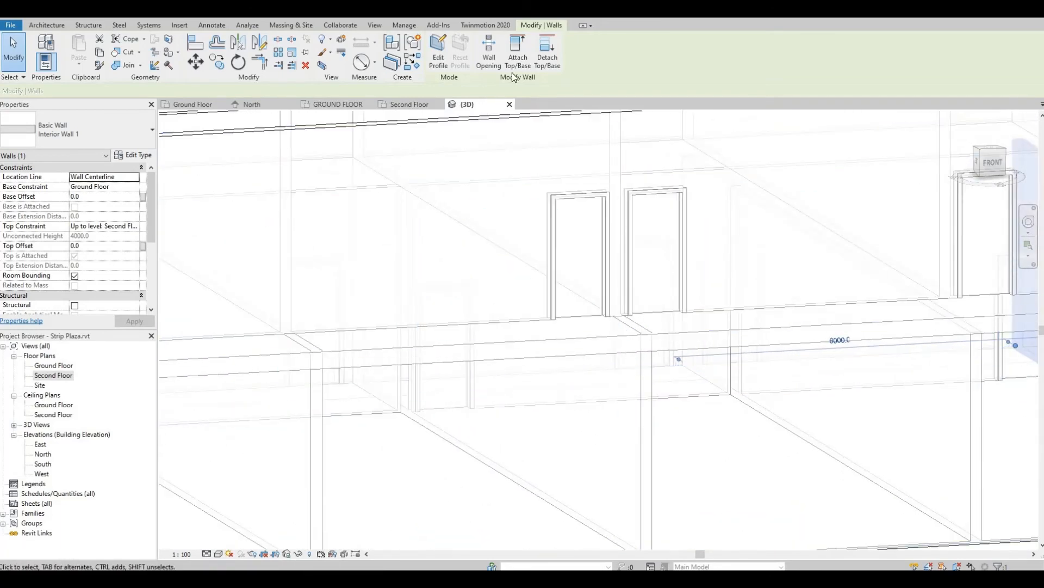
{"action": "left_click", "coordinate": [642, 375]}
{"action": "left_click", "coordinate": [518, 52]}
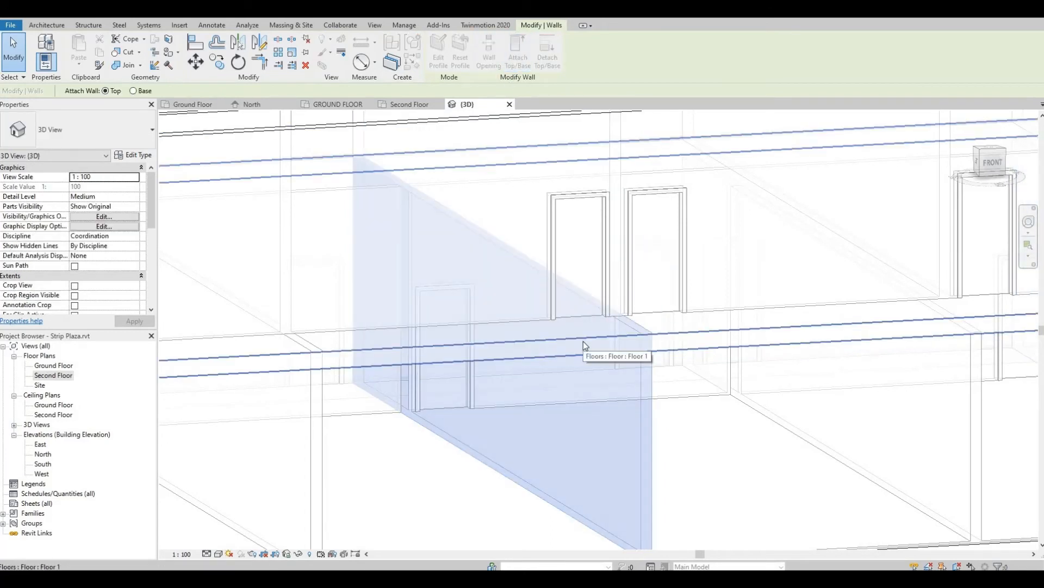
{"action": "left_click", "coordinate": [583, 341]}
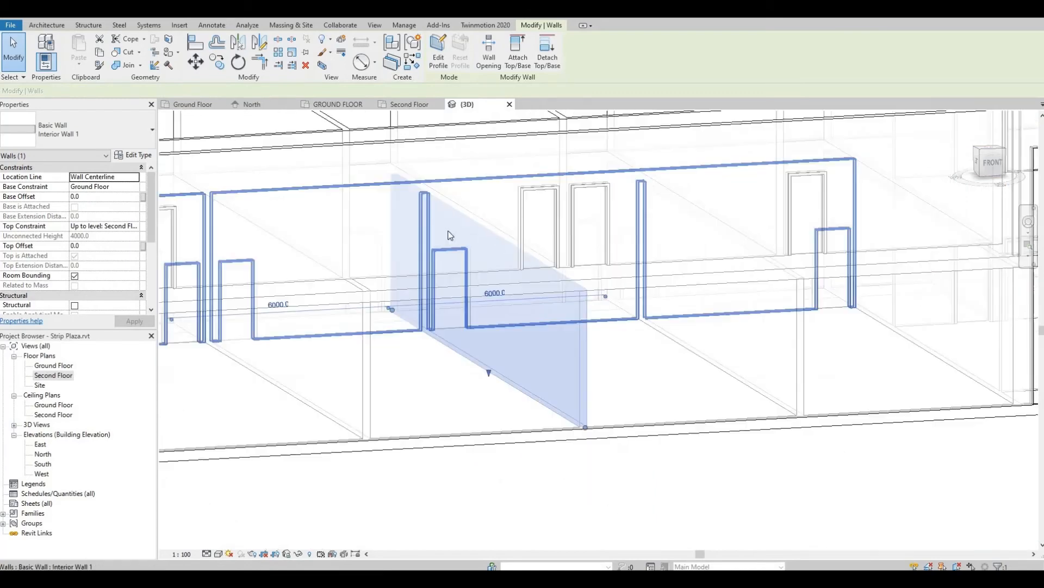
- Attach the top of the fourth ground floor partition wall from the corner bay to the second floor slab
{"action": "scroll", "coordinate": [492, 259], "scroll_direction": "down", "scroll_amount": 3}
{"action": "middle_click_drag", "start_coordinate": [492, 261], "coordinate": [558, 271]}
{"action": "scroll", "coordinate": [461, 305], "scroll_direction": "up", "scroll_amount": 2}
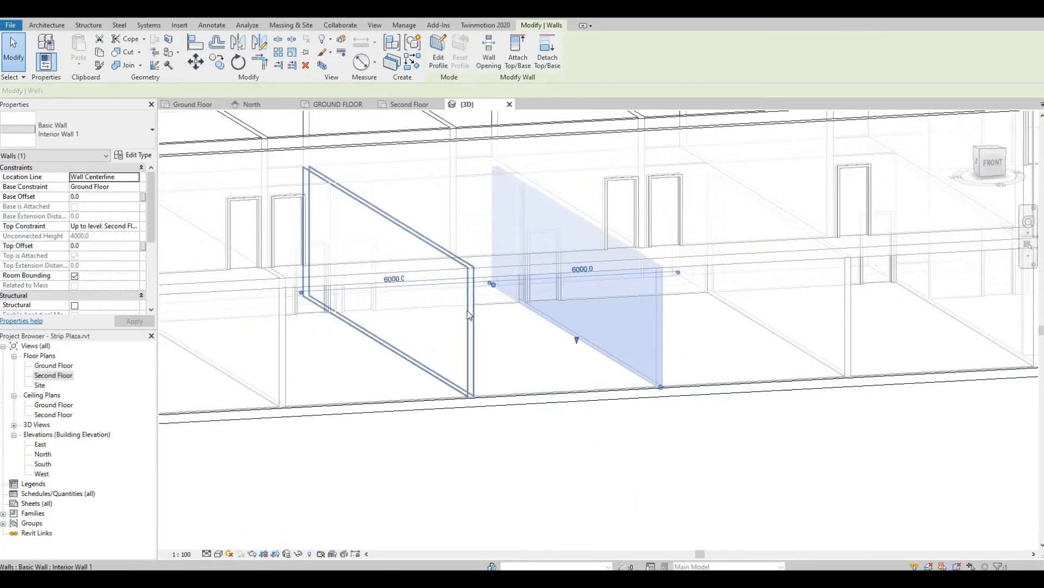
{"action": "left_click", "coordinate": [471, 262]}
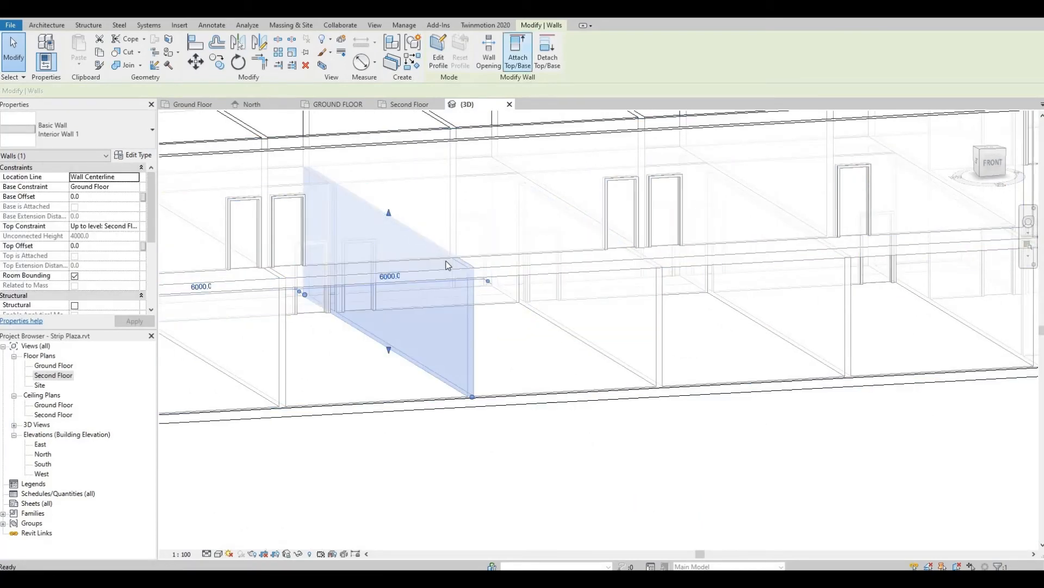
{"action": "key", "text": "Return"}
{"action": "left_click", "coordinate": [428, 278]}
- Attach the top of the partition wall nearest the building's far end to the second floor slab
{"action": "middle_click_drag", "start_coordinate": [424, 283], "coordinate": [642, 283]}
{"action": "left_click", "coordinate": [495, 327]}
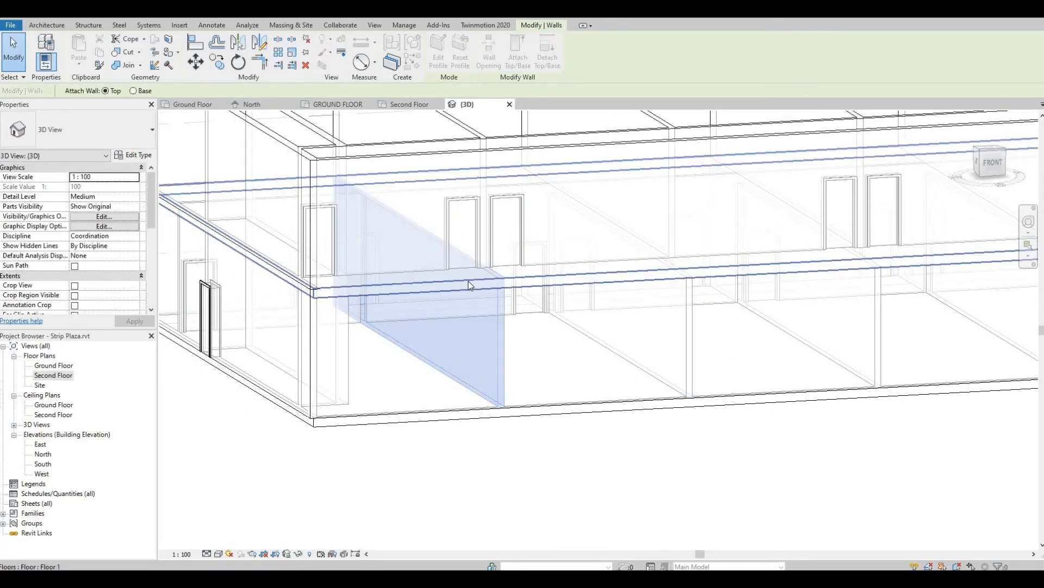
{"action": "left_click", "coordinate": [449, 291]}
- Examine the ground floor from the far end, front and corner bay for interior walls not yet attached to the slab above
{"action": "middle_click_drag", "start_coordinate": [494, 294], "coordinate": [667, 292]}
{"action": "scroll", "coordinate": [667, 291], "scroll_direction": "up", "scroll_amount": 1}
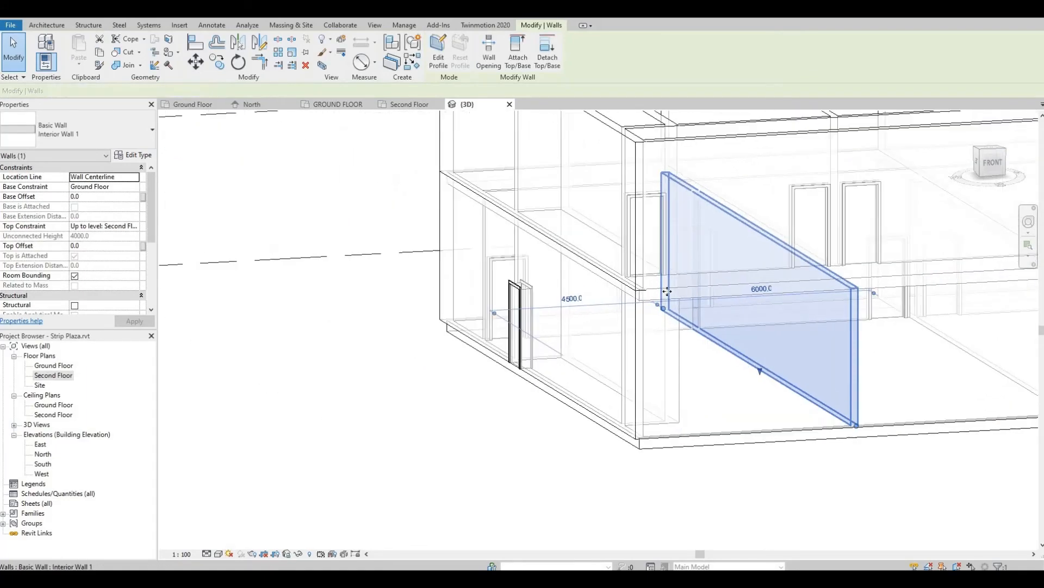
{"action": "scroll", "coordinate": [650, 299], "scroll_direction": "up", "scroll_amount": 1}
{"action": "middle_click_drag", "start_coordinate": [496, 308], "coordinate": [168, 326]}
{"action": "scroll", "coordinate": [535, 304], "scroll_direction": "down", "scroll_amount": 6}
{"action": "scroll", "coordinate": [760, 292], "scroll_direction": "up", "scroll_amount": 2}
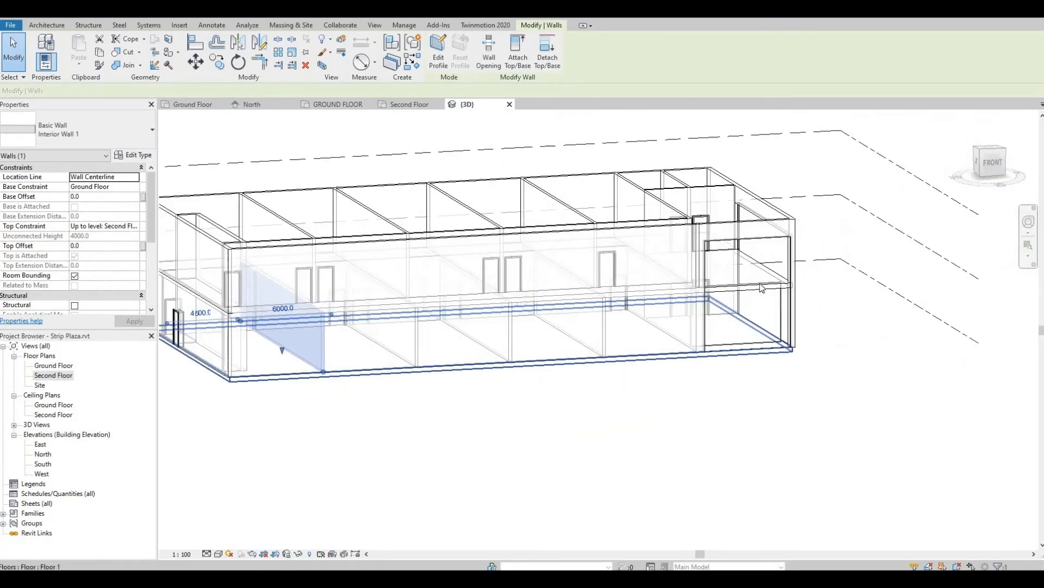
{"action": "key", "text": "Escape"}
{"action": "middle_click_drag", "start_coordinate": [793, 293], "coordinate": [709, 305]}
{"action": "scroll", "coordinate": [691, 308], "scroll_direction": "up", "scroll_amount": 5}
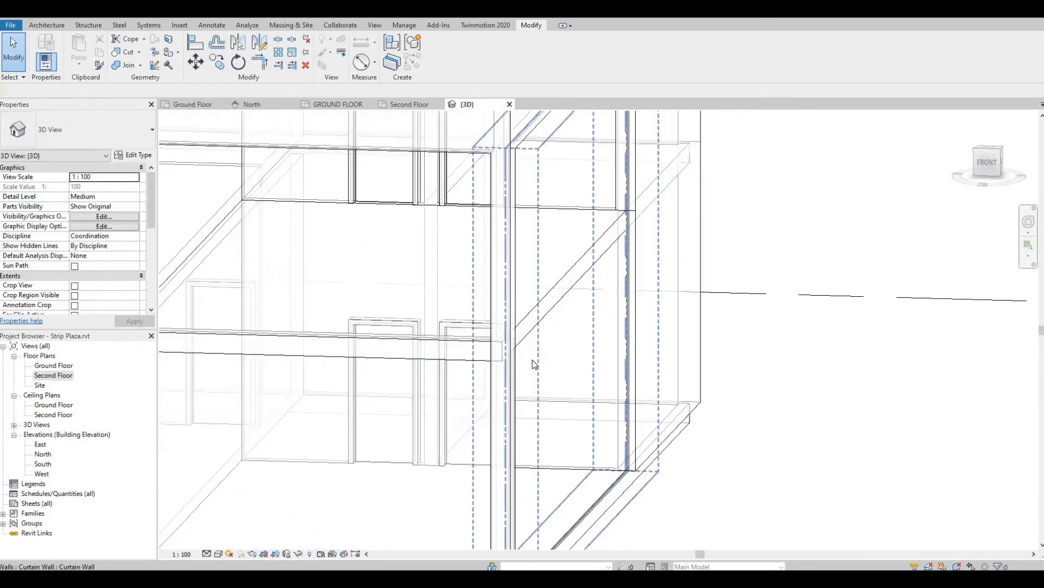
{"action": "scroll", "coordinate": [615, 298], "scroll_direction": "down", "scroll_amount": 2}
{"action": "middle_click_drag", "start_coordinate": [560, 315], "coordinate": [382, 321], "text": "shift"}
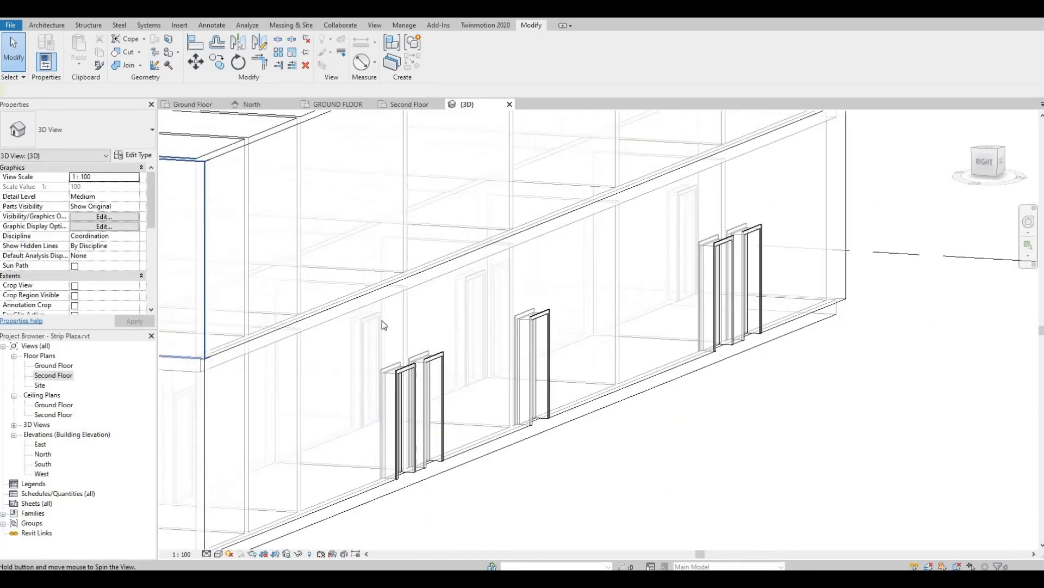
{"action": "scroll", "coordinate": [380, 319], "scroll_direction": "down", "scroll_amount": 2}
{"action": "middle_click_drag", "start_coordinate": [565, 328], "coordinate": [625, 332], "text": "shift"}
{"action": "scroll", "coordinate": [628, 302], "scroll_direction": "down", "scroll_amount": 4}
- Attach the top of the ground floor interior wall between the corner bay's paired doors to the second floor slab
{"action": "scroll", "coordinate": [641, 312], "scroll_direction": "up", "scroll_amount": 3}
{"action": "scroll", "coordinate": [788, 347], "scroll_direction": "up", "scroll_amount": 4}
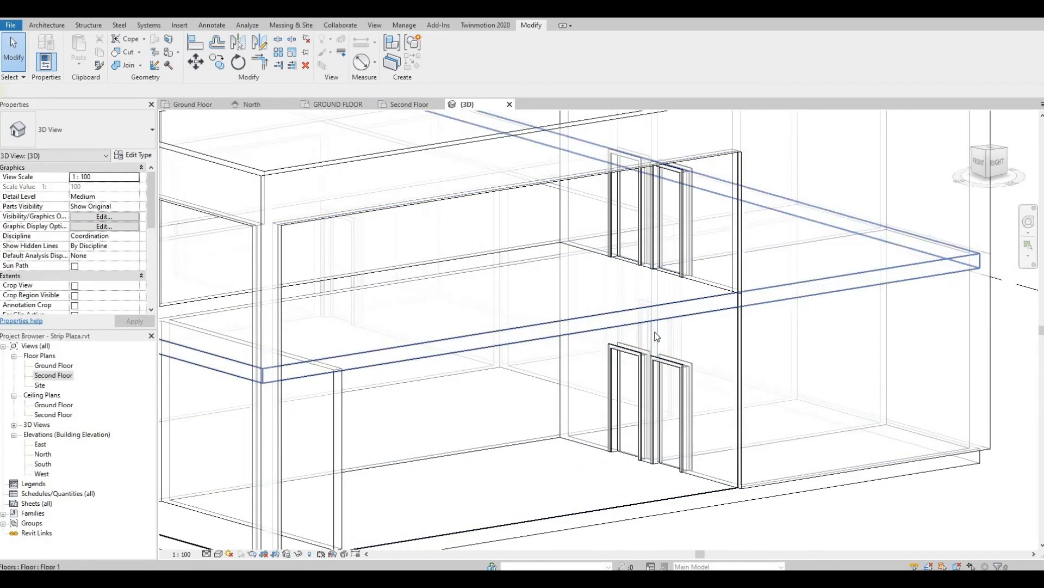
{"action": "left_click", "coordinate": [655, 335]}
{"action": "left_click", "coordinate": [511, 59]}
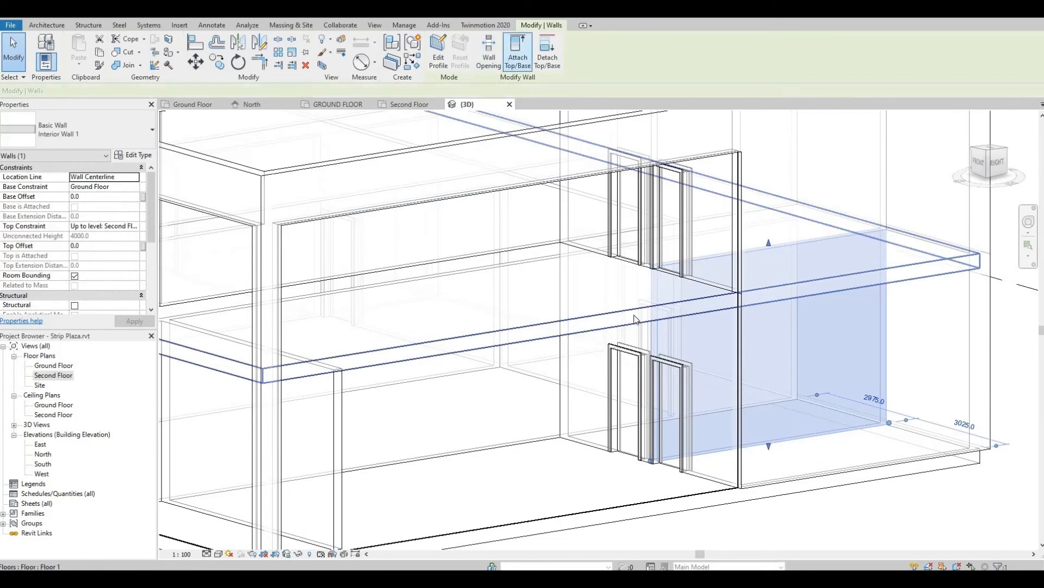
{"action": "left_click", "coordinate": [654, 311]}
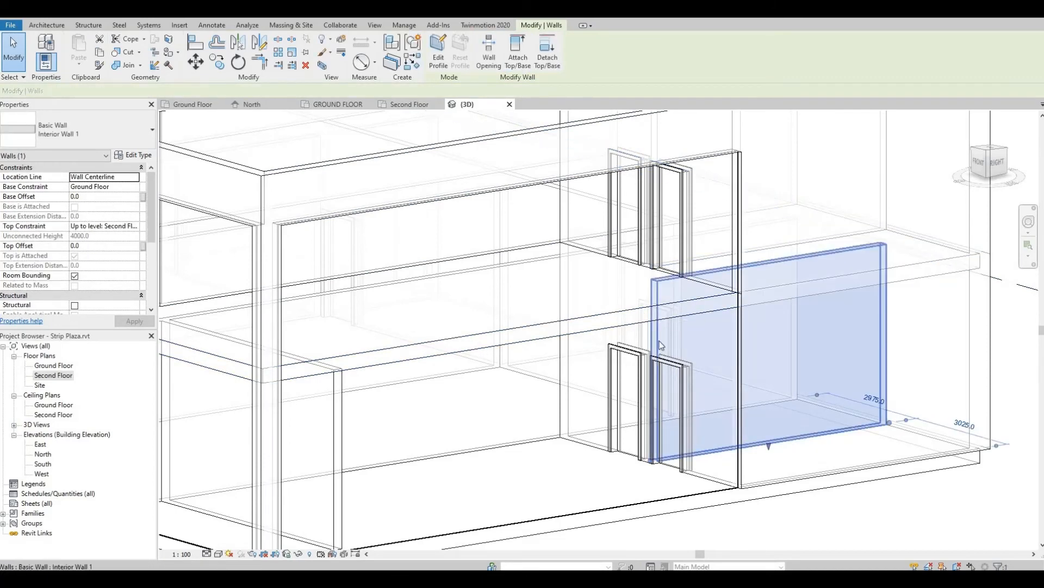
{"action": "scroll", "coordinate": [538, 406], "scroll_direction": "down", "scroll_amount": 4}
{"action": "key", "text": "Escape"}
- Remove the transparency from the 3D view's model display, keeping the Hidden Line style
{"action": "middle_click_drag", "start_coordinate": [471, 412], "coordinate": [603, 397]}
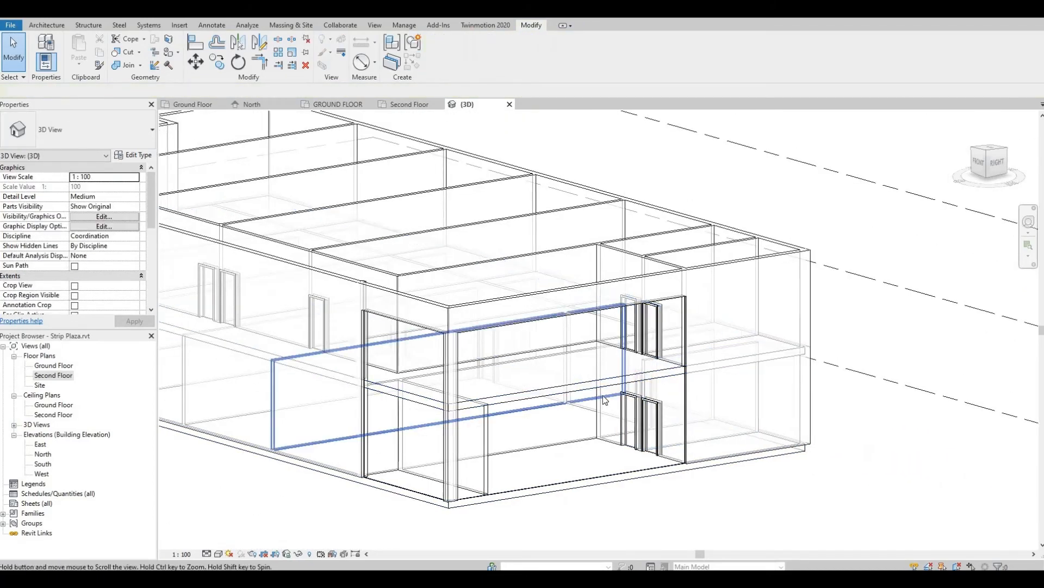
{"action": "scroll", "coordinate": [603, 398], "scroll_direction": "up", "scroll_amount": 2}
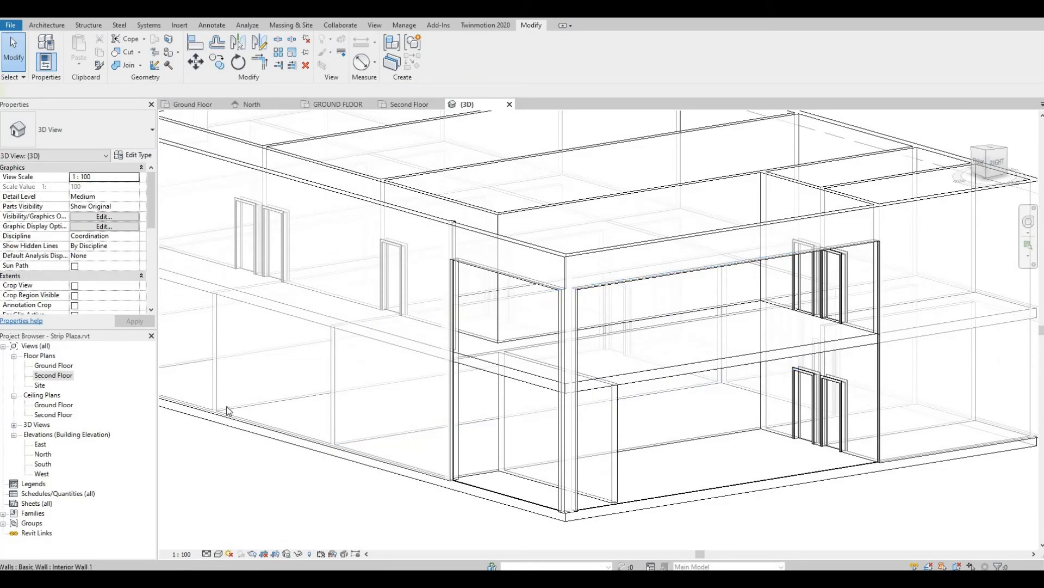
{"action": "left_click", "coordinate": [218, 554]}
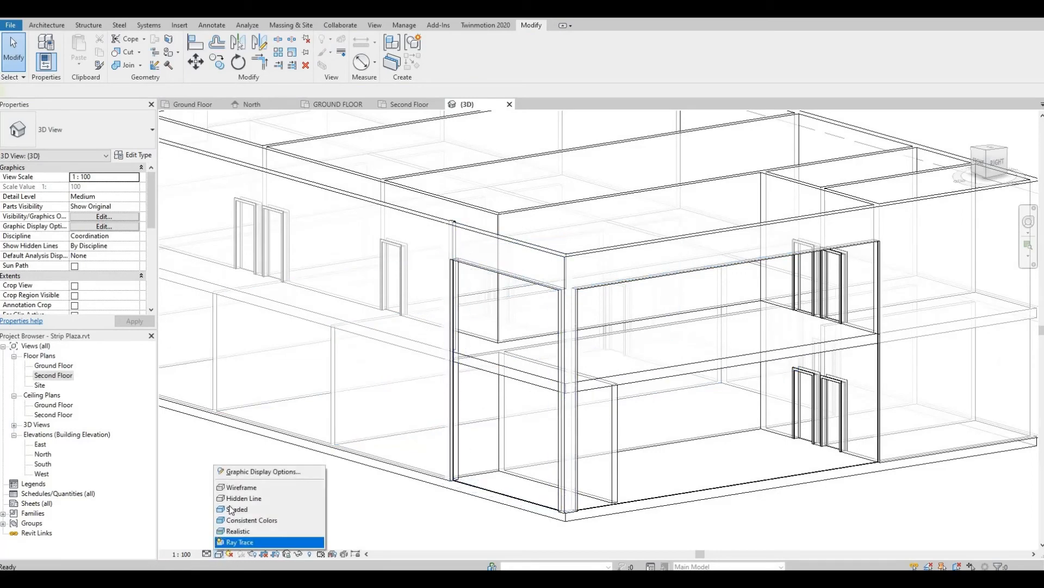
{"action": "left_click", "coordinate": [240, 472]}
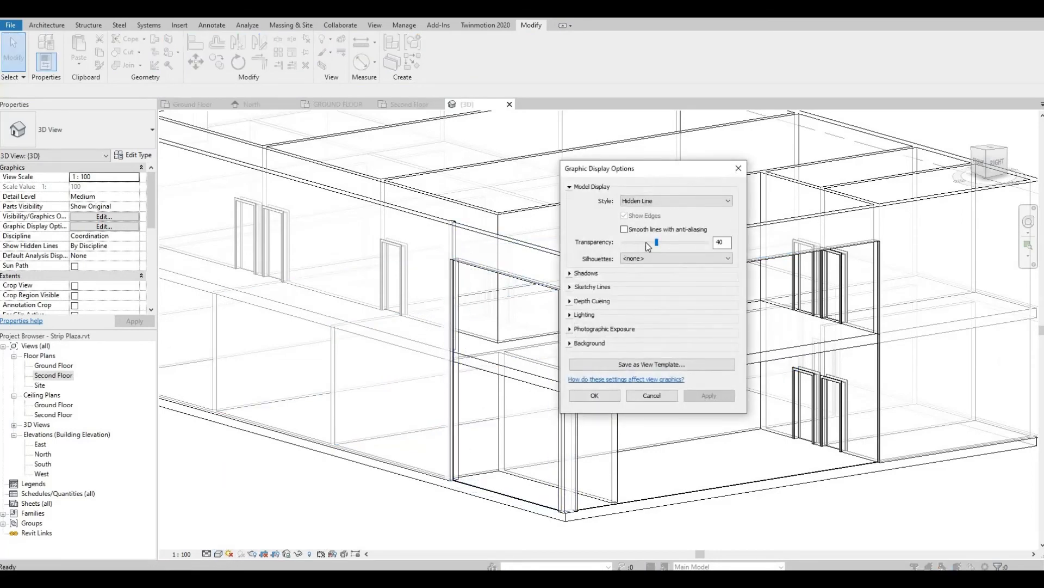
{"action": "left_click", "coordinate": [593, 396]}
{"action": "scroll", "coordinate": [605, 416], "scroll_direction": "down", "scroll_amount": 2}
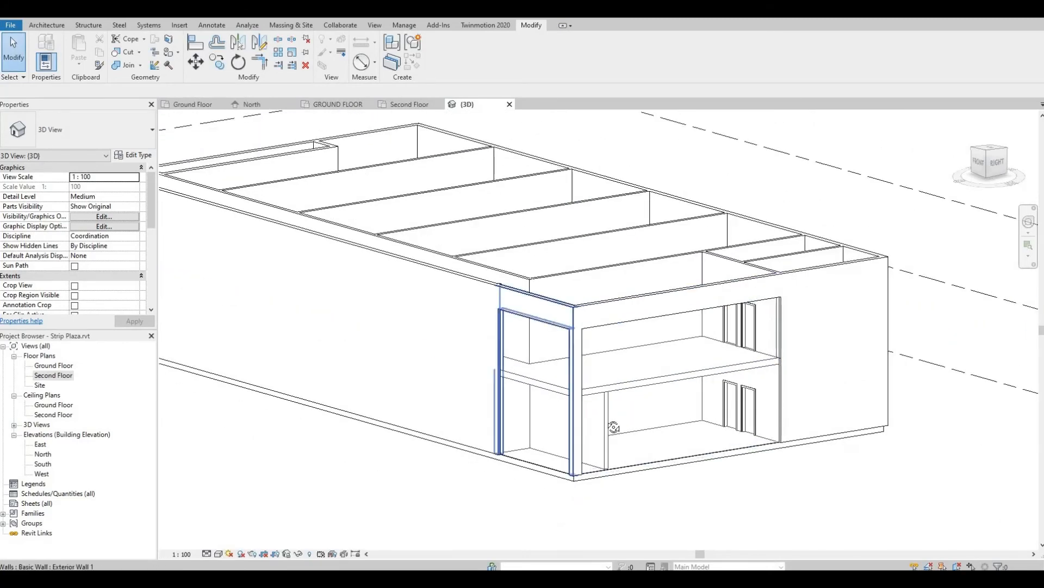
- Raise the top of the corner bay's narrow exterior wall about 1077 mm above the Roof level
{"action": "middle_click_drag", "start_coordinate": [610, 420], "coordinate": [632, 435], "text": "shift"}
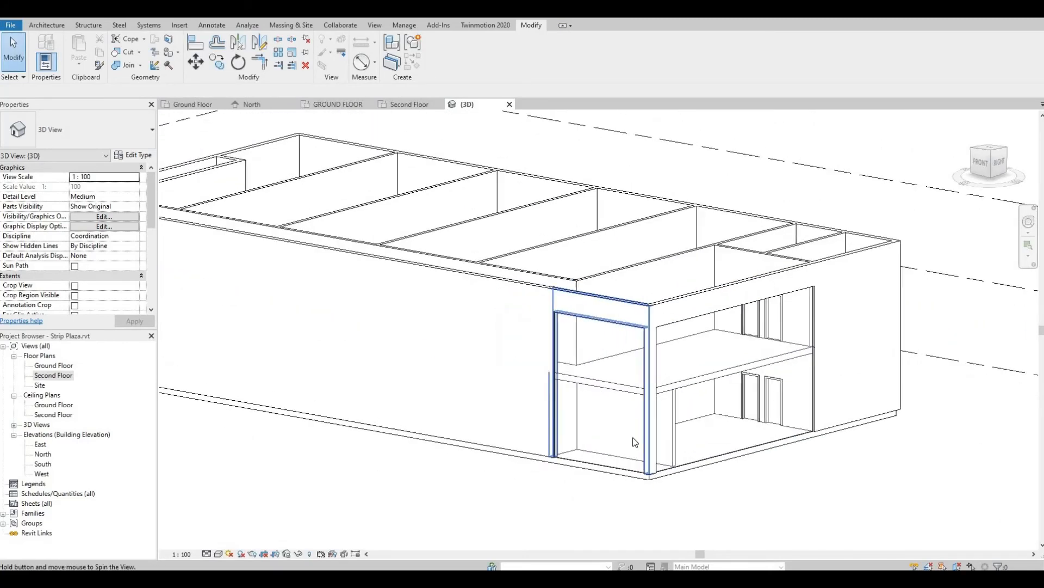
{"action": "left_click", "coordinate": [613, 289]}
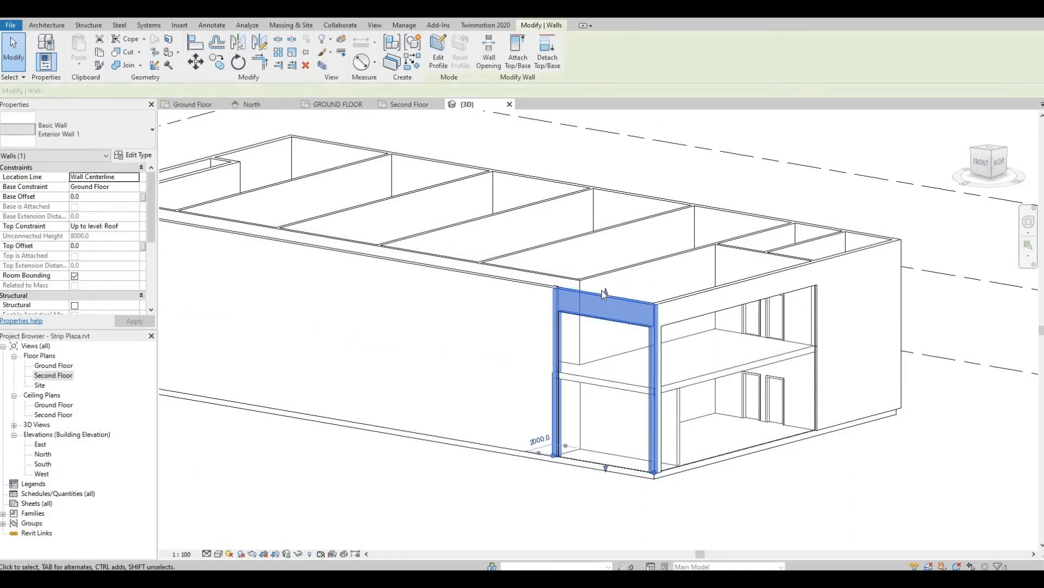
{"action": "left_click", "coordinate": [604, 290]}
{"action": "left_click_drag", "start_coordinate": [606, 289], "coordinate": [609, 274]}
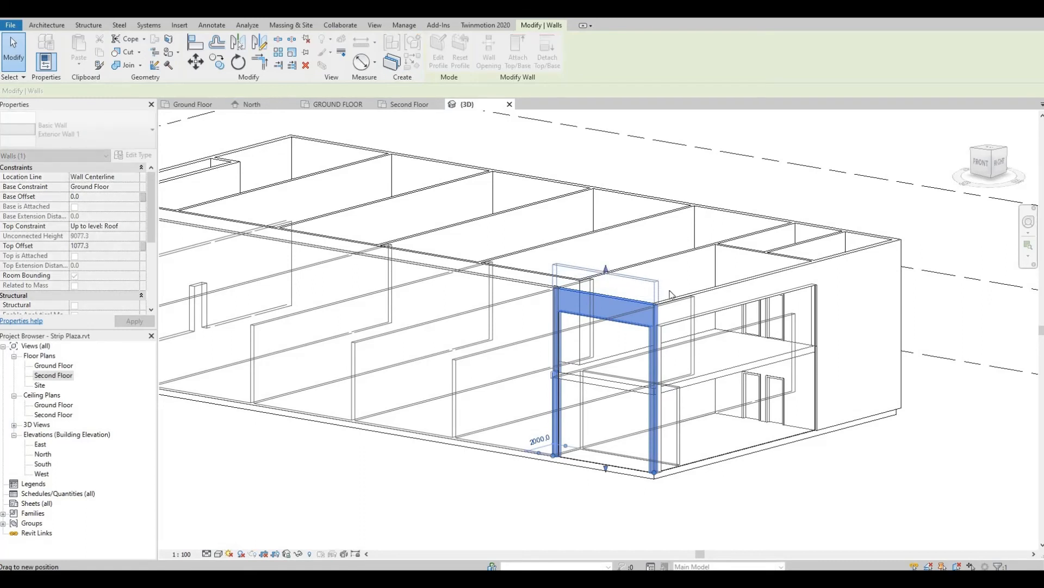
{"action": "key", "text": "Escape"}
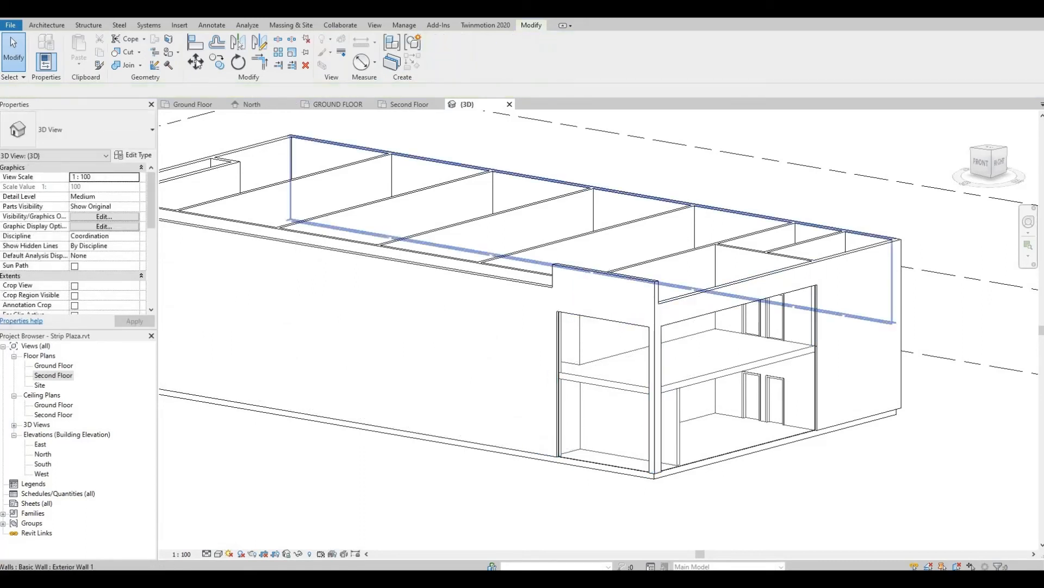
- Align the tops of the corner bay's glazed side wall and the adjoining solid side wall with the raised narrow front wall
{"action": "left_click", "coordinate": [606, 272]}
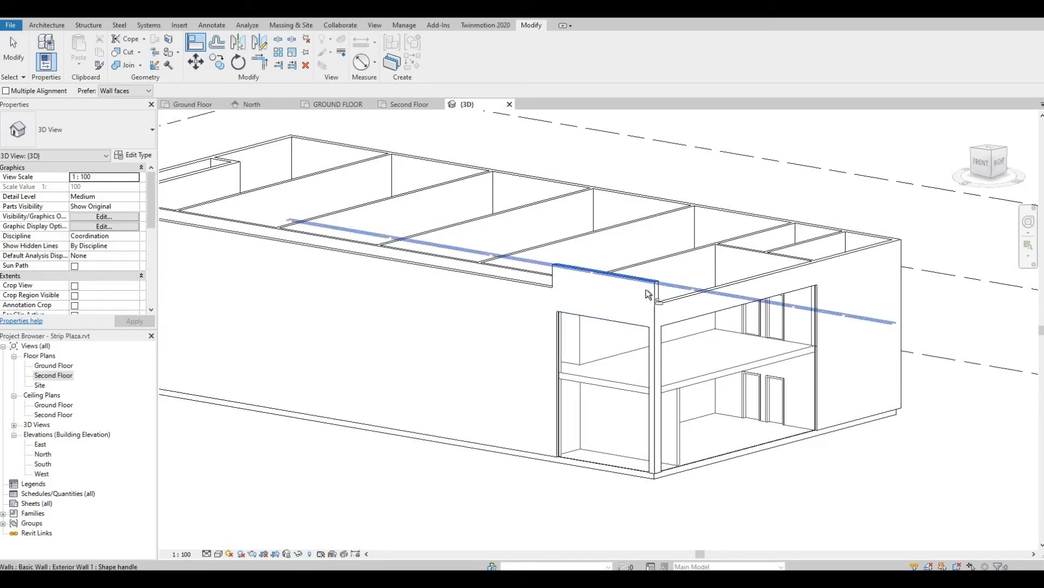
{"action": "left_click", "coordinate": [680, 297]}
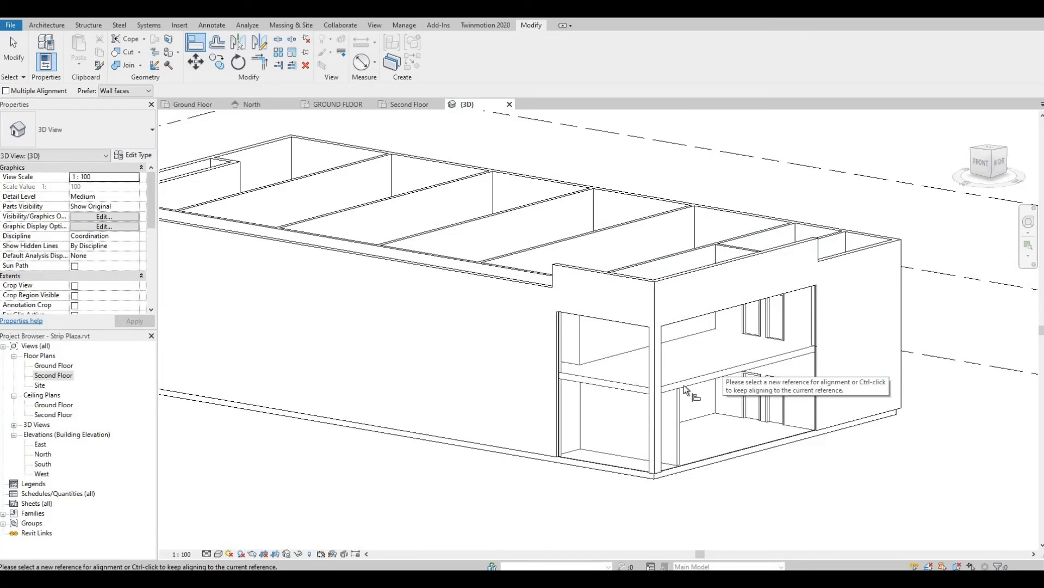
{"action": "middle_click_drag", "start_coordinate": [605, 392], "coordinate": [671, 334], "text": "shift"}
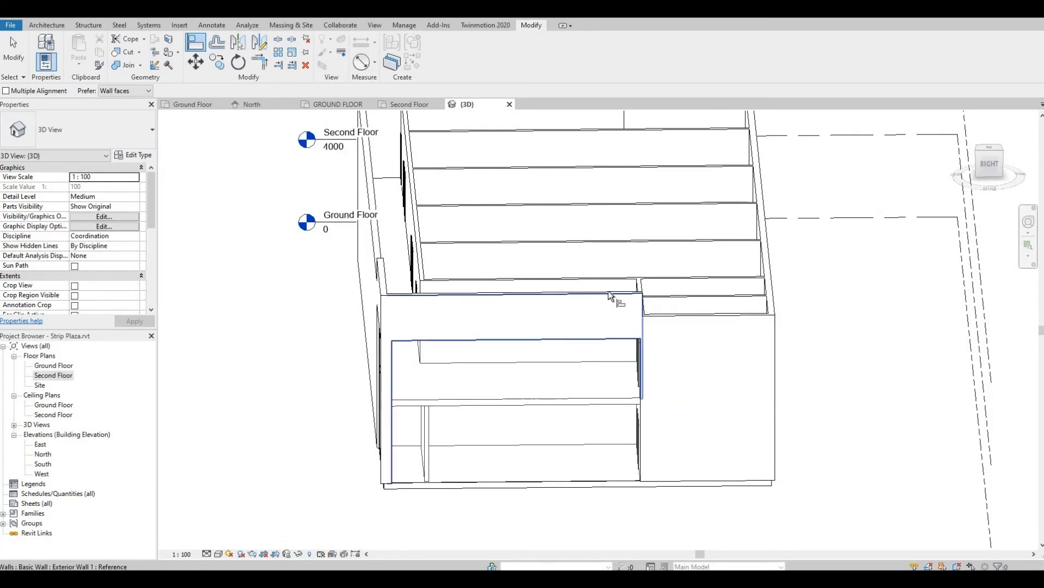
{"action": "scroll", "coordinate": [611, 292], "scroll_direction": "up", "scroll_amount": 2}
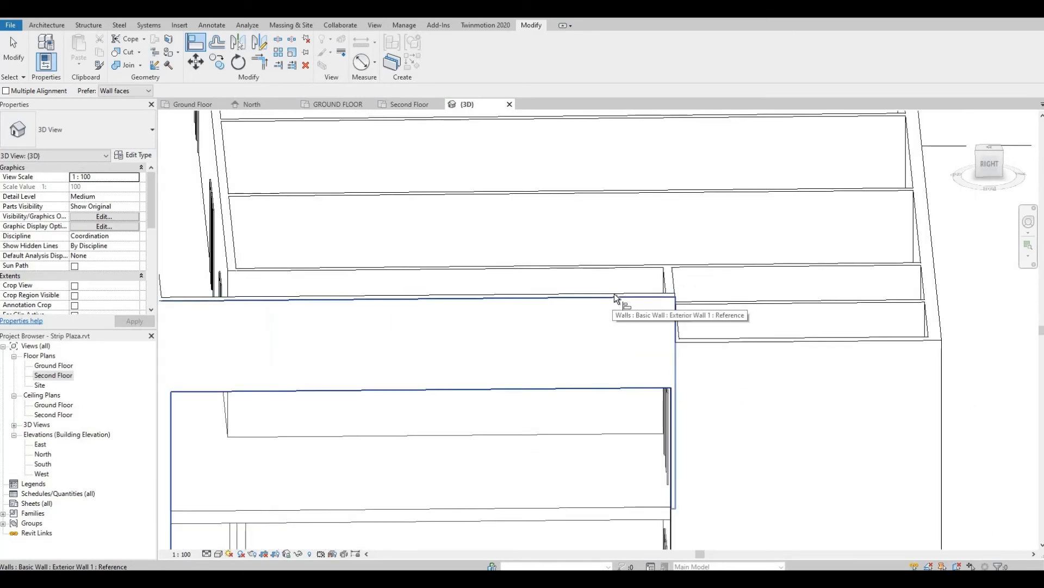
{"action": "scroll", "coordinate": [617, 294], "scroll_direction": "up", "scroll_amount": 1}
{"action": "left_click", "coordinate": [628, 298]}
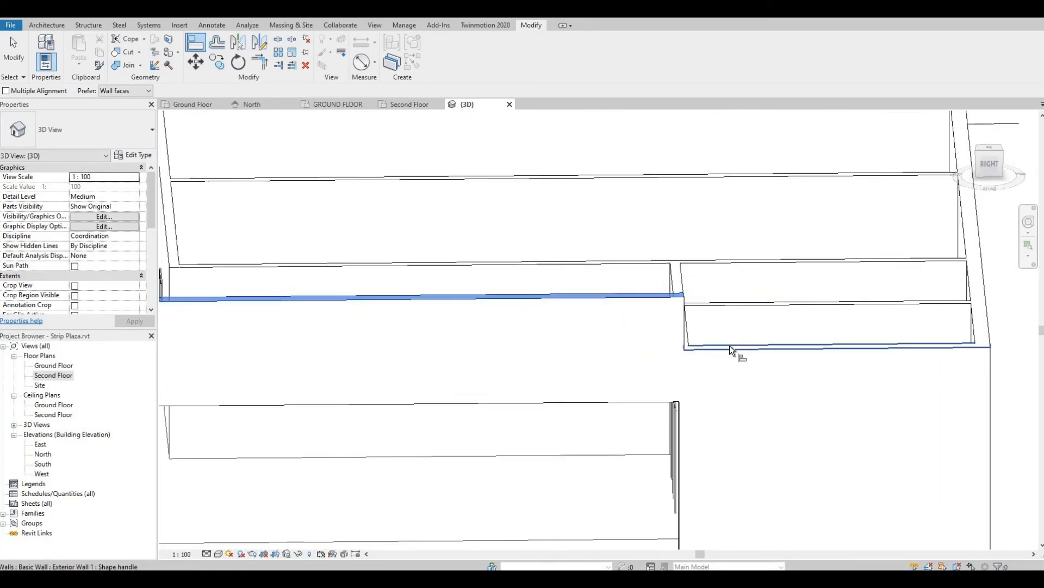
{"action": "left_click", "coordinate": [729, 344]}
{"action": "middle_click_drag", "start_coordinate": [732, 376], "coordinate": [579, 355], "text": "shift"}
{"action": "scroll", "coordinate": [579, 355], "scroll_direction": "down", "scroll_amount": 1}
{"action": "key", "text": "Escape"}
{"action": "key", "text": "Escape"}
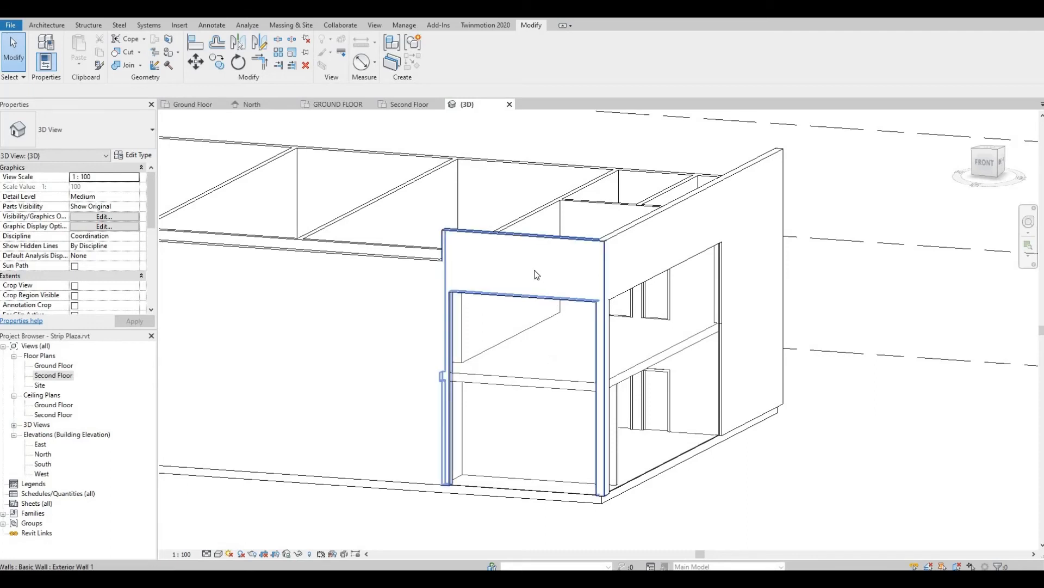
- Duplicate the corner bay's narrow front wall type as Exterior Wall 2 and set its structure thickness to 600 mm
{"action": "left_click", "coordinate": [542, 241]}
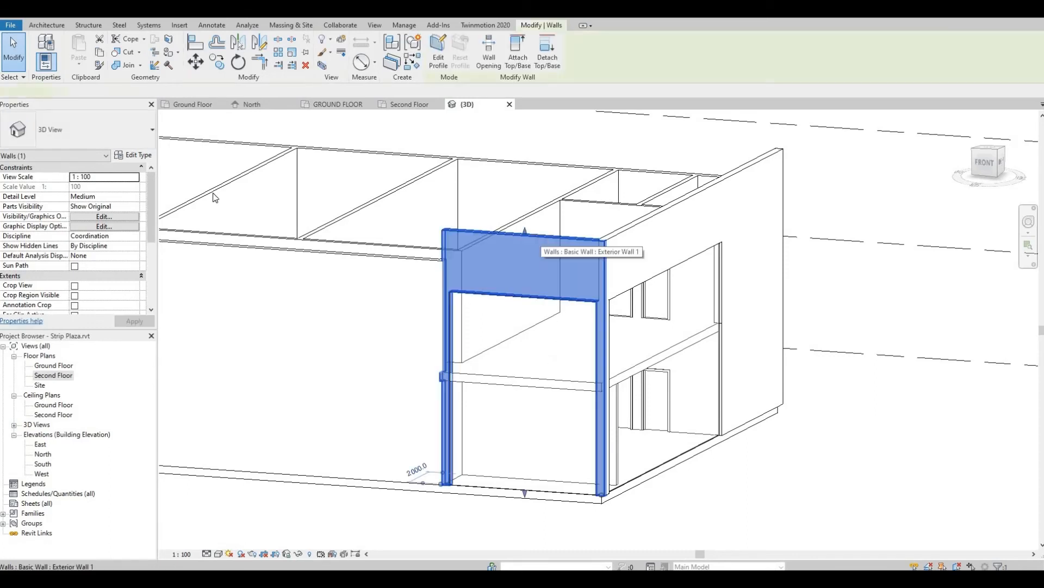
{"action": "left_click", "coordinate": [137, 159]}
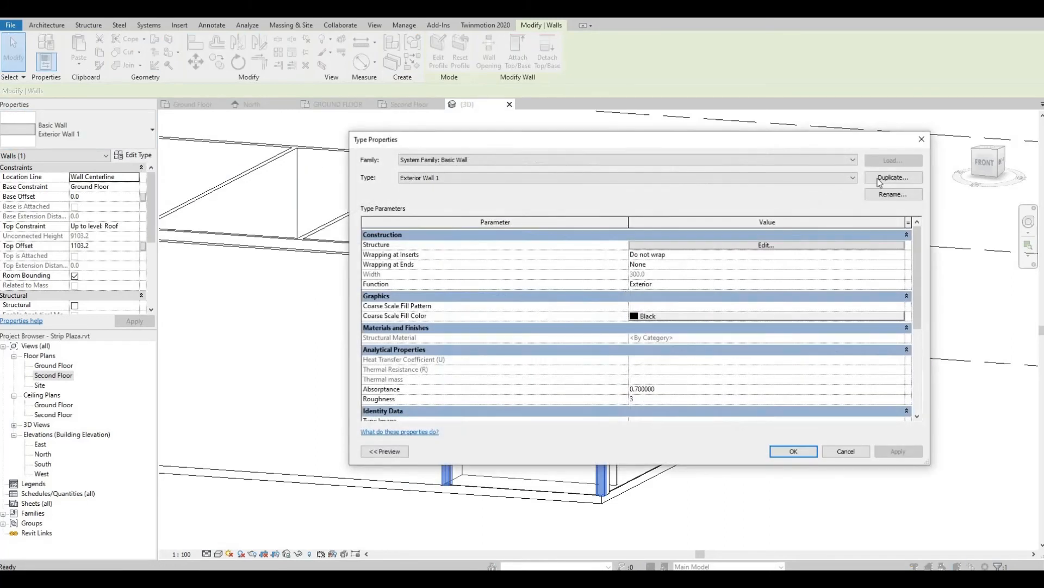
{"action": "left_click", "coordinate": [887, 178]}
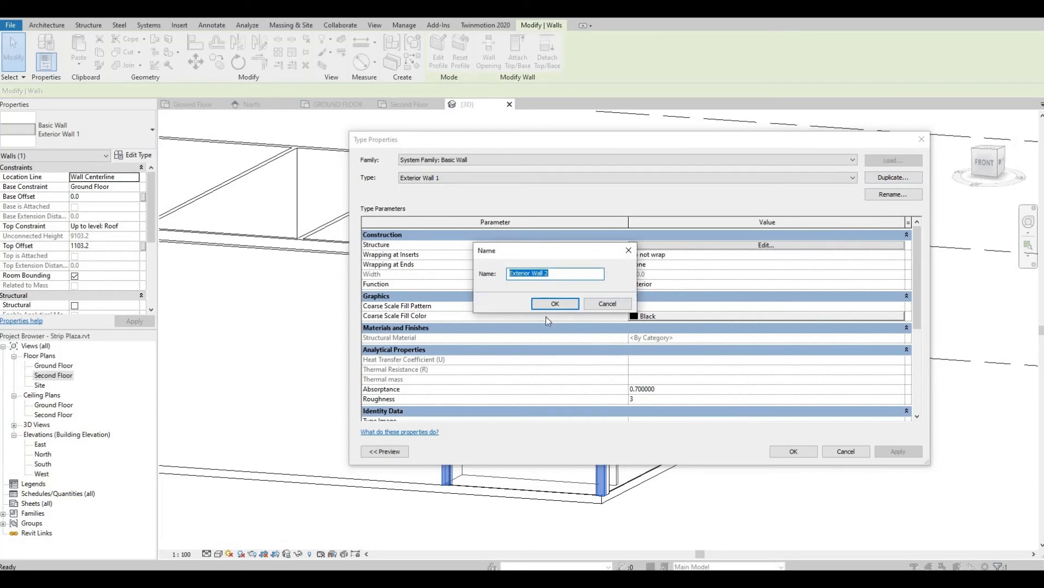
{"action": "left_click", "coordinate": [555, 304]}
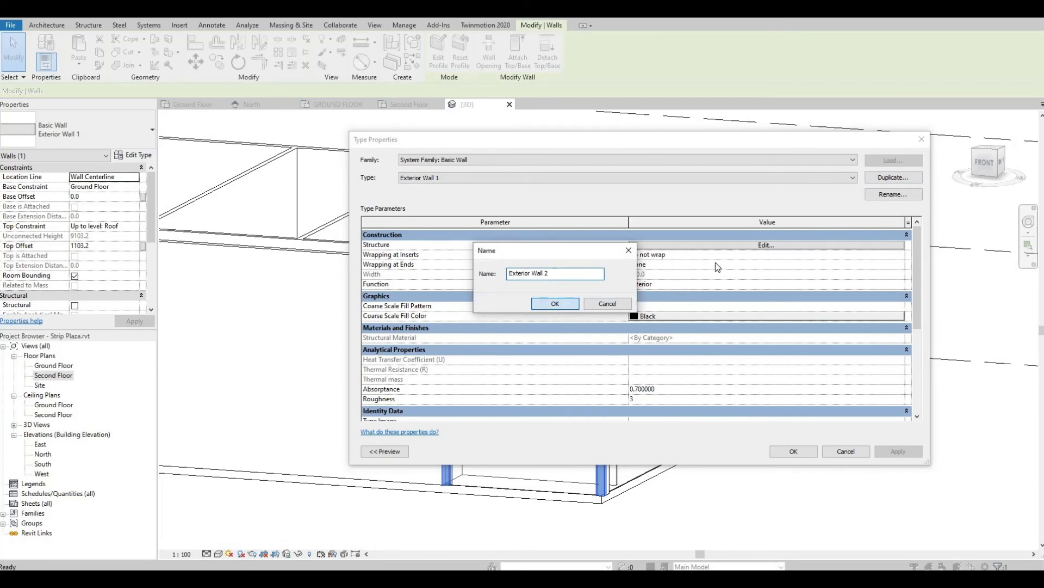
{"action": "left_click", "coordinate": [747, 247]}
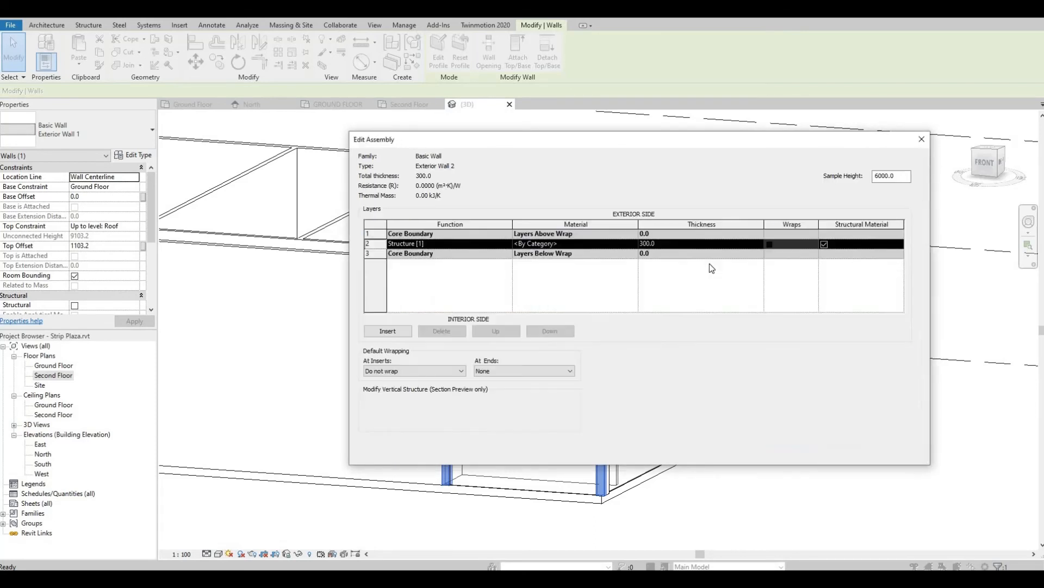
{"action": "left_click", "coordinate": [683, 246]}
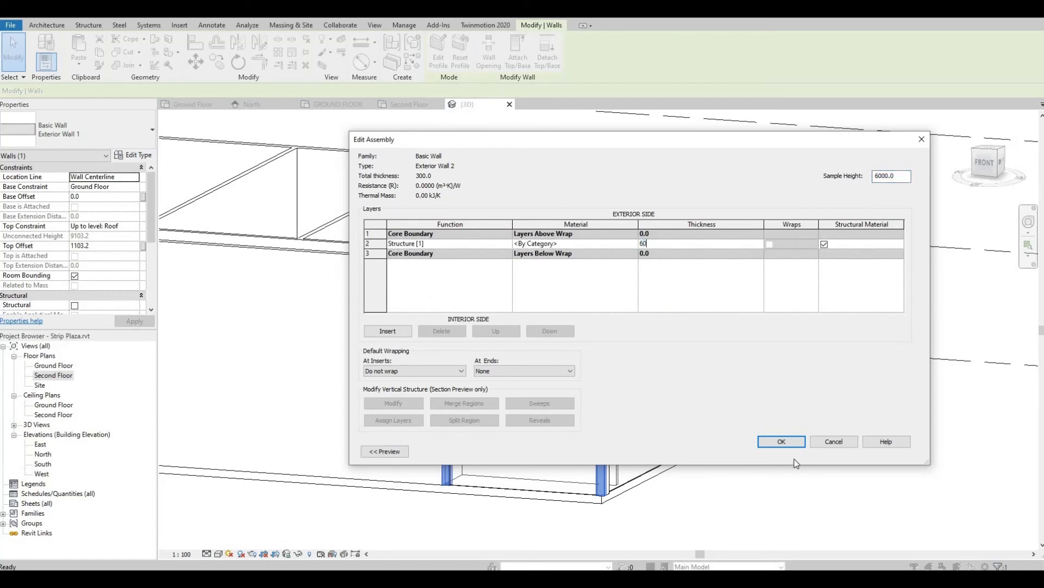
{"action": "left_click", "coordinate": [792, 440]}
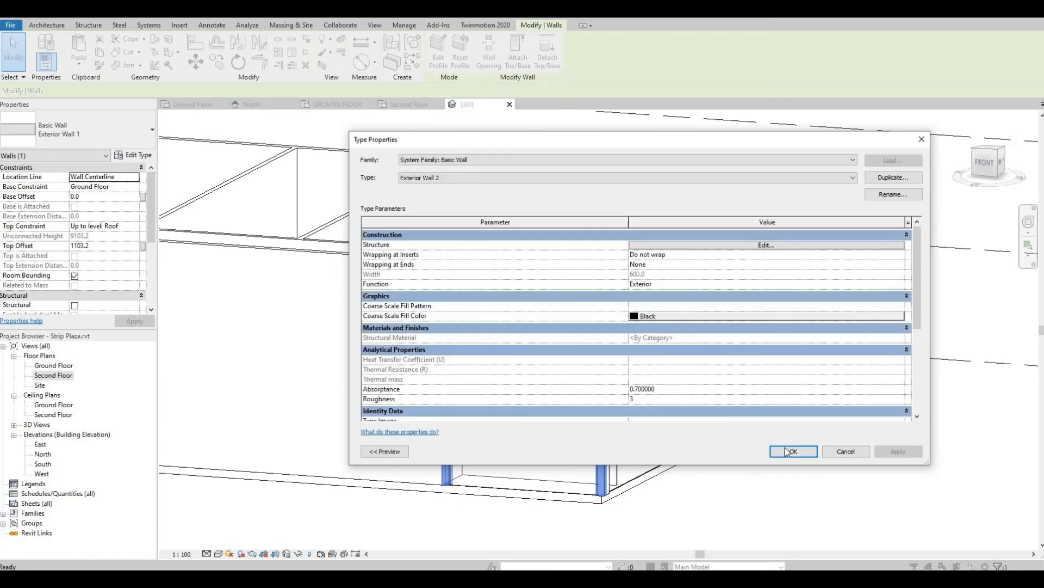
{"action": "left_click", "coordinate": [794, 451]}
{"action": "left_click", "coordinate": [796, 457]}
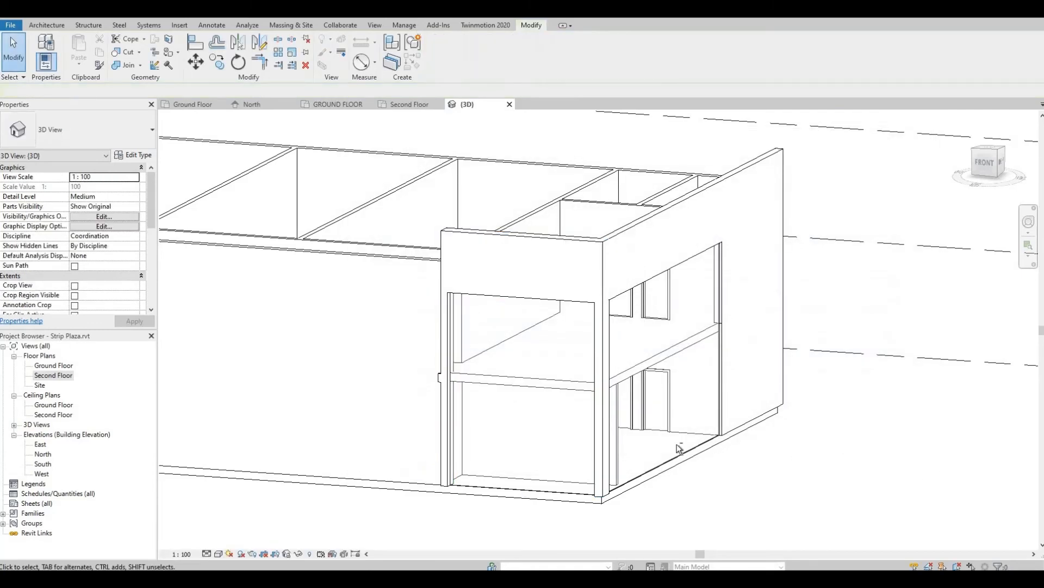
- Examine the thickened front wall's junction with the second floor slab and the exterior walls around the building
{"action": "middle_click_drag", "start_coordinate": [803, 553], "coordinate": [734, 424], "text": "shift"}
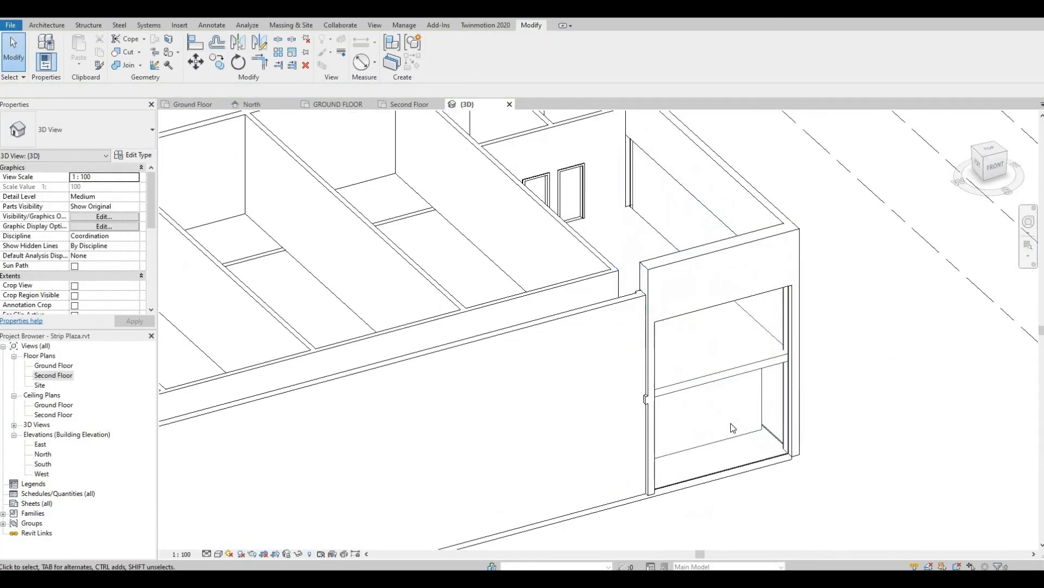
{"action": "scroll", "coordinate": [637, 412], "scroll_direction": "up", "scroll_amount": 2}
{"action": "scroll", "coordinate": [636, 412], "scroll_direction": "up", "scroll_amount": 2}
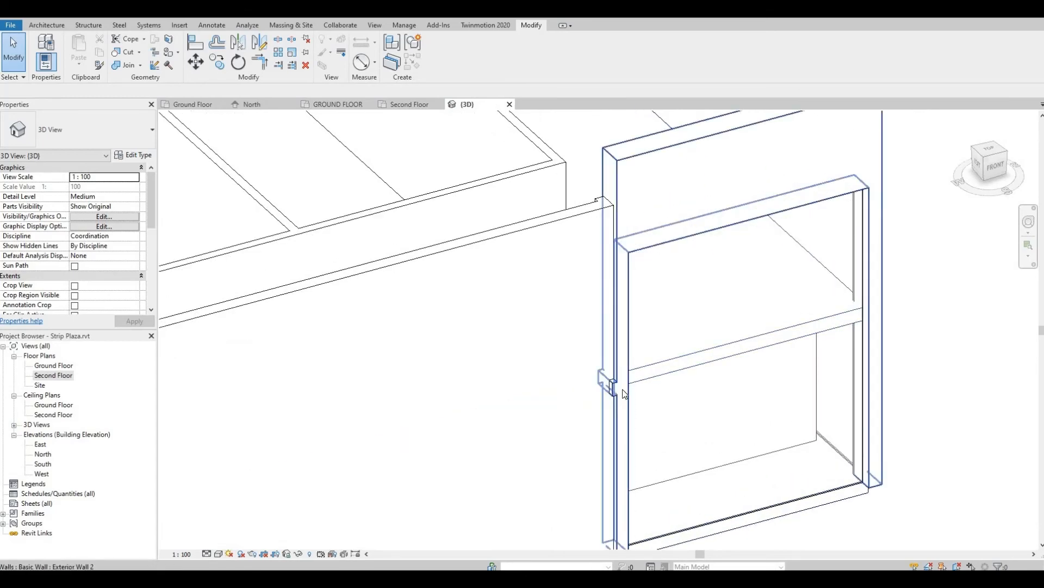
{"action": "left_click", "coordinate": [612, 401]}
{"action": "scroll", "coordinate": [612, 401], "scroll_direction": "up", "scroll_amount": 2}
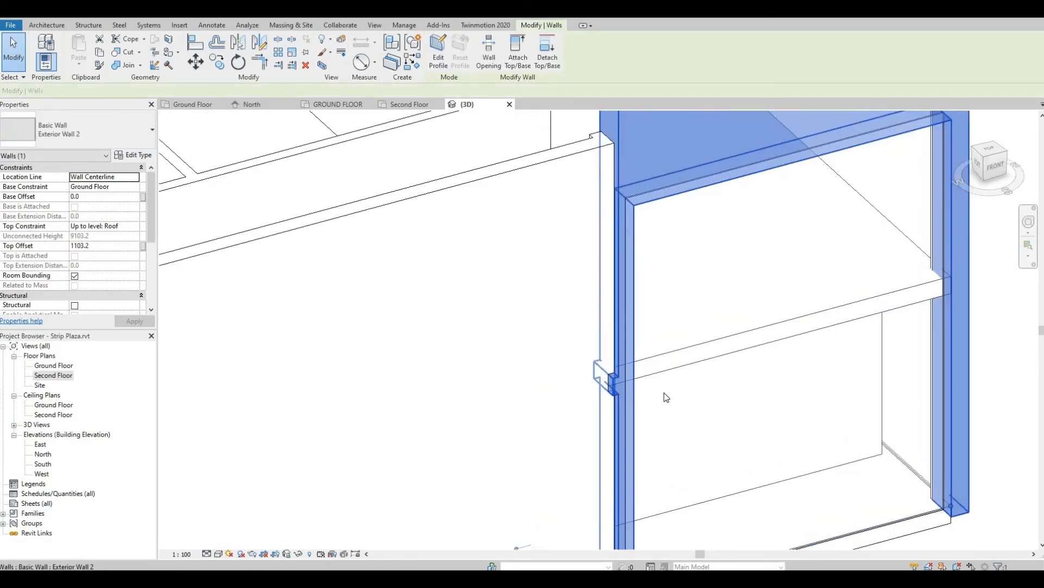
{"action": "key", "text": "Escape"}
{"action": "scroll", "coordinate": [683, 414], "scroll_direction": "down", "scroll_amount": 5}
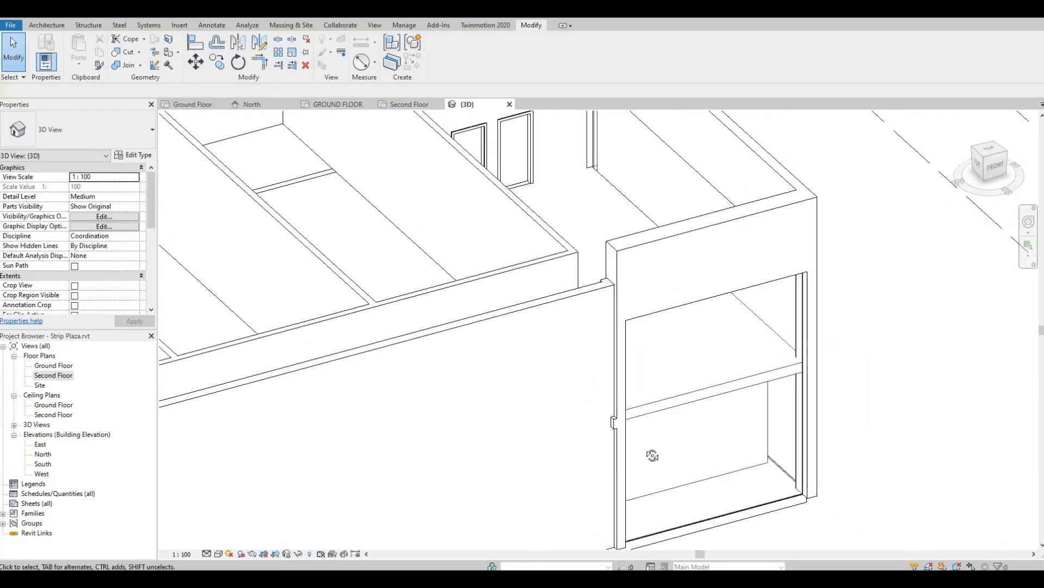
{"action": "middle_click_drag", "start_coordinate": [653, 455], "coordinate": [276, 361], "text": "shift"}
{"action": "scroll", "coordinate": [543, 373], "scroll_direction": "down", "scroll_amount": 5}
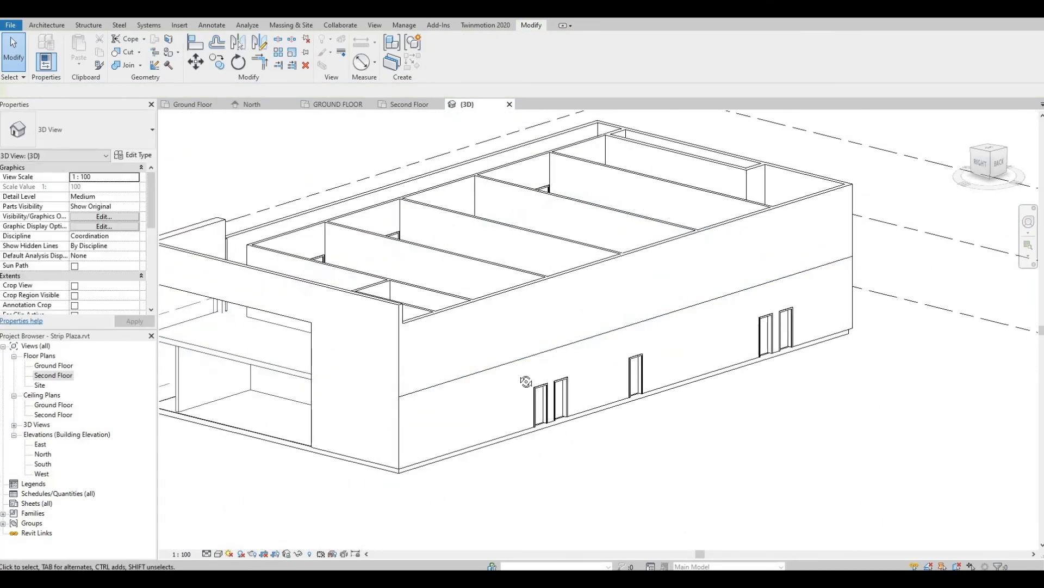
{"action": "middle_click_drag", "start_coordinate": [680, 382], "coordinate": [617, 313], "text": "shift"}
{"action": "middle_click_drag", "start_coordinate": [627, 274], "coordinate": [508, 285], "text": "shift"}
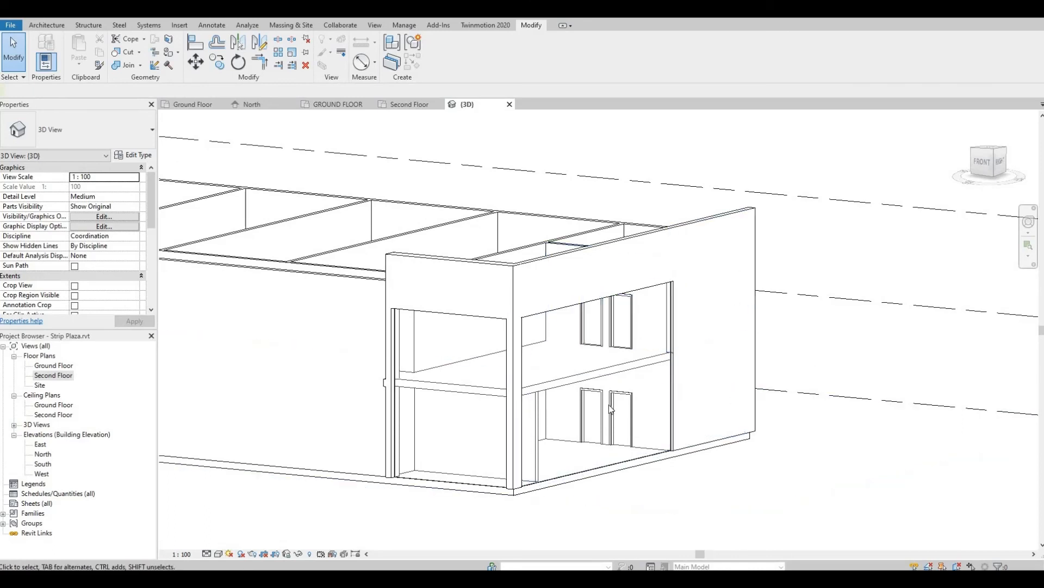
{"action": "middle_click_drag", "start_coordinate": [705, 387], "coordinate": [548, 418], "text": "shift"}
{"action": "middle_click_drag", "start_coordinate": [627, 421], "coordinate": [674, 406]}
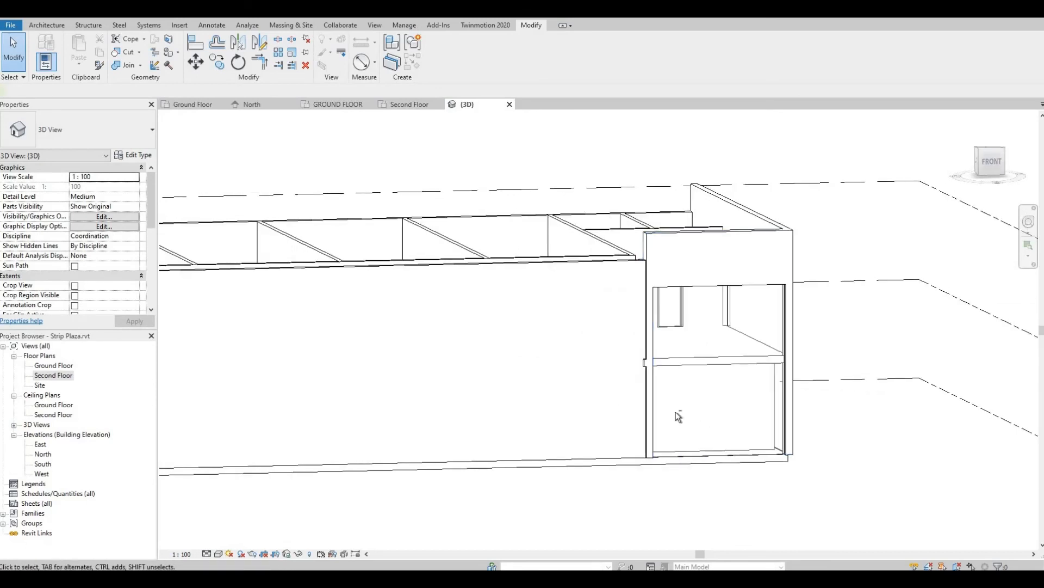
- Divide the corner bay's narrow front curtain wall into four equal panels with three vertical curtain grid lines
{"action": "middle_click_drag", "start_coordinate": [624, 436], "coordinate": [578, 409], "text": "shift"}
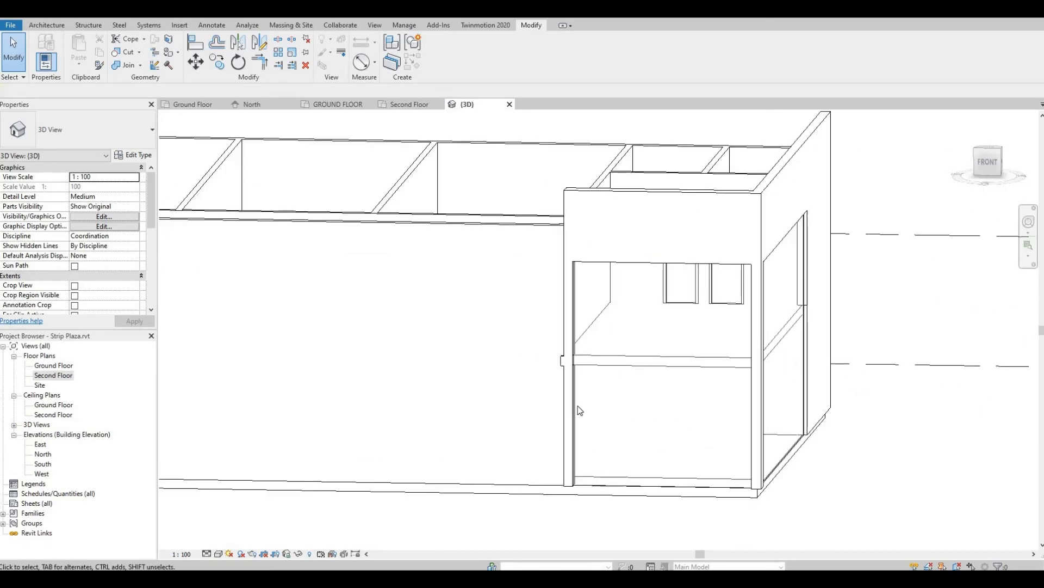
{"action": "left_click", "coordinate": [585, 382]}
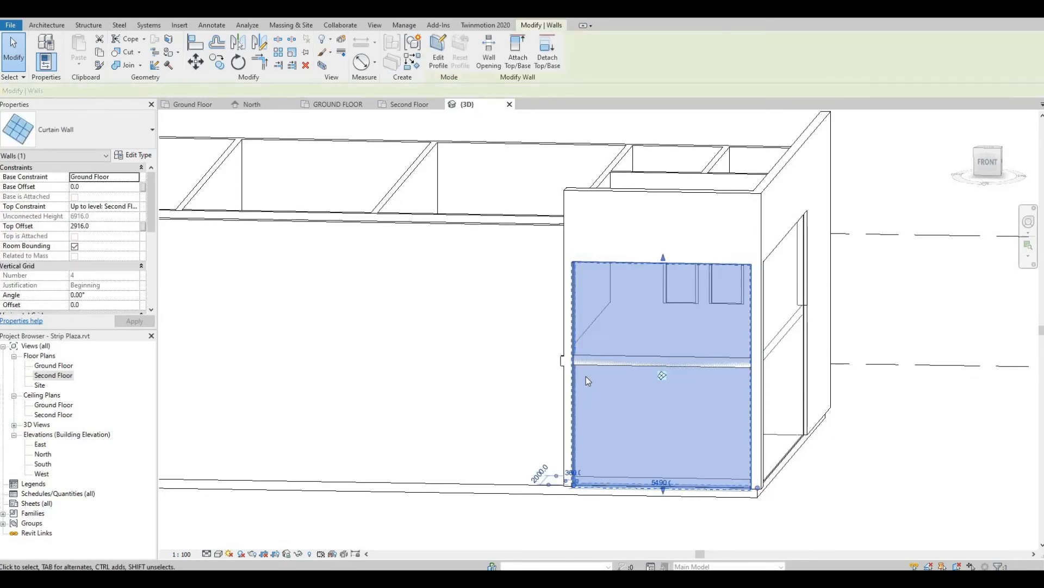
{"action": "left_click", "coordinate": [50, 25]}
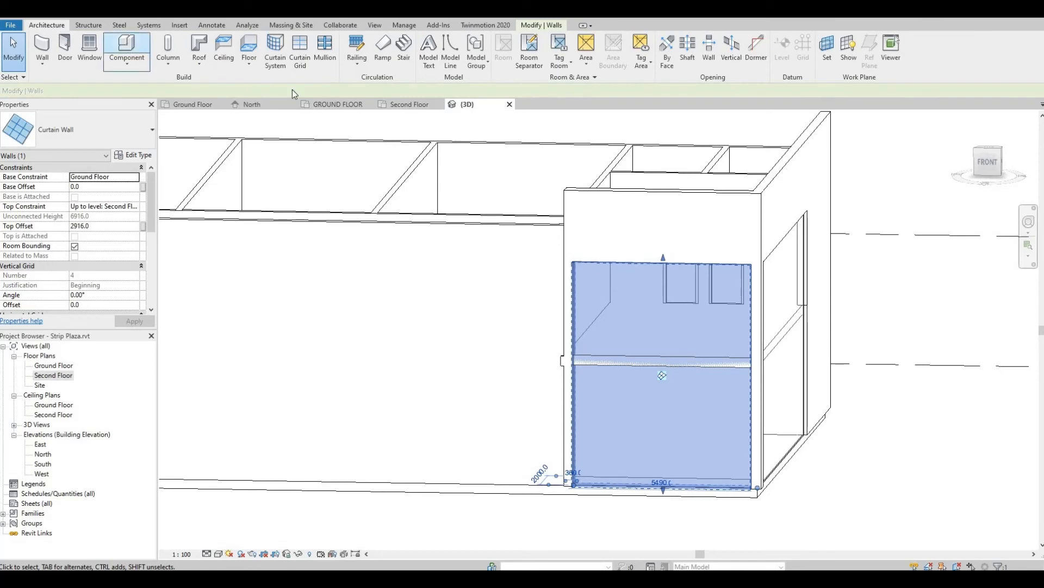
{"action": "left_click", "coordinate": [305, 64]}
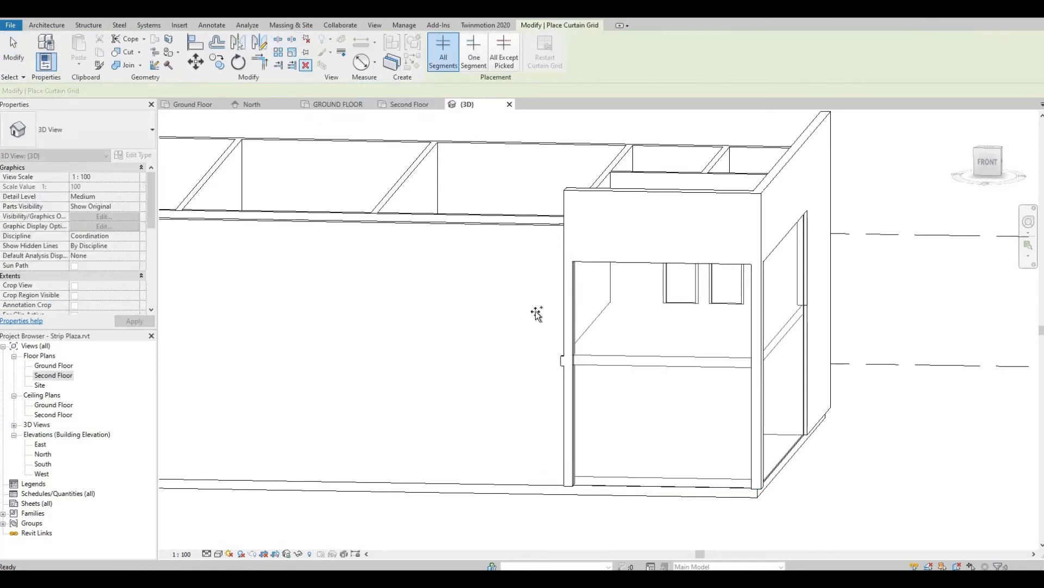
{"action": "left_click", "coordinate": [660, 487]}
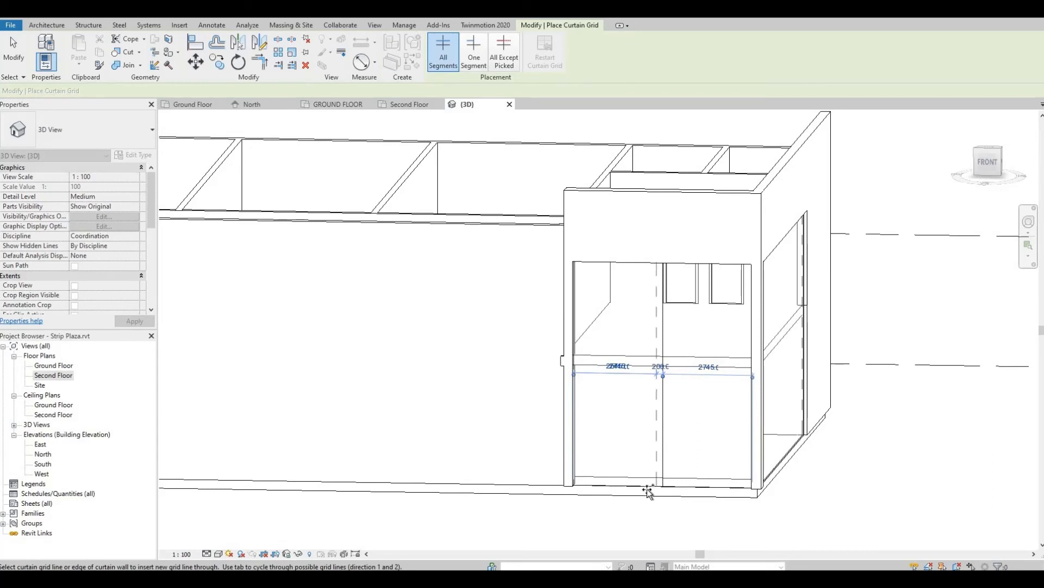
{"action": "left_click", "coordinate": [618, 482]}
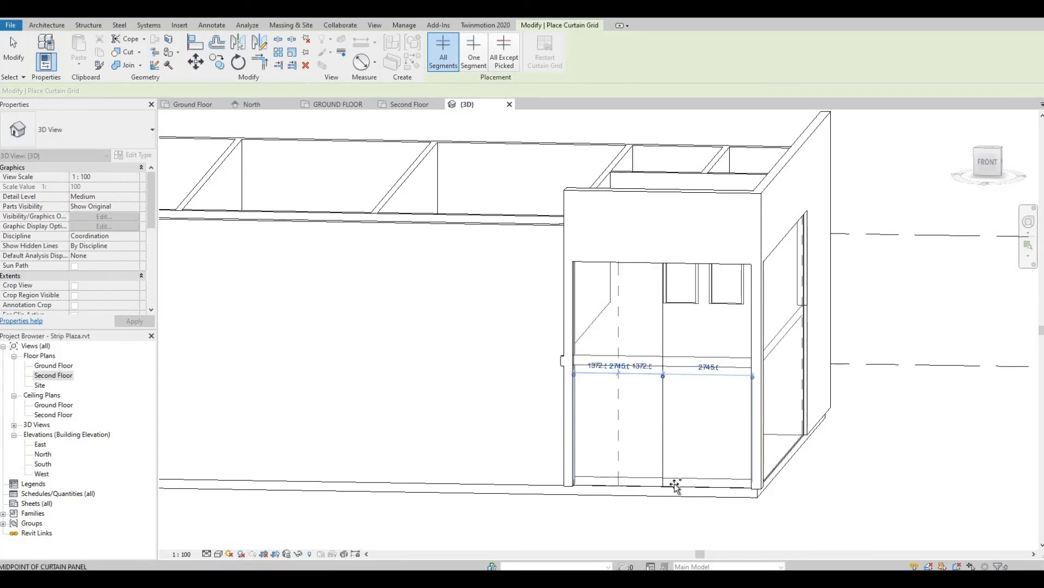
{"action": "left_click", "coordinate": [707, 486]}
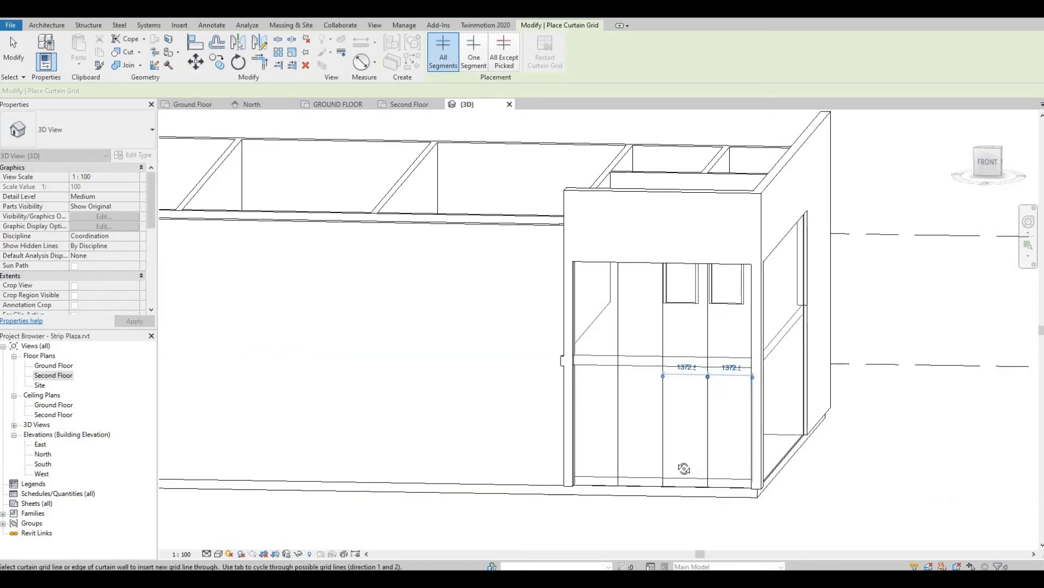
- Divide the corner bay's long side curtain wall into eight equal panels with seven vertical curtain grid lines
{"action": "middle_click_drag", "start_coordinate": [680, 471], "coordinate": [720, 470], "text": "shift"}
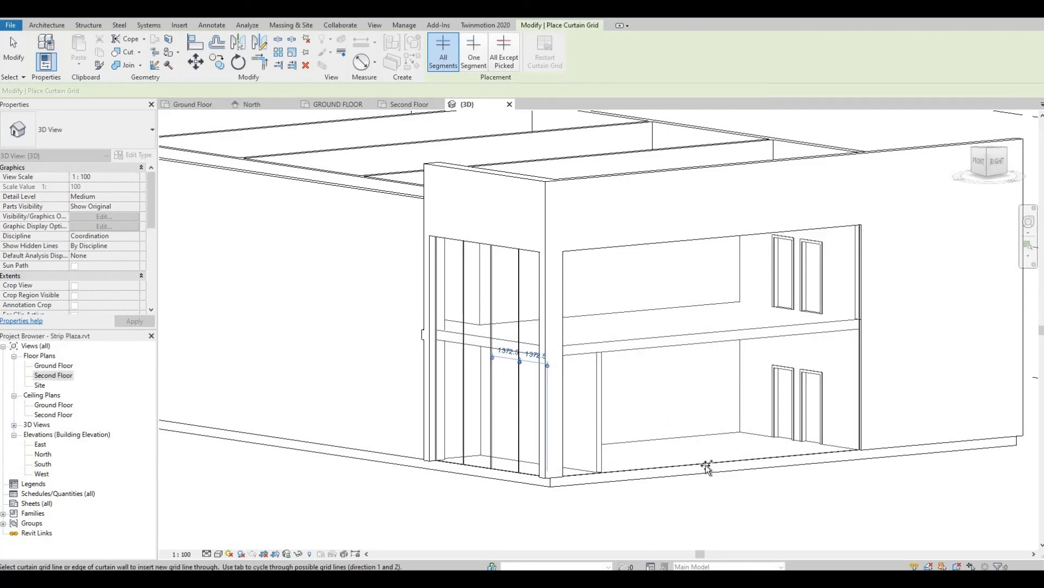
{"action": "left_click", "coordinate": [707, 465]}
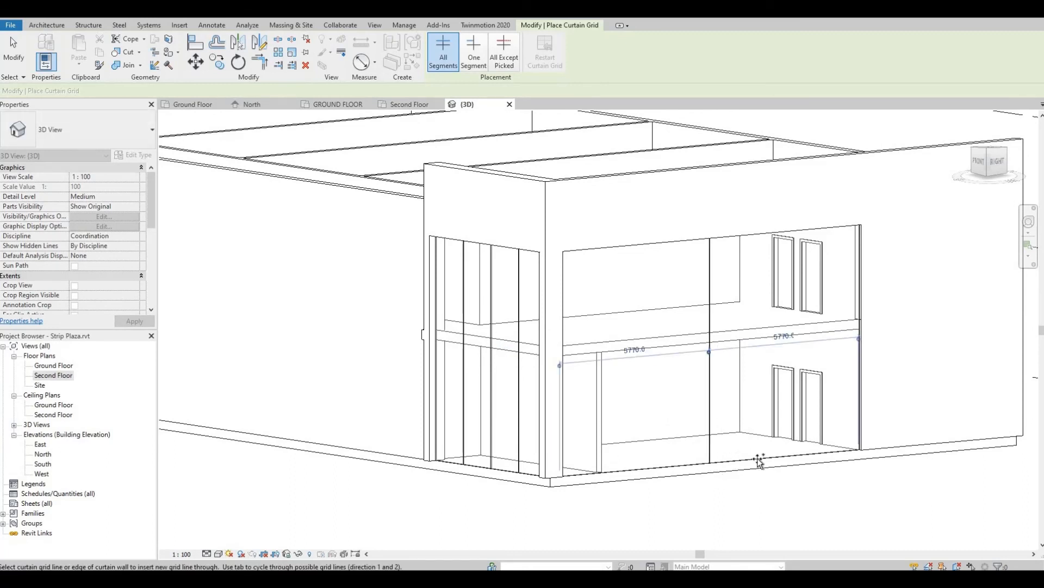
{"action": "left_click", "coordinate": [791, 459]}
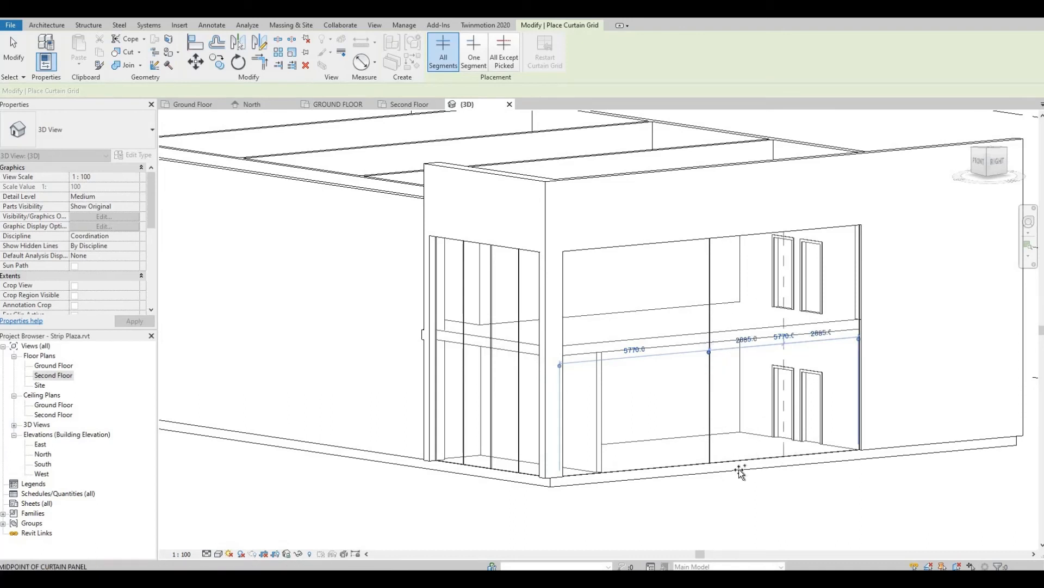
{"action": "left_click", "coordinate": [641, 472]}
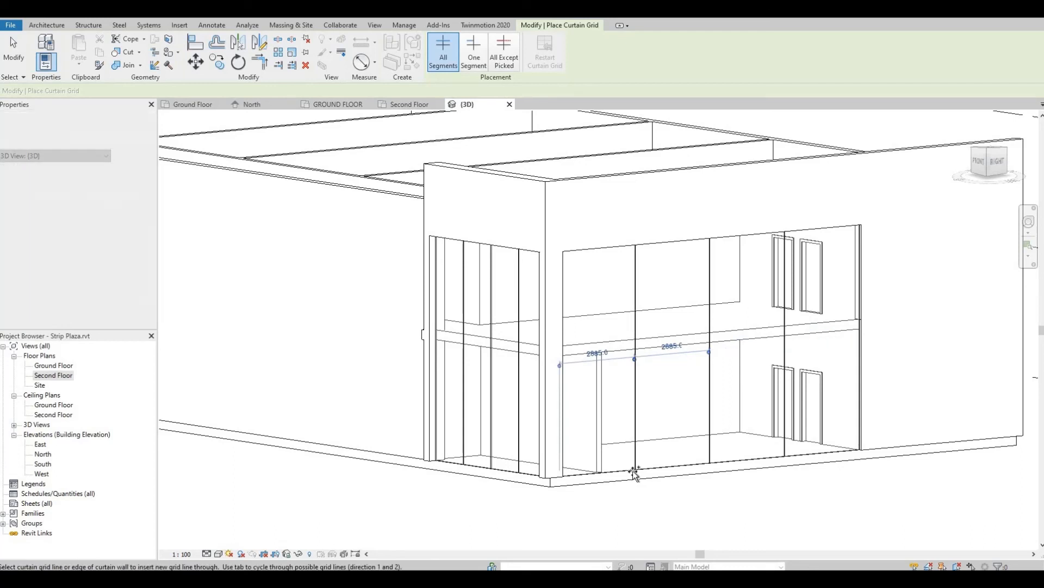
{"action": "left_click", "coordinate": [595, 471]}
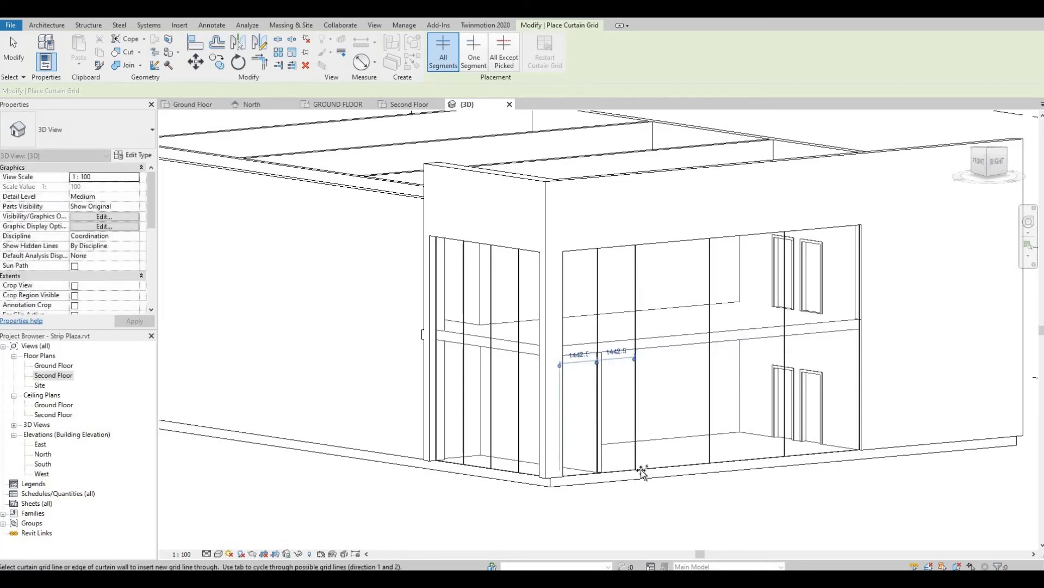
{"action": "left_click", "coordinate": [734, 466]}
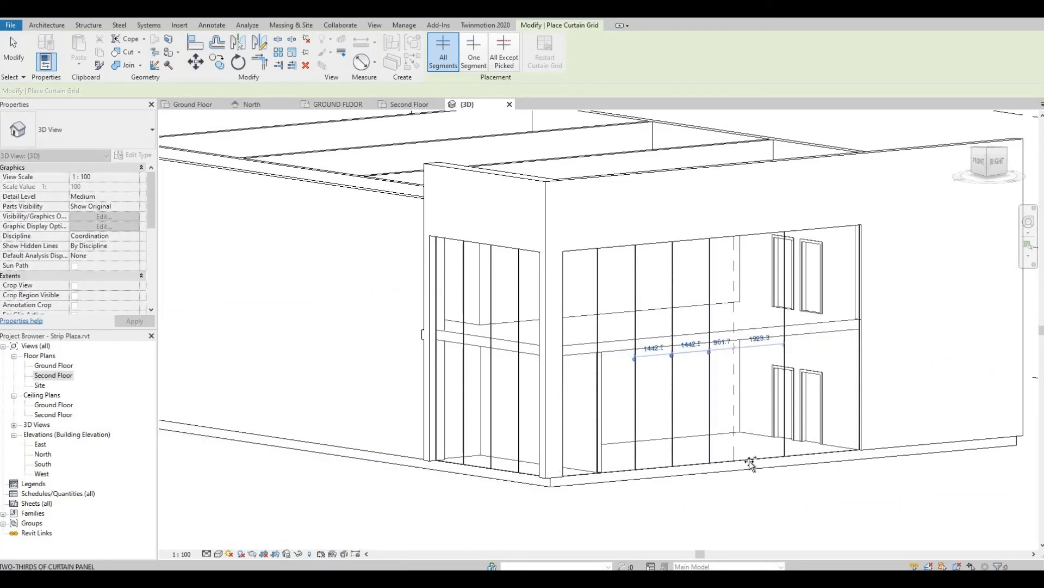
{"action": "left_click", "coordinate": [752, 463]}
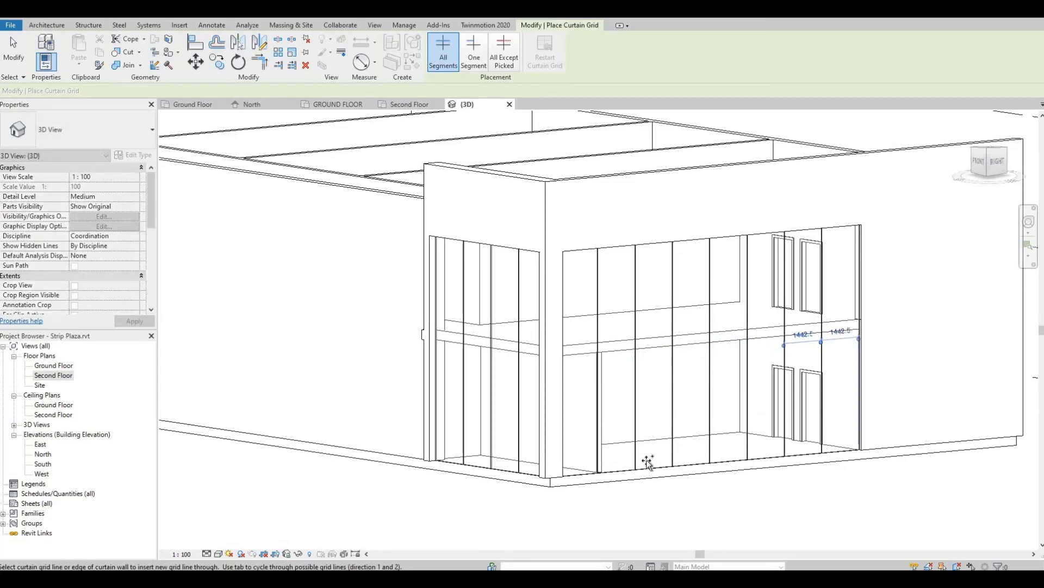
- Split the corner bay's front and side curtain walls at mid-height with a horizontal curtain grid line on each
{"action": "middle_click_drag", "start_coordinate": [723, 452], "coordinate": [674, 449], "text": "shift"}
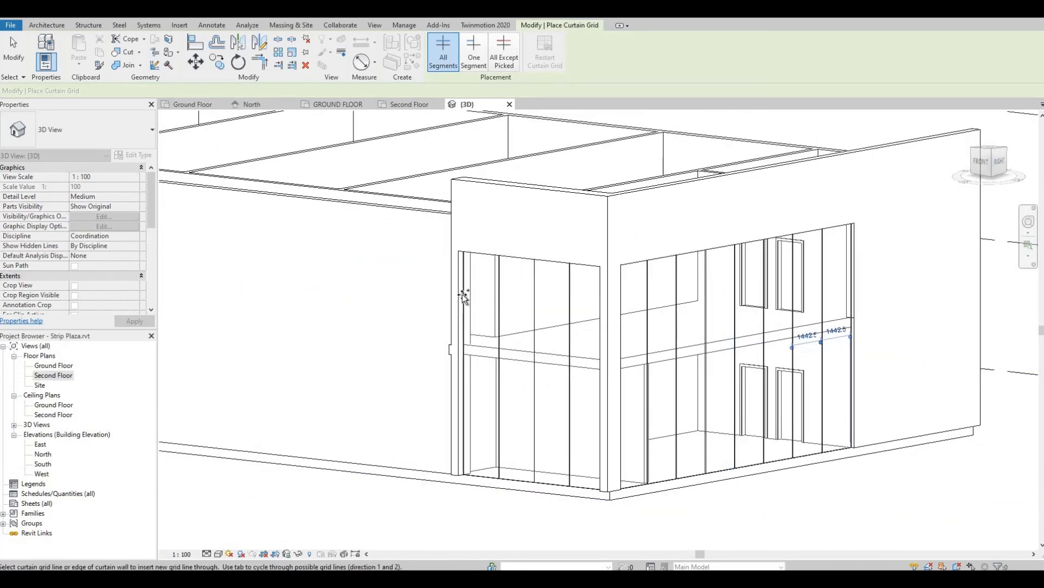
{"action": "middle_click_drag", "start_coordinate": [506, 322], "coordinate": [535, 317], "text": "shift"}
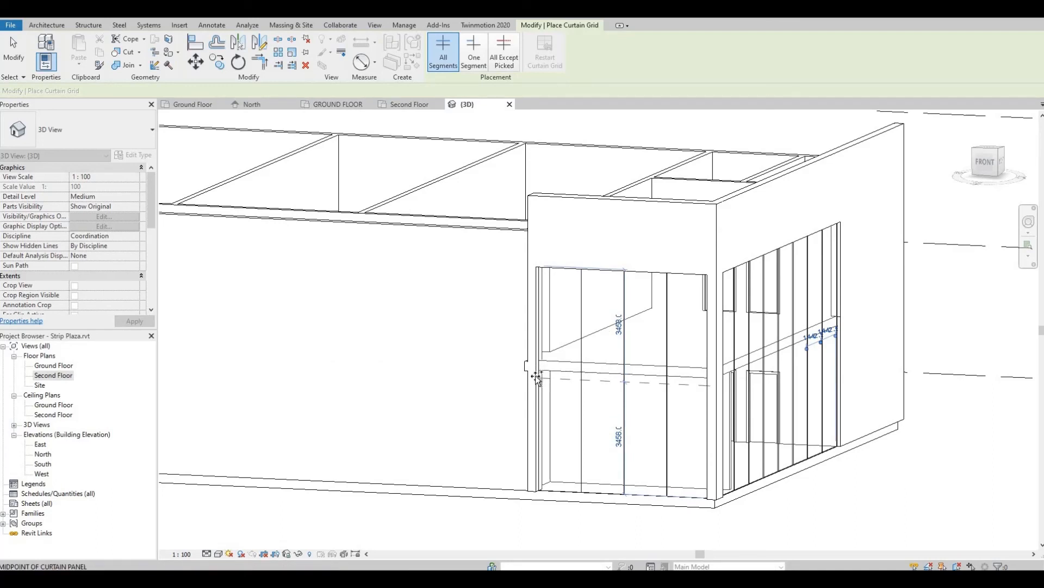
{"action": "left_click", "coordinate": [536, 375]}
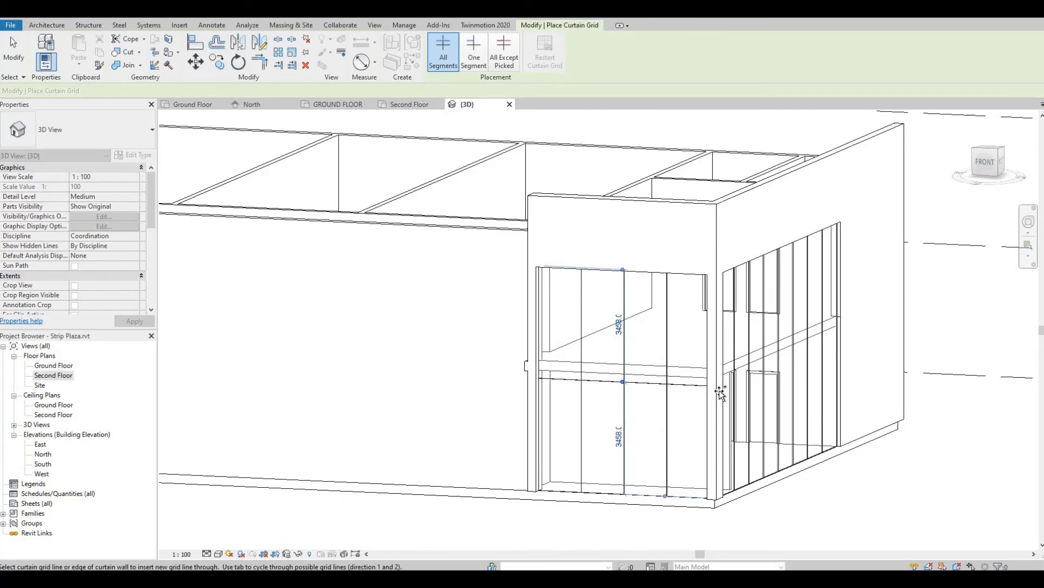
{"action": "middle_click_drag", "start_coordinate": [594, 396], "coordinate": [672, 392], "text": "shift"}
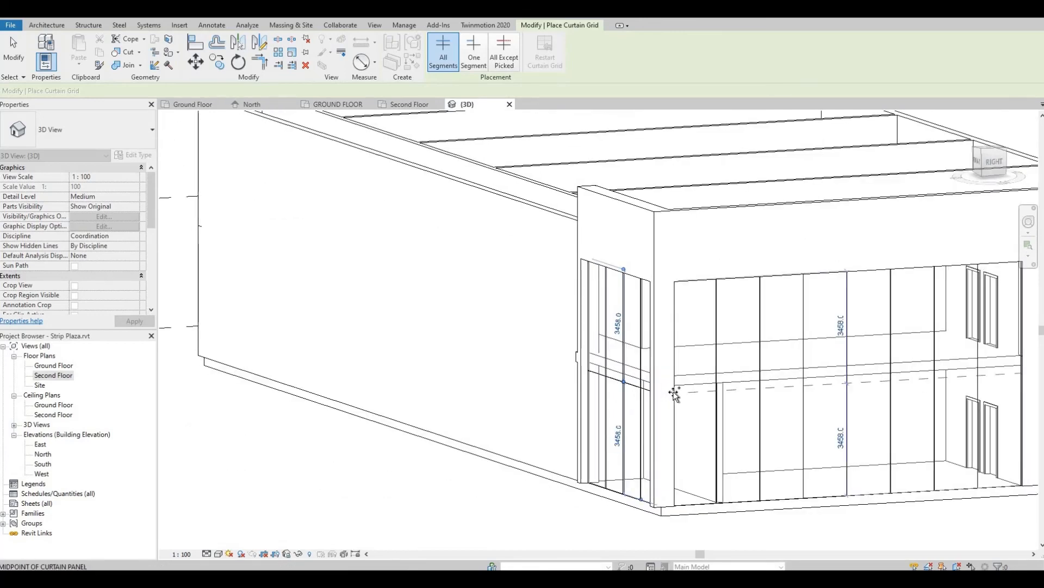
{"action": "left_click", "coordinate": [675, 392]}
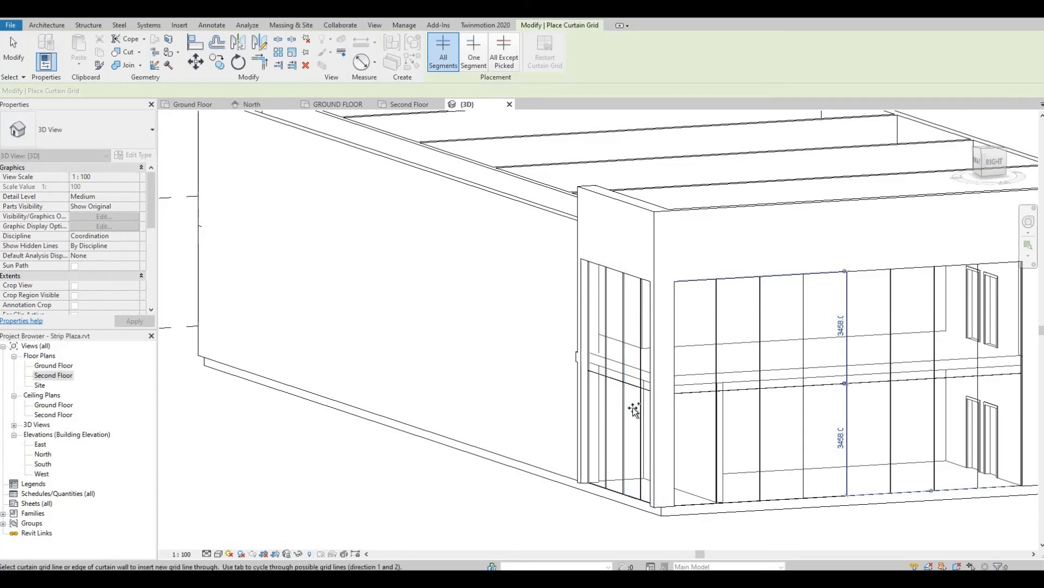
- Add horizontal curtain grid lines at two-thirds of the upper and lower panels' height on both corner curtain walls
{"action": "middle_click_drag", "start_coordinate": [737, 420], "coordinate": [653, 381], "text": "shift"}
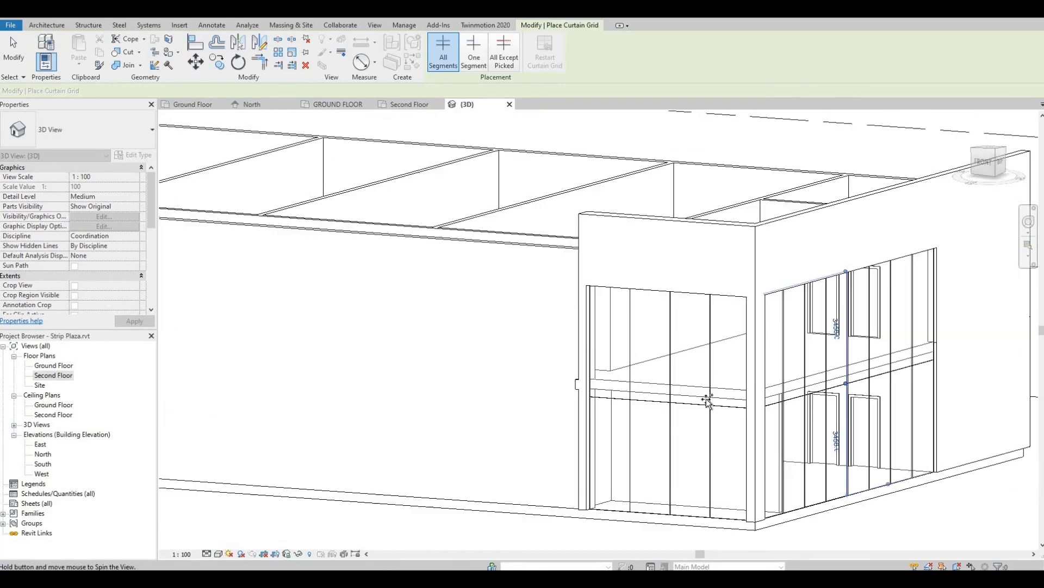
{"action": "left_click", "coordinate": [594, 322]}
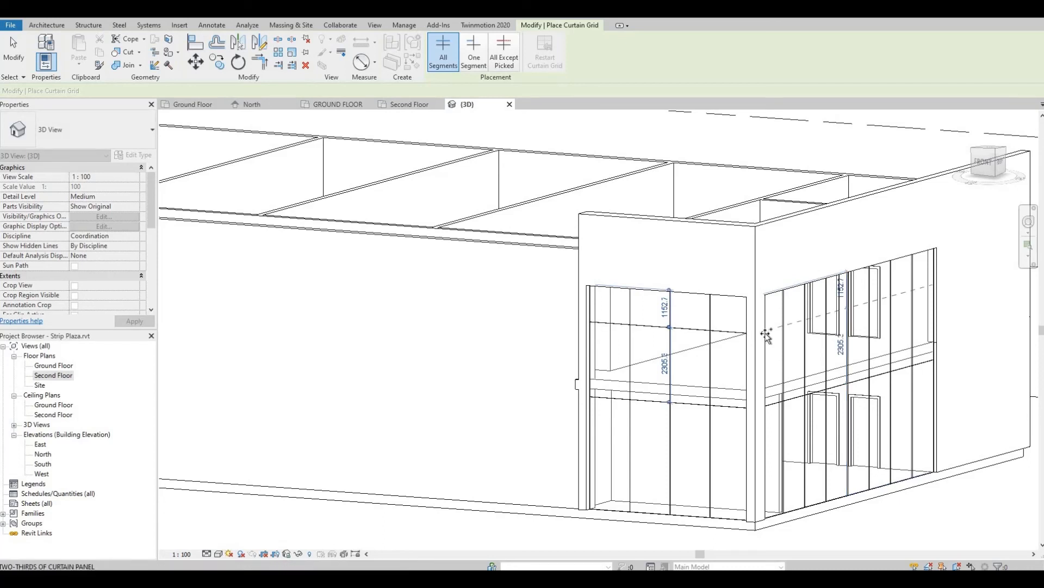
{"action": "left_click", "coordinate": [765, 332]}
{"action": "middle_click_drag", "start_coordinate": [726, 373], "coordinate": [733, 279]}
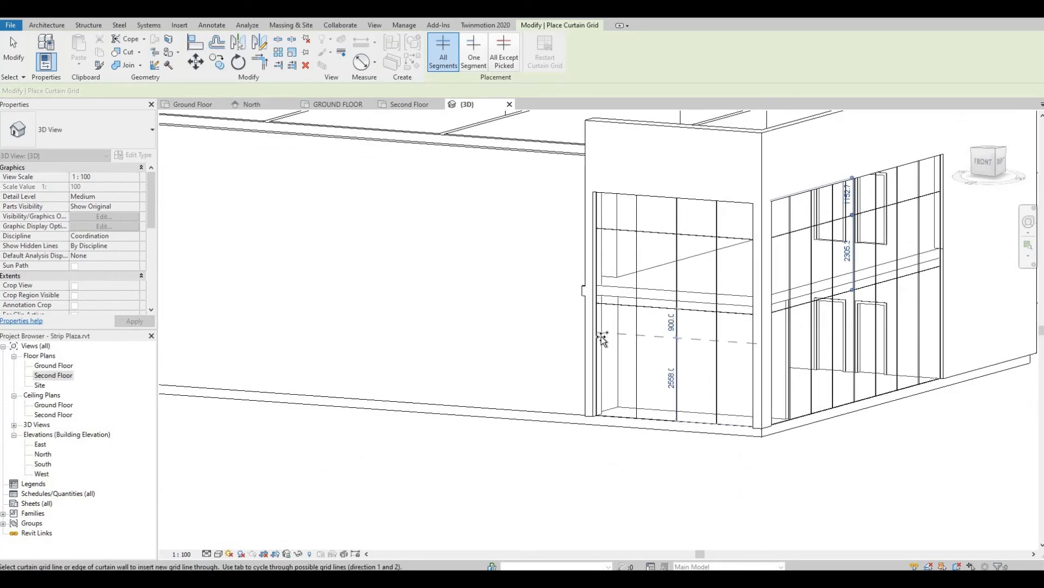
{"action": "left_click", "coordinate": [665, 347]}
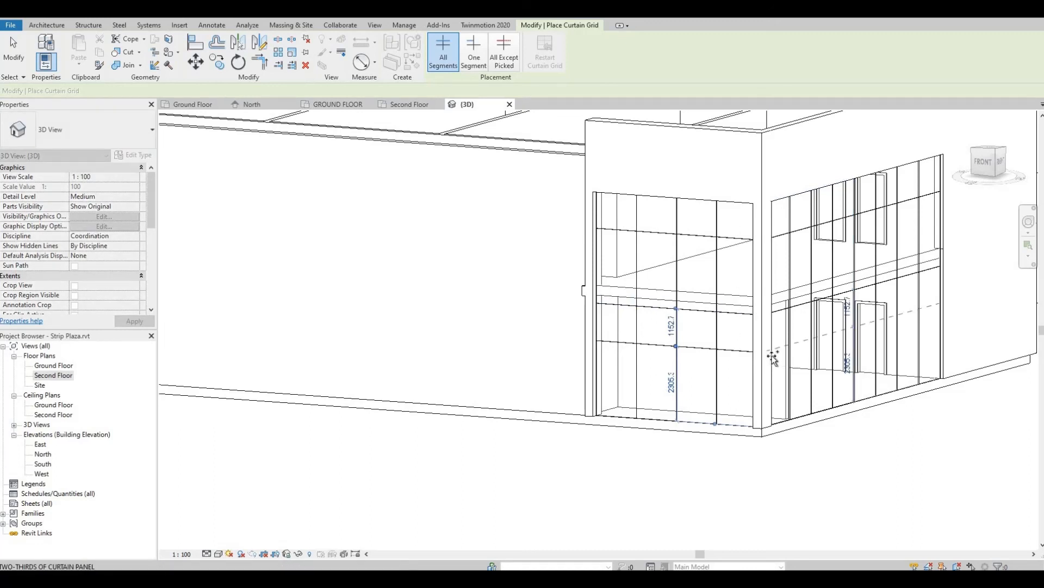
{"action": "middle_click_drag", "start_coordinate": [736, 389], "coordinate": [672, 393], "text": "shift"}
{"action": "key", "text": "Escape"}
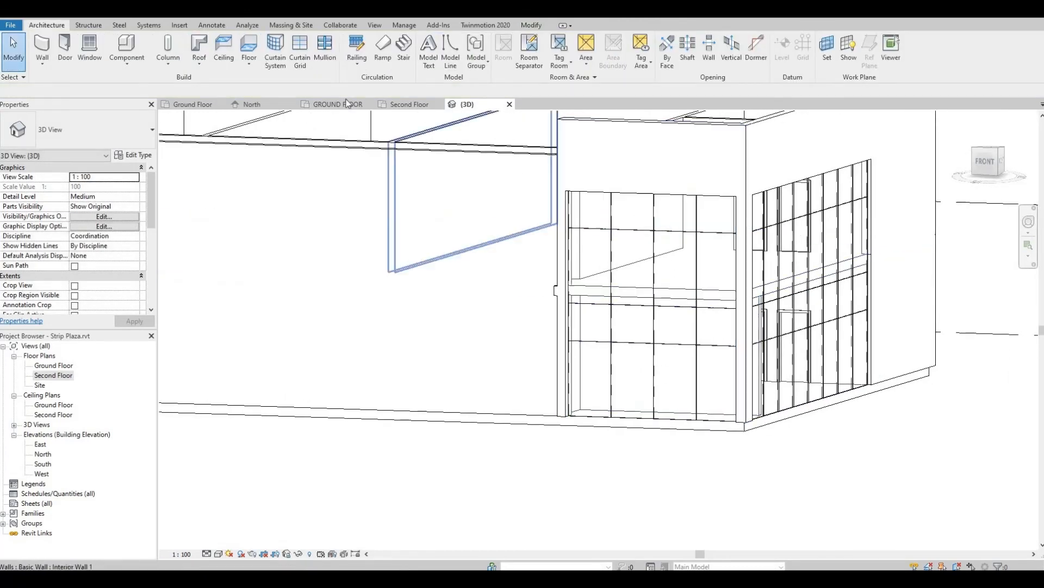
- Place 50mm x 150mm rectangular mullions on all grid lines of the corner bay's front and side curtain walls
{"action": "left_click", "coordinate": [324, 52]}
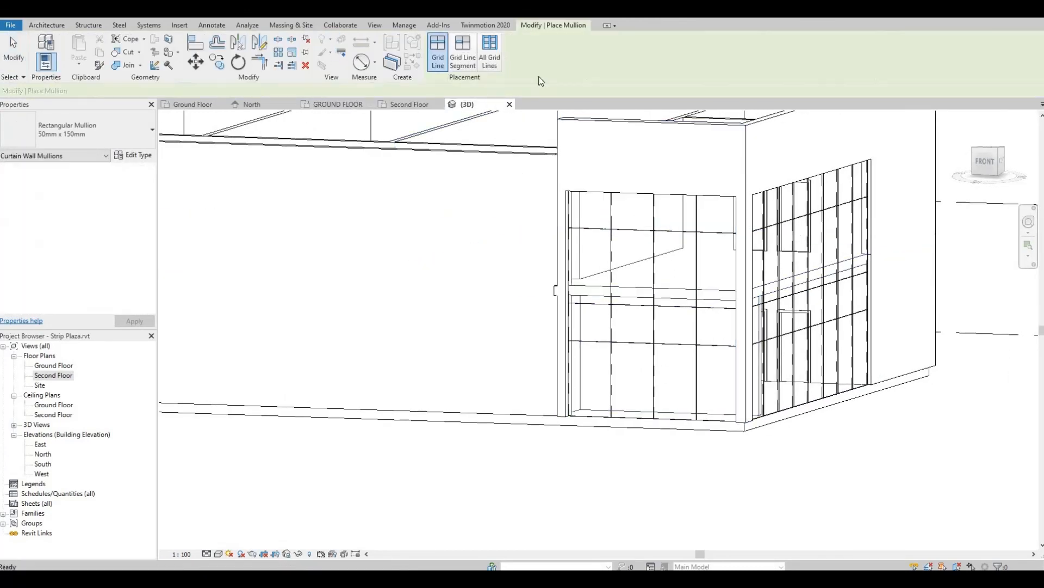
{"action": "left_click", "coordinate": [493, 60]}
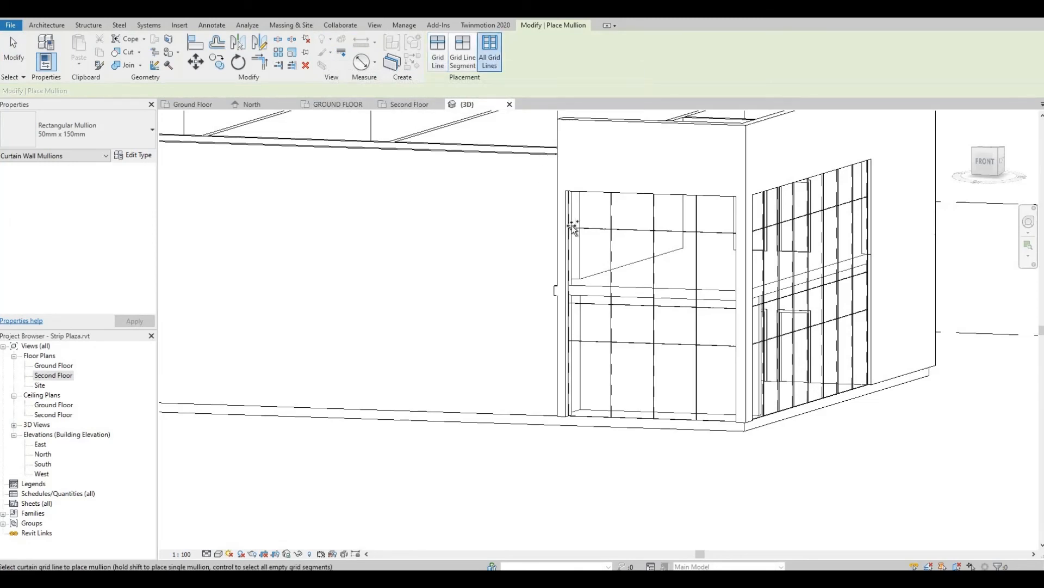
{"action": "left_click", "coordinate": [613, 229]}
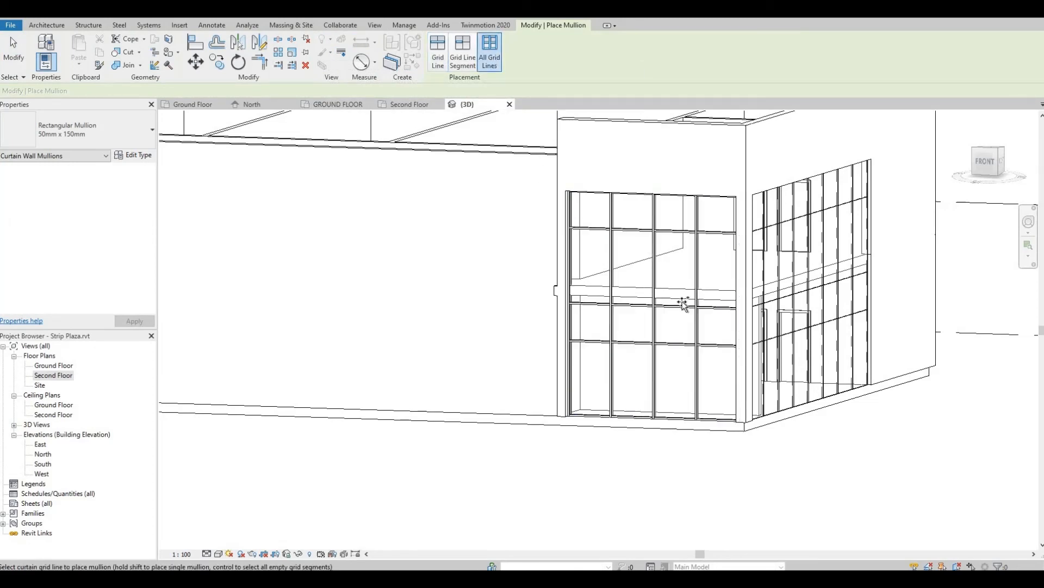
{"action": "middle_click_drag", "start_coordinate": [586, 360], "coordinate": [674, 266], "text": "shift"}
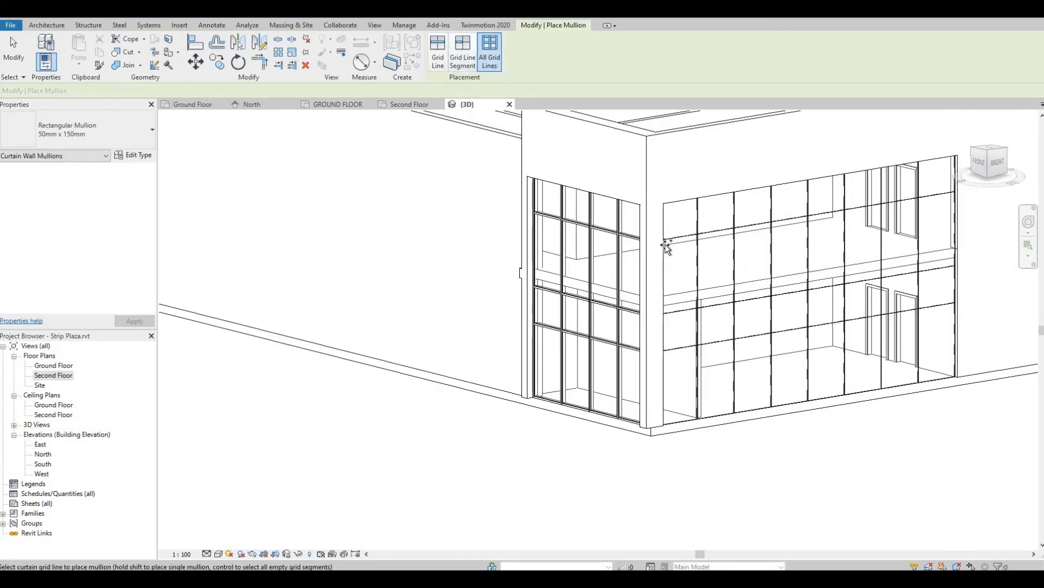
{"action": "left_click", "coordinate": [659, 279]}
{"action": "middle_click_drag", "start_coordinate": [521, 312], "coordinate": [599, 339], "text": "shift"}
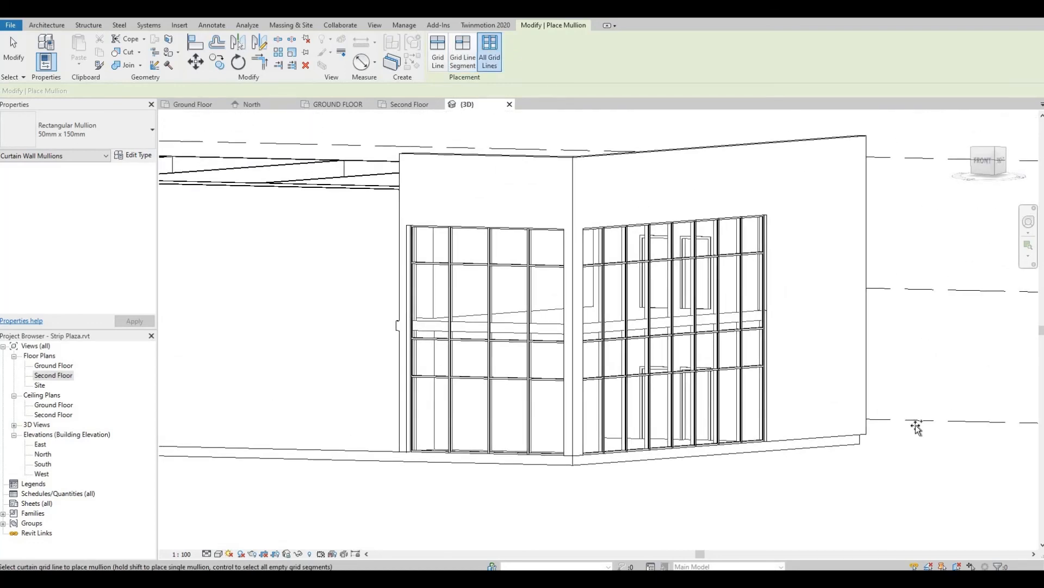